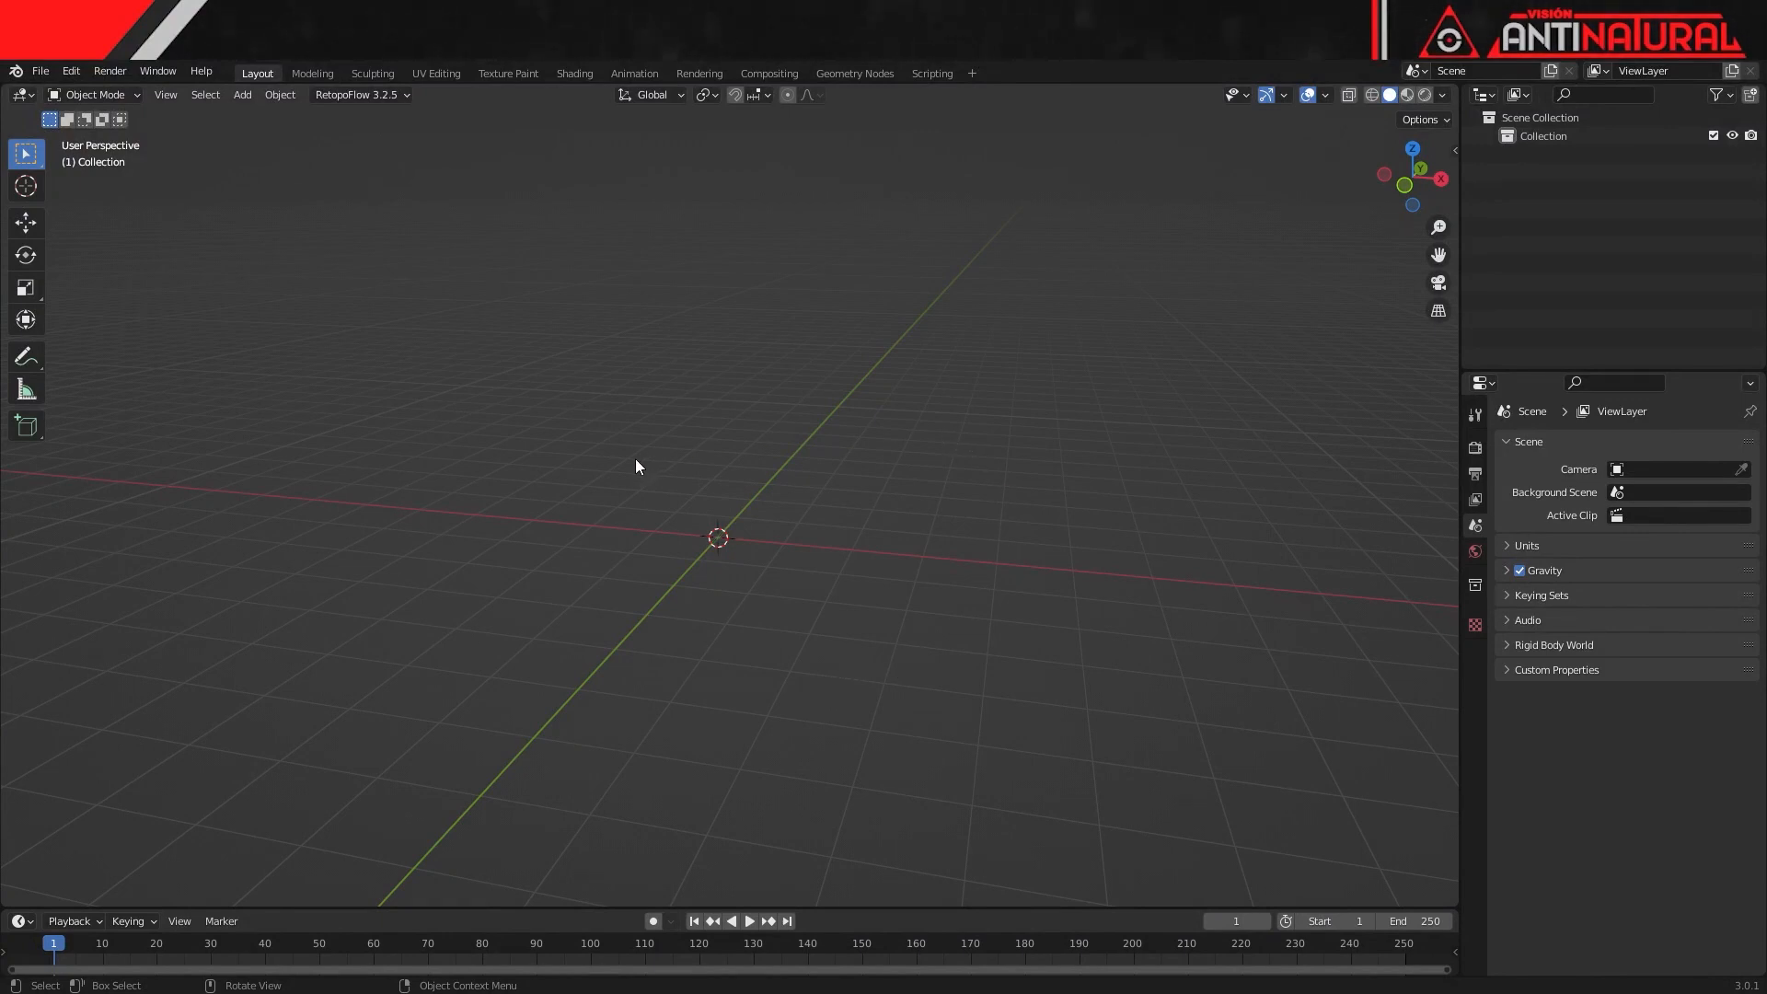
- Add a plane mesh at the world origin and expand its creation settings
{"action": "key", "text": "shift+a"}
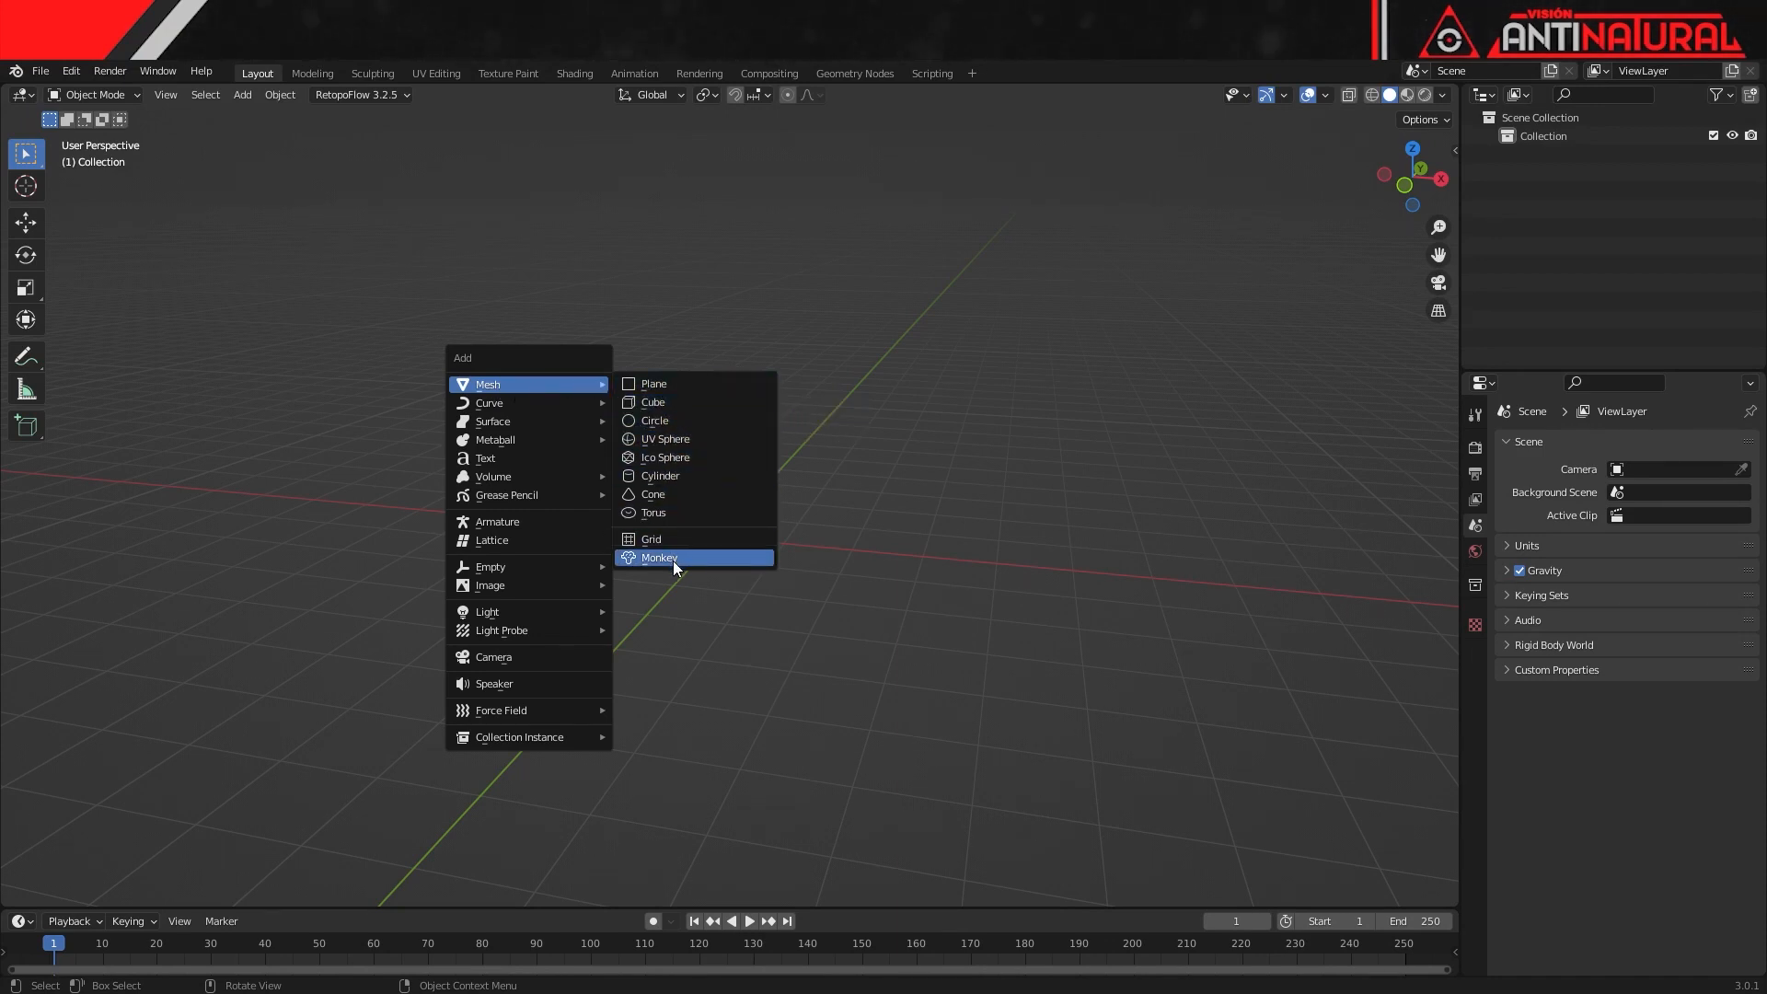
{"action": "left_click", "coordinate": [681, 387]}
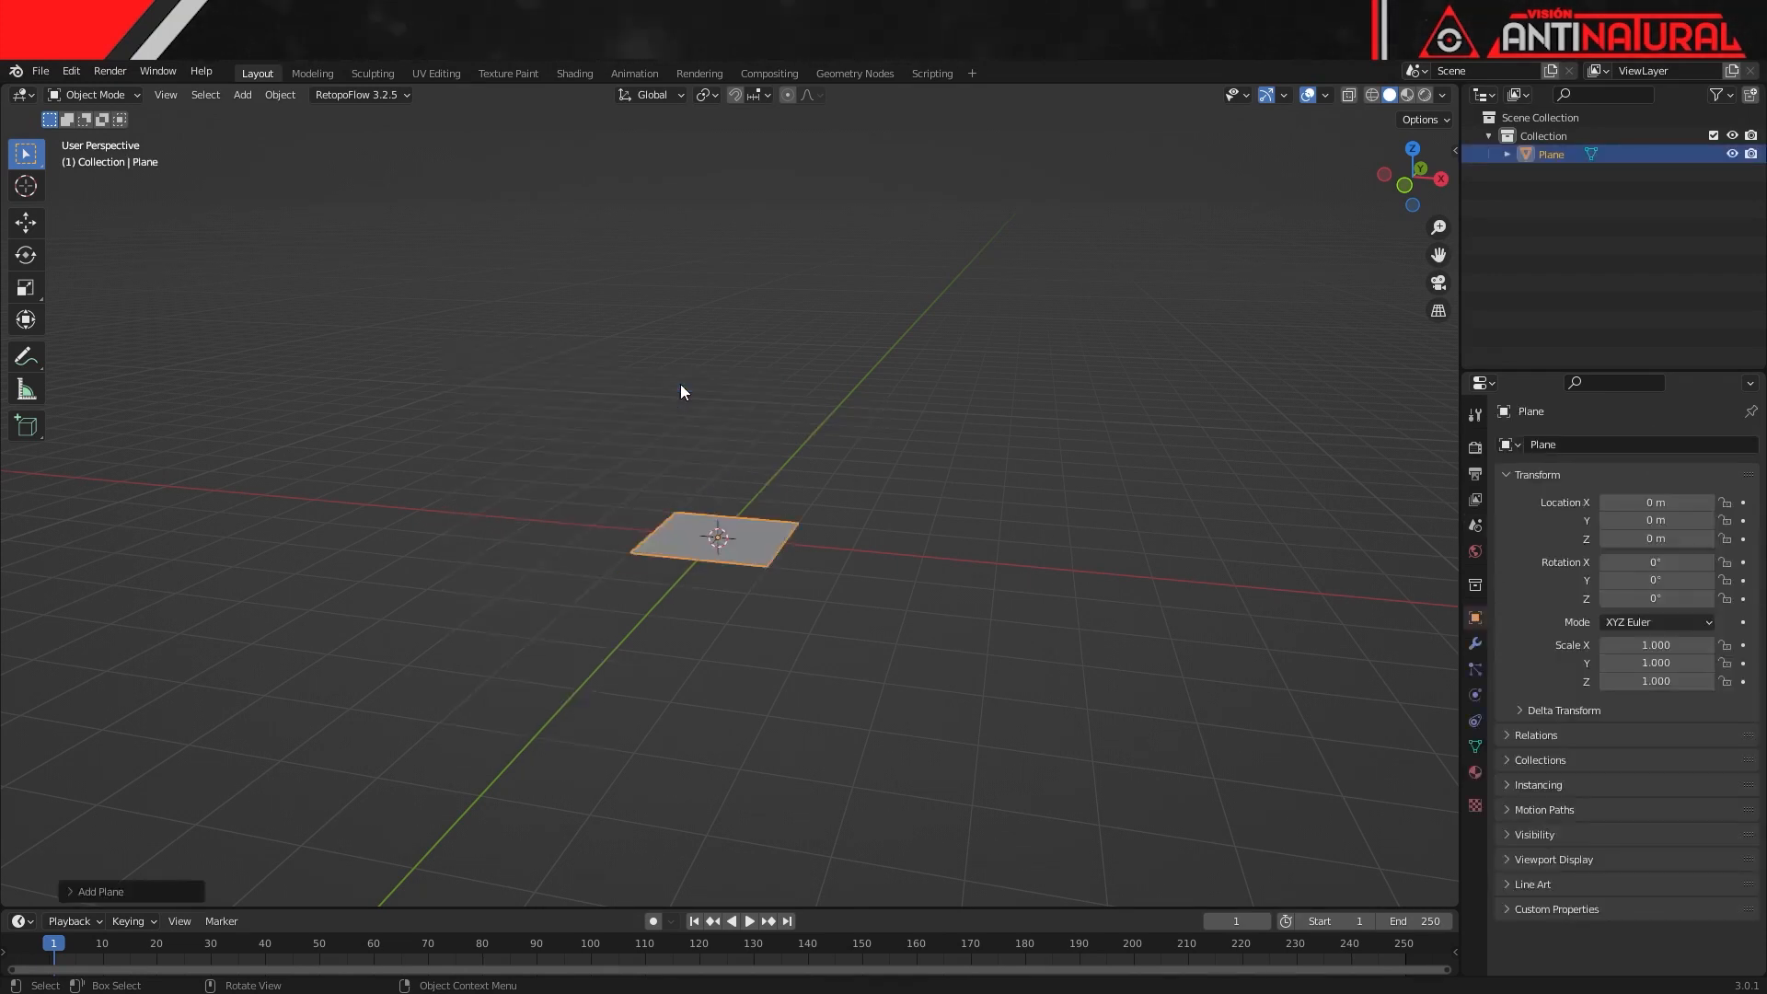
{"action": "scroll", "coordinate": [773, 666], "scroll_direction": "up", "scroll_amount": 3}
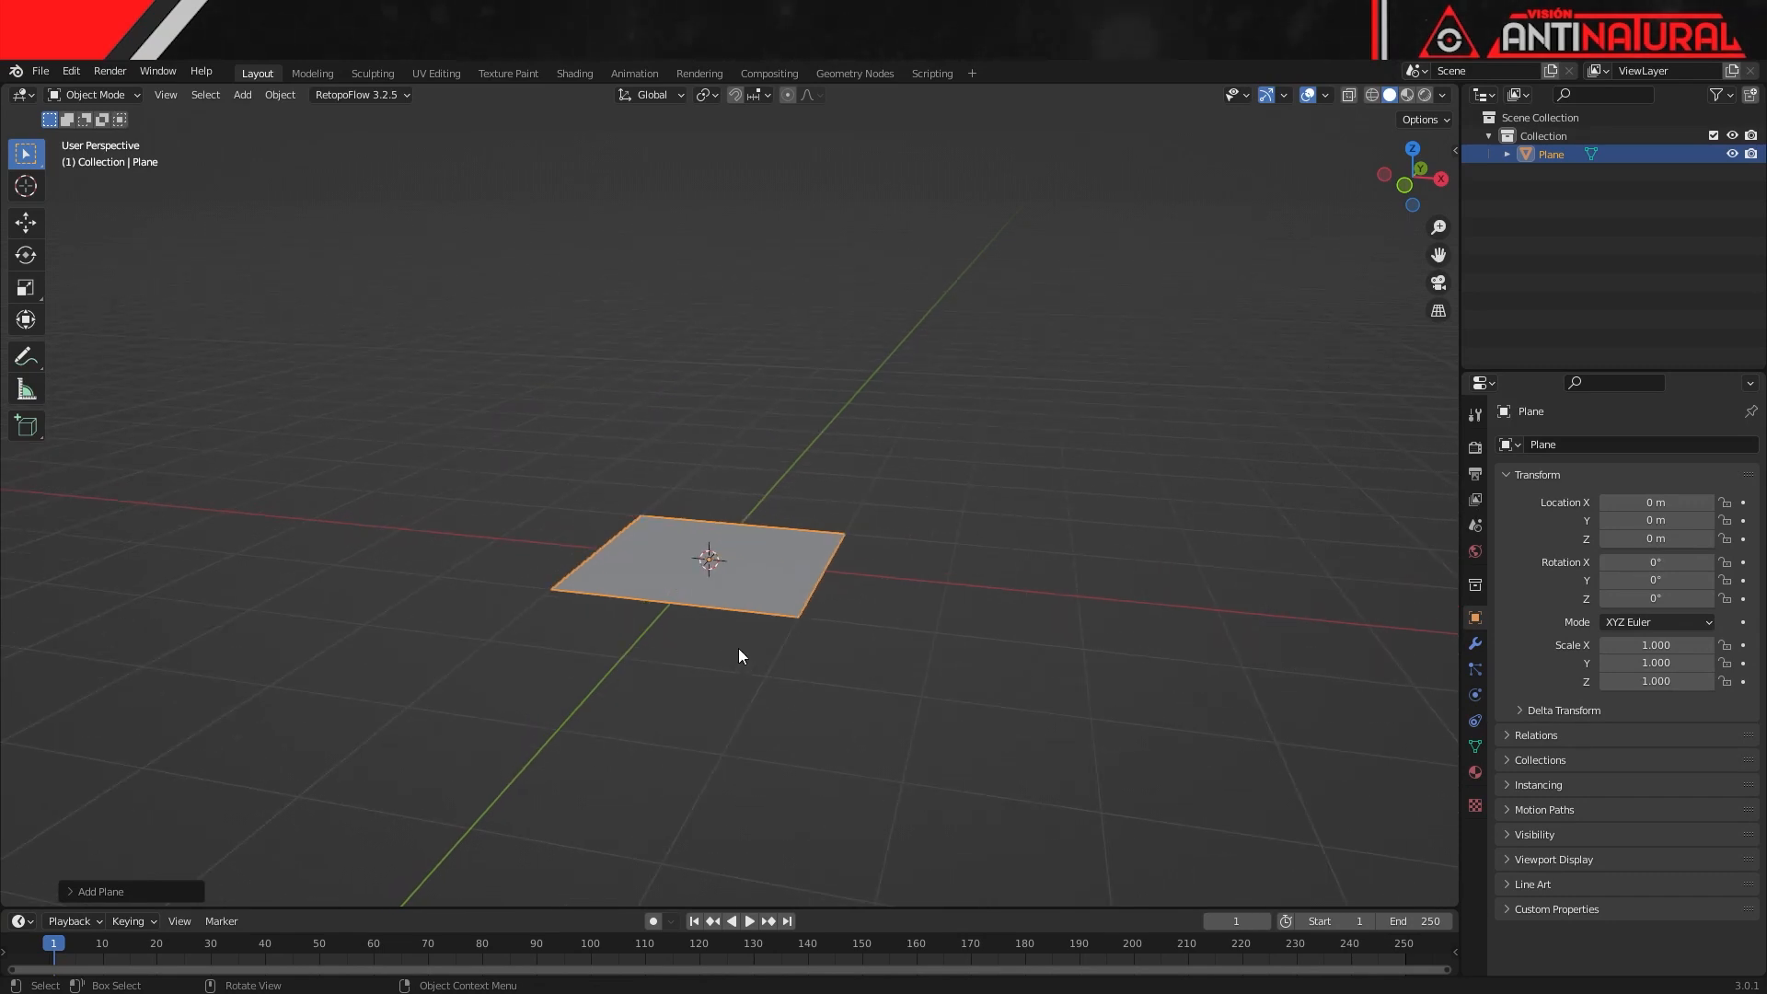
{"action": "left_click", "coordinate": [125, 892]}
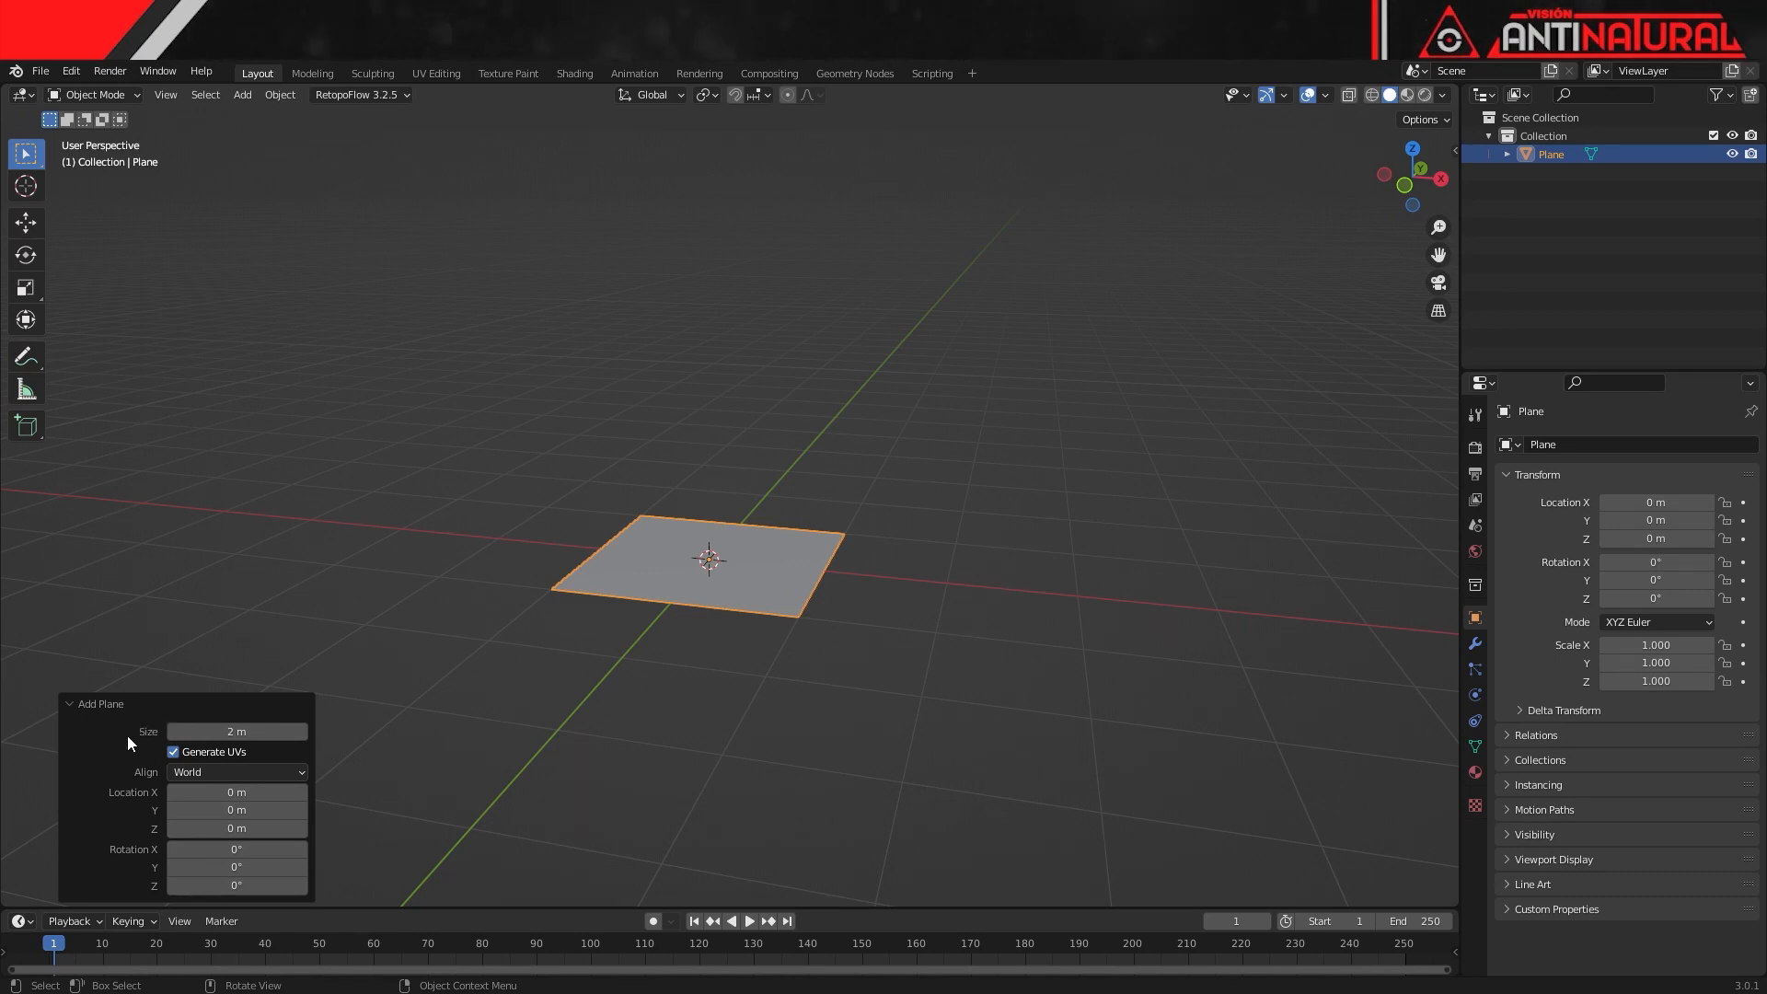
- Try a different size for the new plane and set it back to 2 m
{"action": "left_click_drag", "start_coordinate": [236, 731], "coordinate": [314, 742]}
{"action": "left_click", "coordinate": [230, 733]}
{"action": "type", "text": "2"}
{"action": "key", "text": "Return"}
- Try the View and 3D Cursor alignments on the plane and set its alignment back to World
{"action": "left_click", "coordinate": [284, 771]}
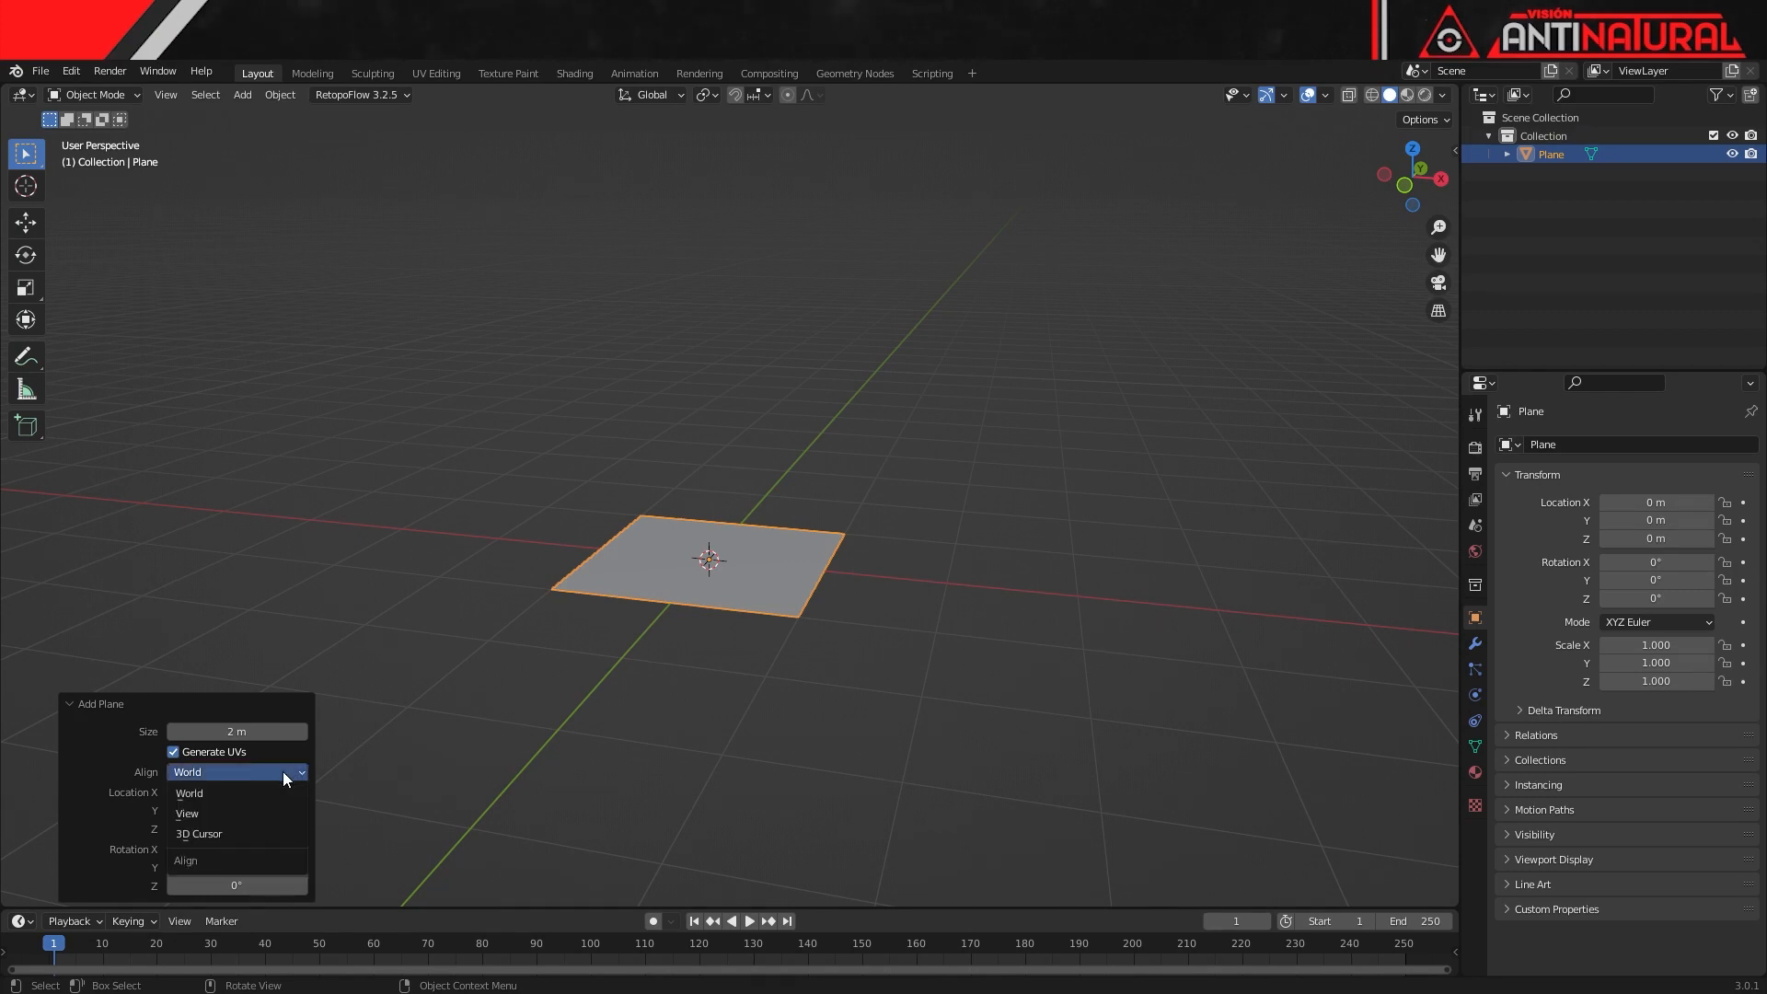
{"action": "left_click", "coordinate": [254, 814]}
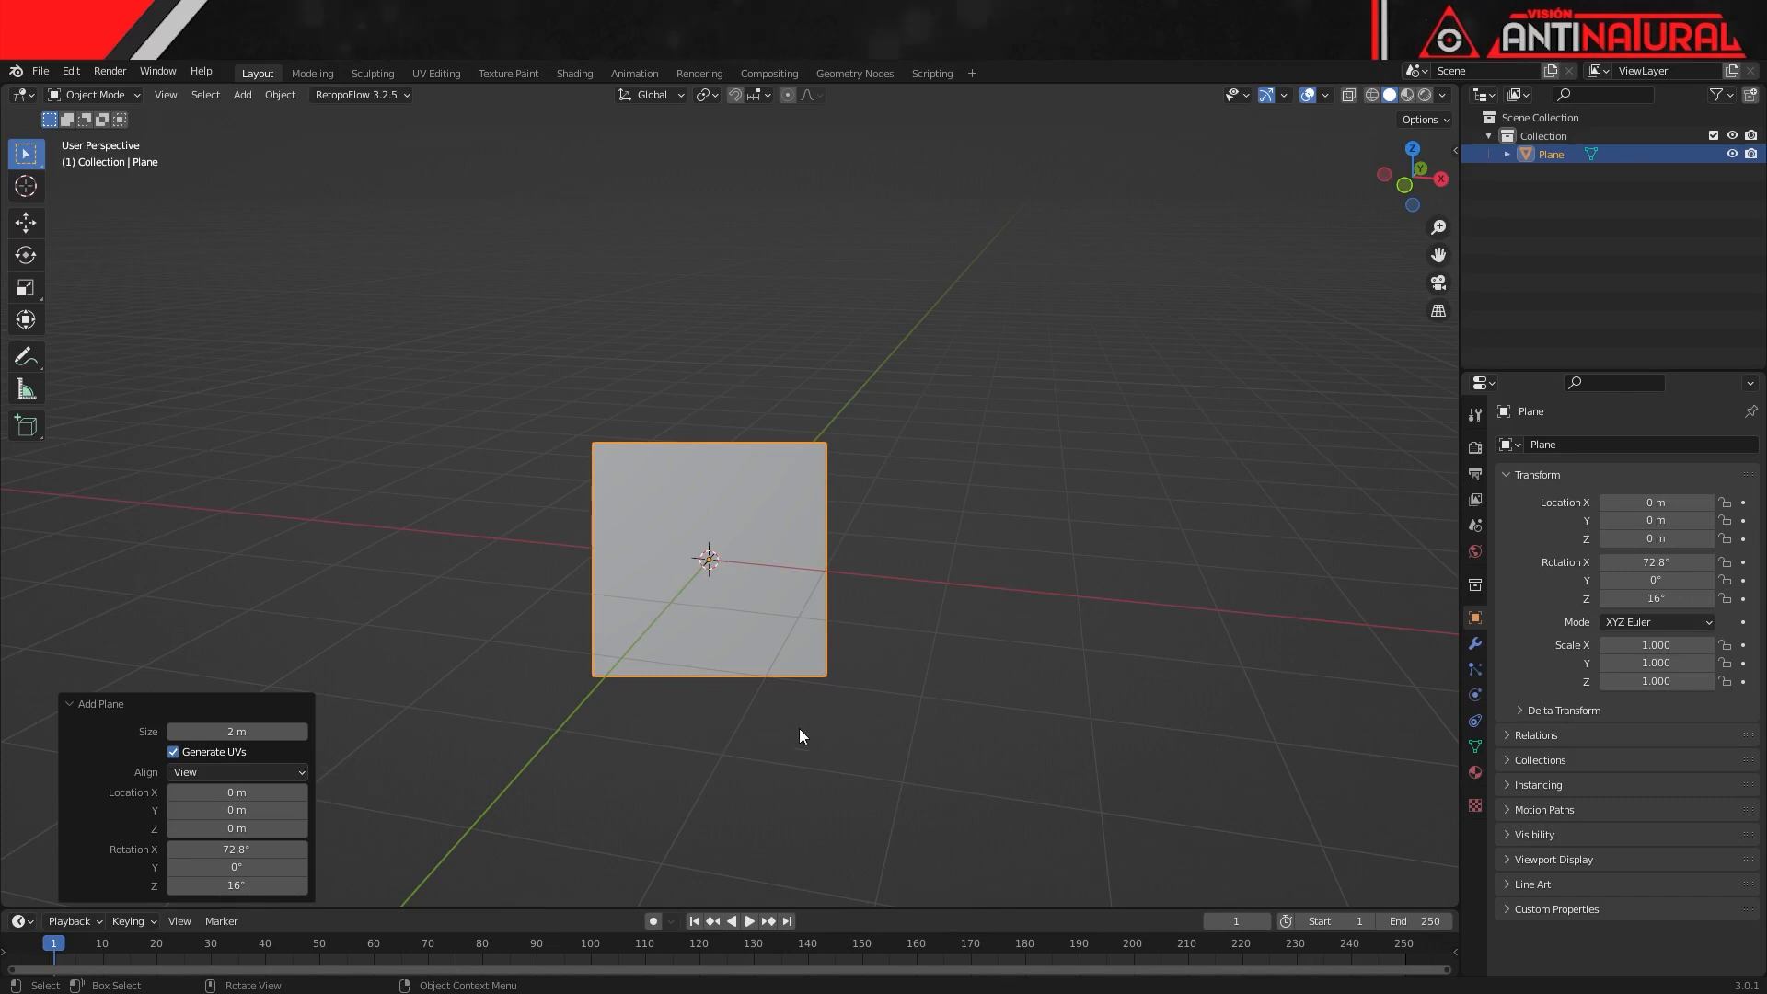
{"action": "left_click", "coordinate": [289, 779]}
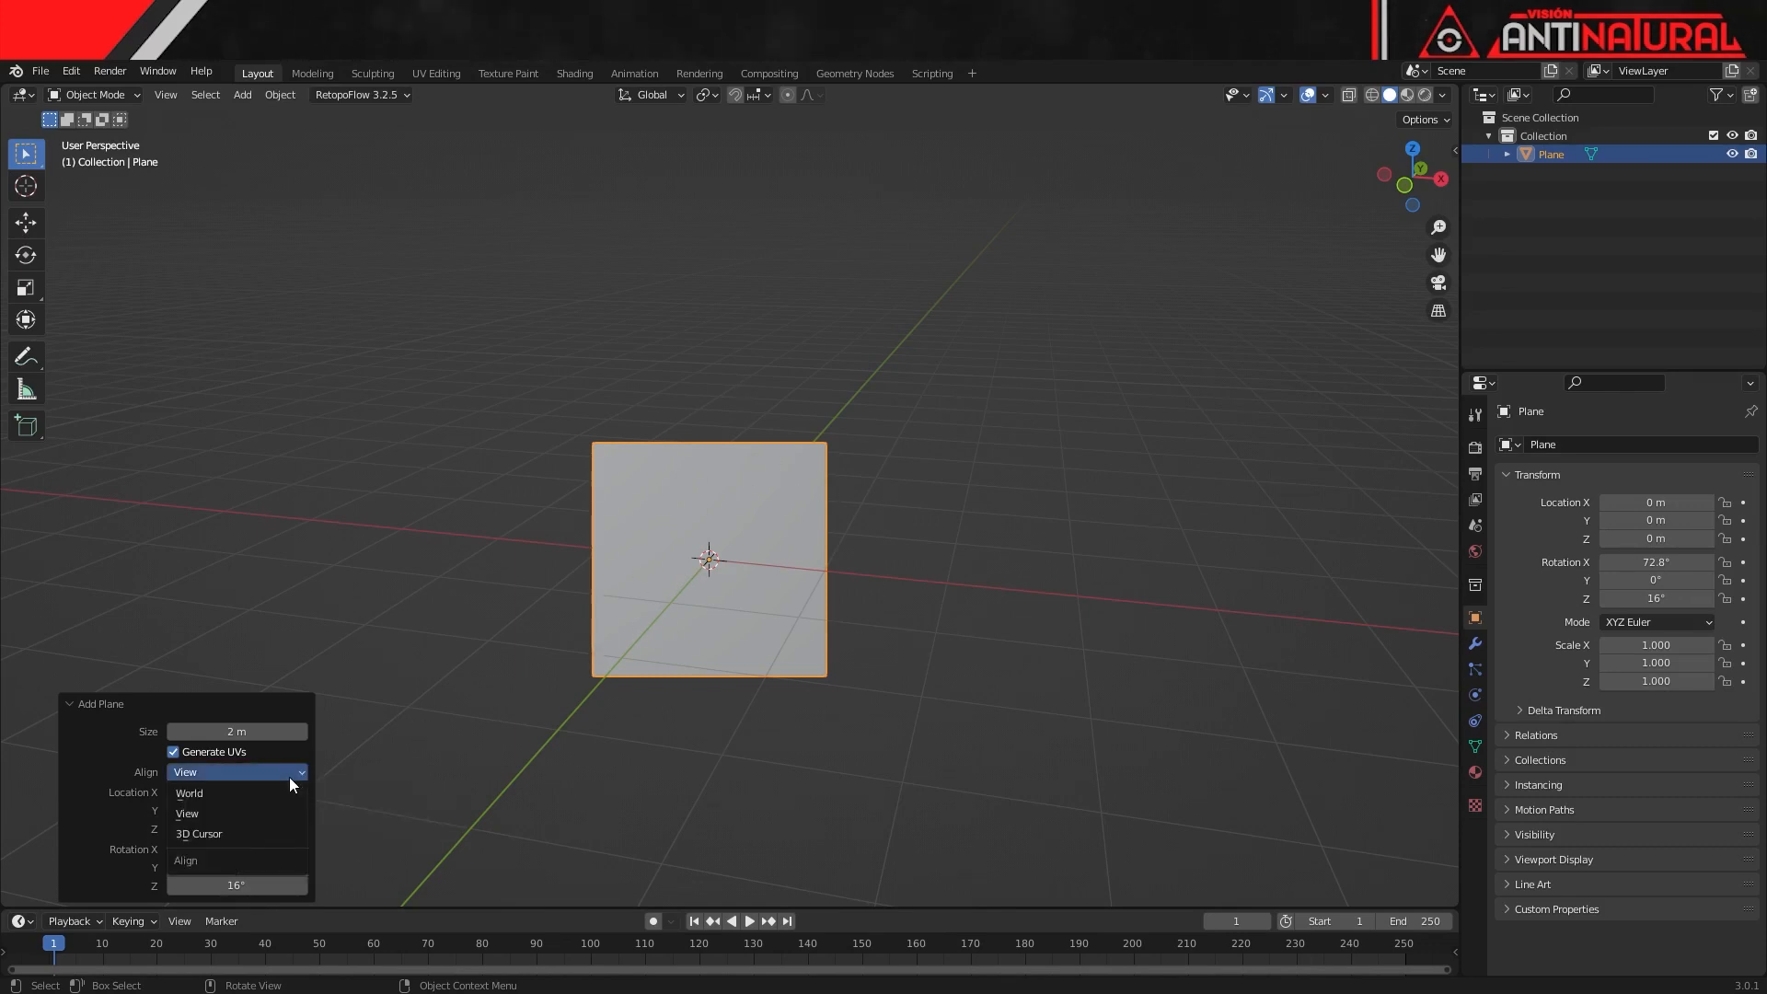
{"action": "left_click", "coordinate": [226, 834]}
{"action": "left_click", "coordinate": [218, 773]}
{"action": "left_click", "coordinate": [212, 793]}
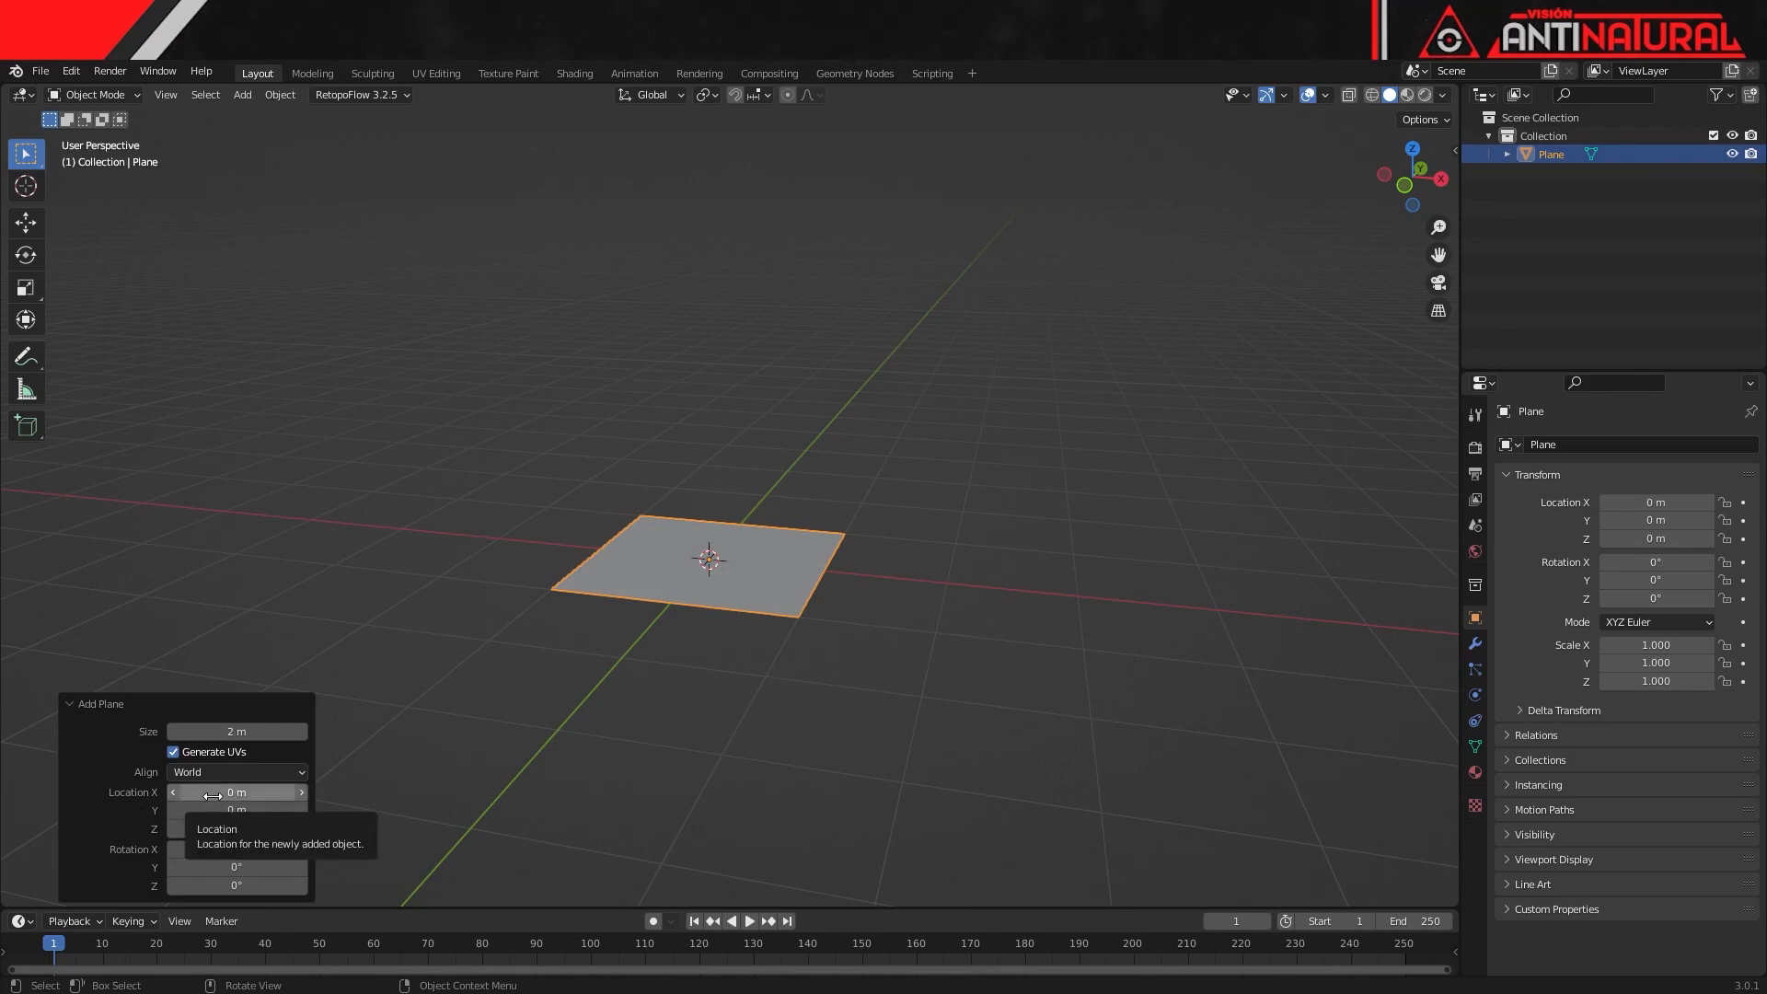
- Try shifting the plane along X and reset its X, Y and Z location to 0 m
{"action": "left_click_drag", "start_coordinate": [239, 793], "coordinate": [181, 825]}
{"action": "left_click", "coordinate": [240, 793]}
{"action": "type", "text": "0"}
{"action": "key", "text": "Tab"}
{"action": "type", "text": "0"}
{"action": "key", "text": "Tab"}
{"action": "type", "text": "0"}
{"action": "key", "text": "Return"}
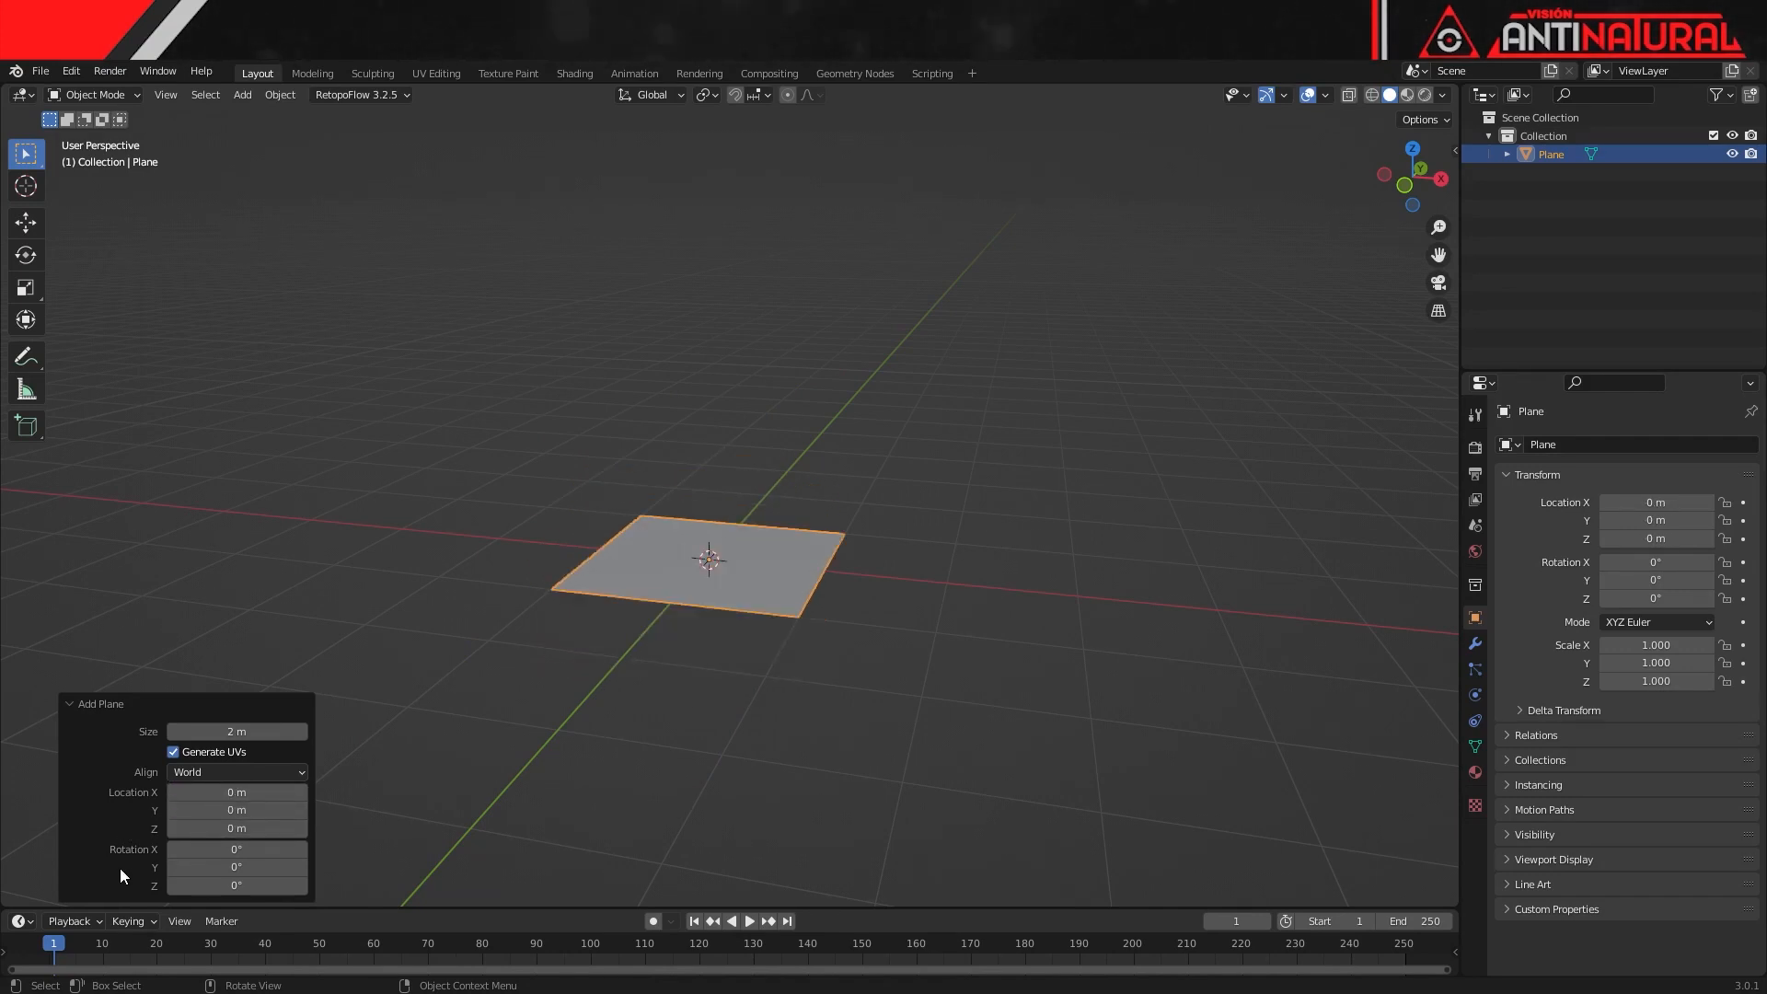
- Try rotating the plane about X, Y and Z and reset all three rotations to 0°
{"action": "mouse_move", "coordinate": [234, 850]}
{"action": "left_mouse_down"}
{"action": "mouse_move", "coordinate": [295, 838]}
{"action": "mouse_move", "coordinate": [229, 846]}
{"action": "left_mouse_up"}
{"action": "mouse_move", "coordinate": [289, 865]}
{"action": "left_mouse_down"}
{"action": "mouse_move", "coordinate": [307, 863]}
{"action": "mouse_move", "coordinate": [272, 867]}
{"action": "left_mouse_up"}
{"action": "left_click_drag", "start_coordinate": [285, 885], "coordinate": [307, 887]}
{"action": "double_click", "coordinate": [241, 850]}
{"action": "type", "text": "0"}
{"action": "key", "text": "Tab"}
{"action": "type", "text": "0"}
{"action": "key", "text": "Tab"}
{"action": "type", "text": "0"}
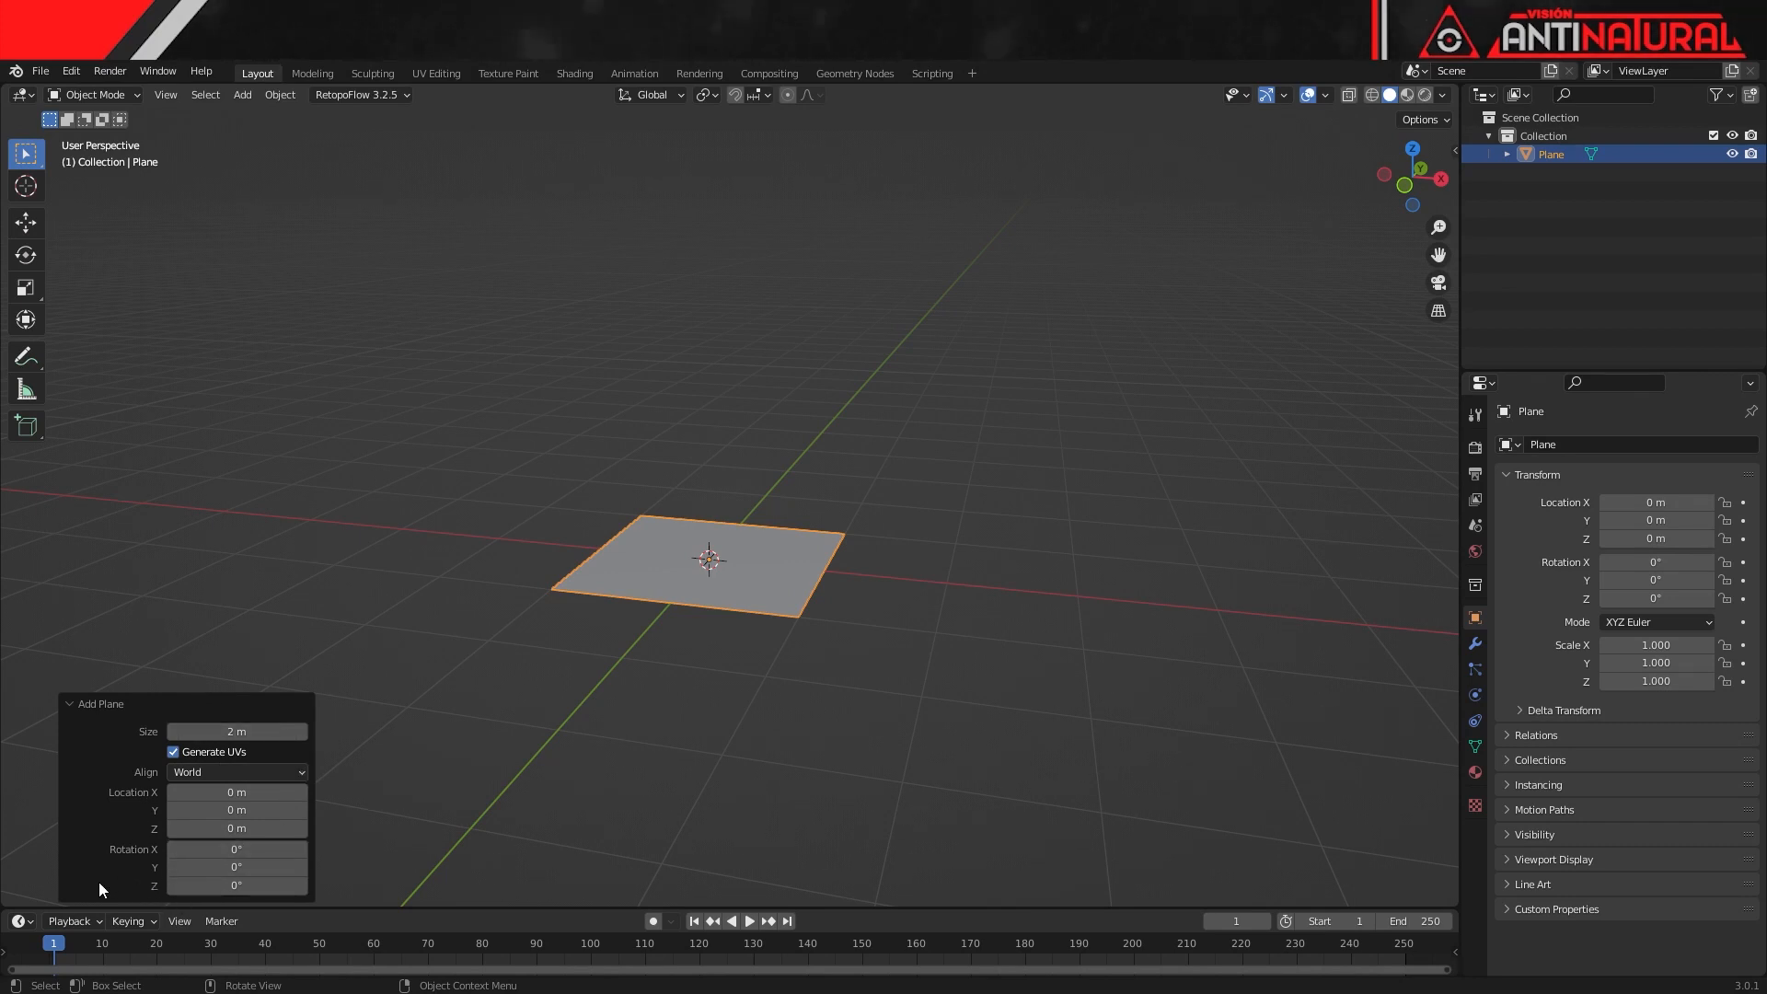
- Deselect the plane and inspect its outline in wireframe shading from different angles
{"action": "left_click", "coordinate": [888, 707]}
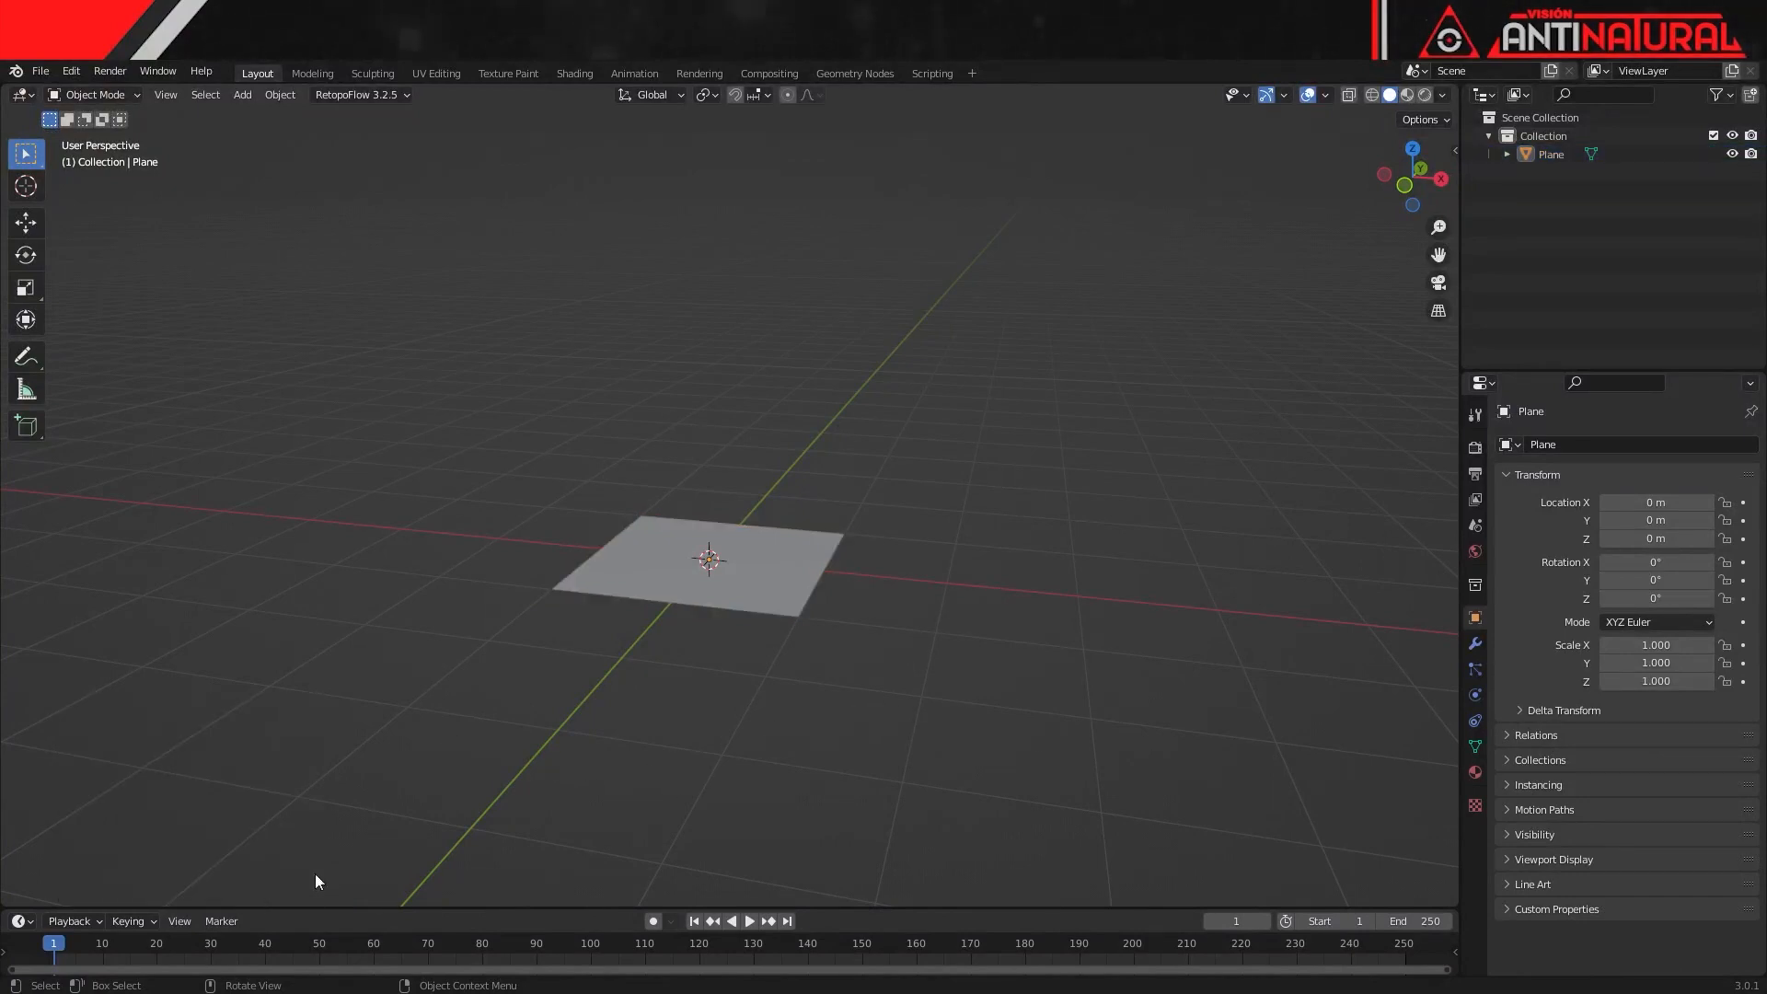
{"action": "middle_click_drag", "start_coordinate": [906, 716], "coordinate": [857, 727]}
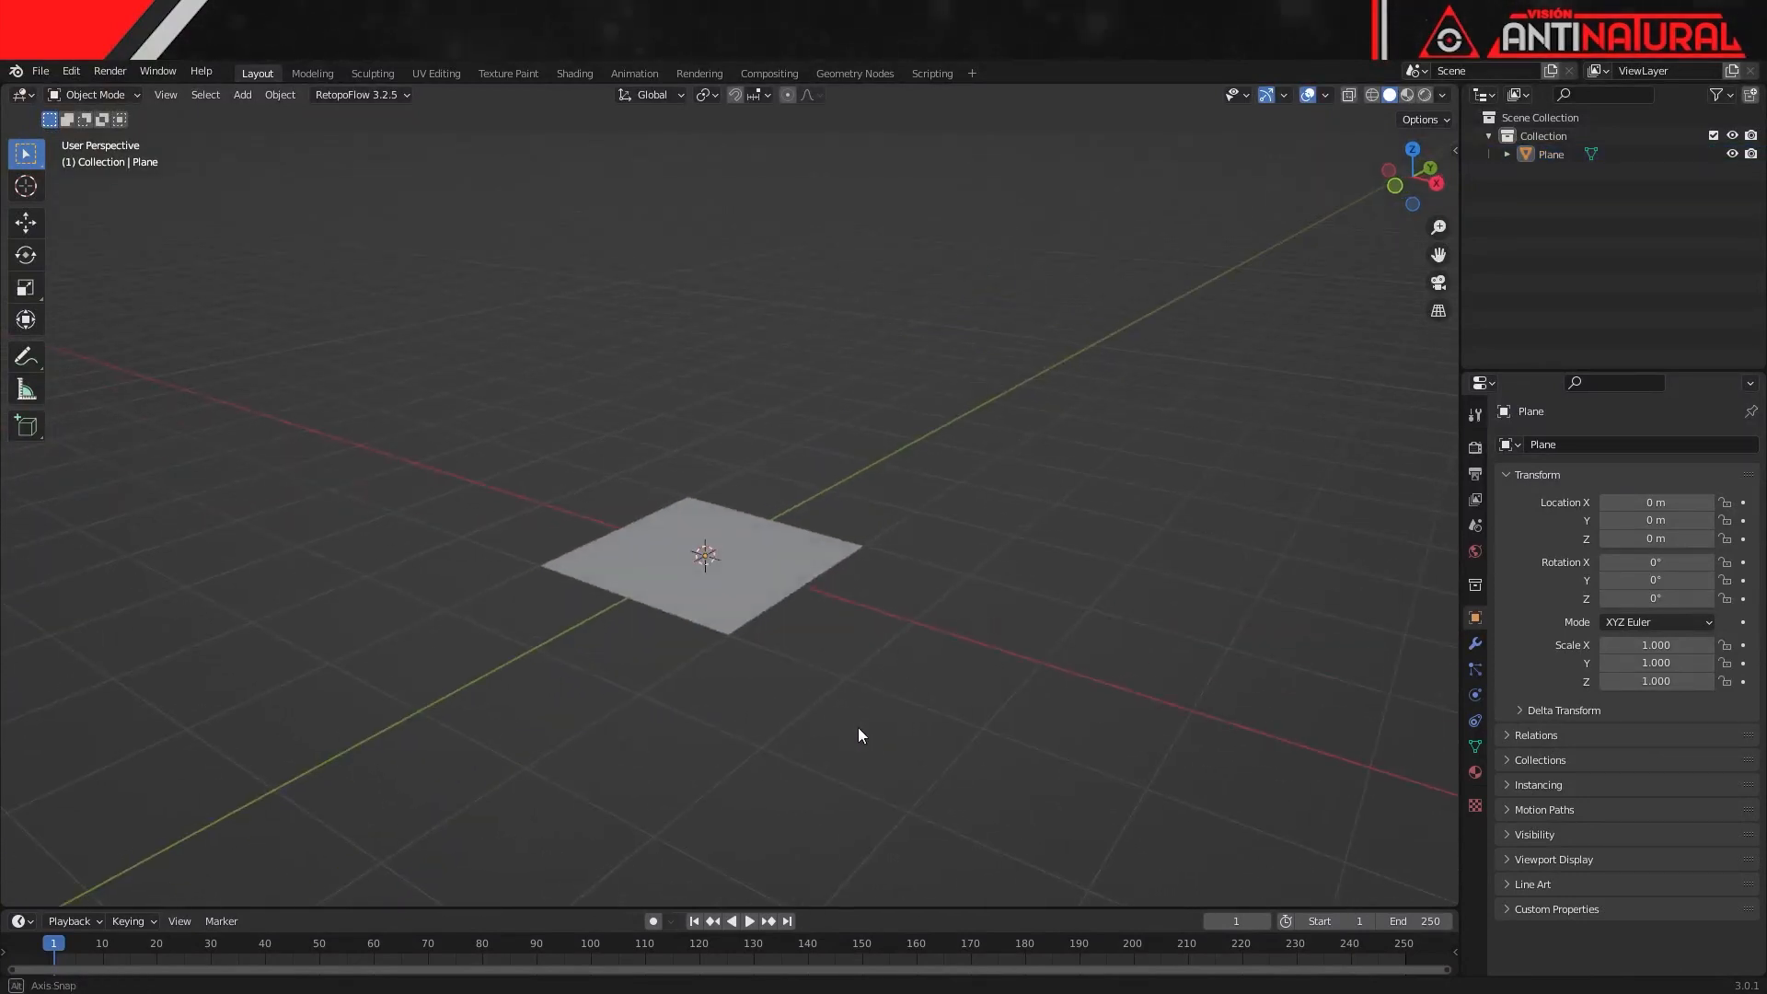
{"action": "scroll", "coordinate": [857, 727], "scroll_direction": "up", "scroll_amount": 1}
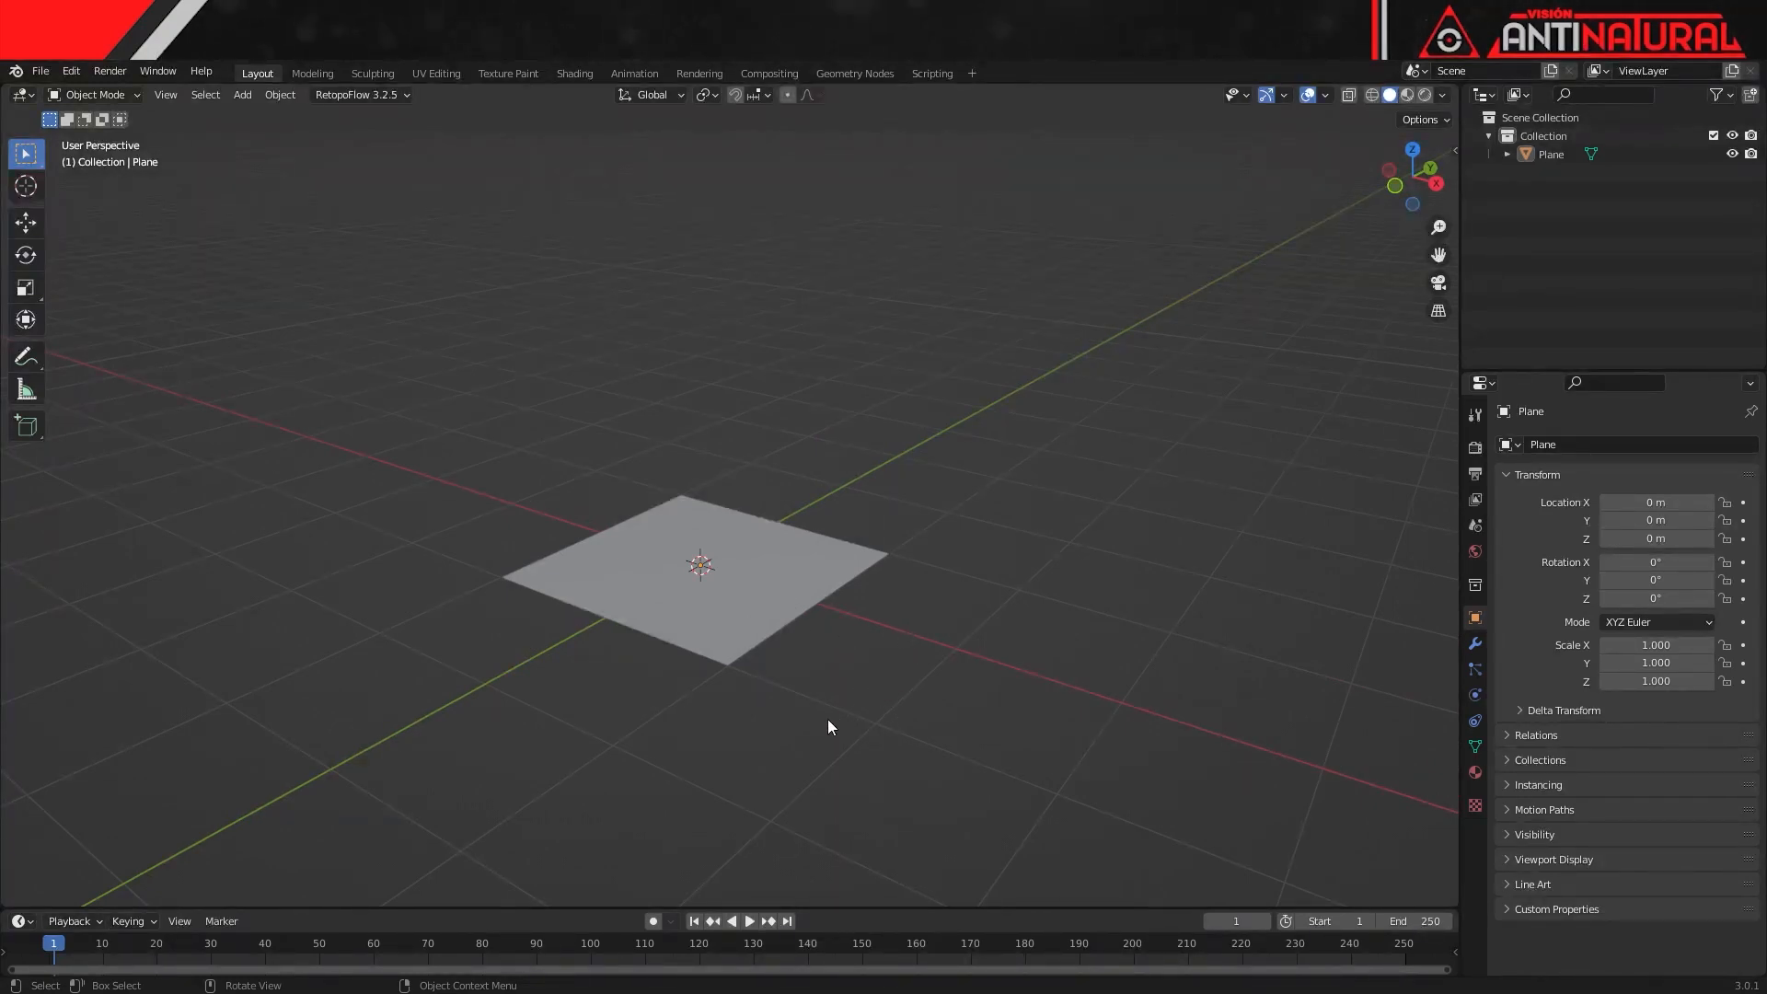
{"action": "scroll", "coordinate": [822, 731], "scroll_direction": "up", "scroll_amount": 1}
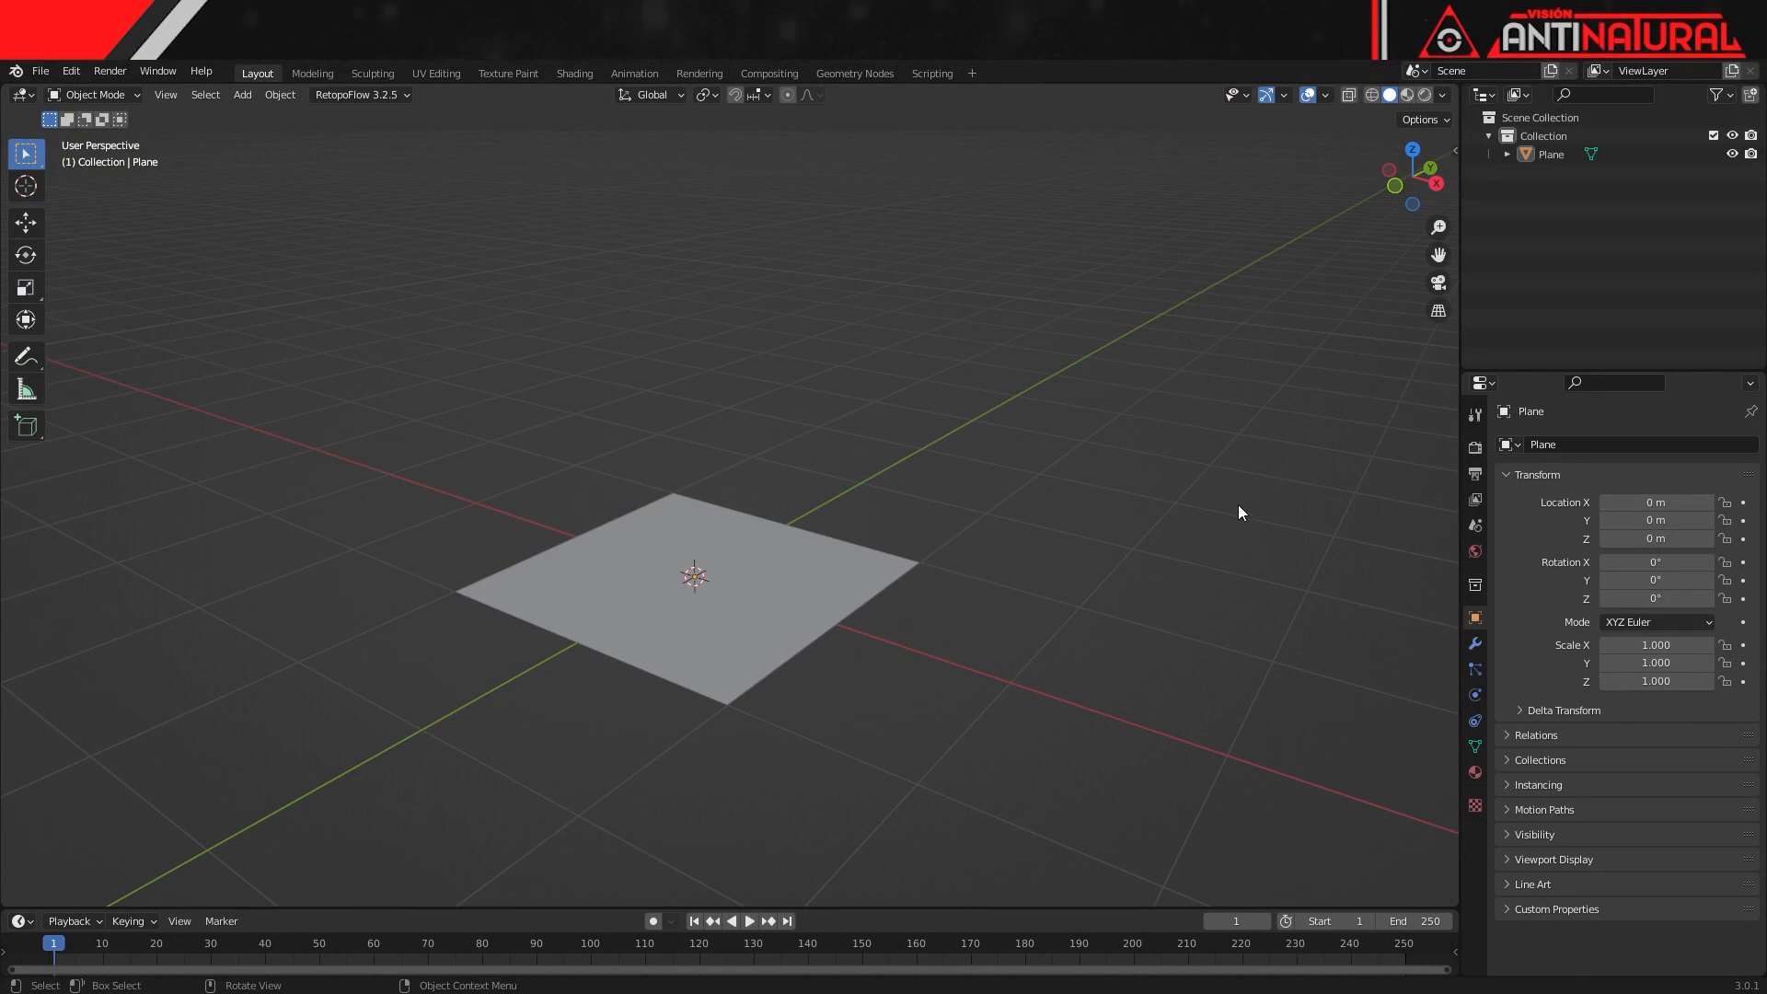
{"action": "left_click", "coordinate": [1372, 95]}
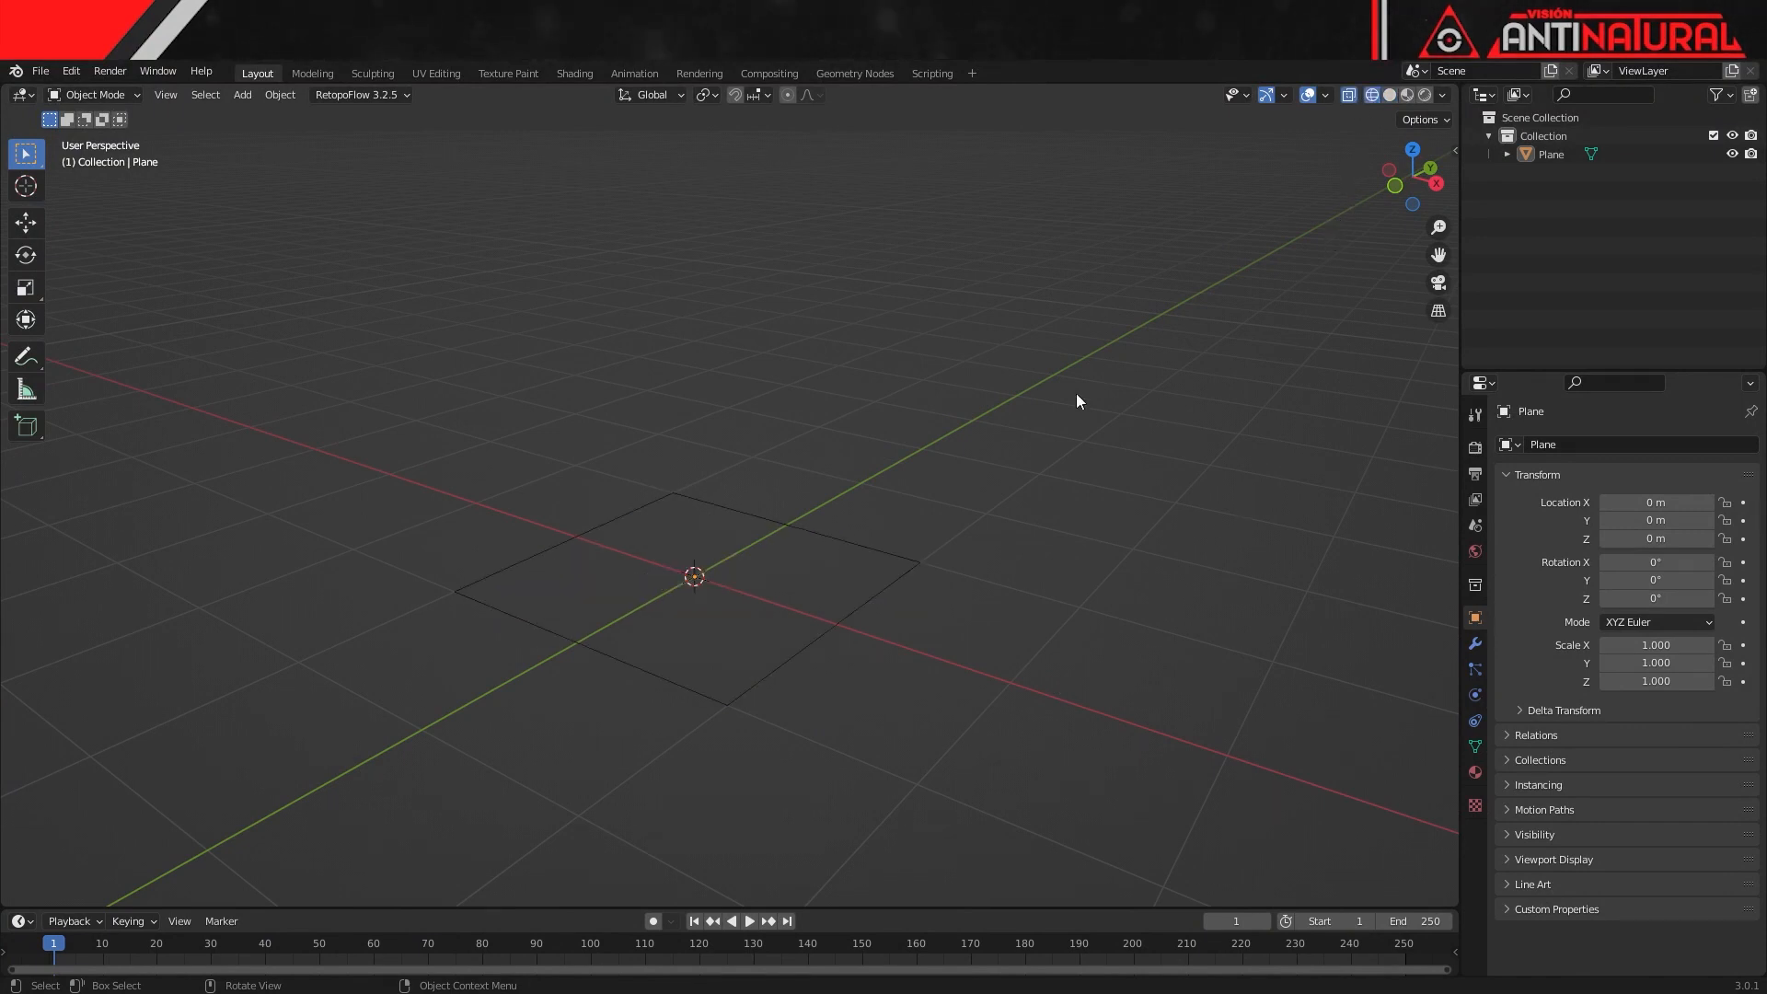
{"action": "middle_click_drag", "start_coordinate": [870, 685], "coordinate": [694, 722]}
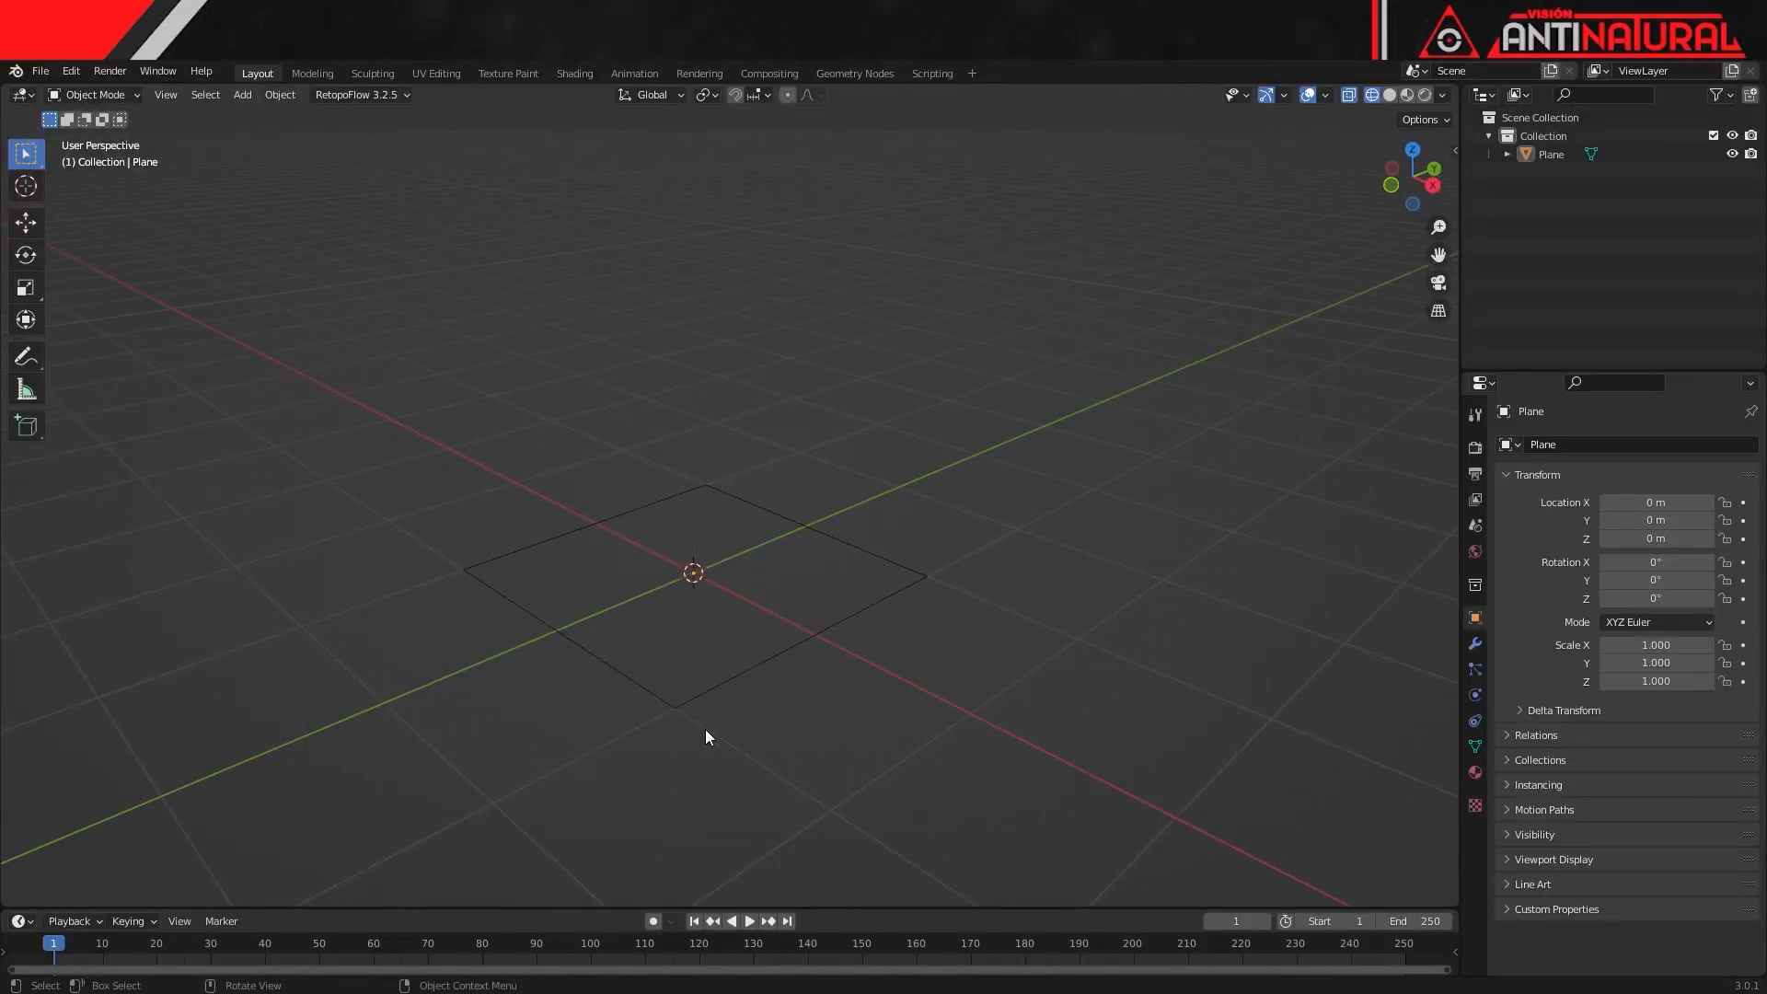
{"action": "middle_click_drag", "start_coordinate": [726, 762], "coordinate": [801, 727]}
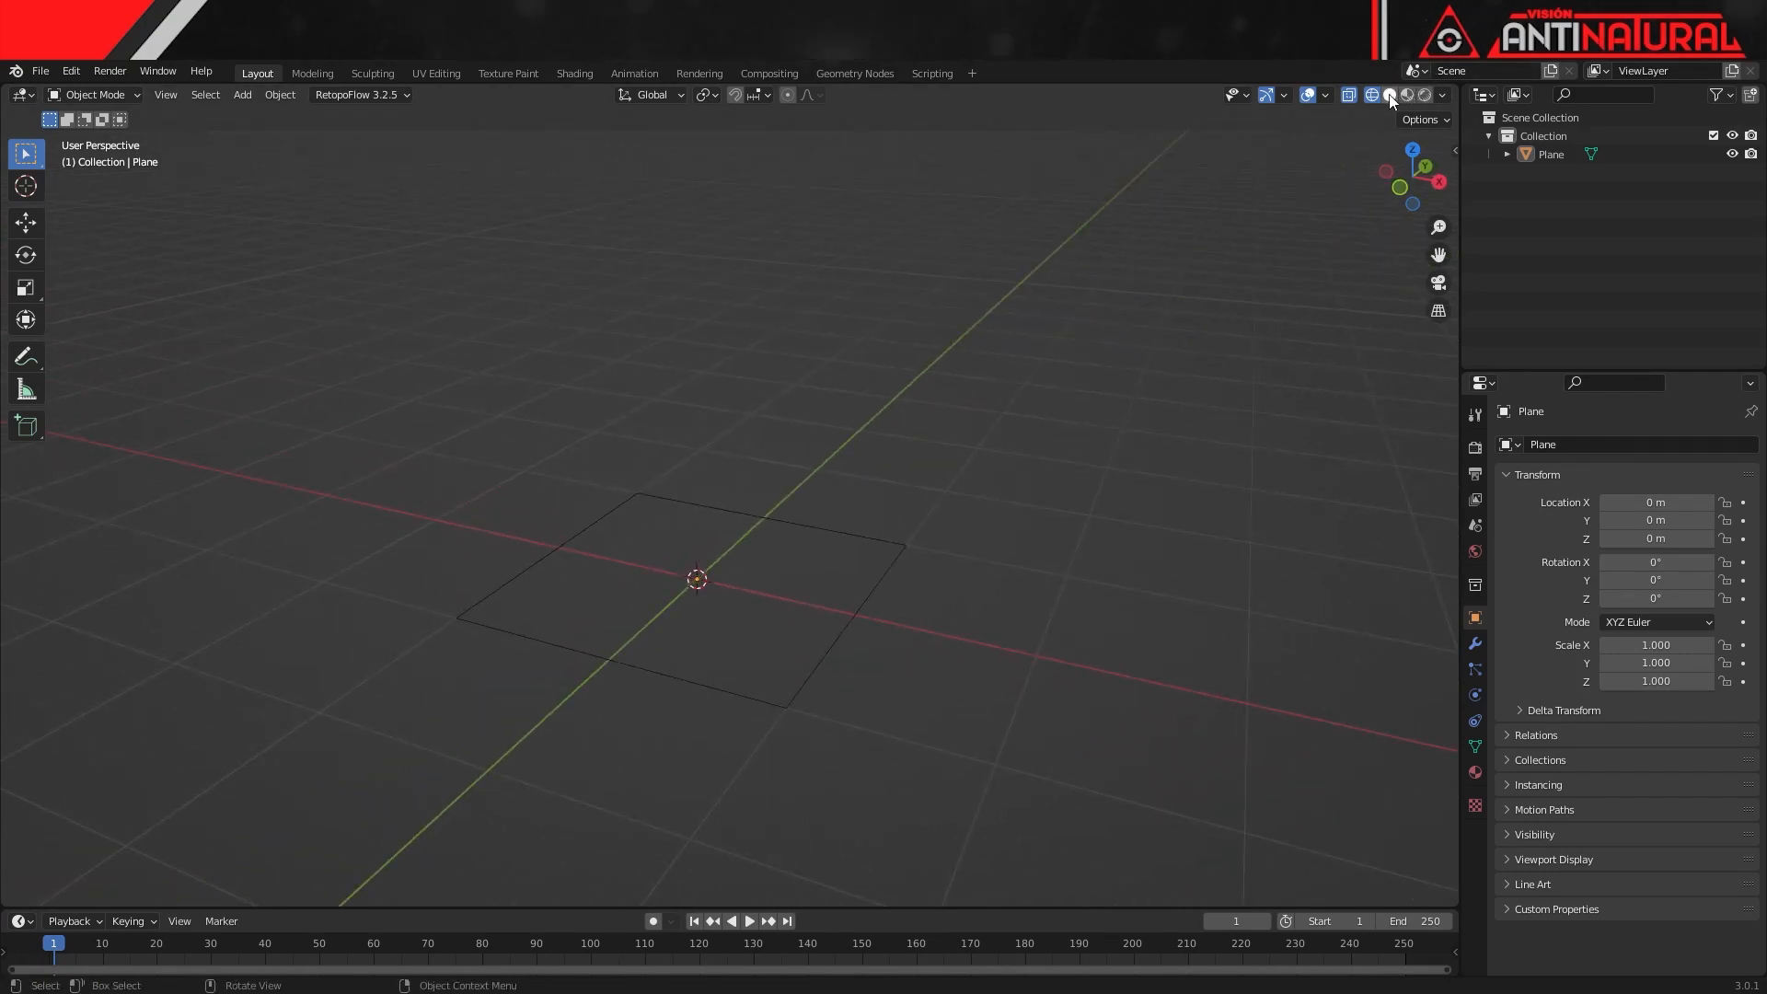
- Return the viewport to solid shading and examine the plane's surface from several angles
{"action": "left_click", "coordinate": [1390, 95]}
{"action": "middle_click_drag", "start_coordinate": [782, 553], "coordinate": [837, 668]}
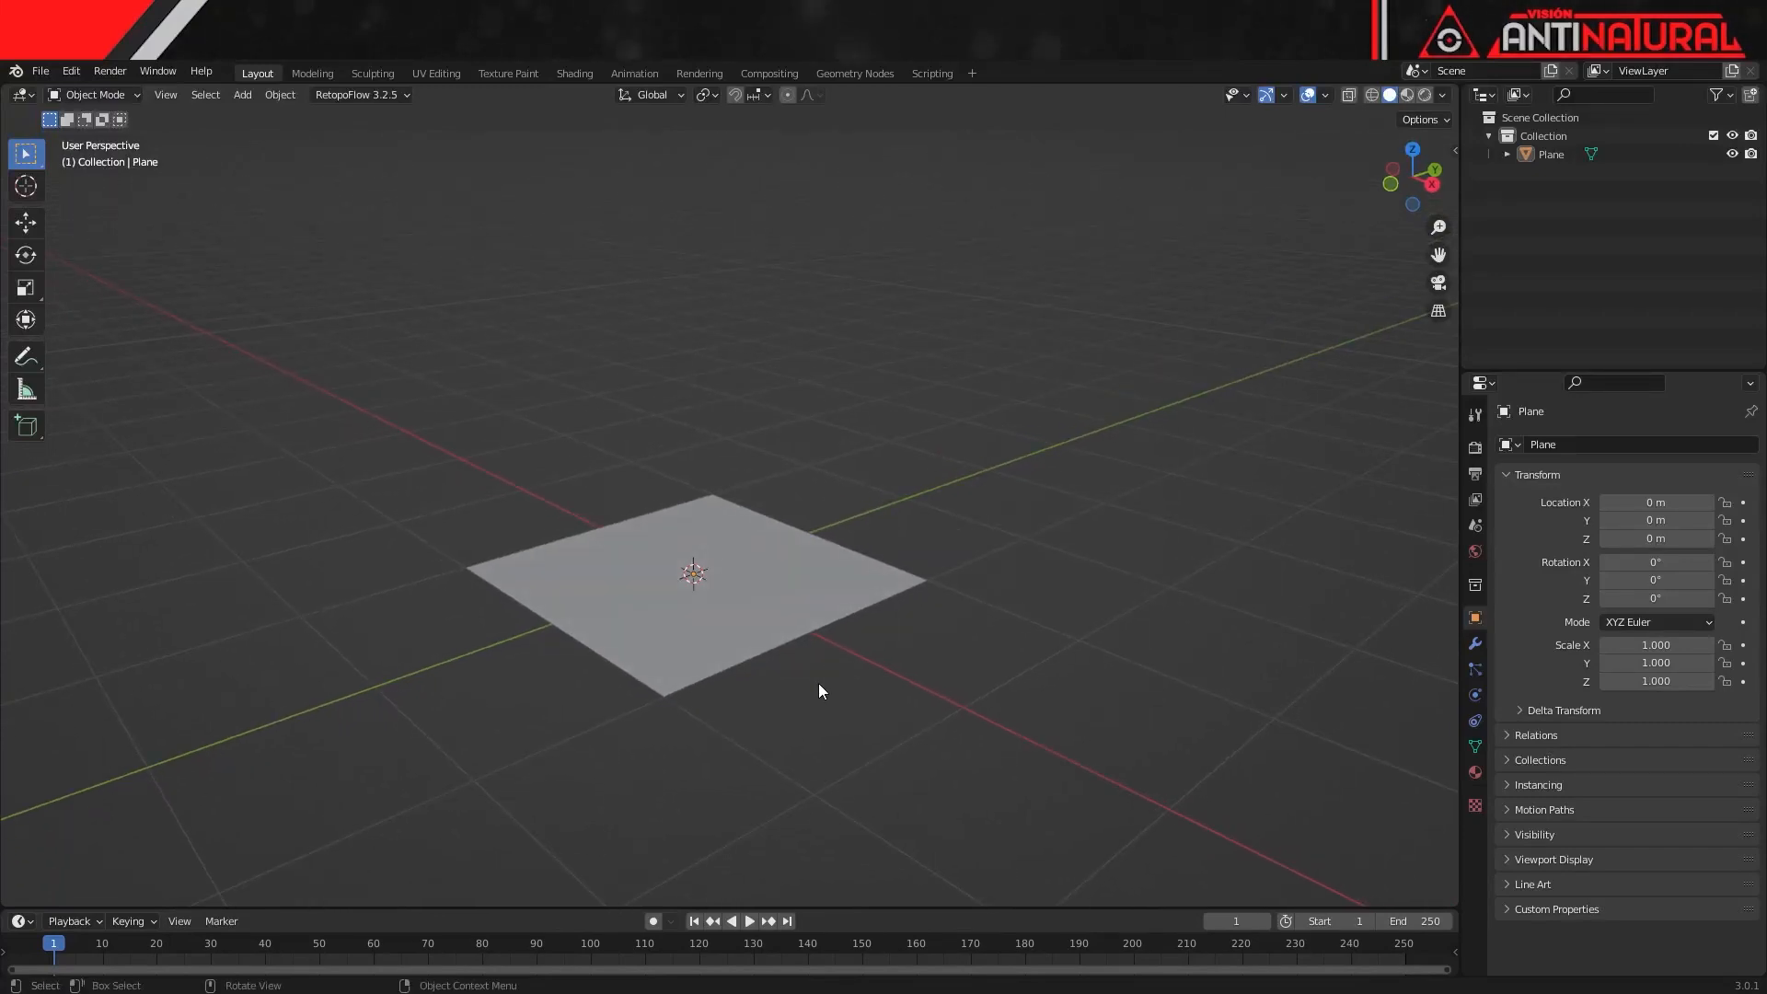
{"action": "middle_click_drag", "start_coordinate": [819, 684], "coordinate": [896, 688]}
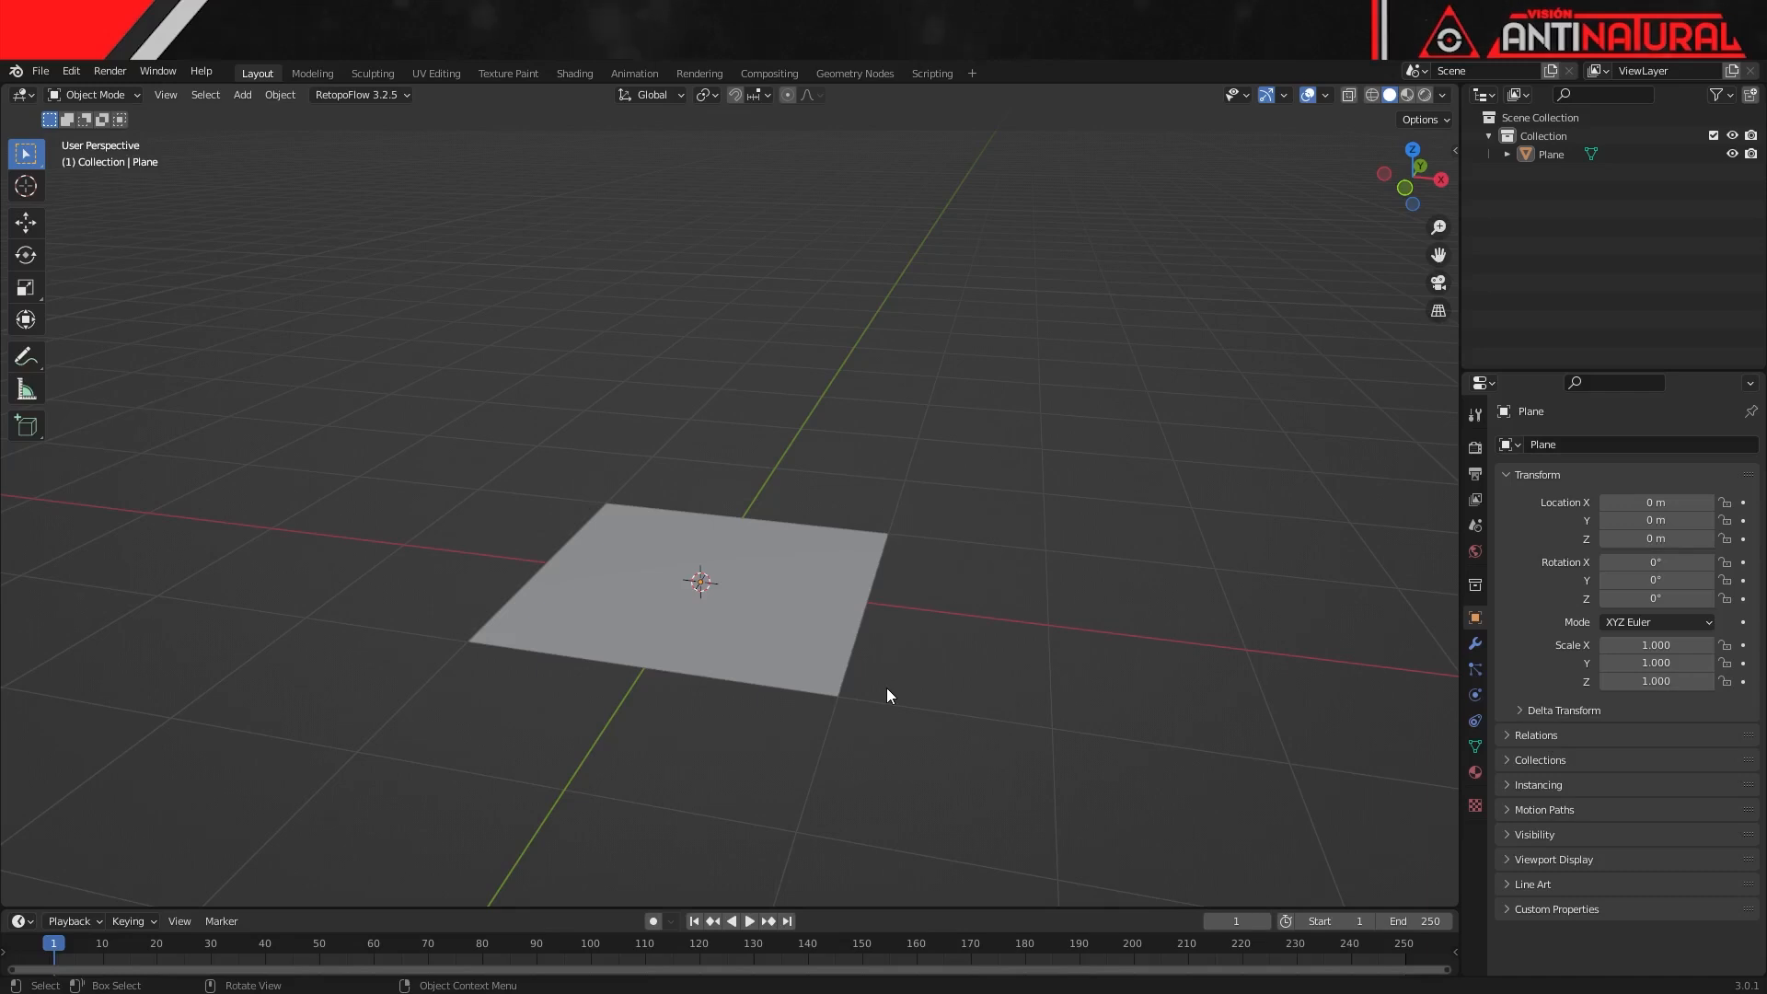
{"action": "mouse_move", "coordinate": [886, 688]}
{"action": "middle_mouse_down"}
{"action": "mouse_move", "coordinate": [879, 661]}
{"action": "mouse_move", "coordinate": [858, 680]}
{"action": "middle_mouse_up"}
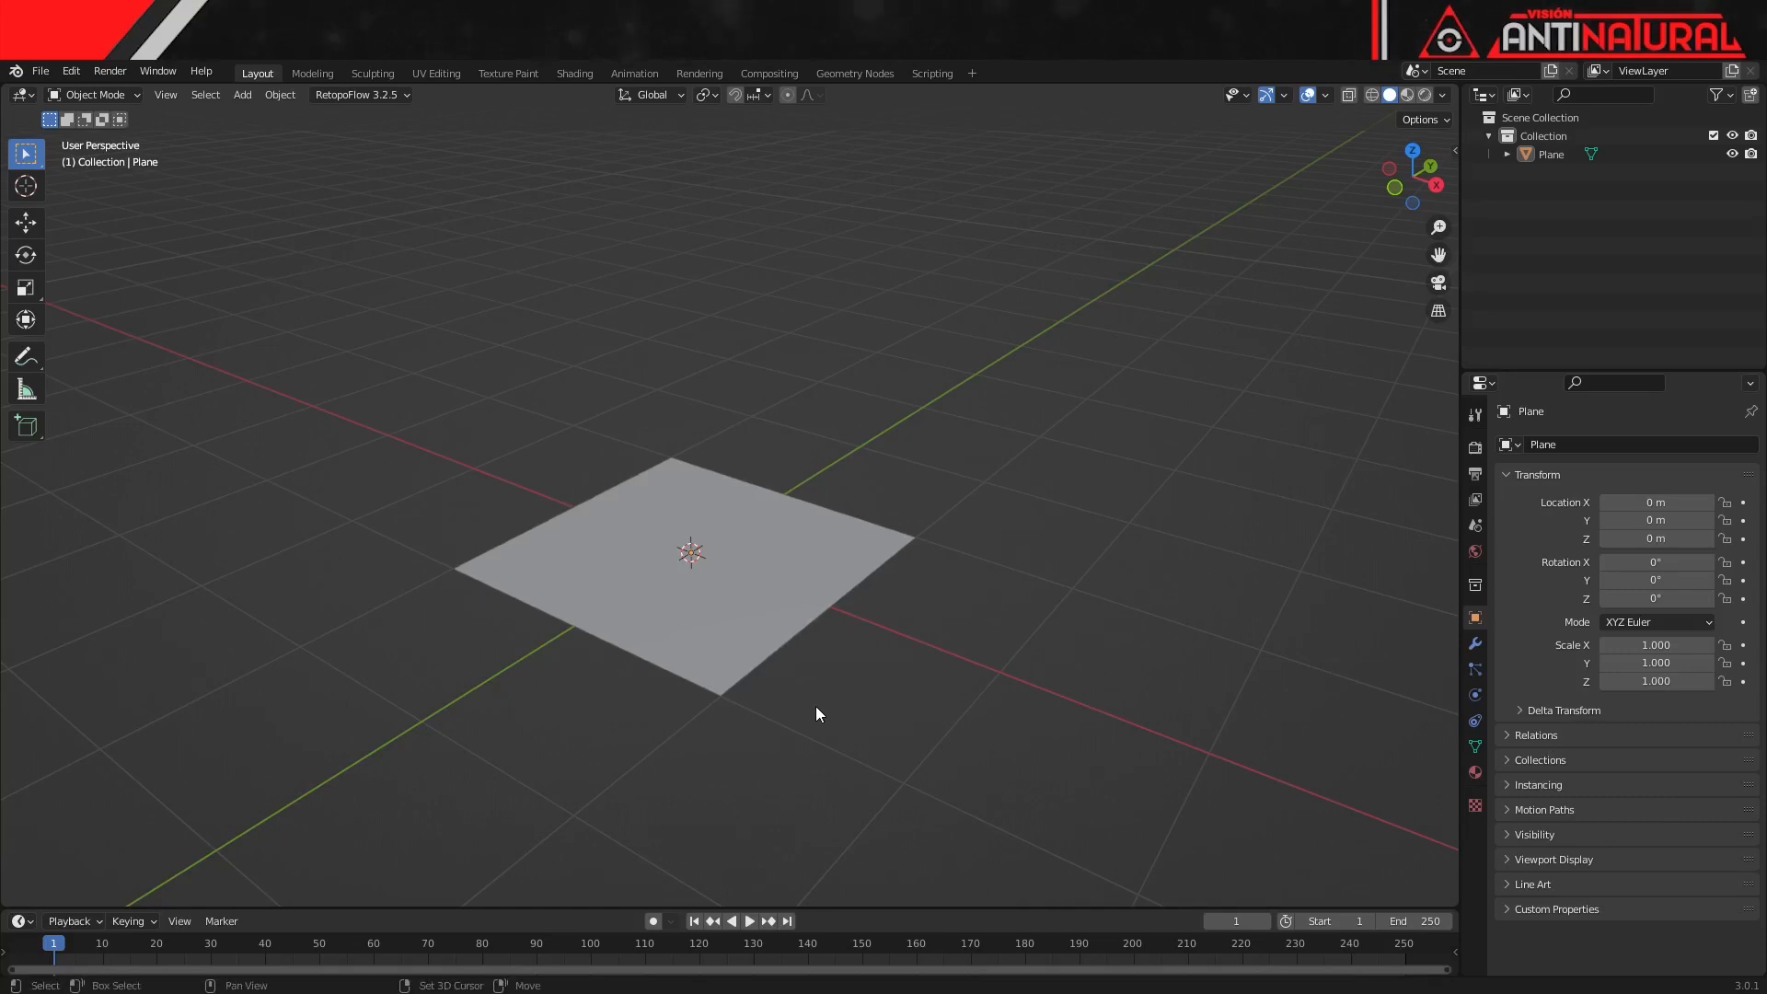
{"action": "middle_click_drag", "start_coordinate": [815, 705], "coordinate": [828, 692], "text": "shift"}
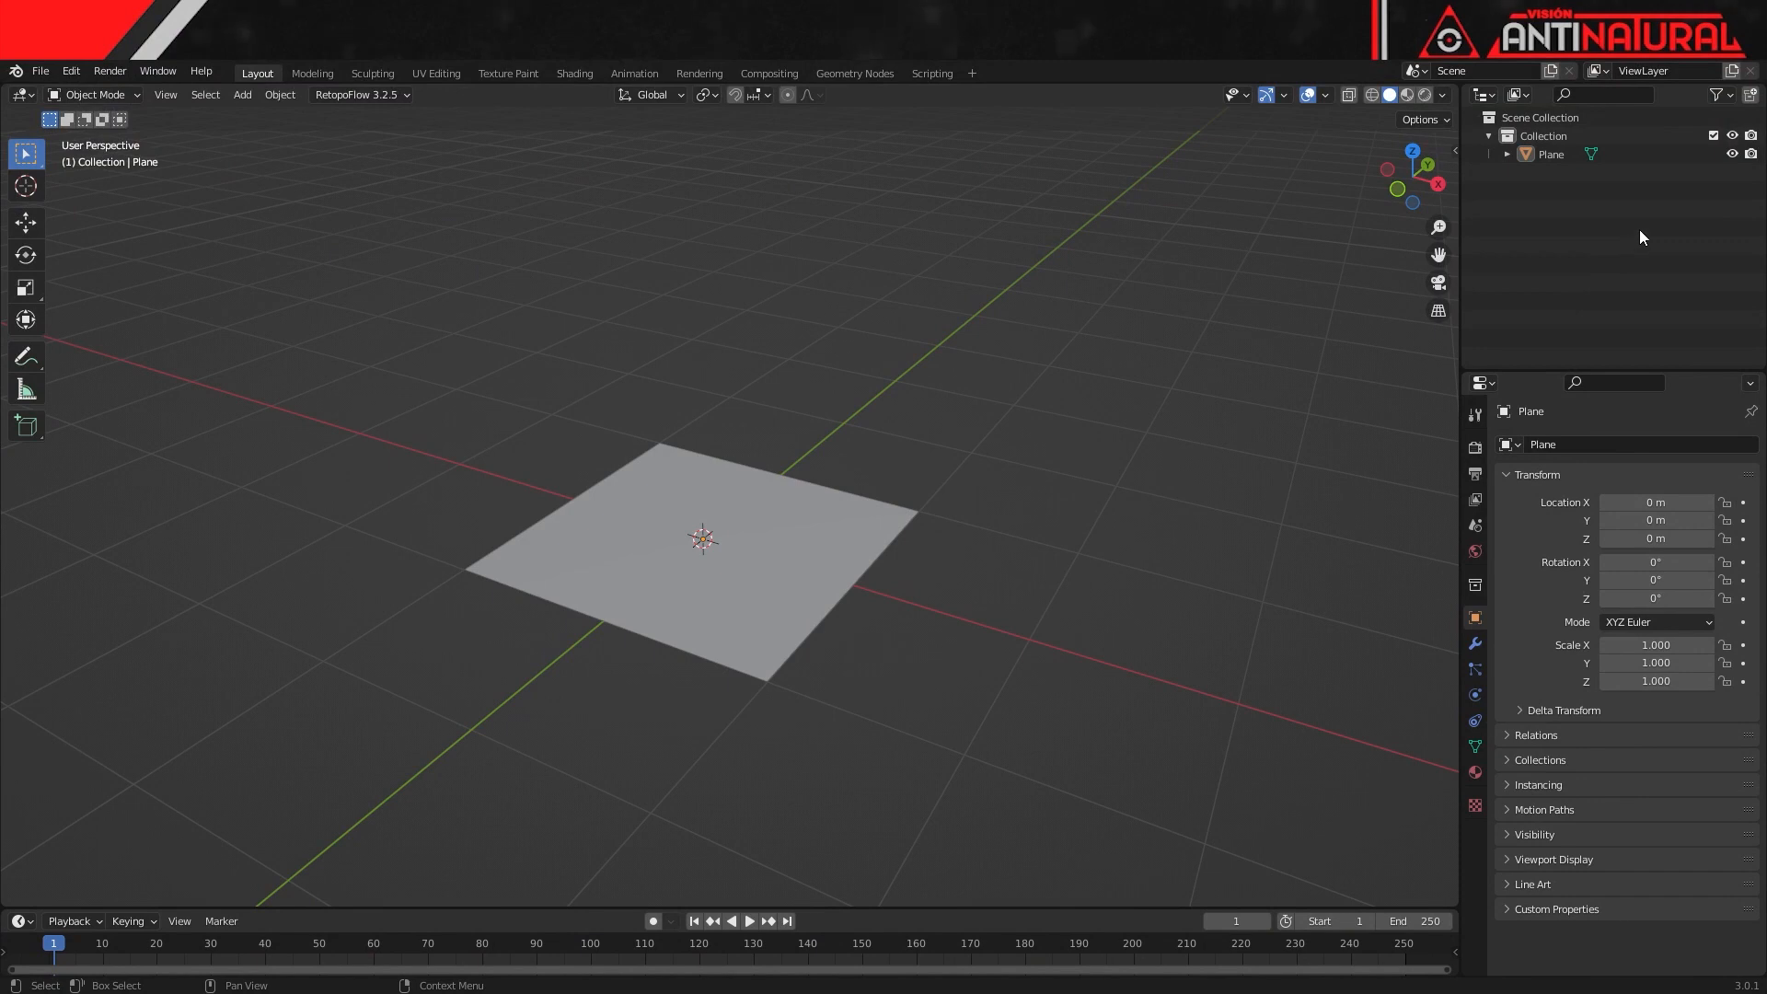
- Hide the plane and add a cube mesh at the world origin
{"action": "left_click", "coordinate": [1732, 153]}
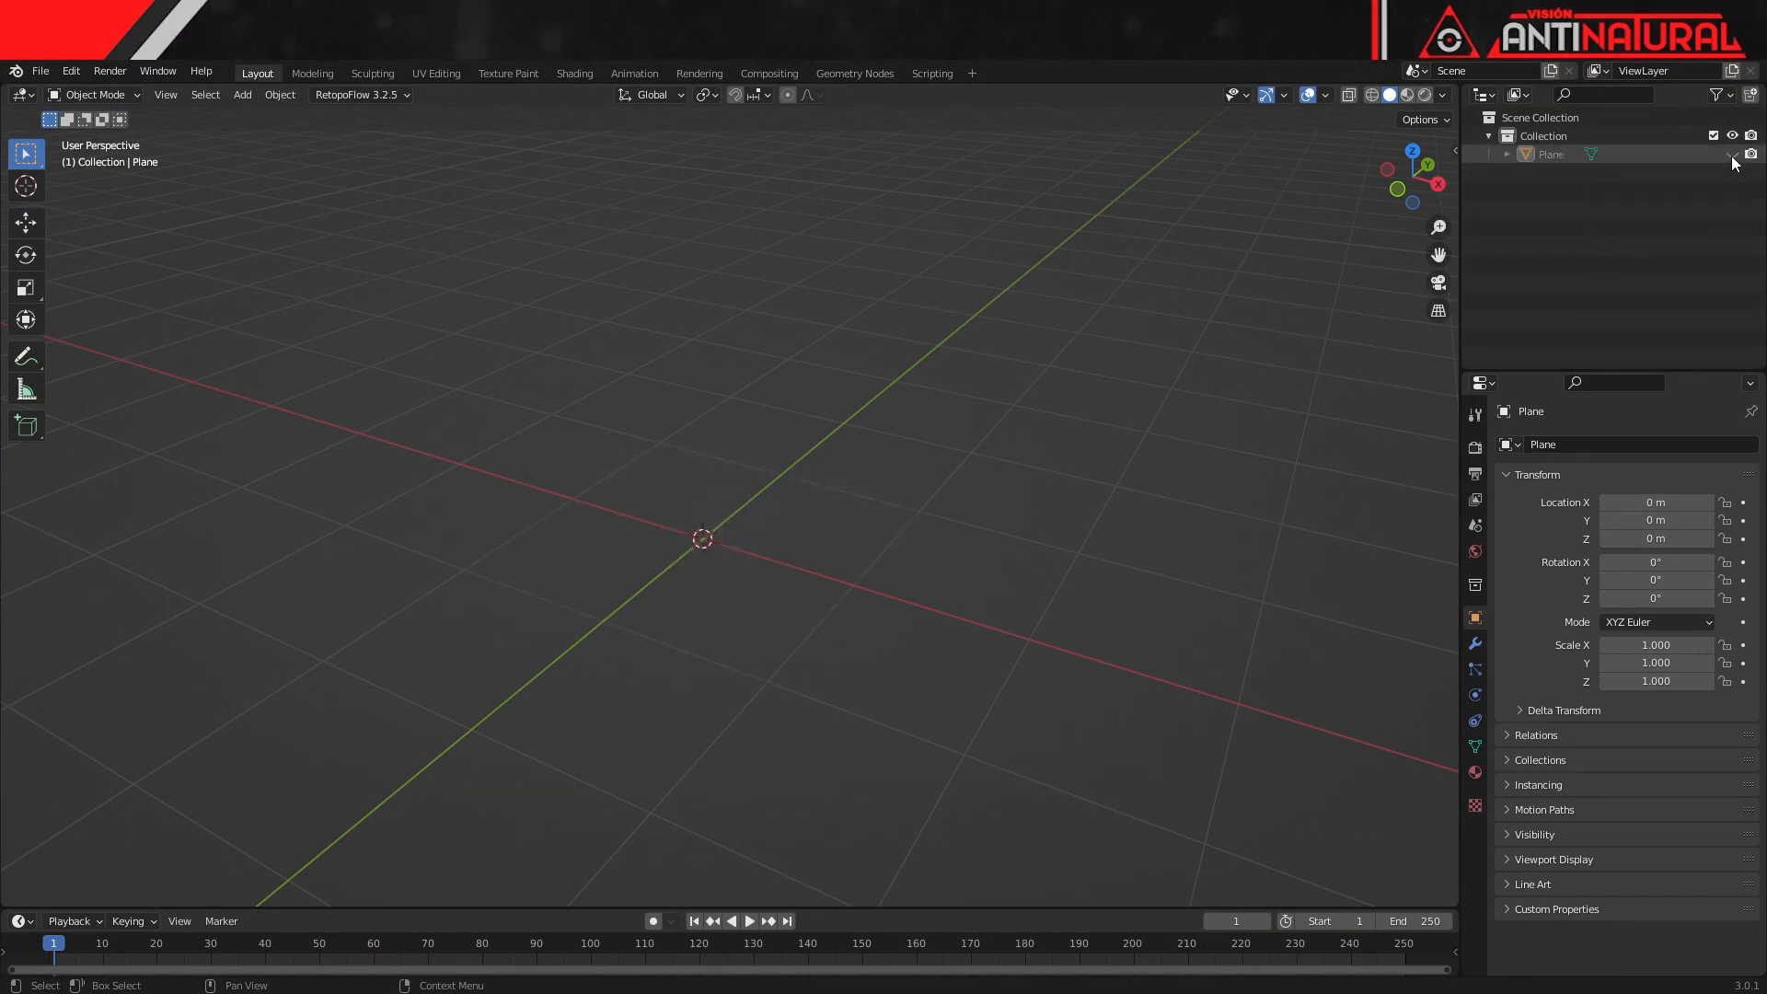
{"action": "key", "text": "shift+a"}
{"action": "mouse_move", "coordinate": [609, 475]}
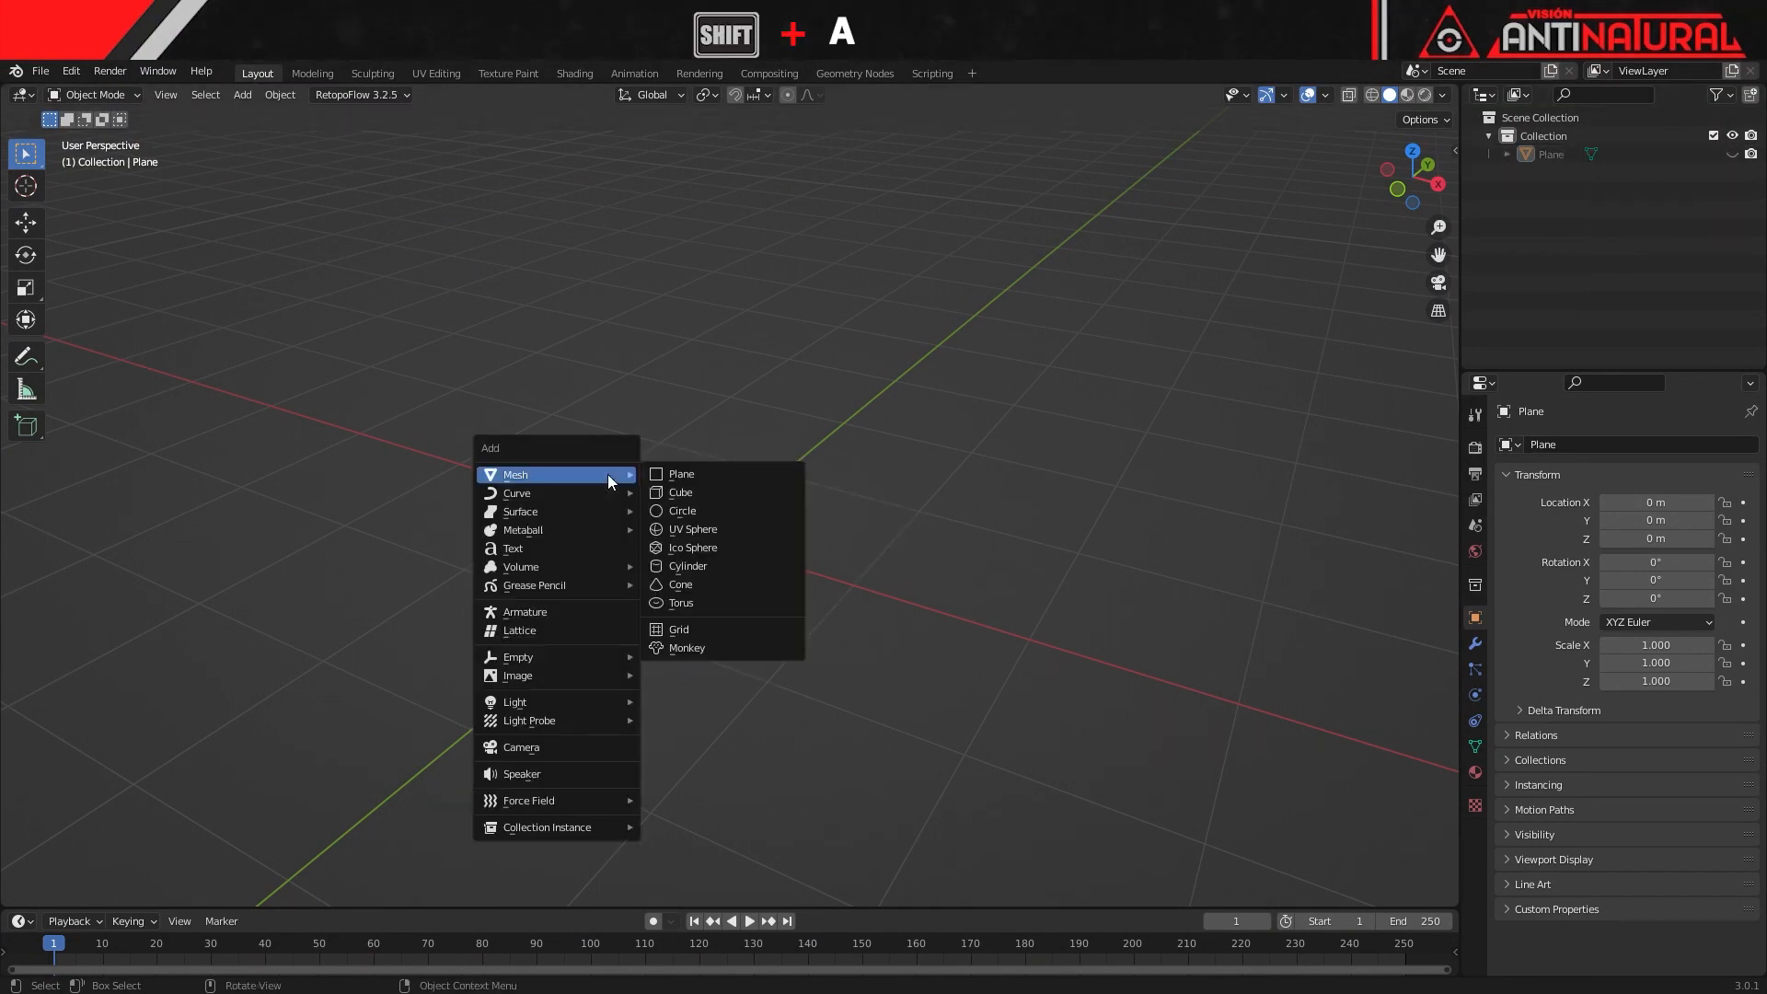
{"action": "left_click", "coordinate": [698, 491]}
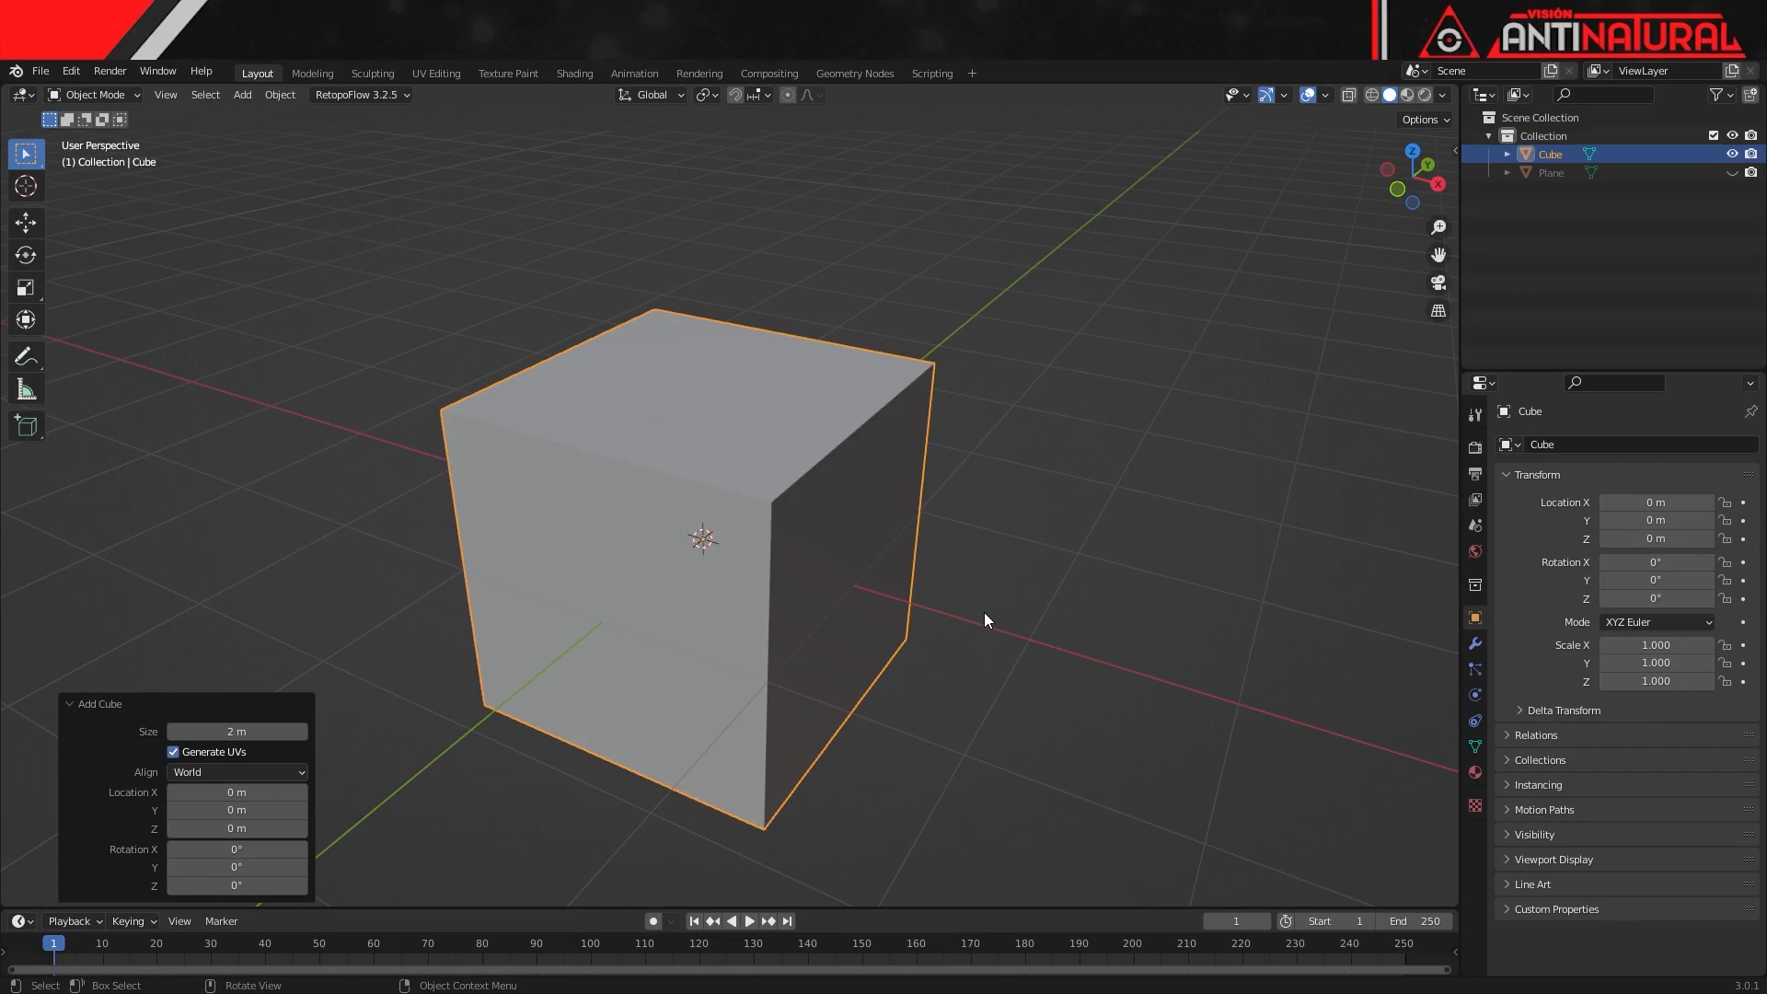
- Try a different size in the cube's creation settings, set it back to 2 m, and view the alignment options
{"action": "scroll", "coordinate": [878, 692], "scroll_direction": "down", "scroll_amount": 1}
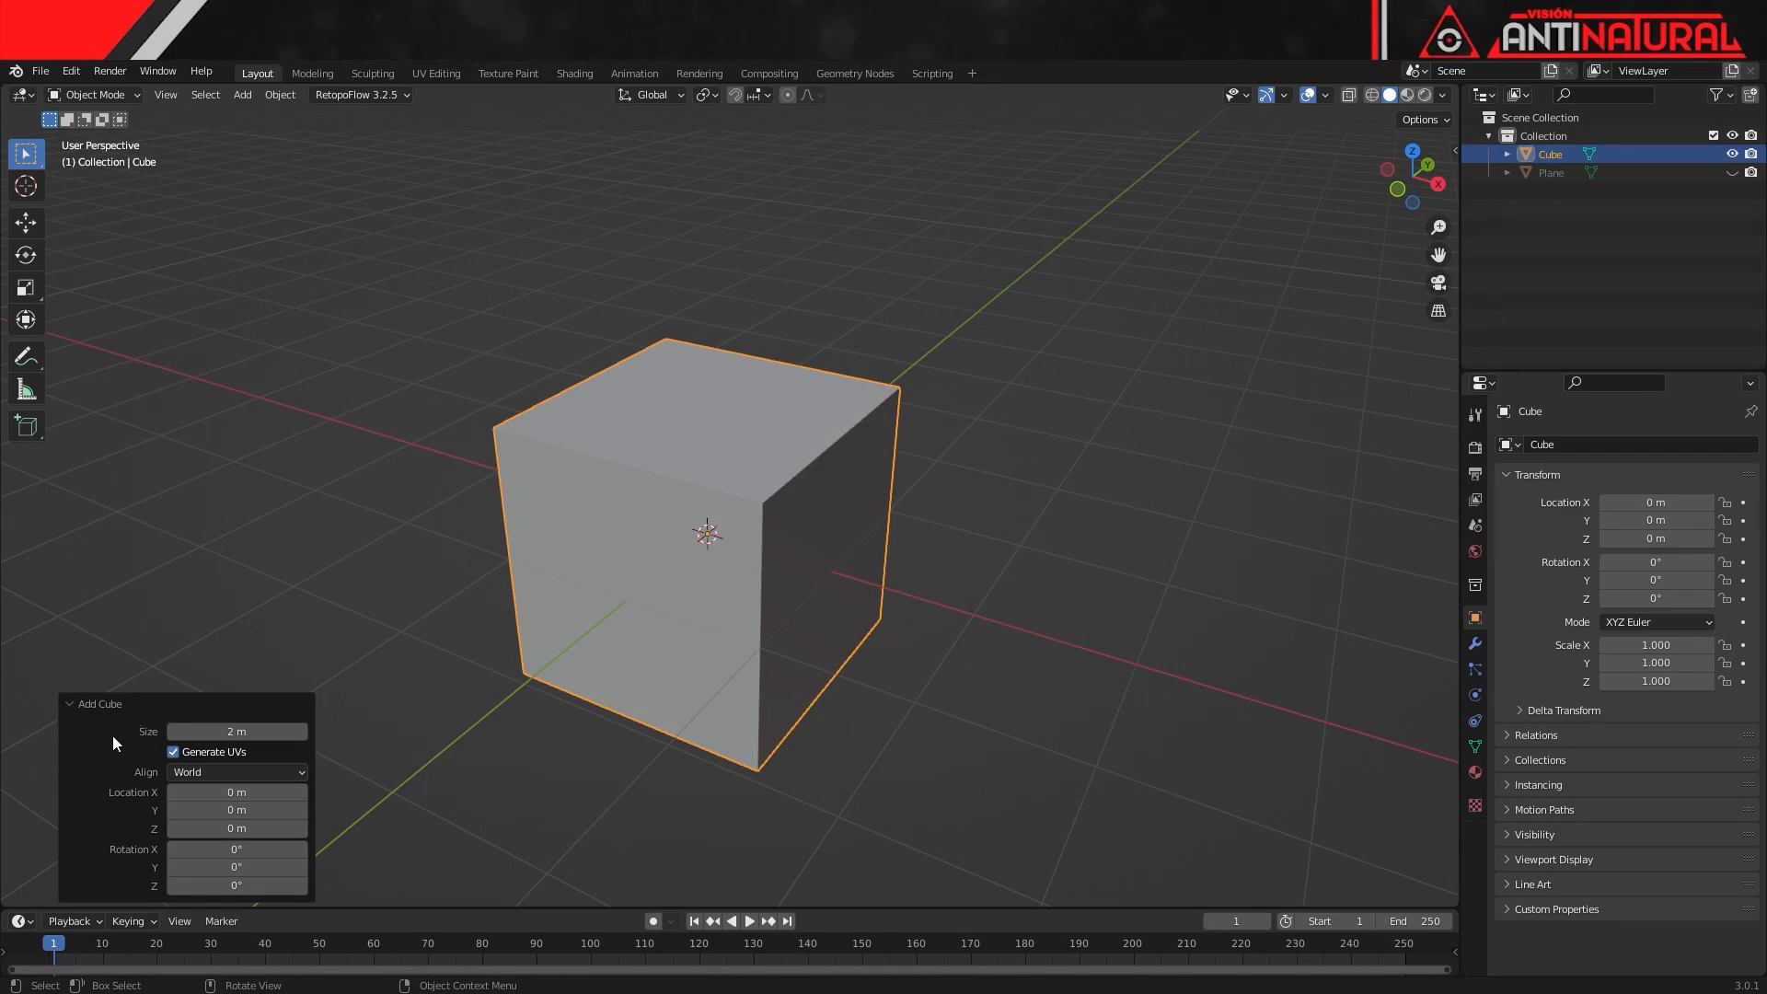
{"action": "left_click", "coordinate": [159, 707]}
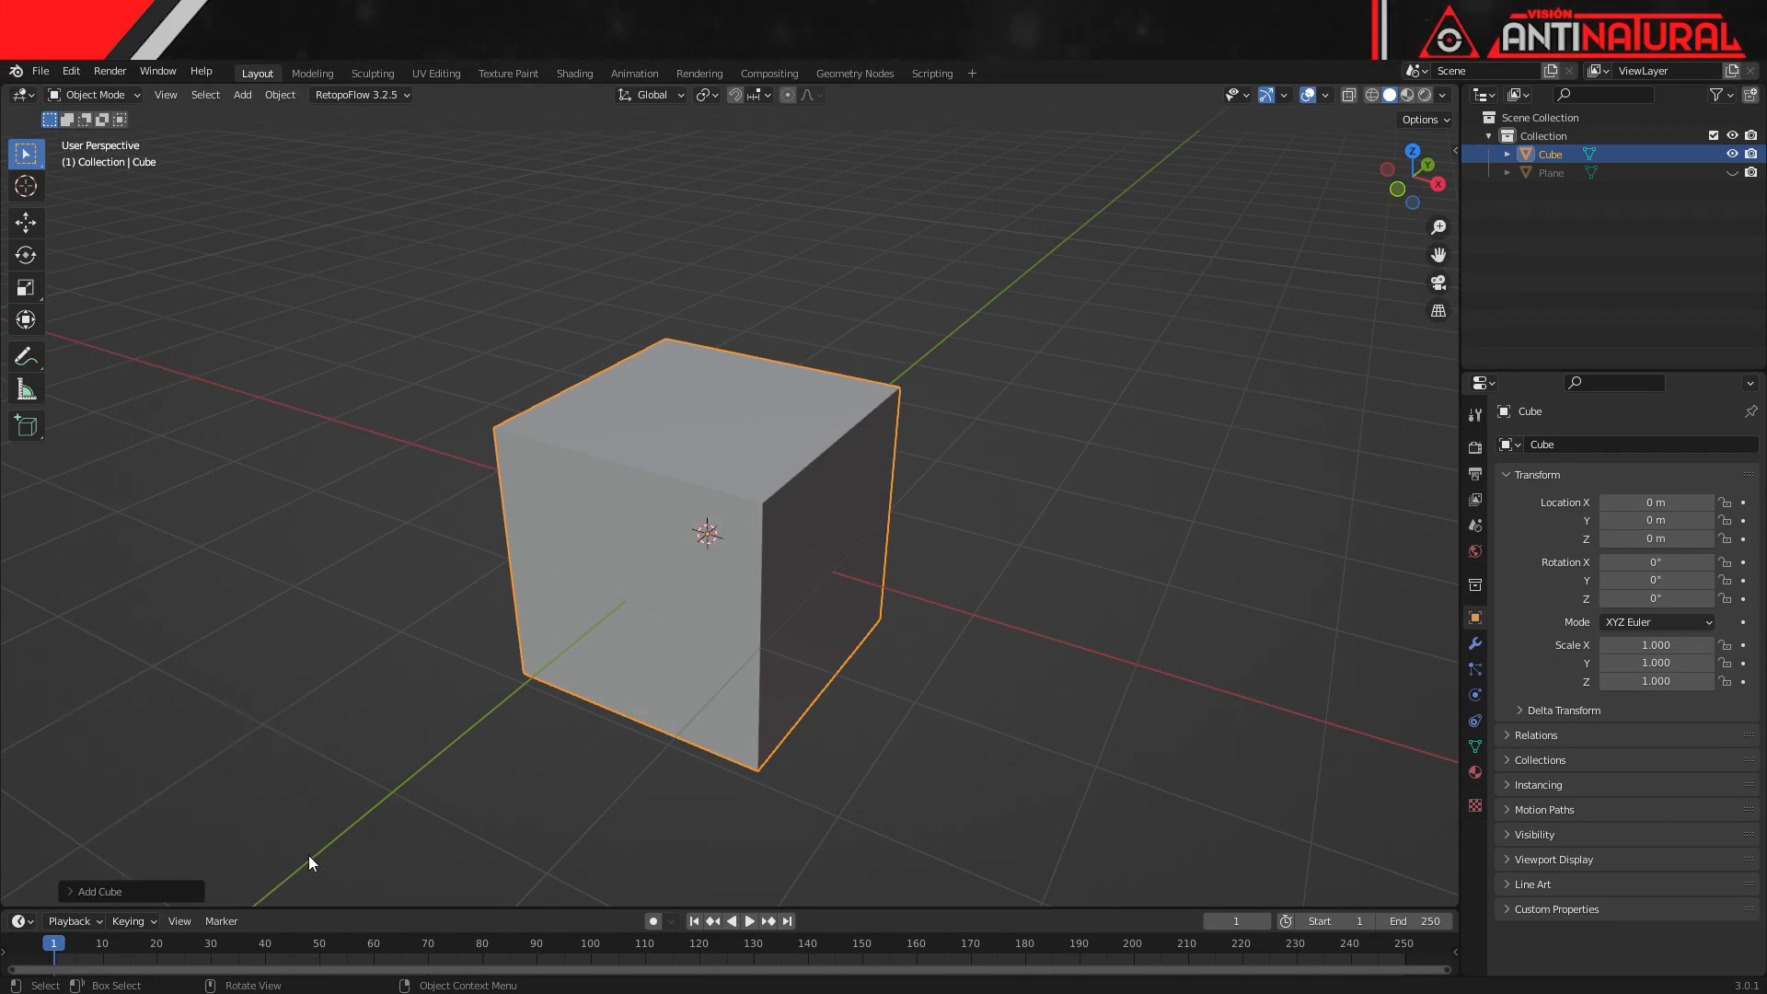
{"action": "left_click", "coordinate": [92, 892]}
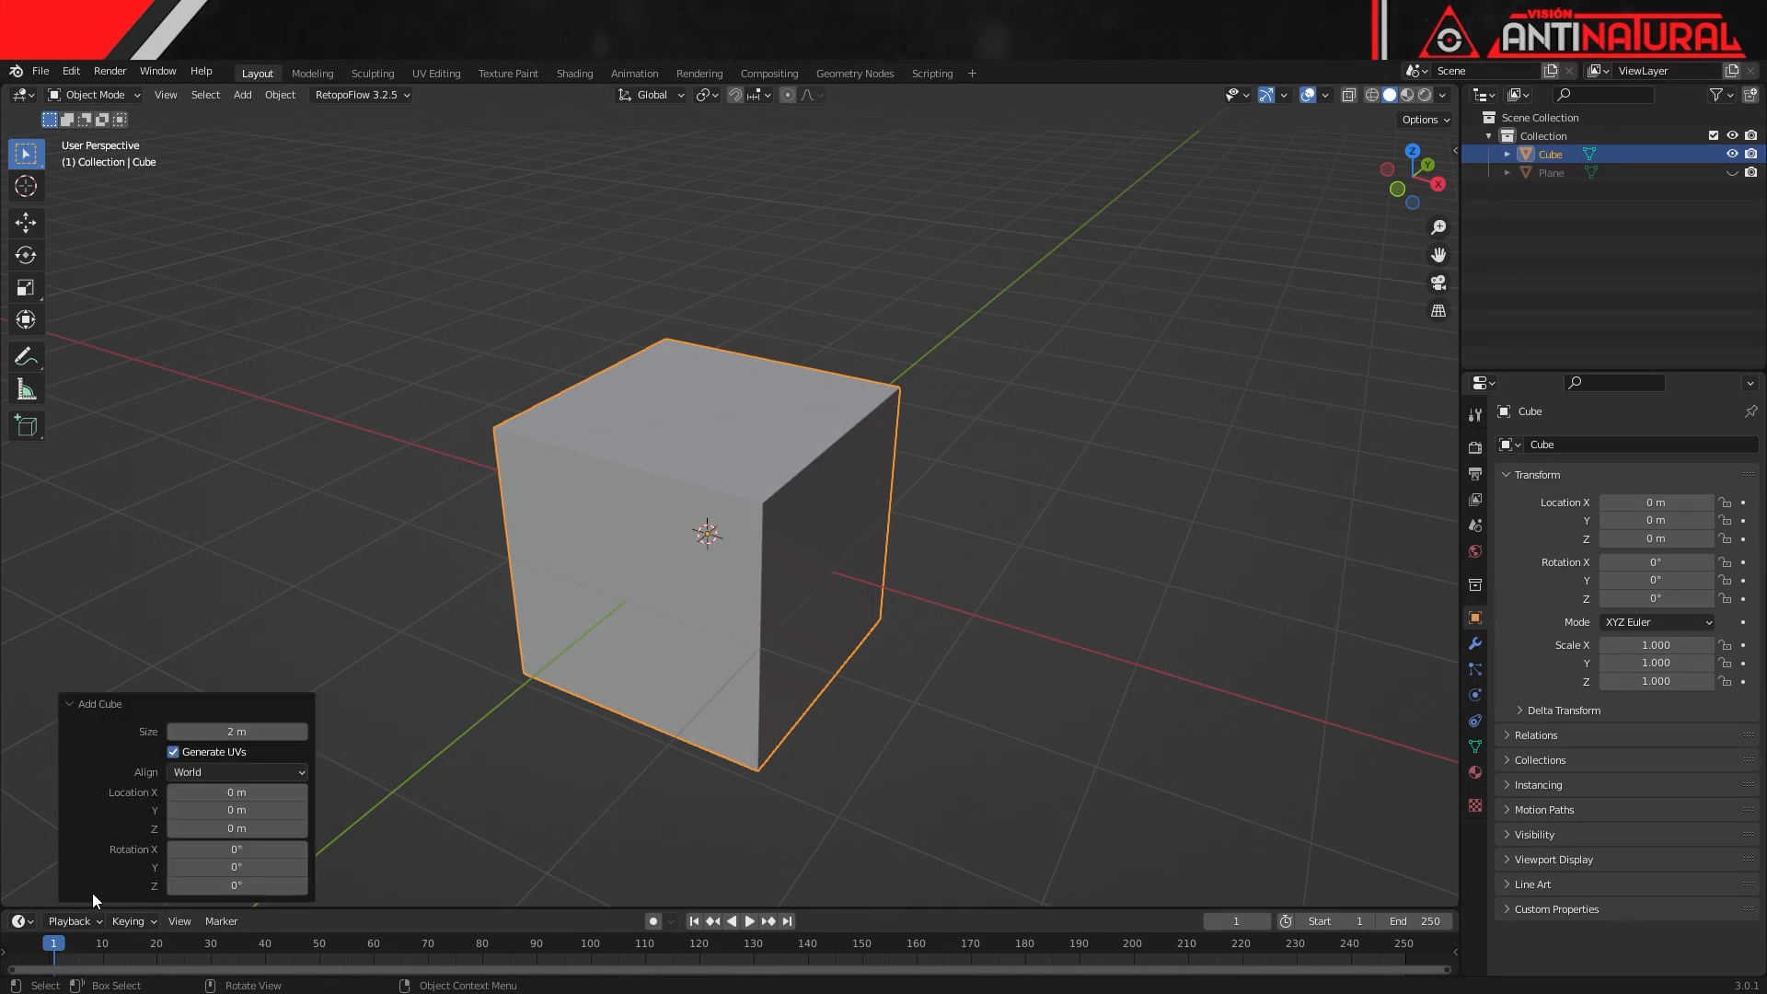
{"action": "left_click_drag", "start_coordinate": [261, 731], "coordinate": [230, 729]}
{"action": "left_click", "coordinate": [265, 730]}
{"action": "type", "text": "2"}
{"action": "key", "text": "Return"}
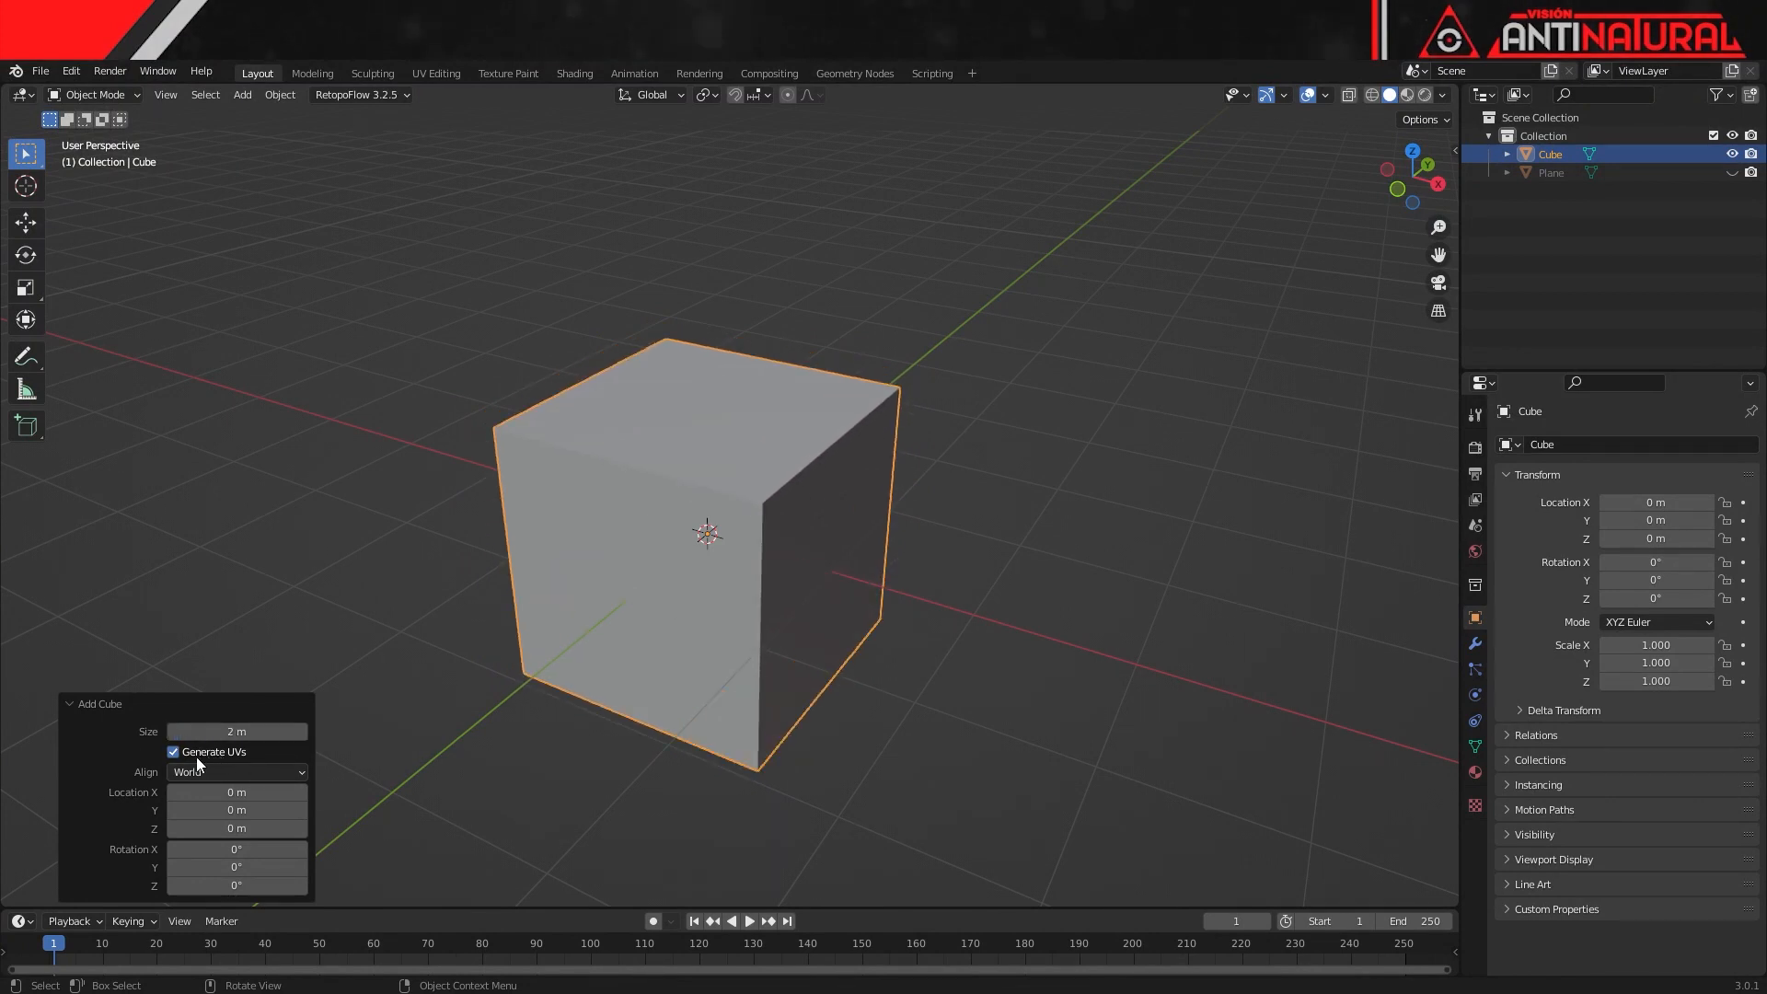
{"action": "left_click", "coordinate": [254, 776]}
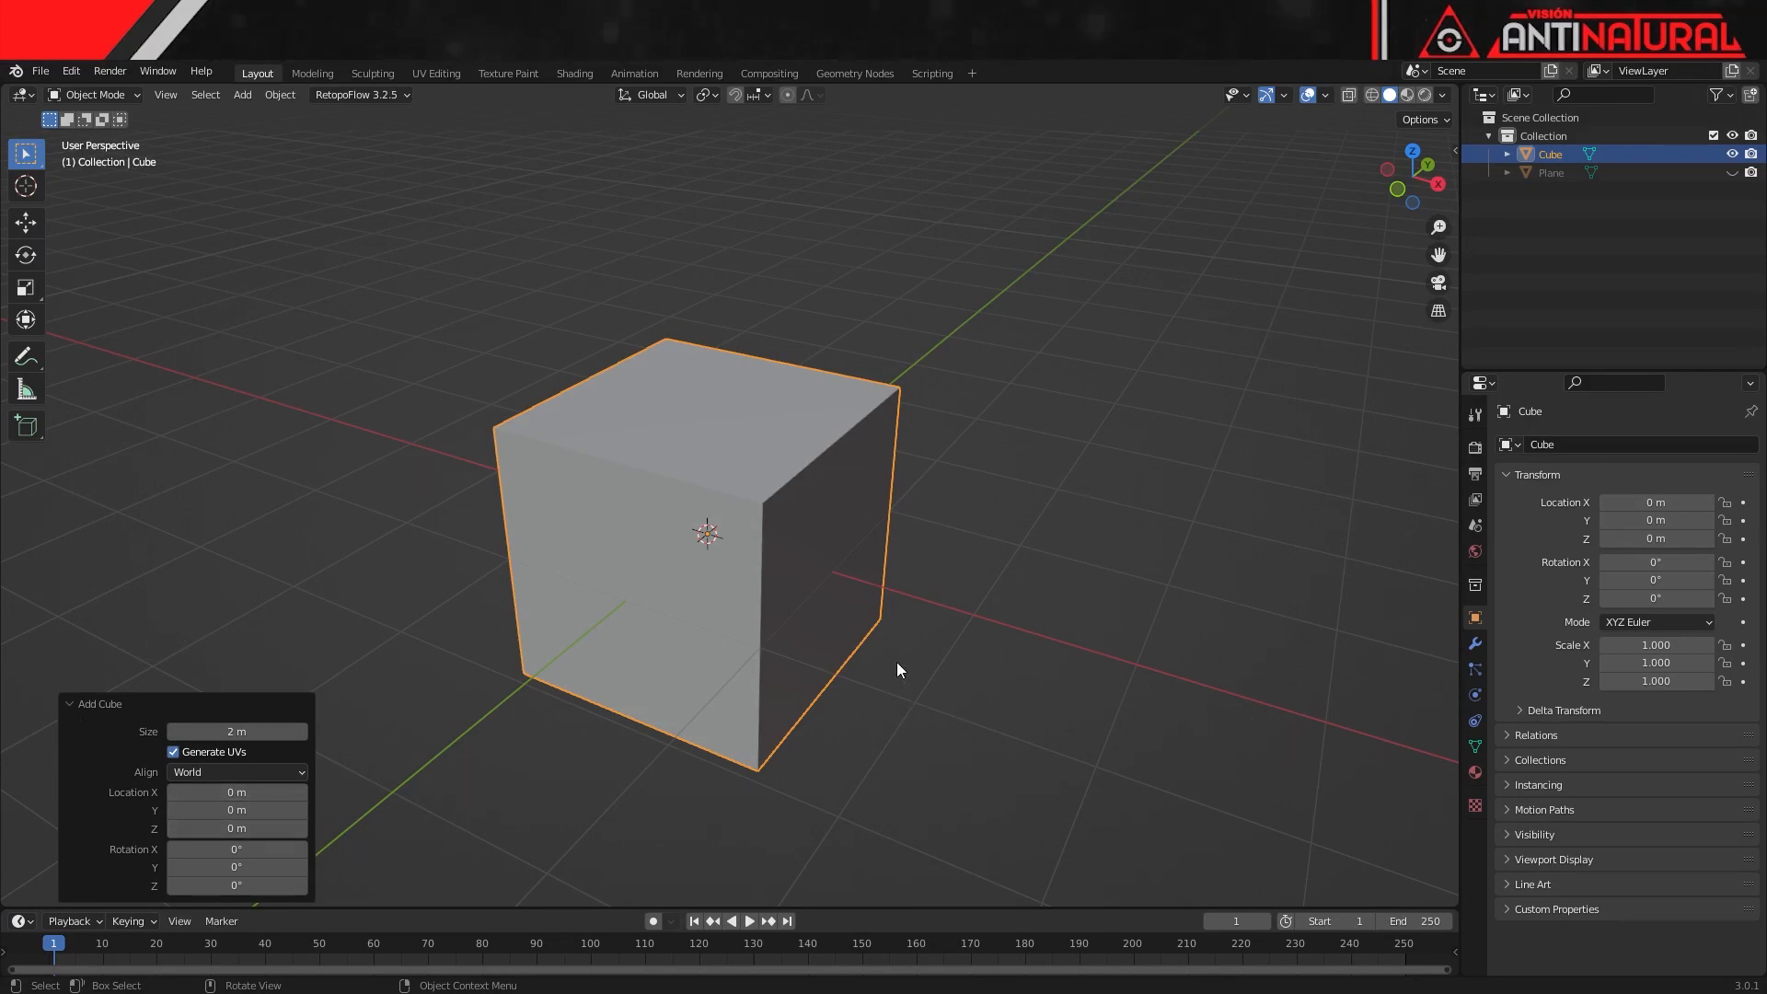
- Hide the cube and add a circle mesh at the world origin
{"action": "middle_click_drag", "start_coordinate": [920, 672], "coordinate": [876, 688]}
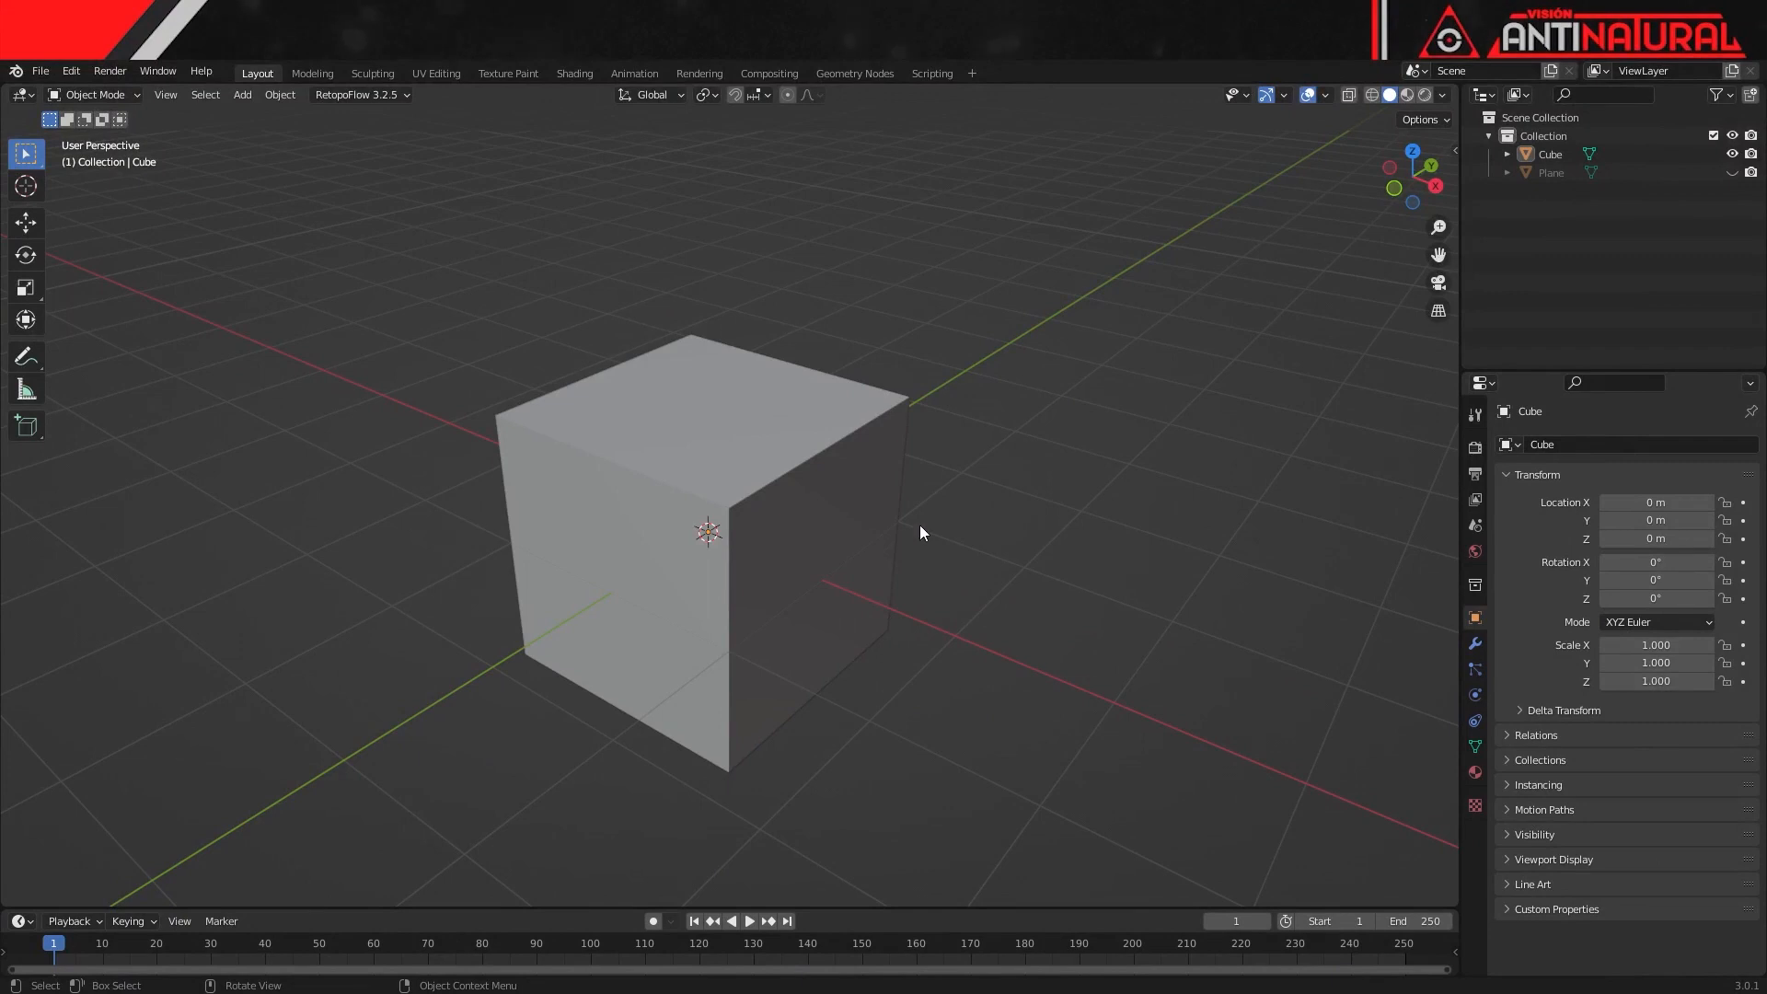
{"action": "left_click", "coordinate": [1732, 154]}
{"action": "key", "text": "shift+a"}
{"action": "mouse_move", "coordinate": [660, 499]}
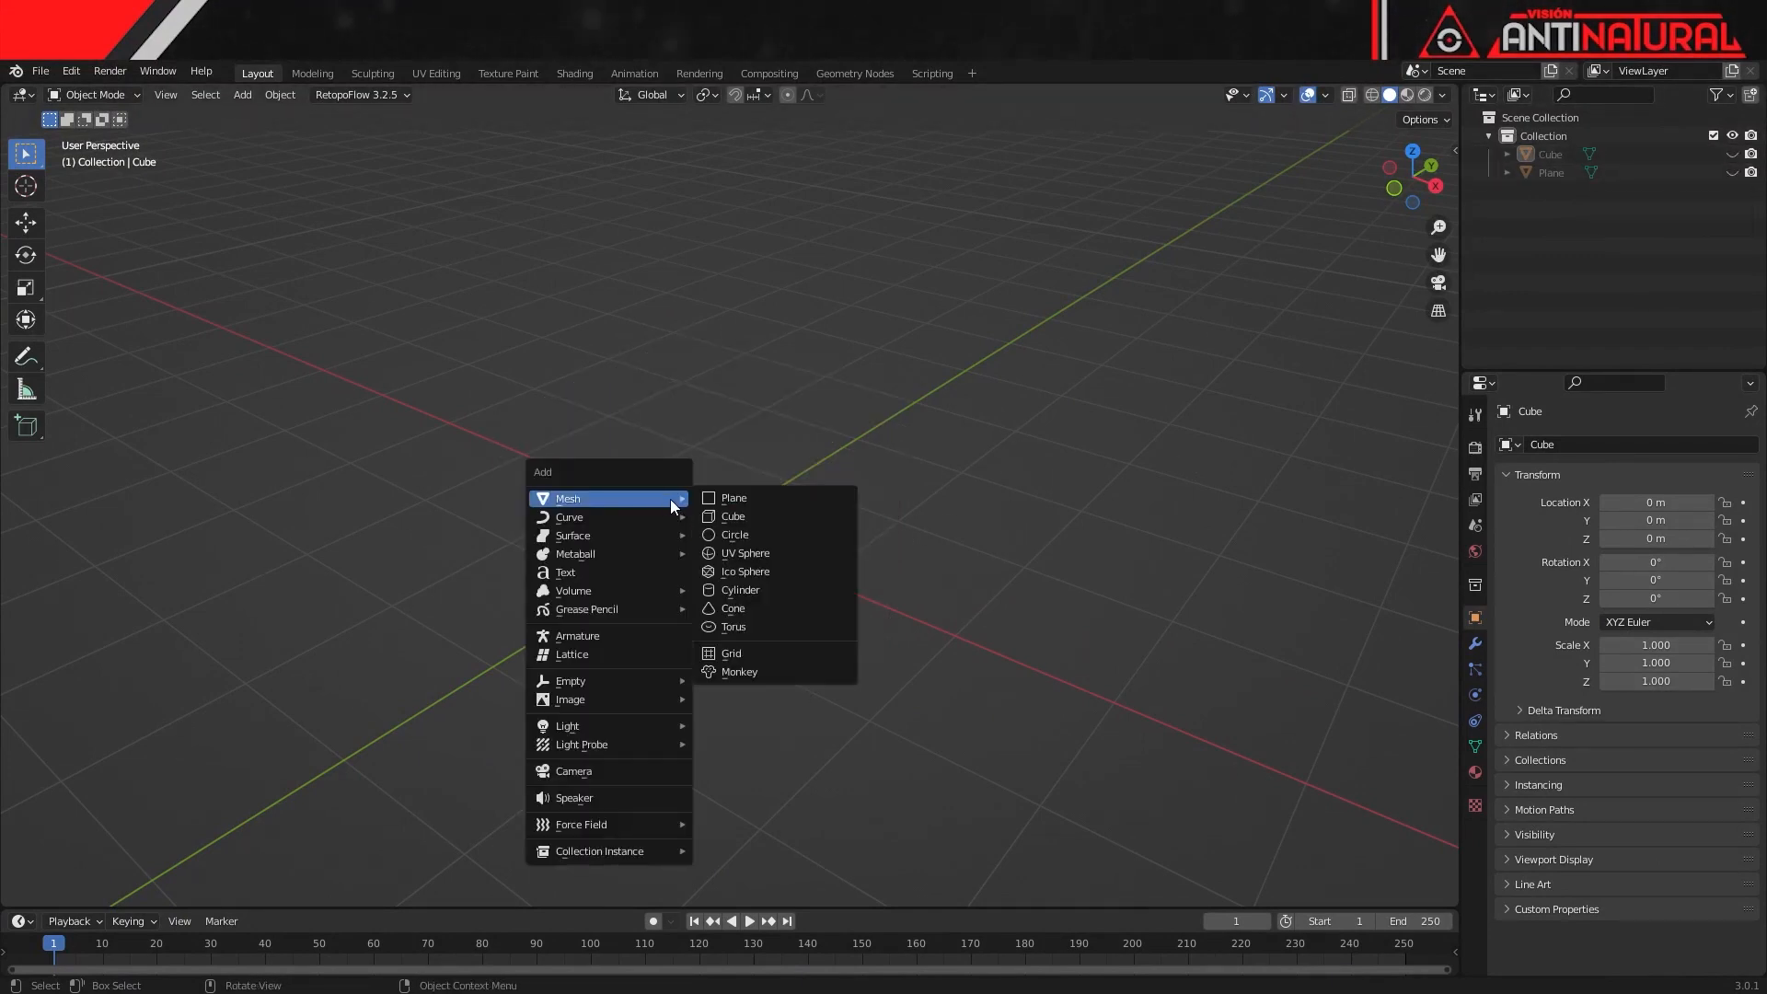
{"action": "left_click", "coordinate": [754, 536]}
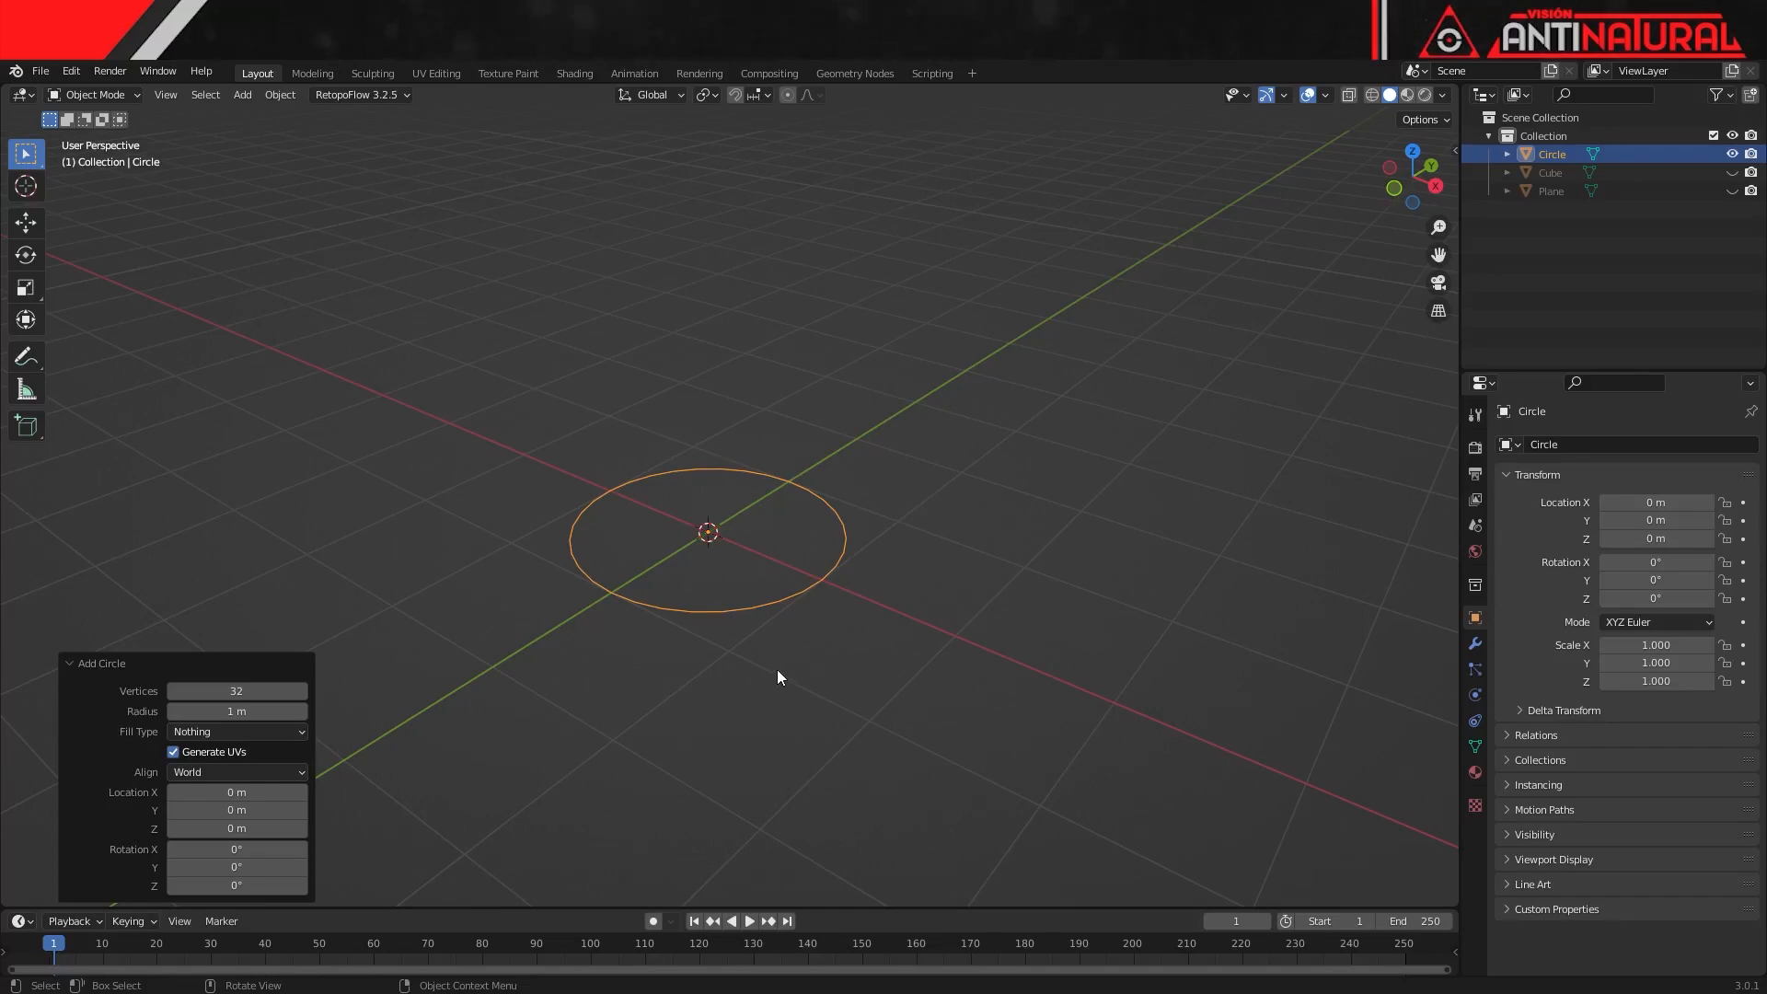
- Set the new circle's vertex count to 4
{"action": "scroll", "coordinate": [777, 670], "scroll_direction": "up", "scroll_amount": 1}
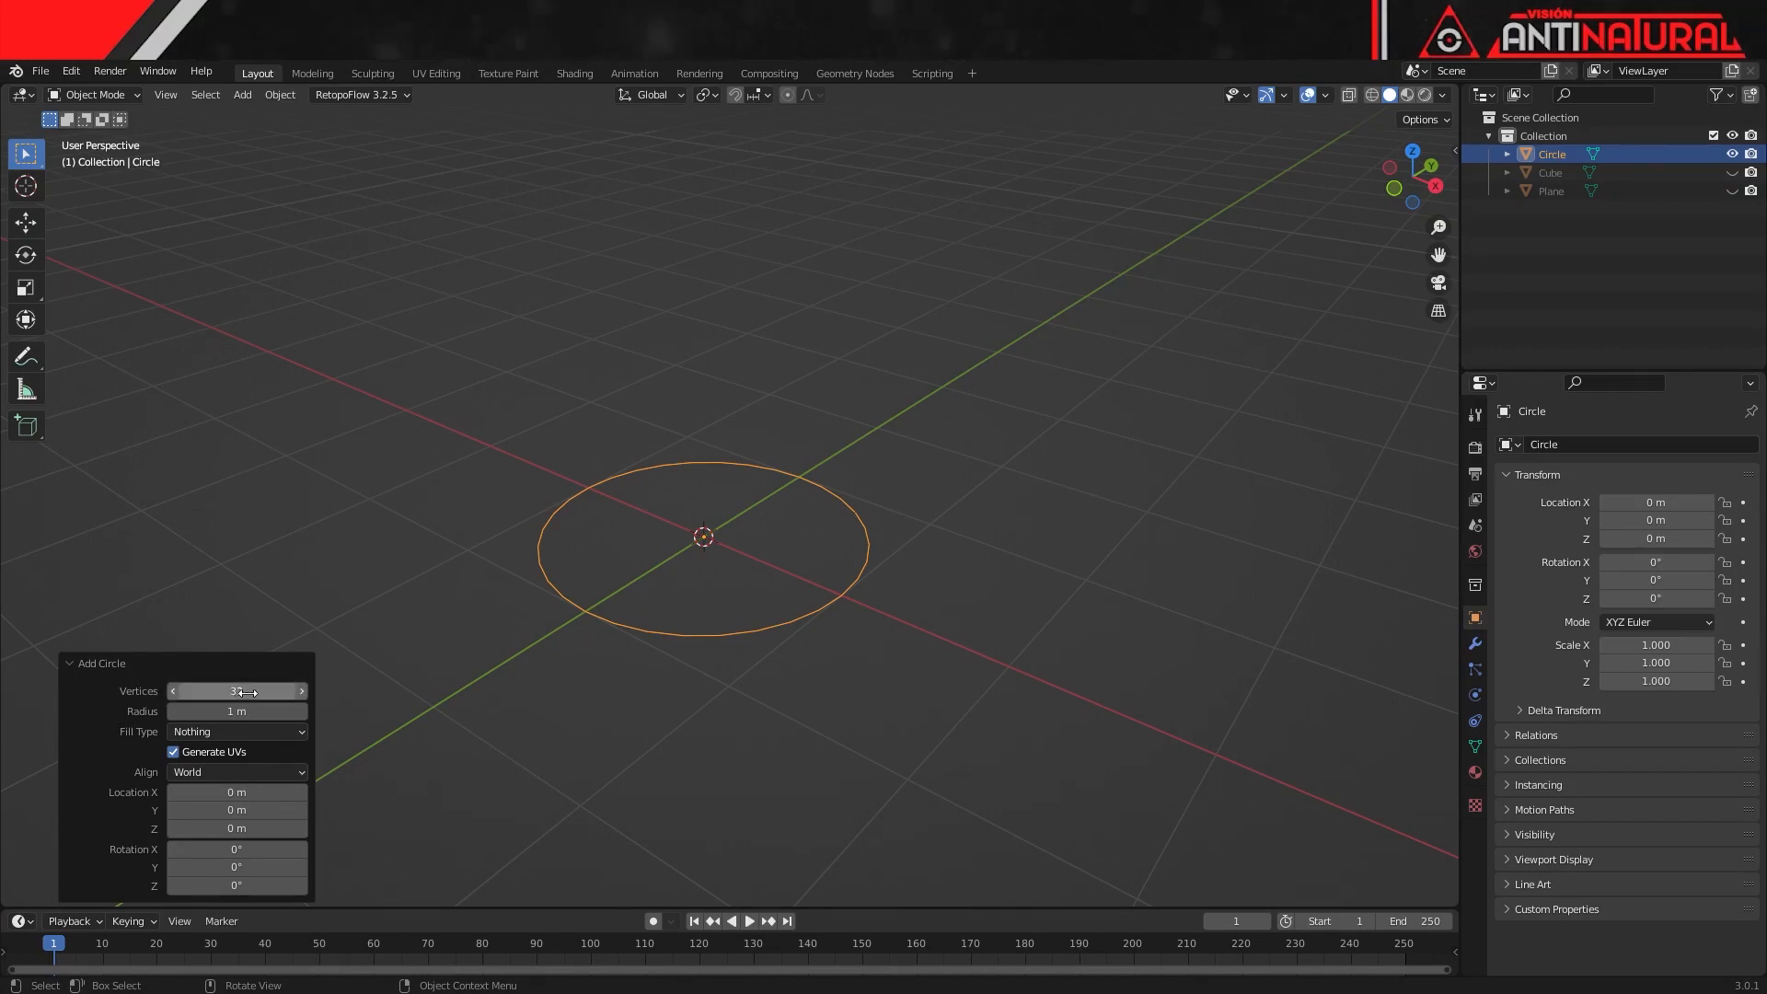
{"action": "scroll", "coordinate": [732, 733], "scroll_direction": "up", "scroll_amount": 2}
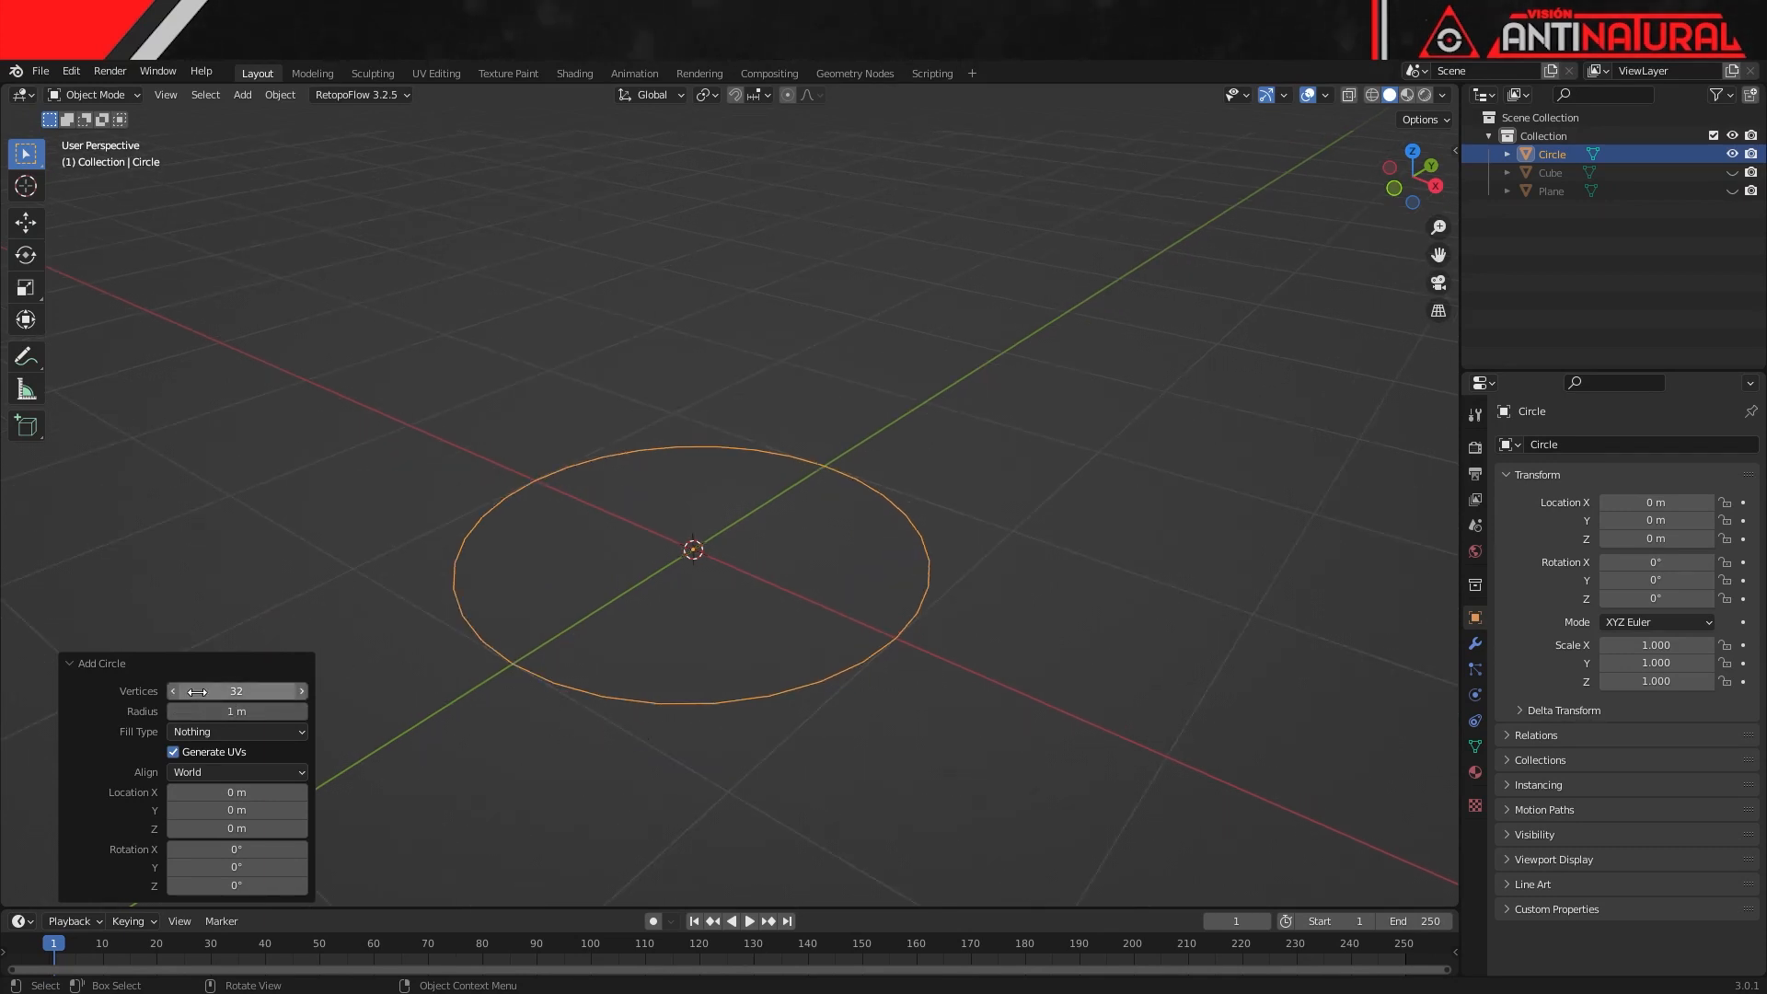
{"action": "left_click", "coordinate": [238, 691]}
{"action": "type", "text": "4"}
{"action": "key", "text": "Return"}
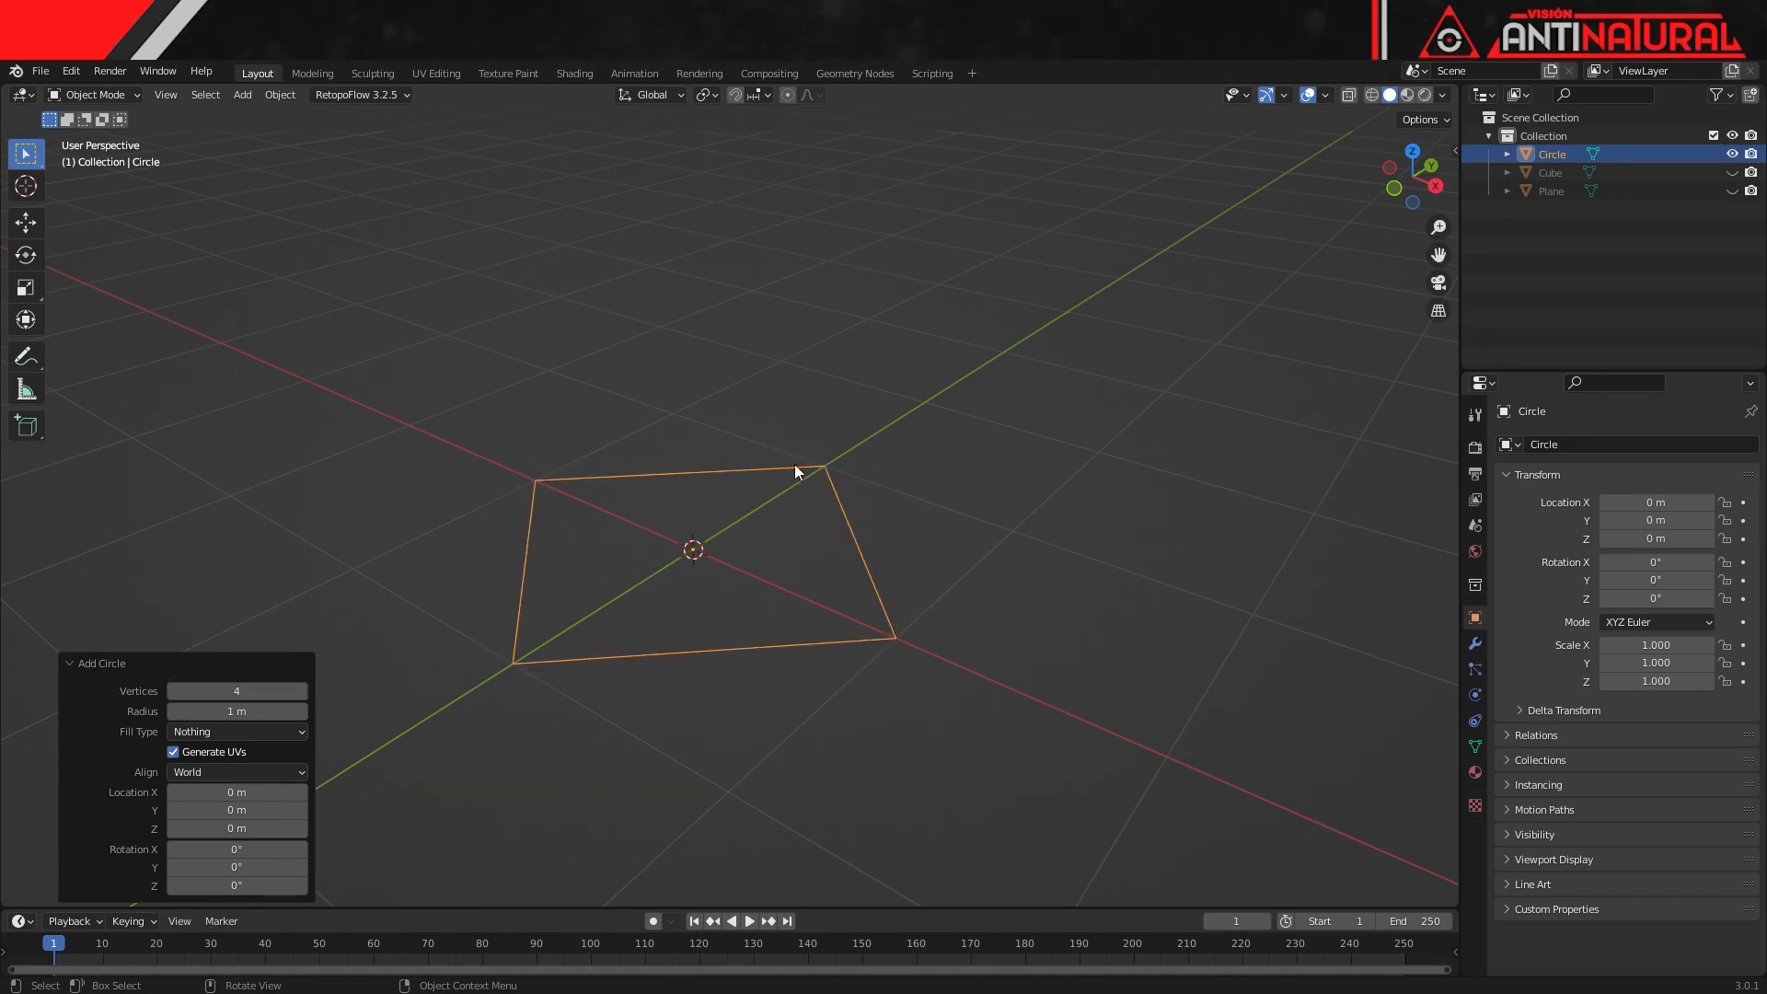
- Raise the circle's vertex count step by step to 20
{"action": "left_click", "coordinate": [305, 694]}
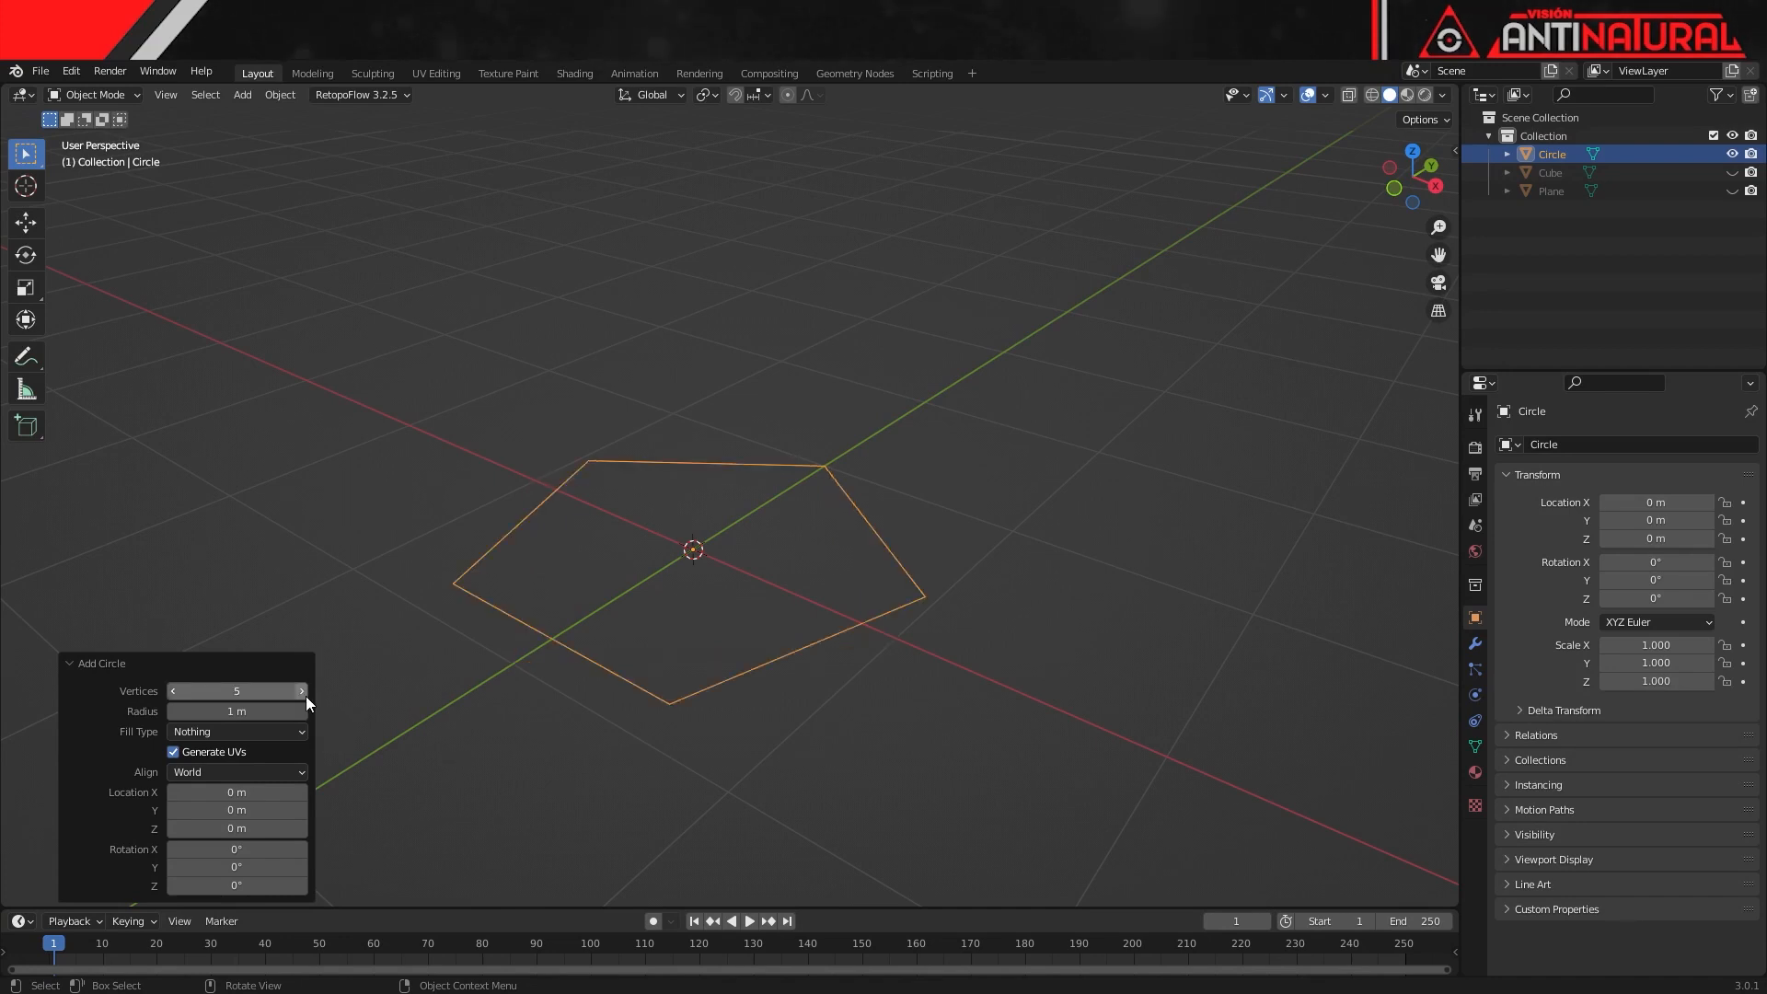
{"action": "left_click", "coordinate": [304, 694]}
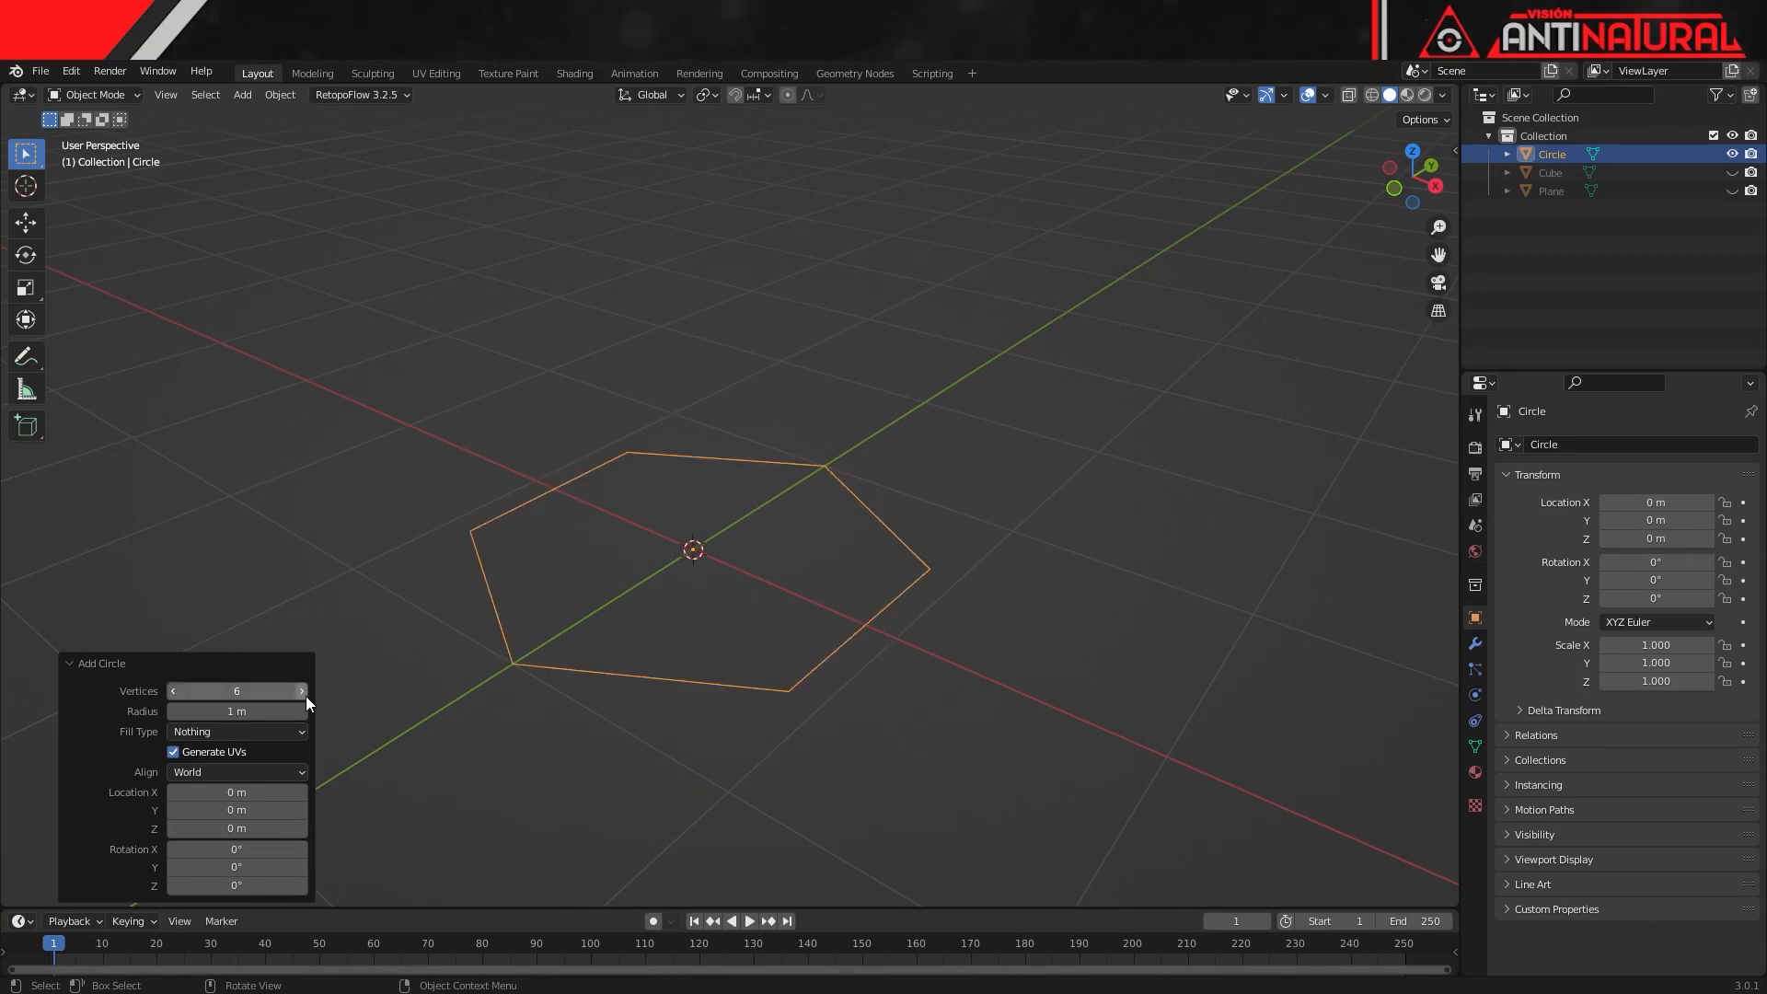
{"action": "left_click", "coordinate": [306, 696]}
{"action": "left_click_drag", "start_coordinate": [306, 696], "coordinate": [313, 696]}
{"action": "left_click", "coordinate": [303, 691]}
{"action": "left_click", "coordinate": [303, 692]}
{"action": "left_click", "coordinate": [303, 691]}
{"action": "left_click", "coordinate": [305, 695]}
{"action": "left_click", "coordinate": [305, 696]}
{"action": "left_click", "coordinate": [305, 695]}
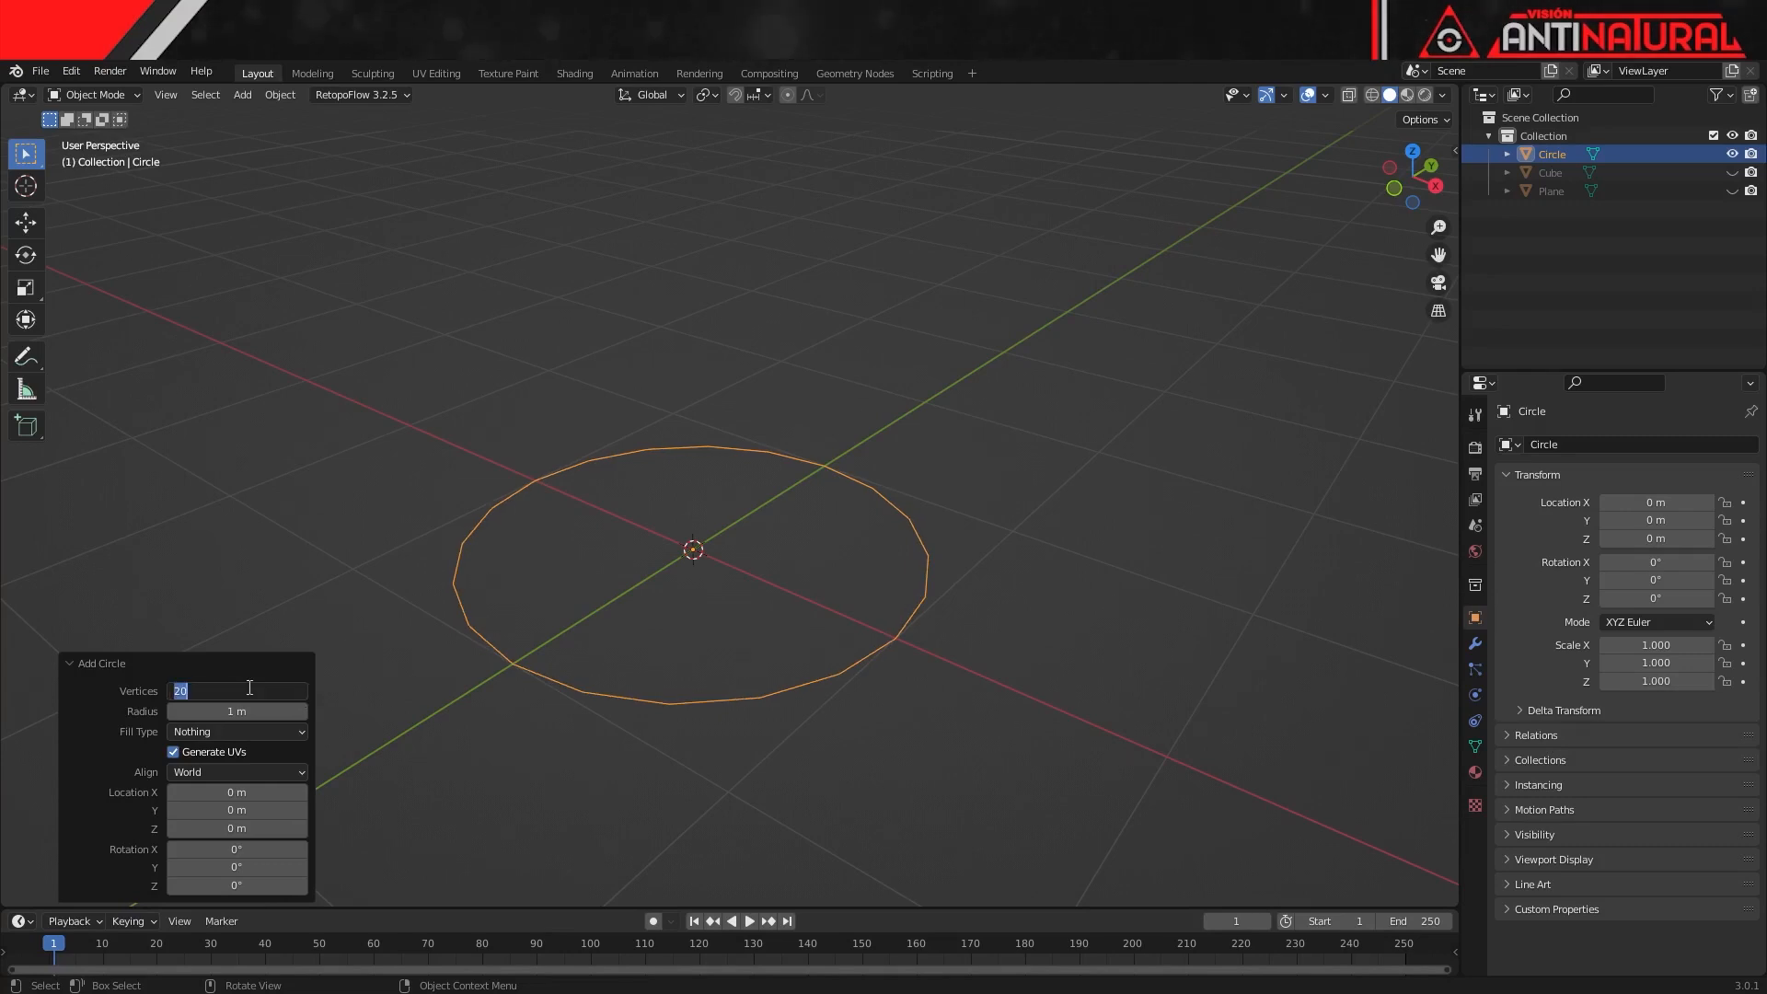
- Set the circle's vertex count to 32 and try a radius change, keeping the radius at 1 m
{"action": "left_click", "coordinate": [250, 689]}
{"action": "type", "text": "32"}
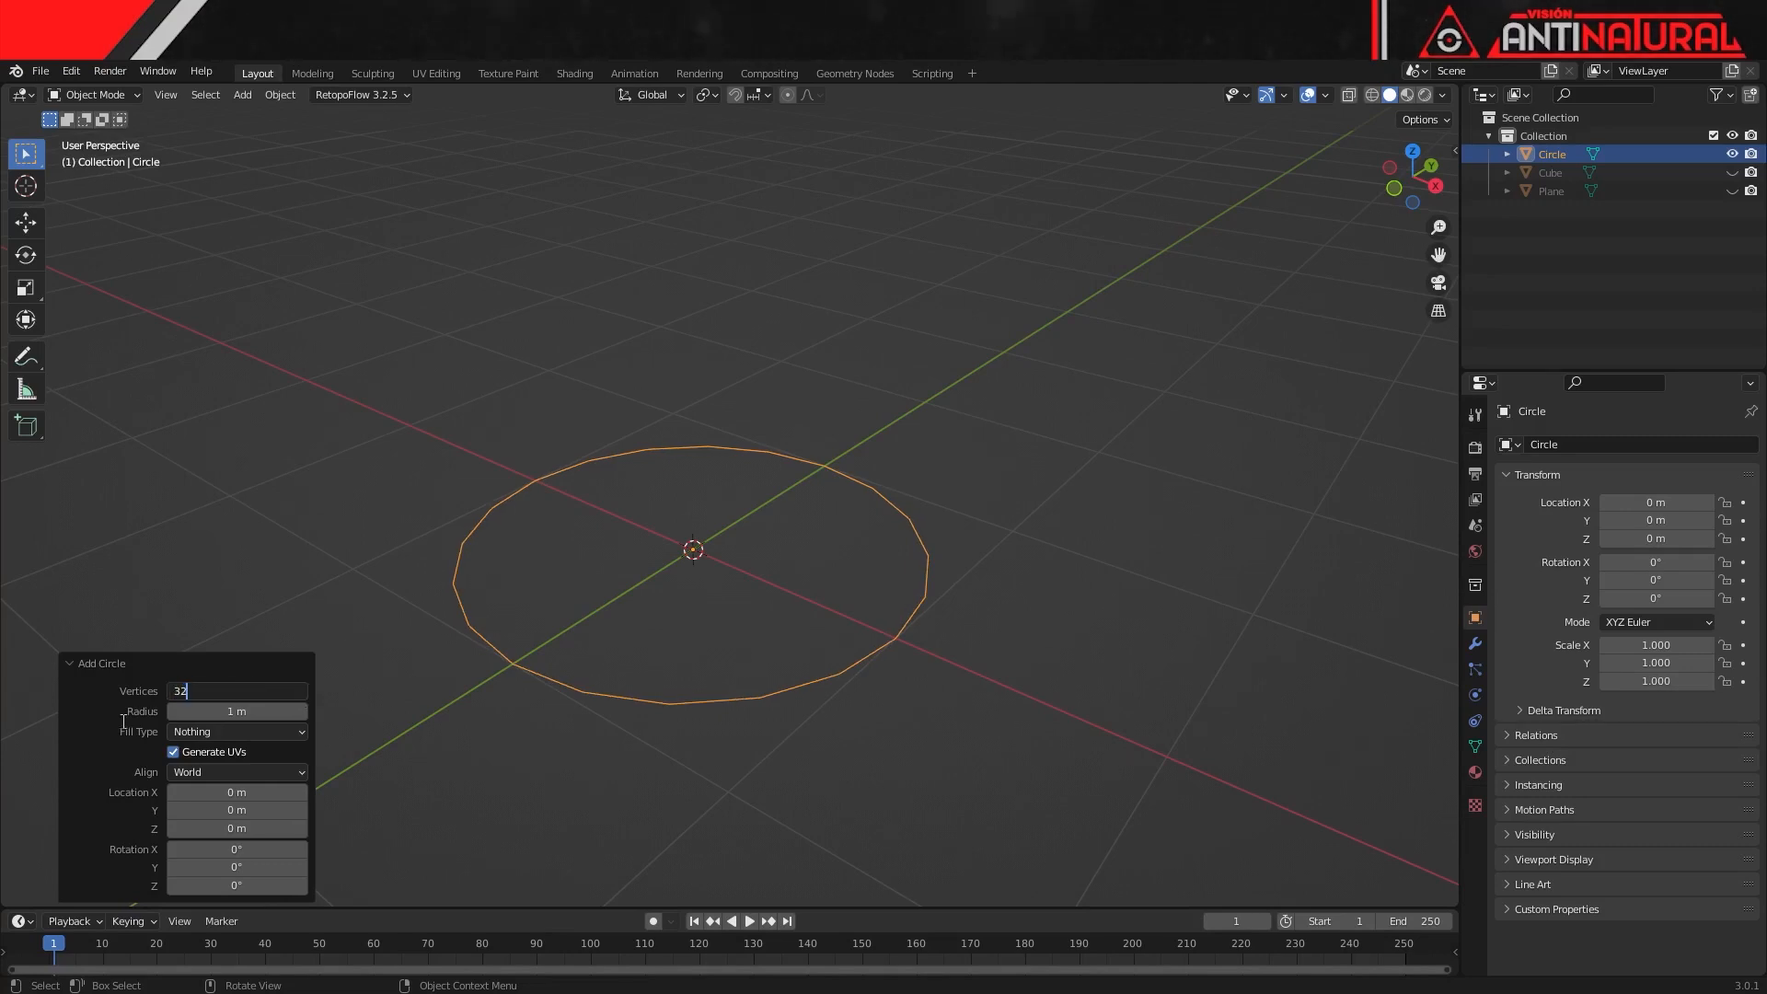
{"action": "key", "text": "Return"}
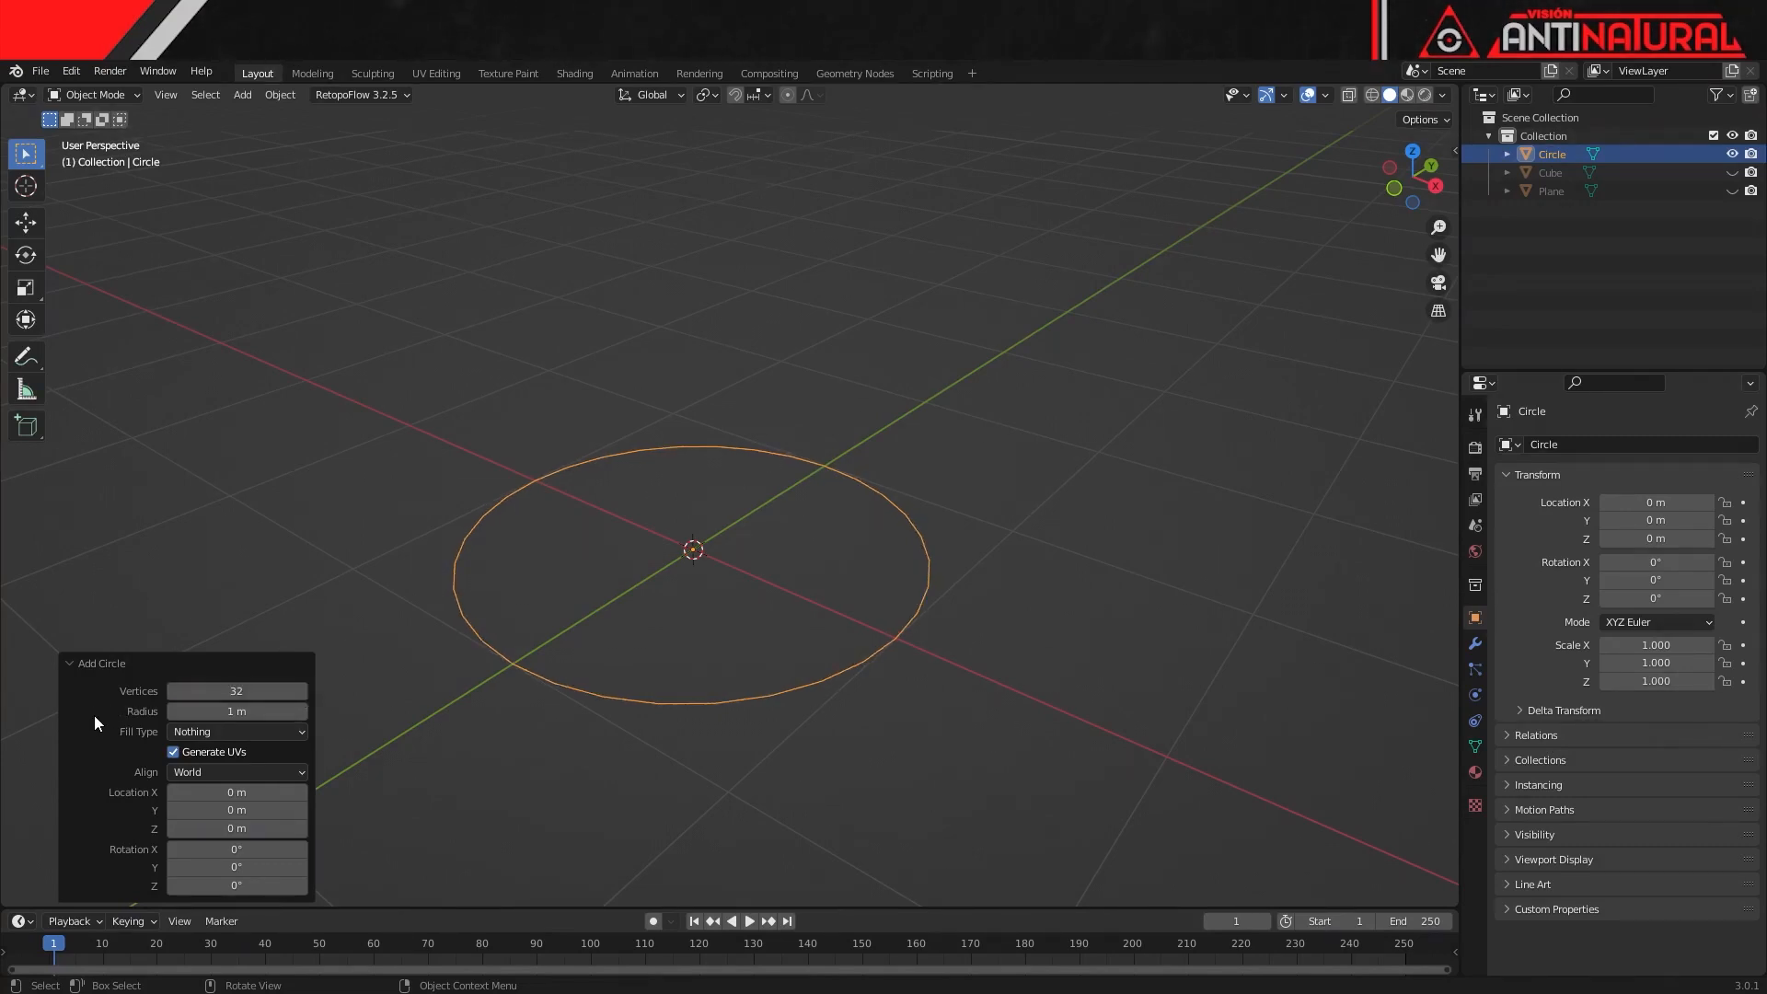
{"action": "mouse_move", "coordinate": [235, 712]}
{"action": "left_mouse_down"}
{"action": "mouse_move", "coordinate": [286, 712]}
{"action": "mouse_move", "coordinate": [229, 712]}
{"action": "left_mouse_up"}
{"action": "right_click", "coordinate": [229, 711]}
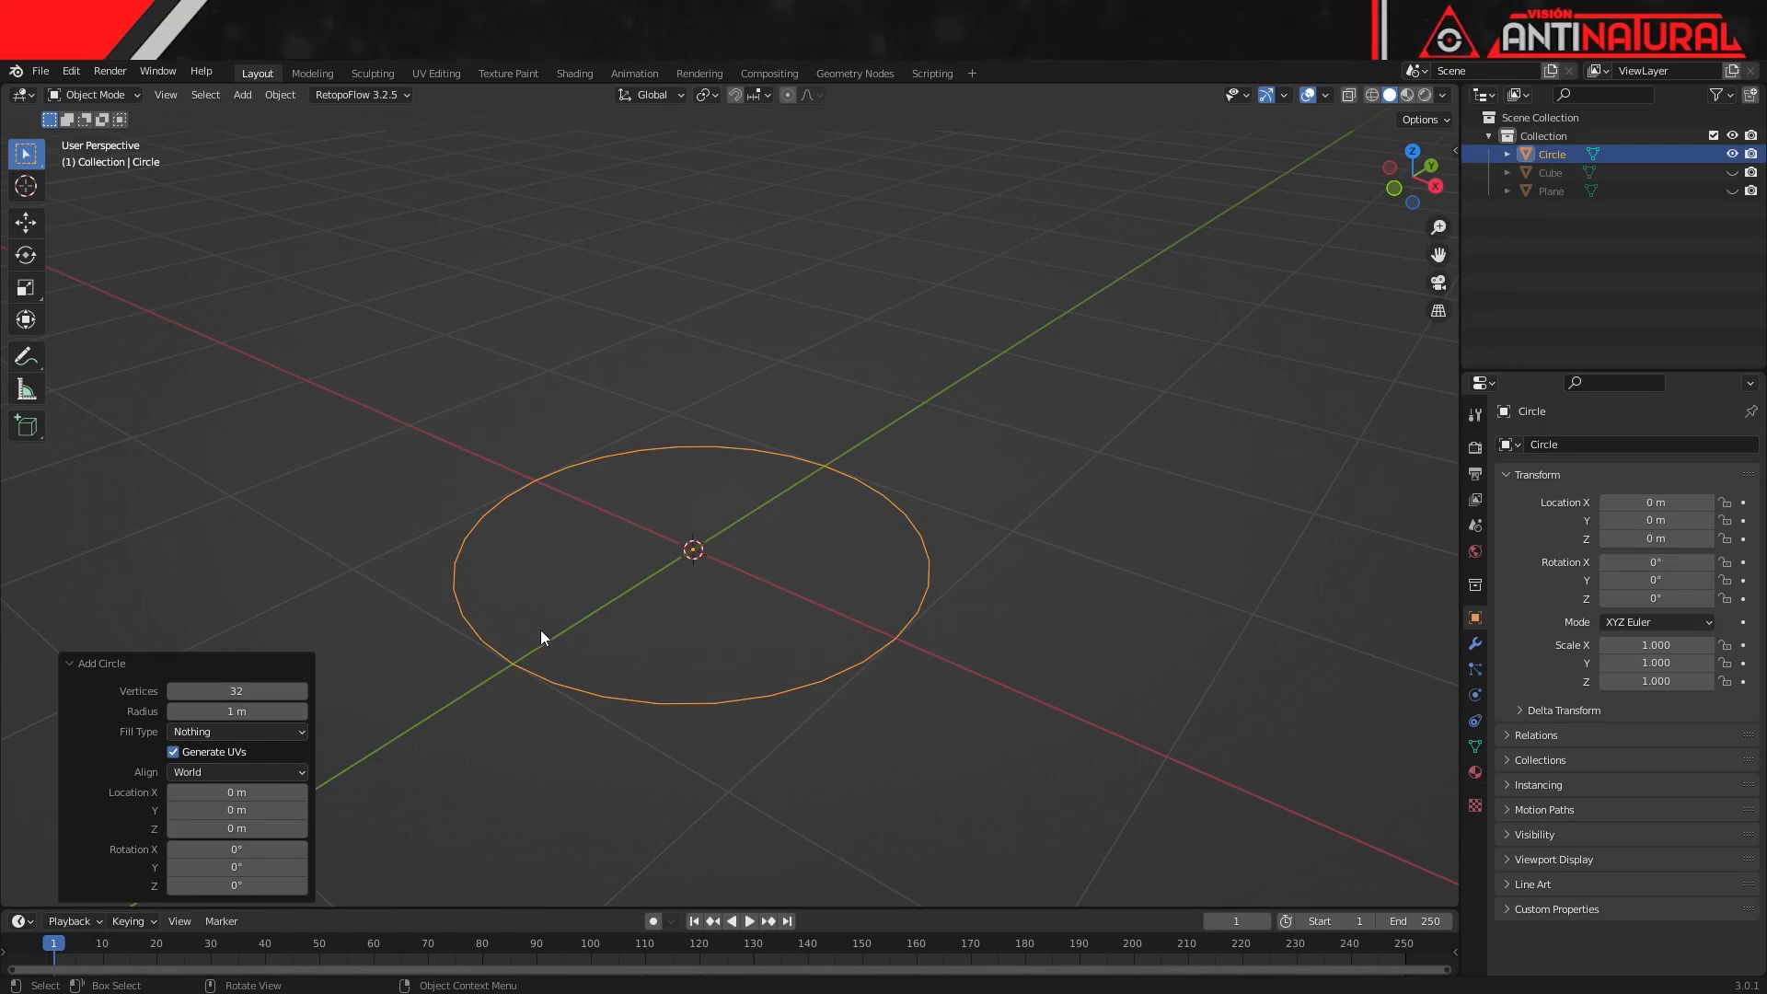
- Fill the circle with an N-Gon and show the viewport in wireframe
{"action": "left_click", "coordinate": [257, 734]}
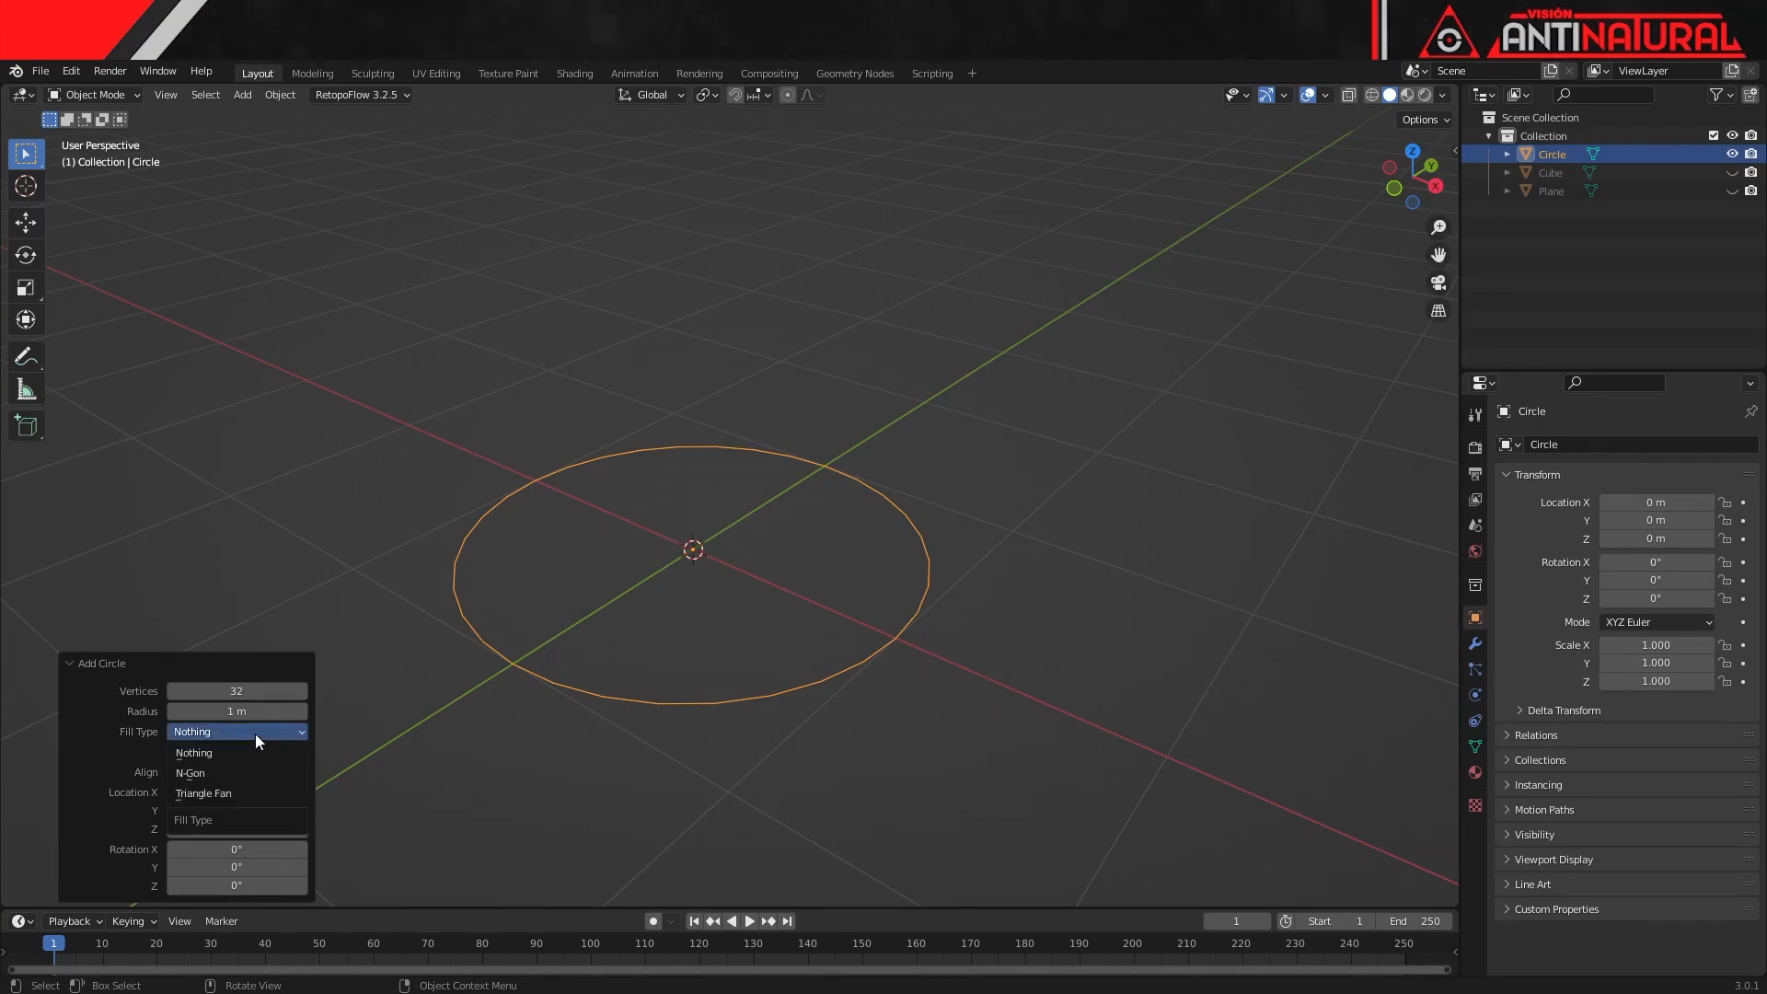
{"action": "left_click", "coordinate": [242, 772]}
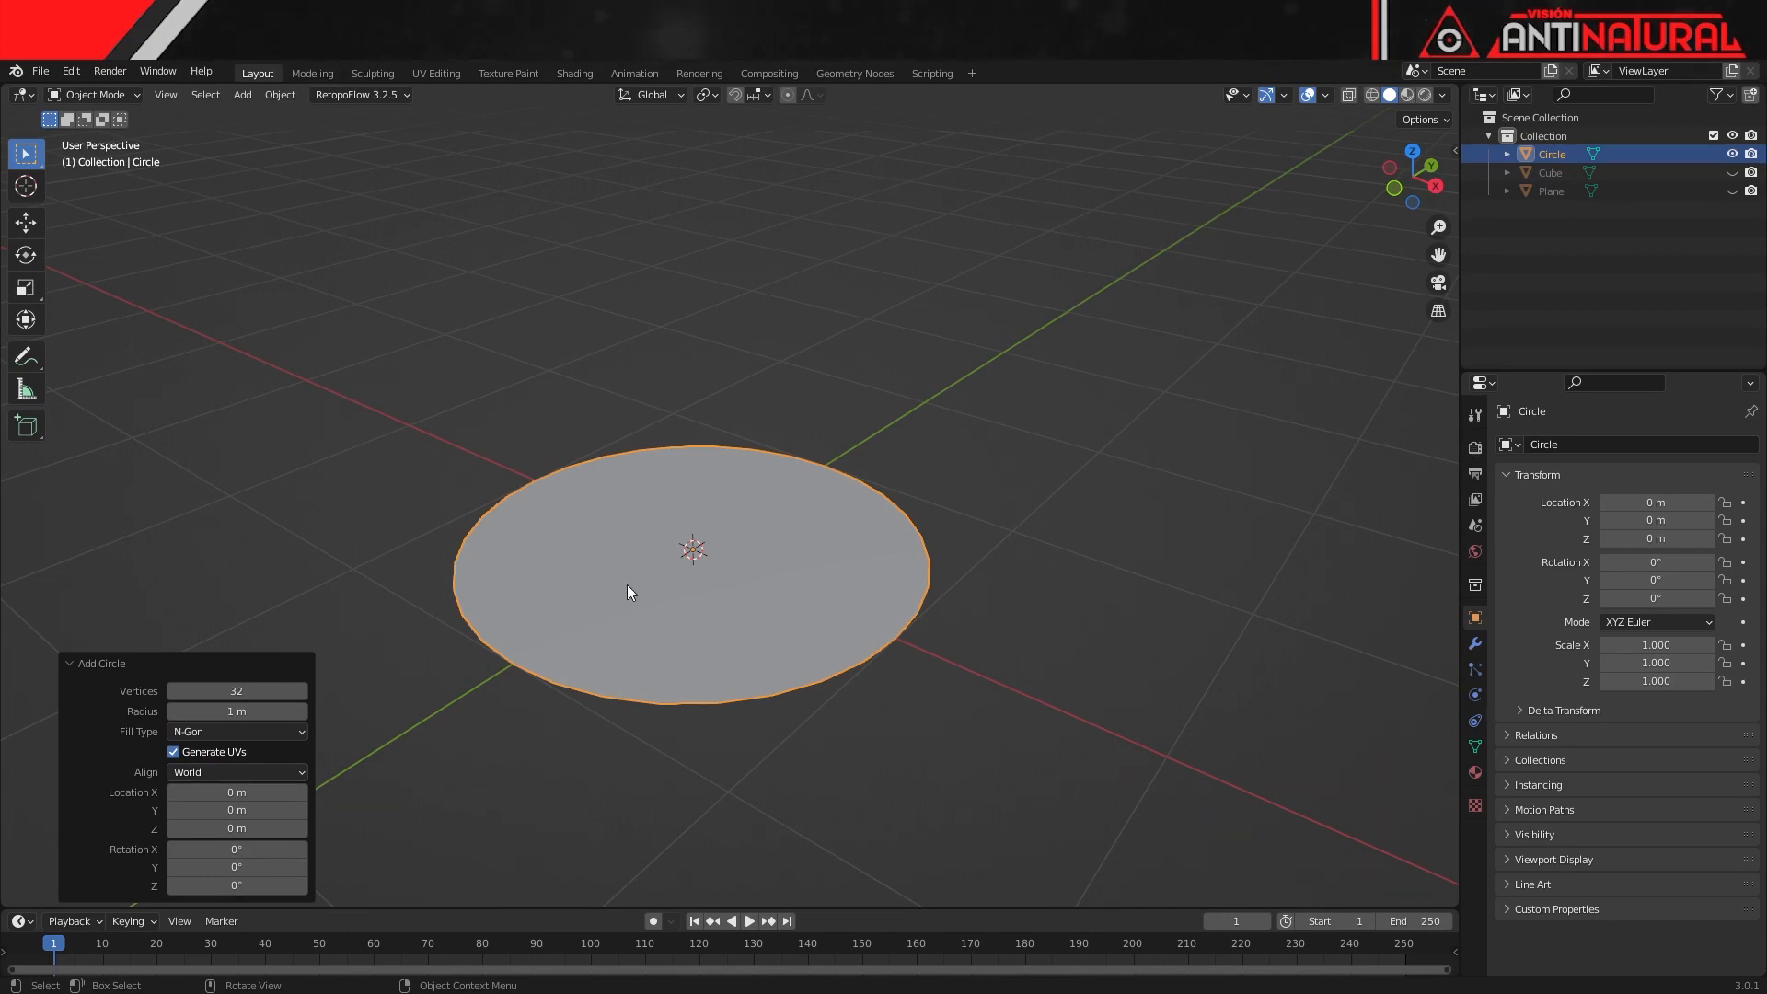
{"action": "left_click", "coordinate": [1372, 95]}
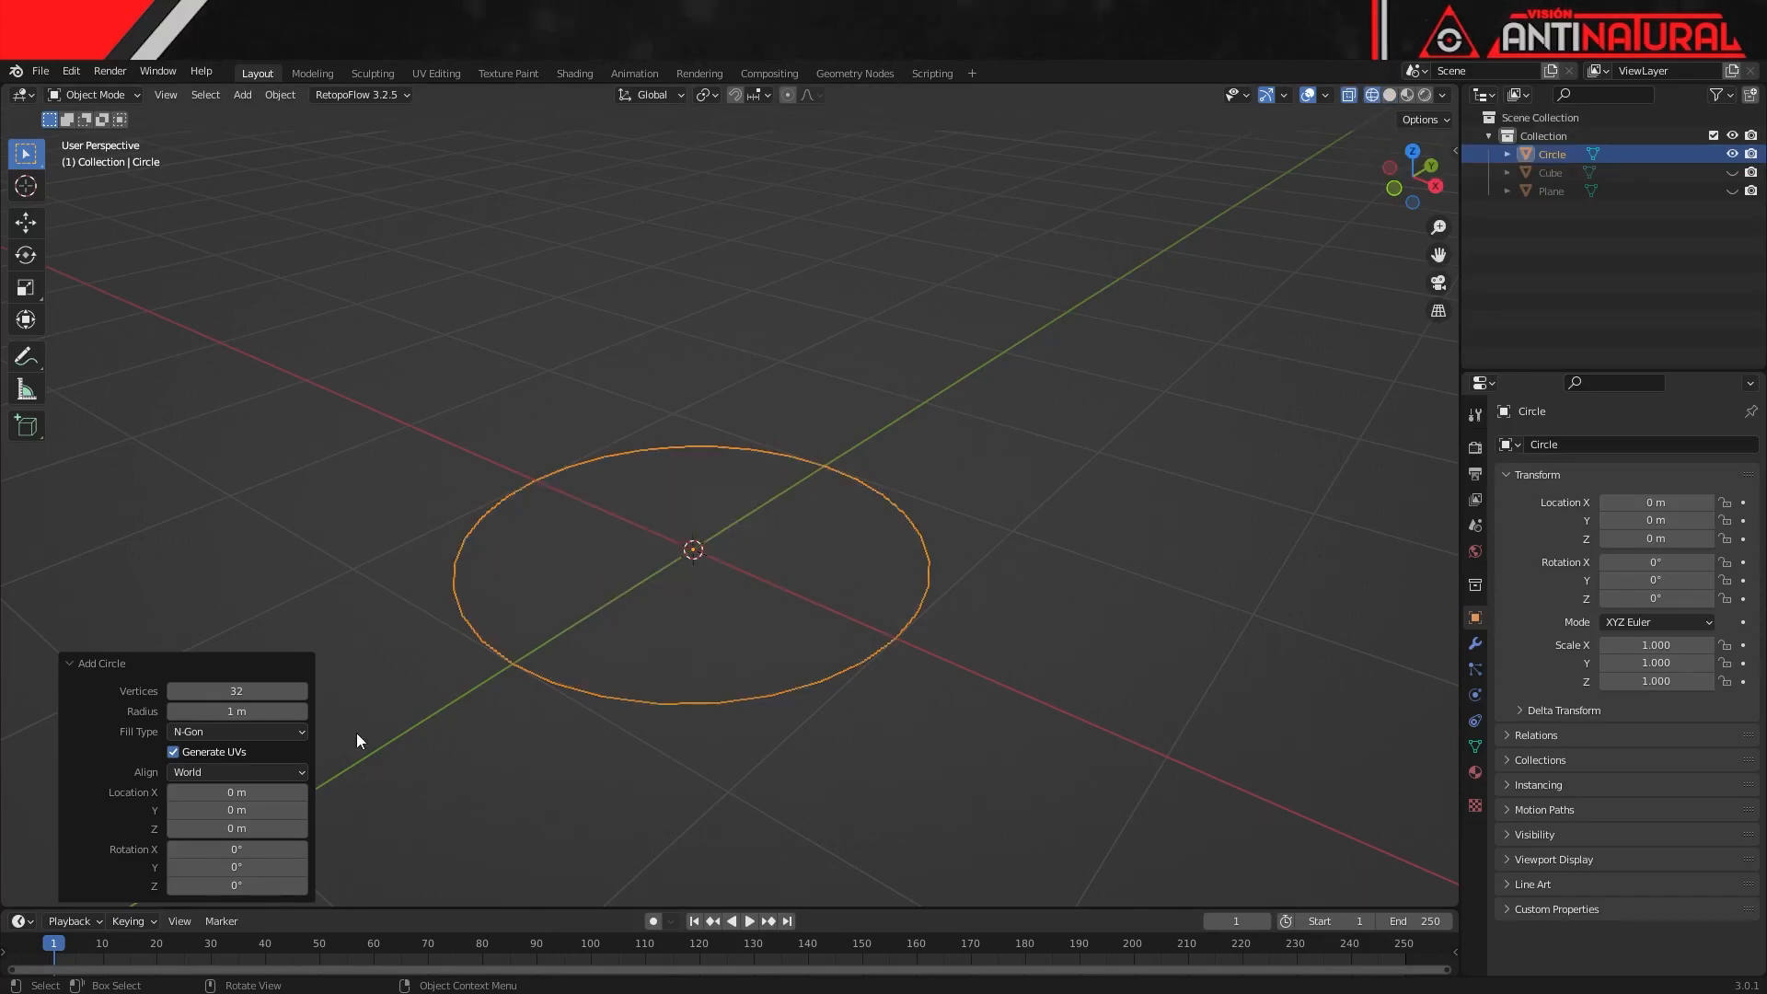
- Change the circle's fill type to Triangle Fan and return the viewport to solid shading
{"action": "left_click", "coordinate": [283, 731]}
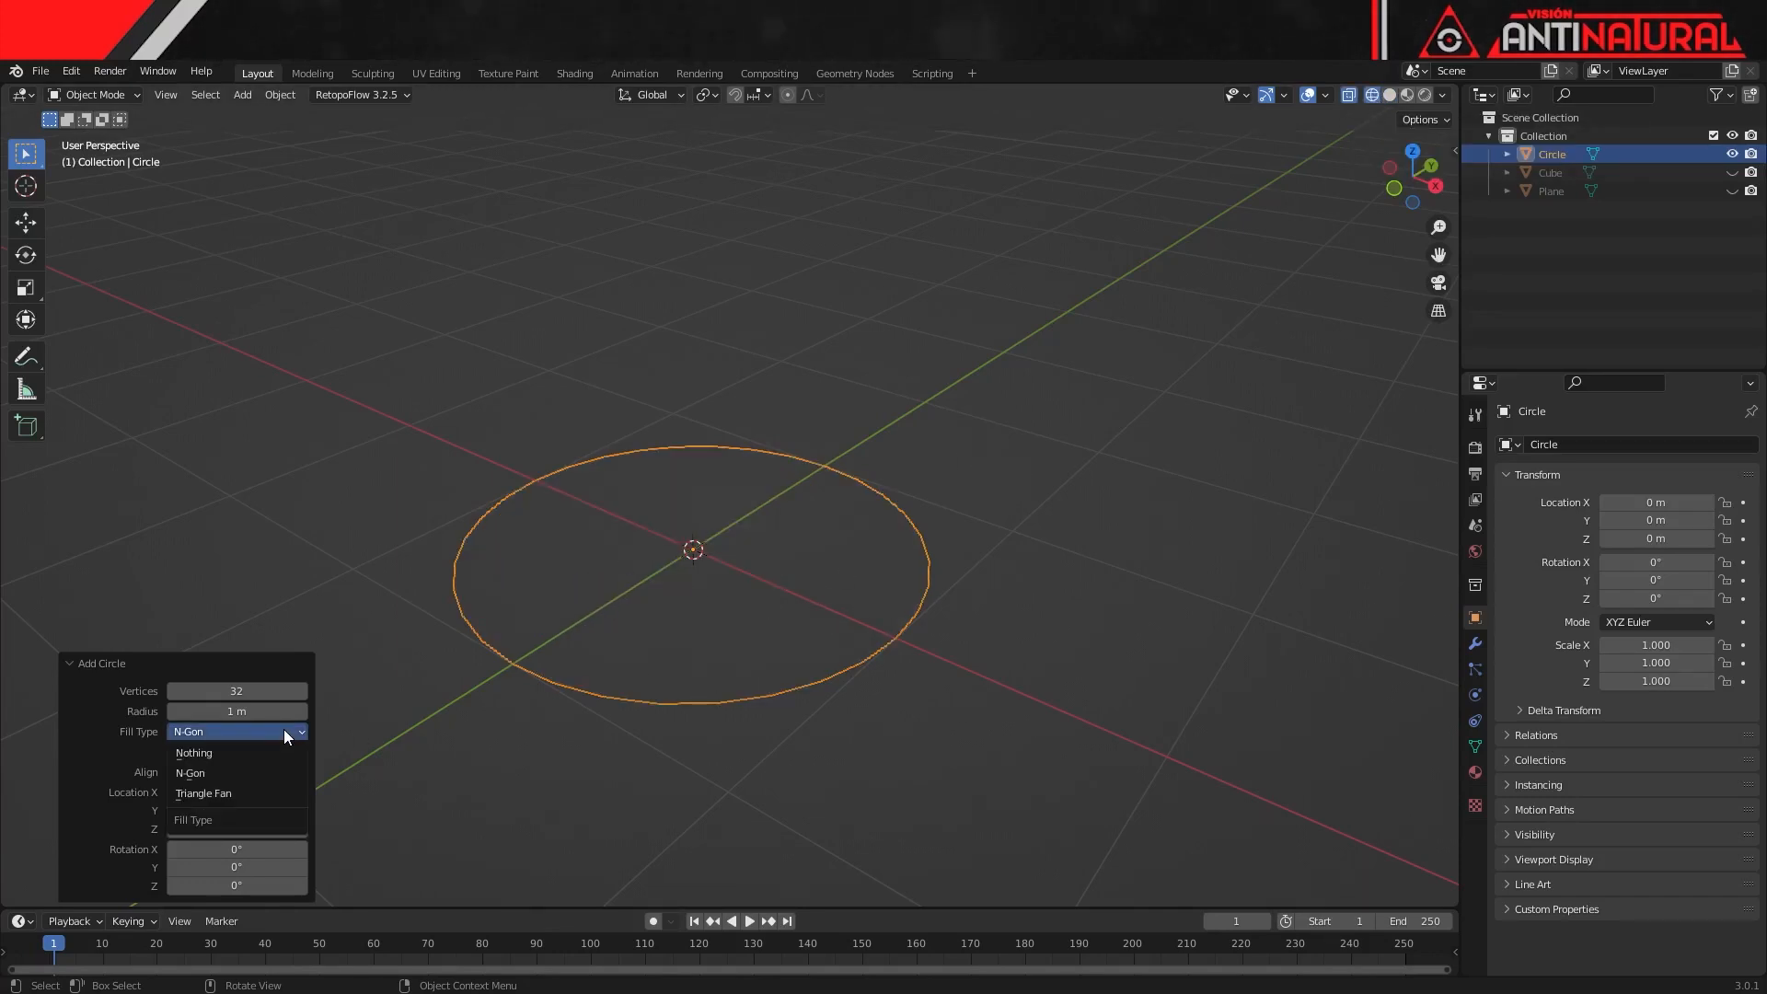
{"action": "left_click", "coordinate": [224, 794]}
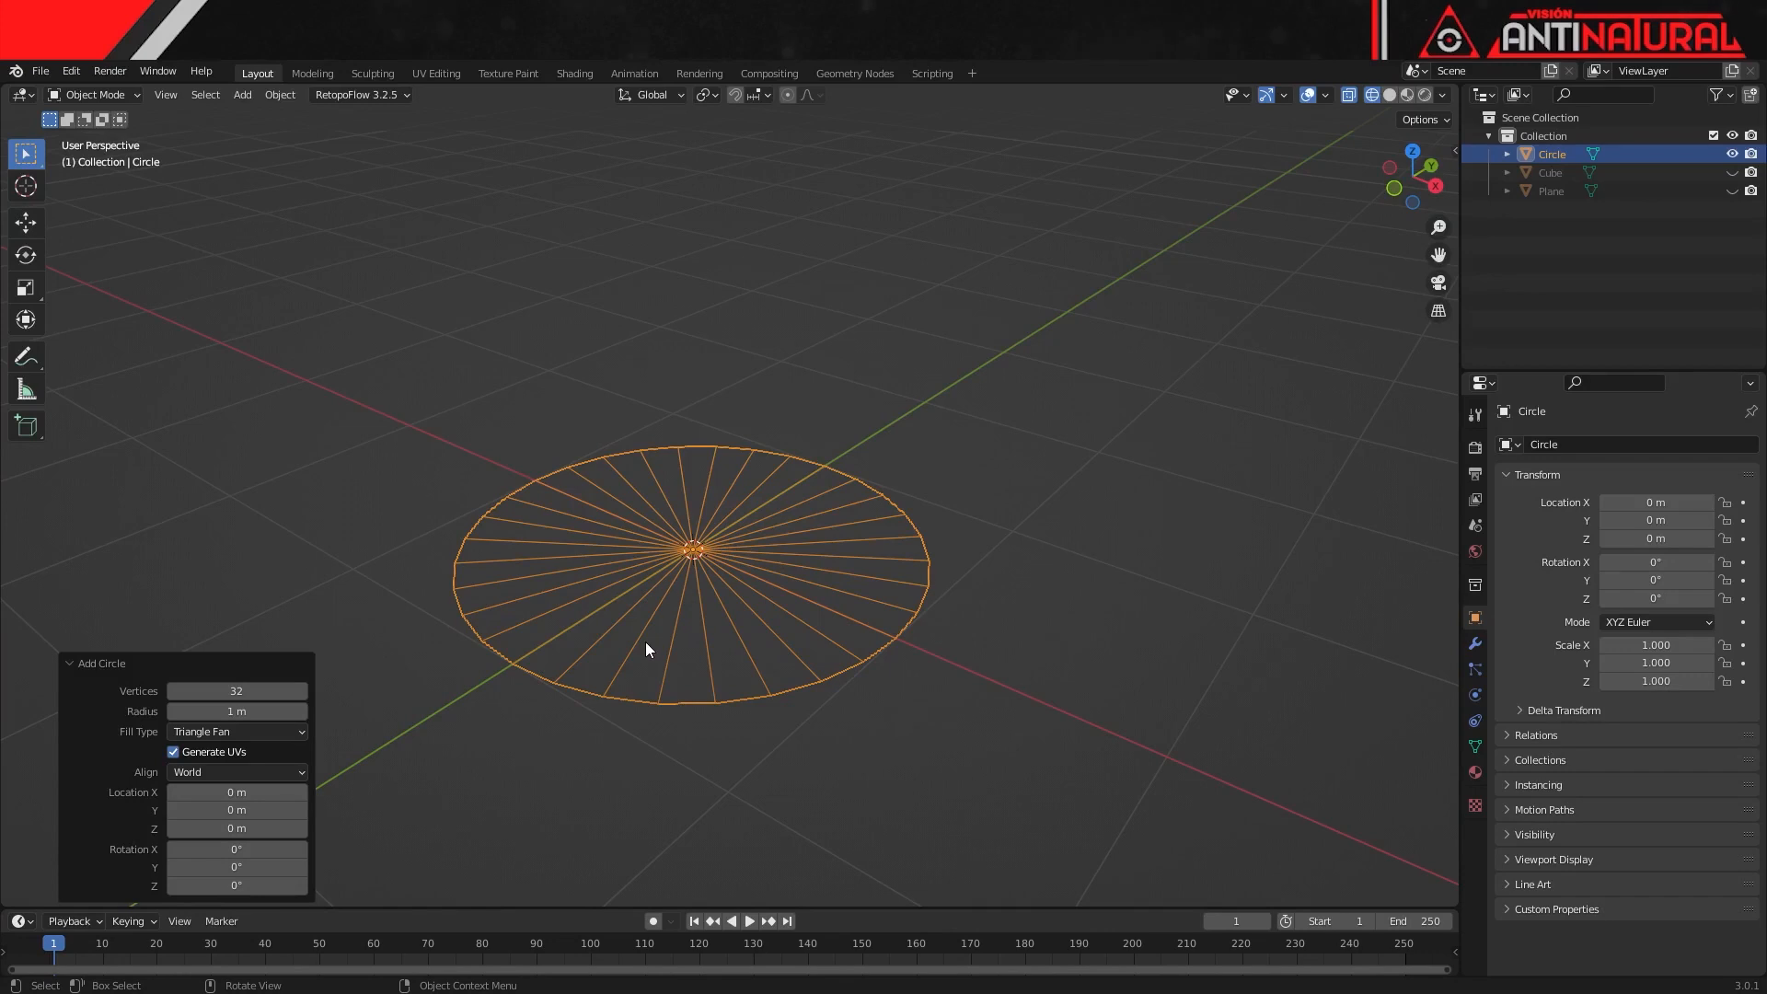
{"action": "left_click", "coordinate": [1392, 96]}
- Switch the circle's fill between N-Gon and Triangle Fan, and view the triangle fan in wireframe
{"action": "left_click", "coordinate": [246, 731]}
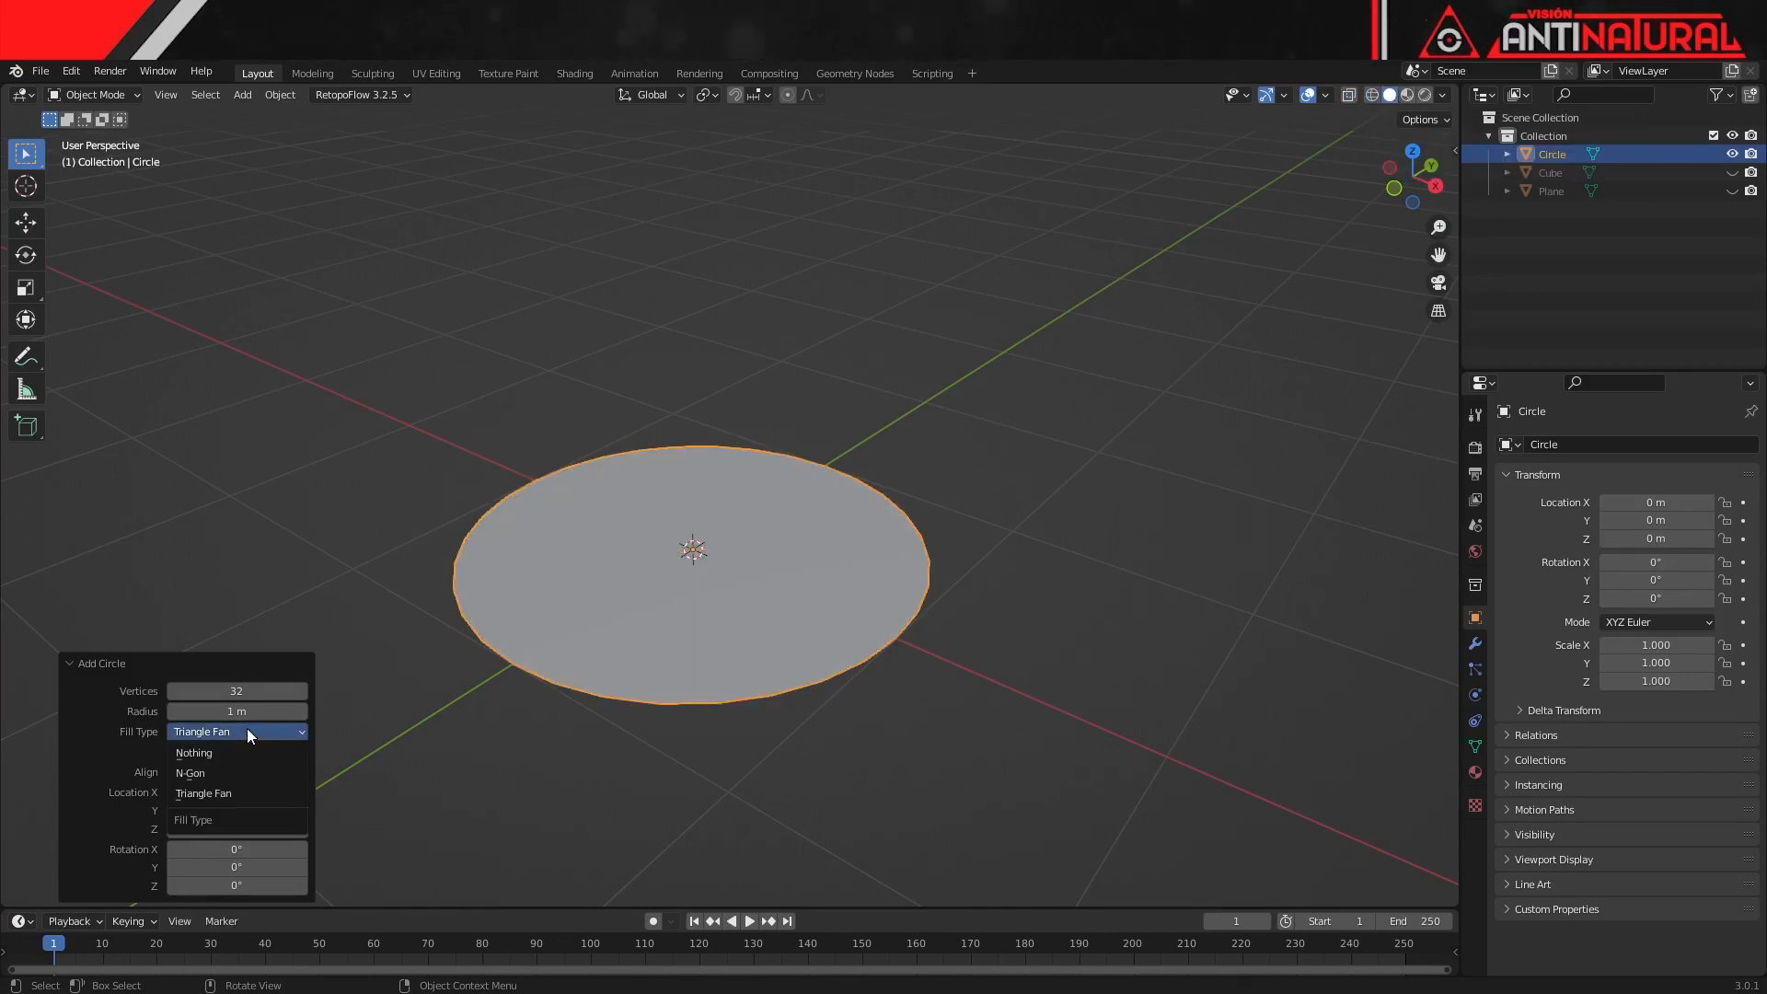
{"action": "left_click", "coordinate": [230, 767]}
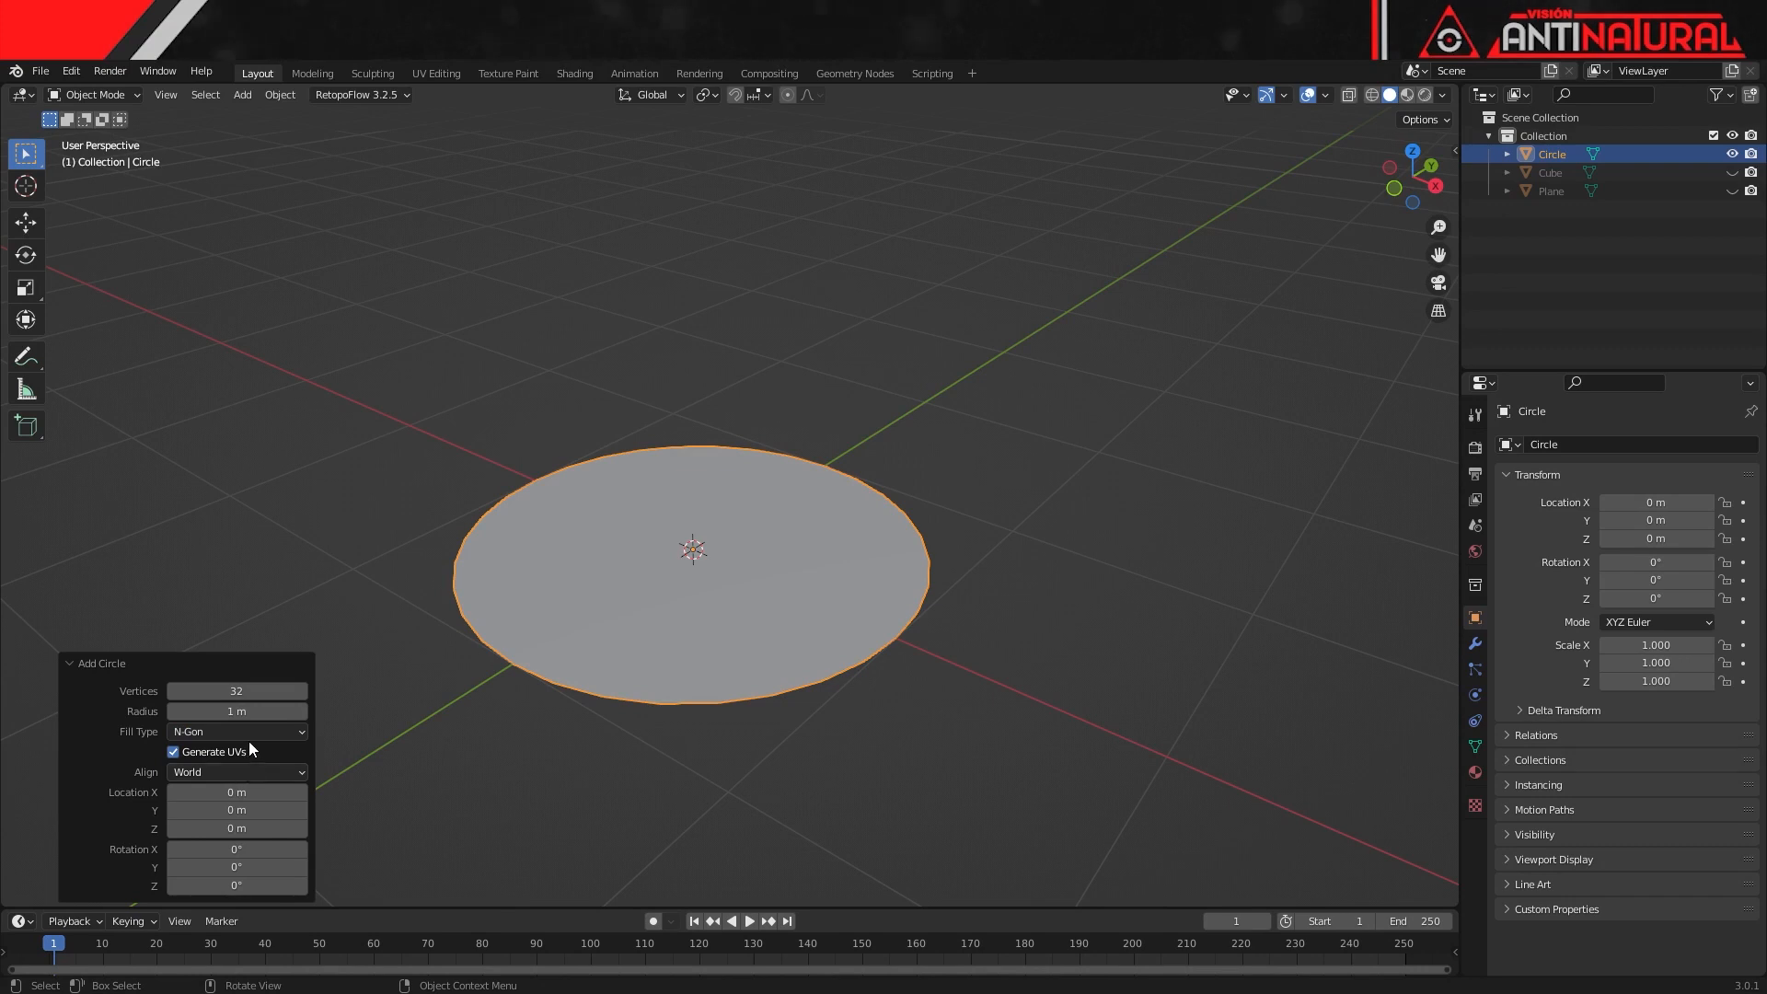
{"action": "left_click", "coordinate": [248, 732]}
{"action": "left_click", "coordinate": [230, 789]}
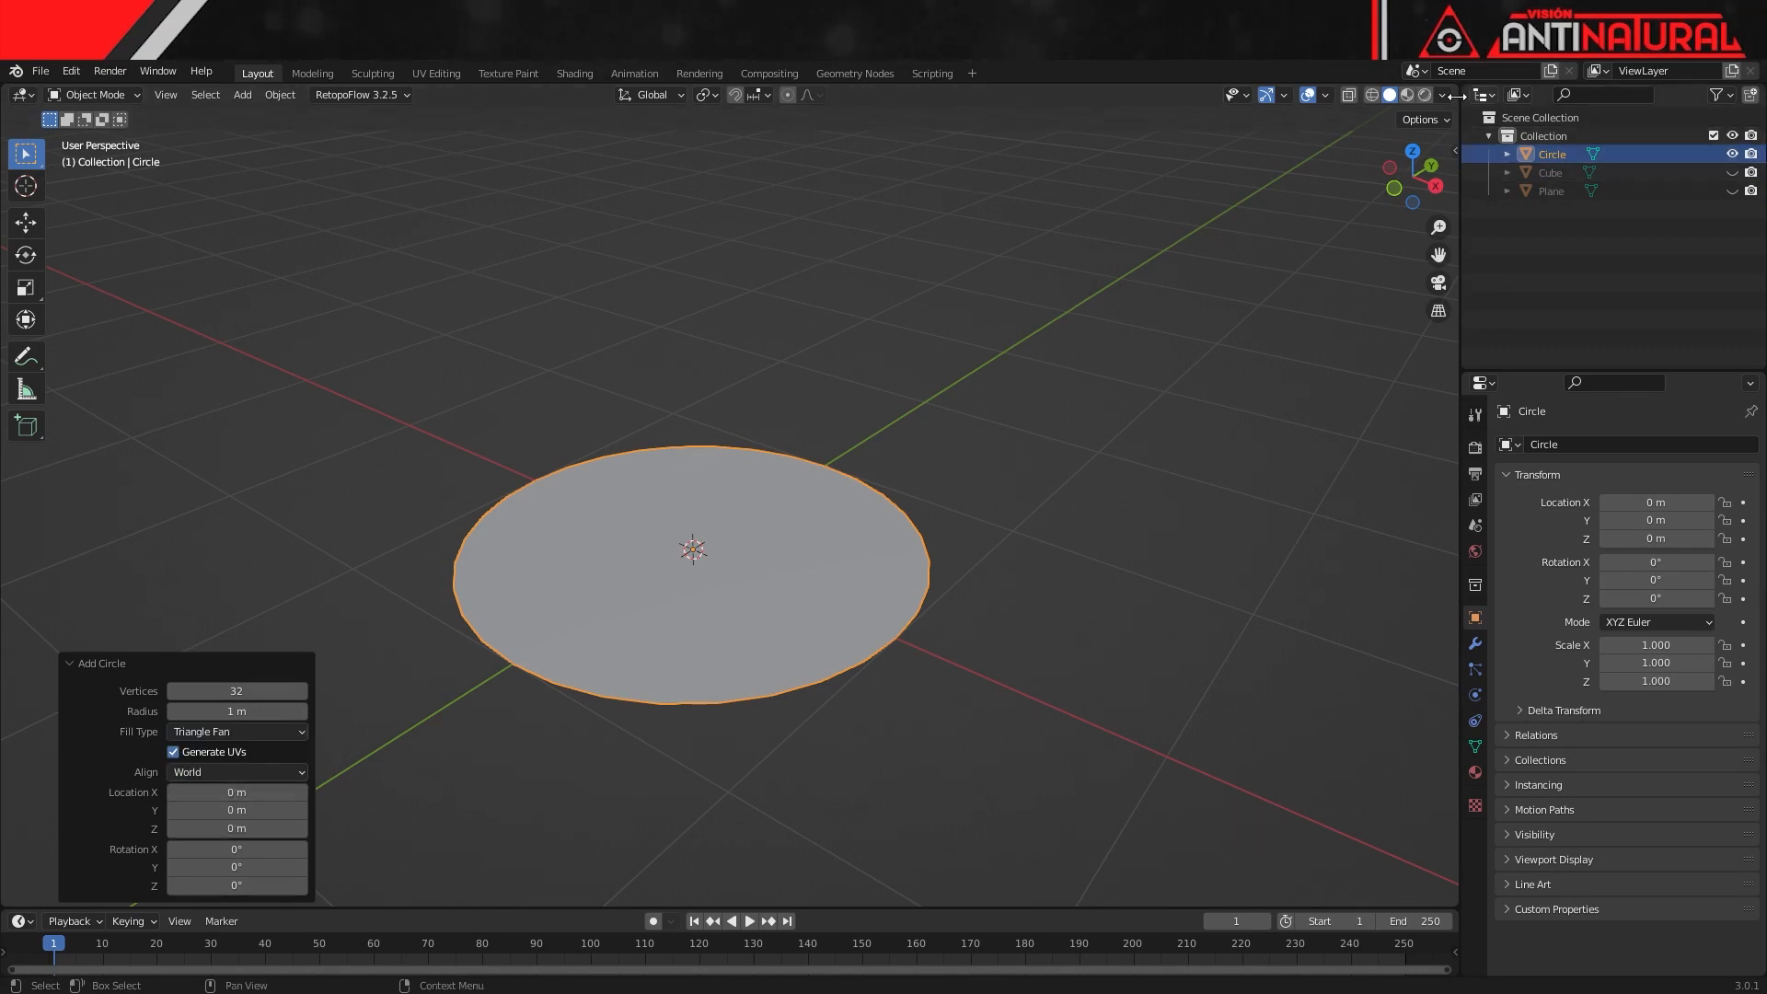
{"action": "left_click", "coordinate": [1375, 95]}
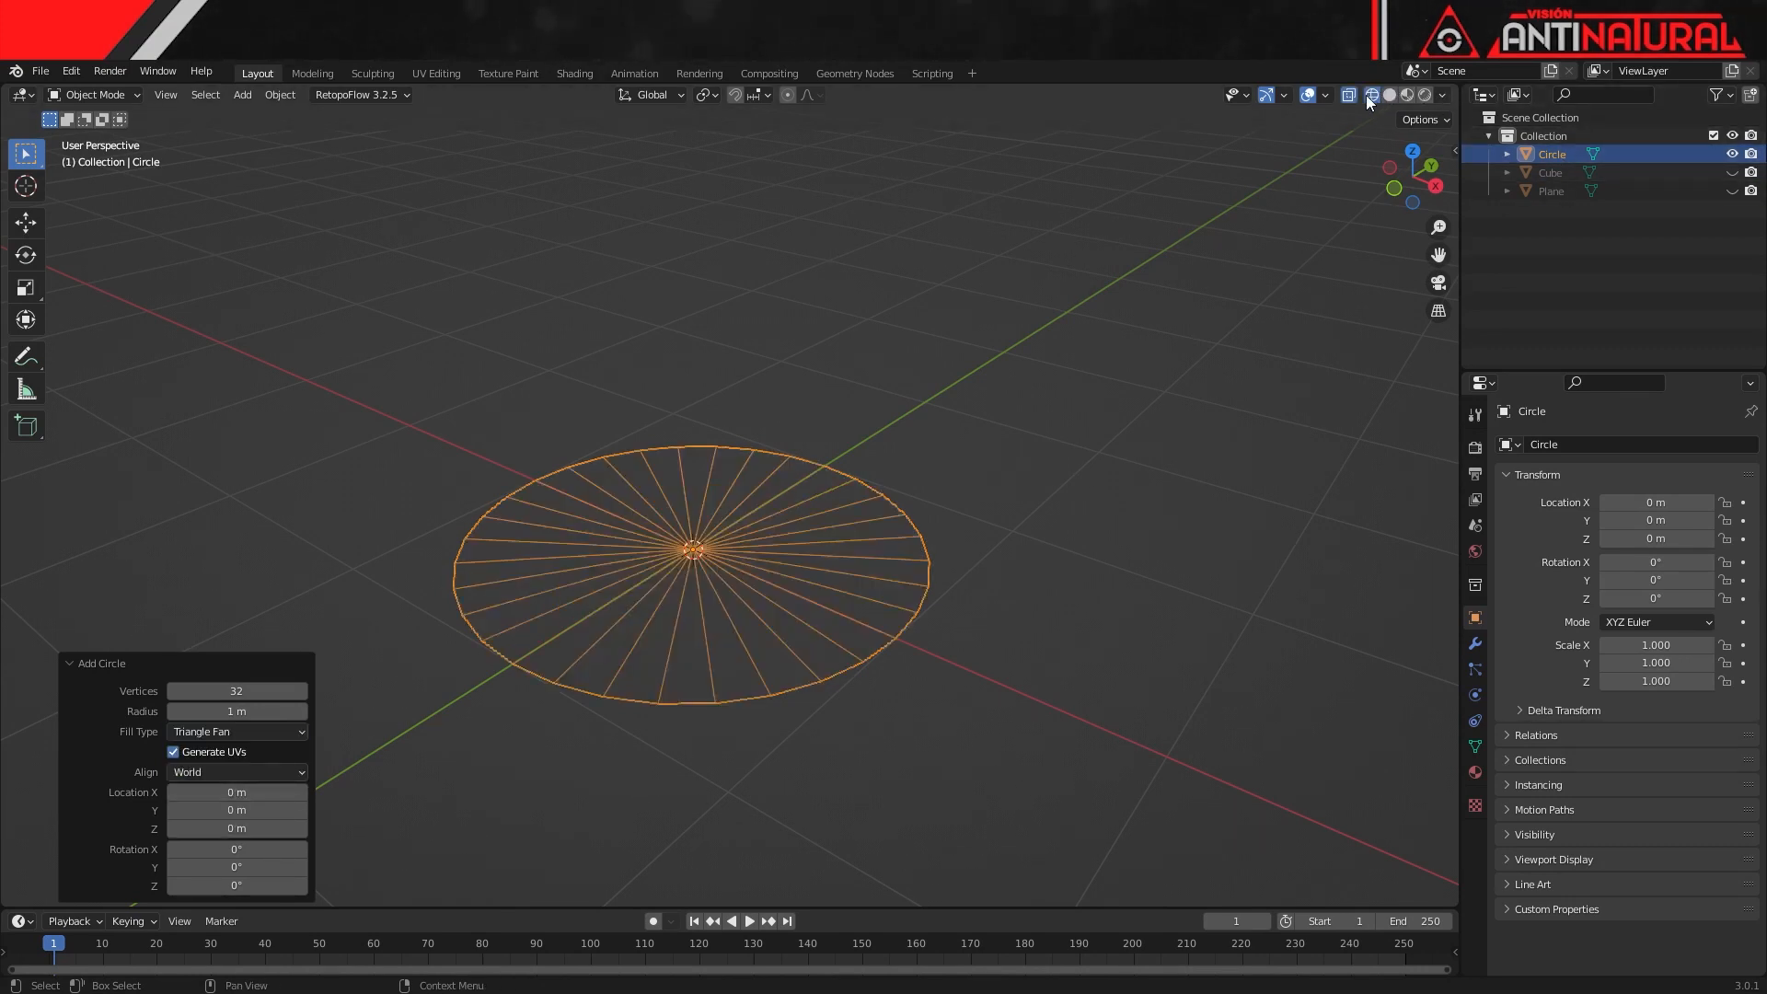
- Set the circle's fill type to N-Gon and restore solid shading in the viewport
{"action": "left_click", "coordinate": [224, 731]}
{"action": "left_click", "coordinate": [211, 771]}
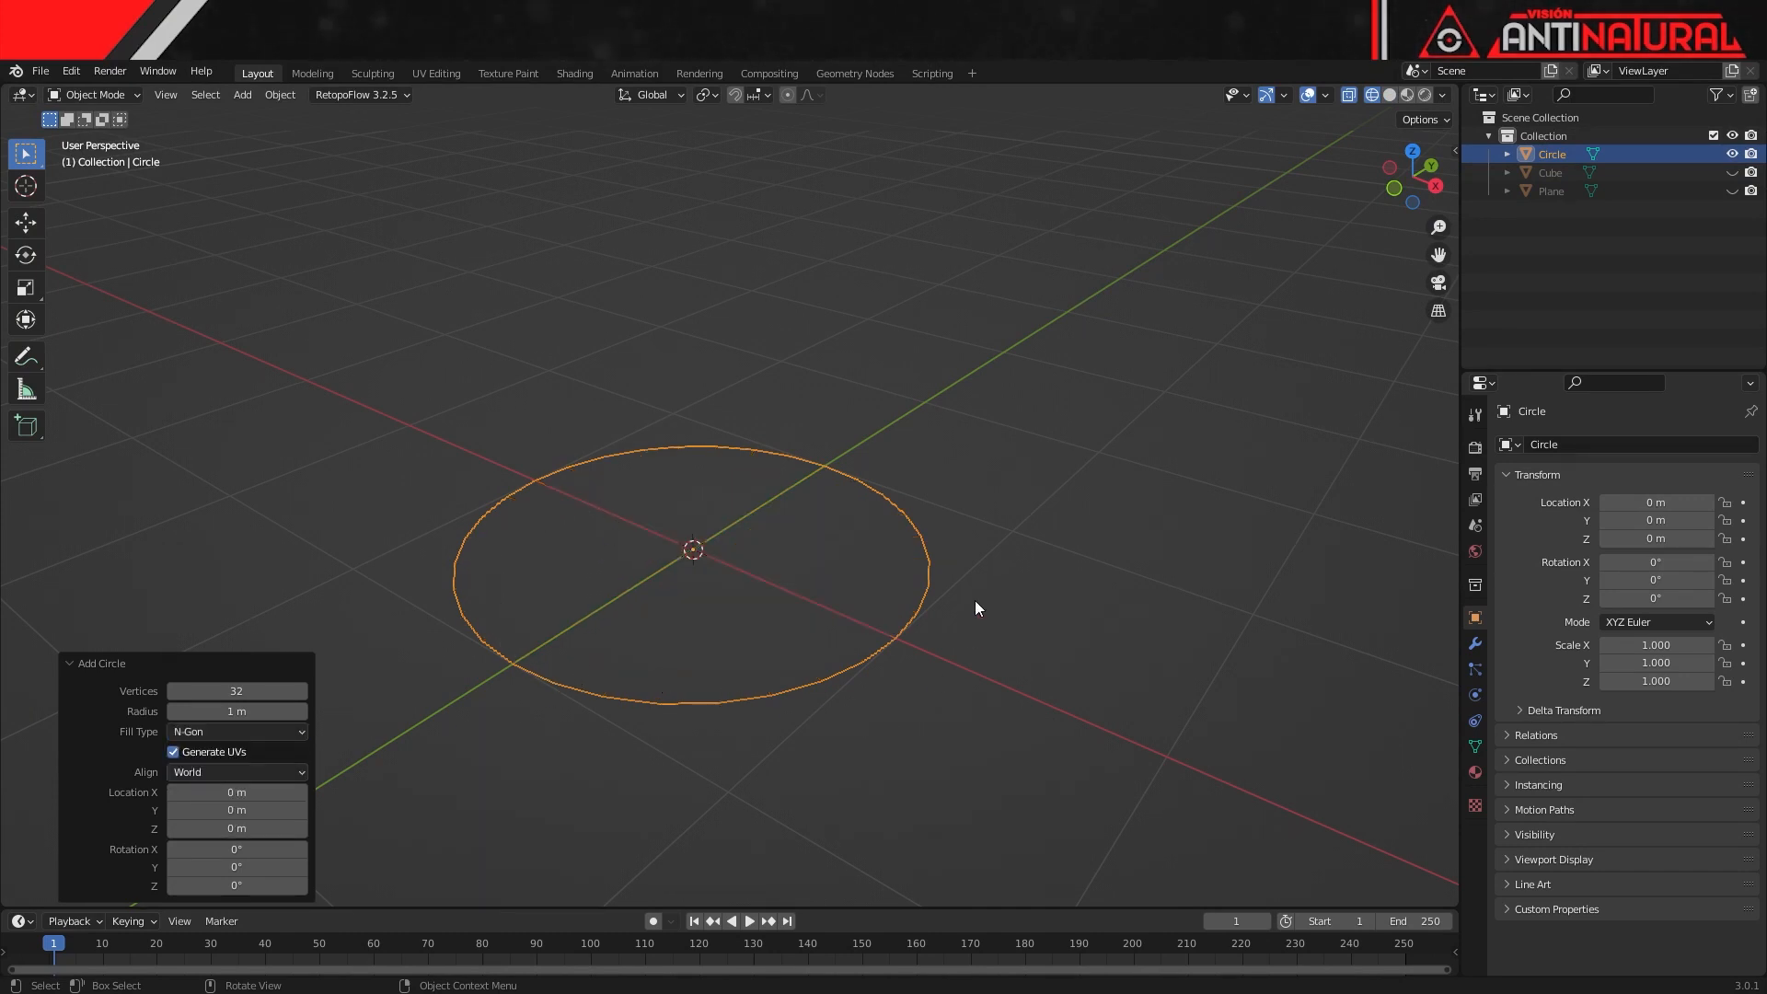
{"action": "left_click", "coordinate": [1391, 95]}
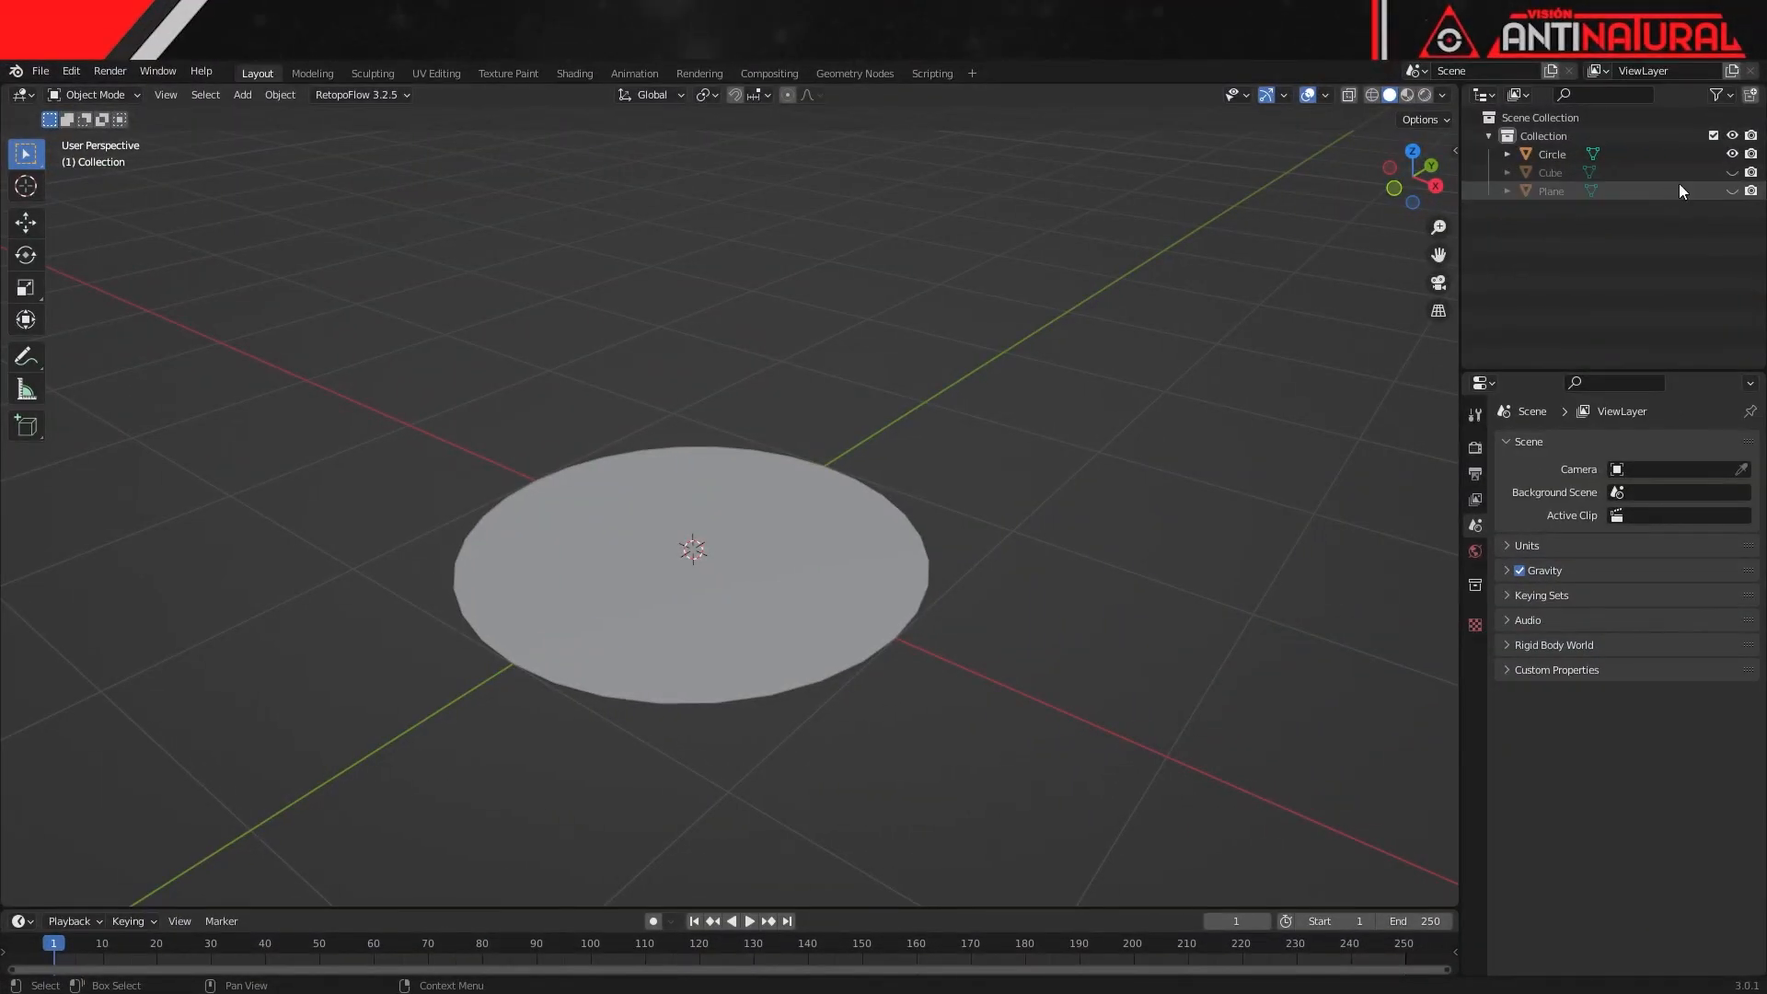
- Hide the circle and add a UV sphere mesh at the world origin
{"action": "left_click", "coordinate": [1731, 153]}
{"action": "key", "text": "shift+a"}
{"action": "mouse_move", "coordinate": [559, 440]}
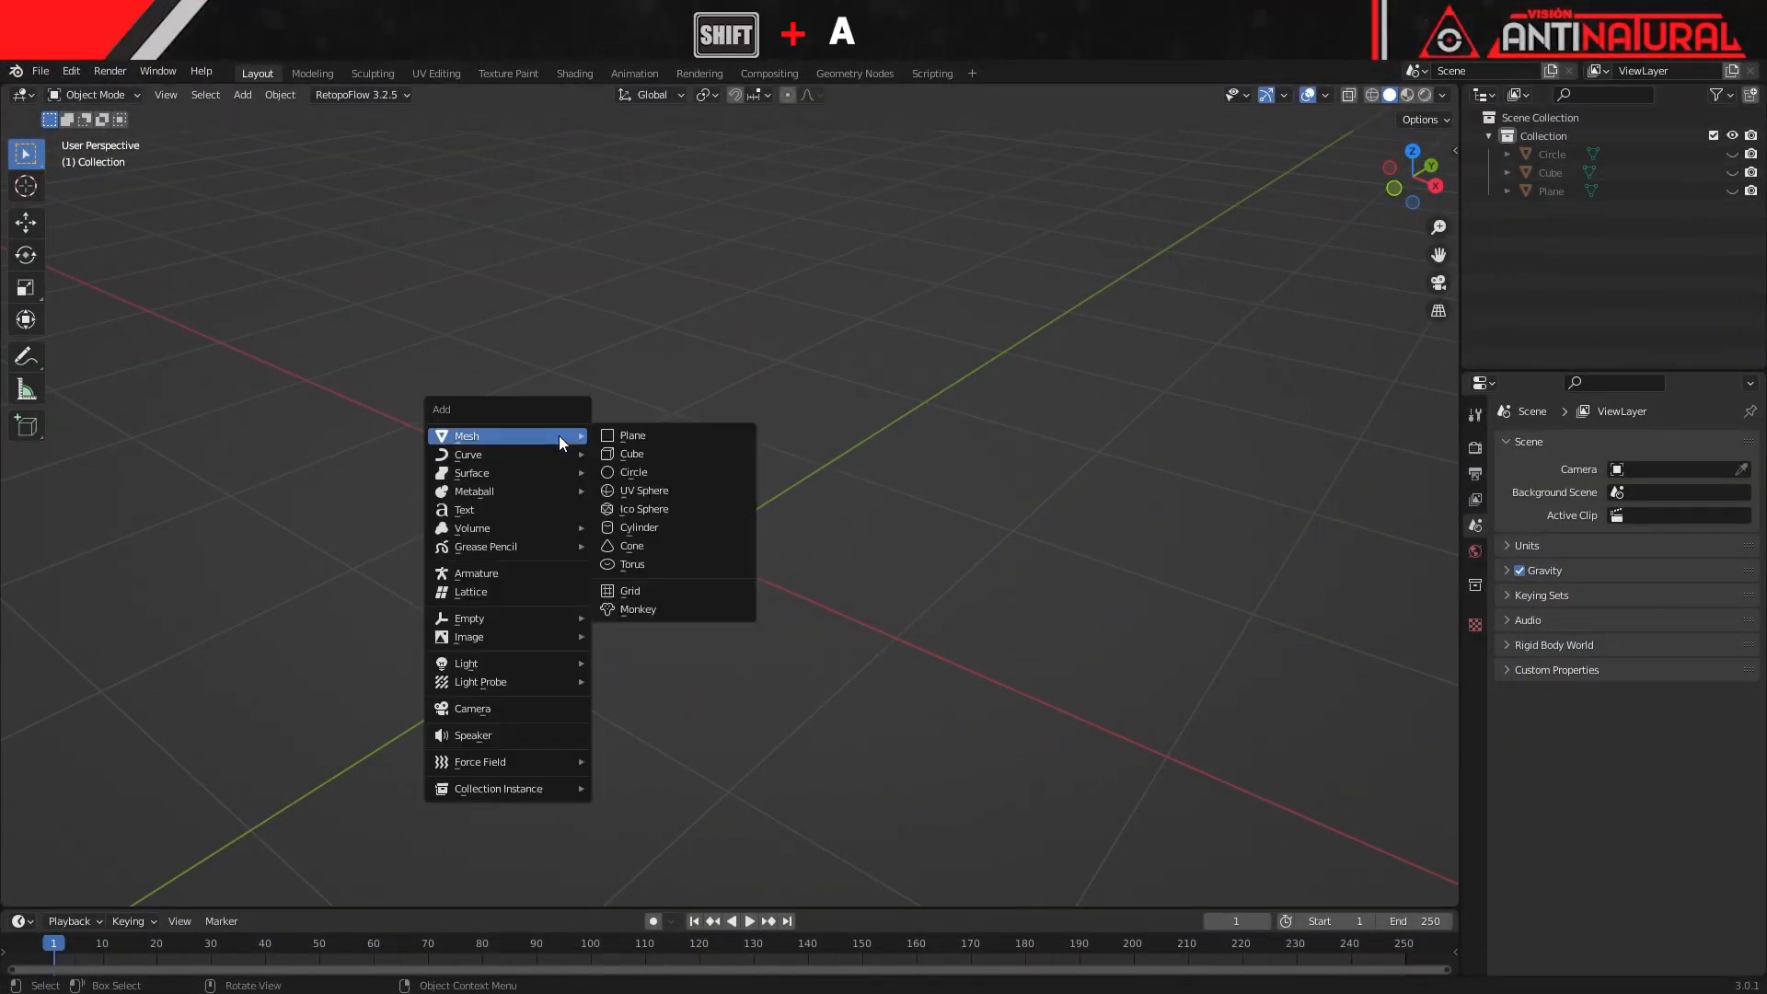
{"action": "left_click", "coordinate": [657, 494]}
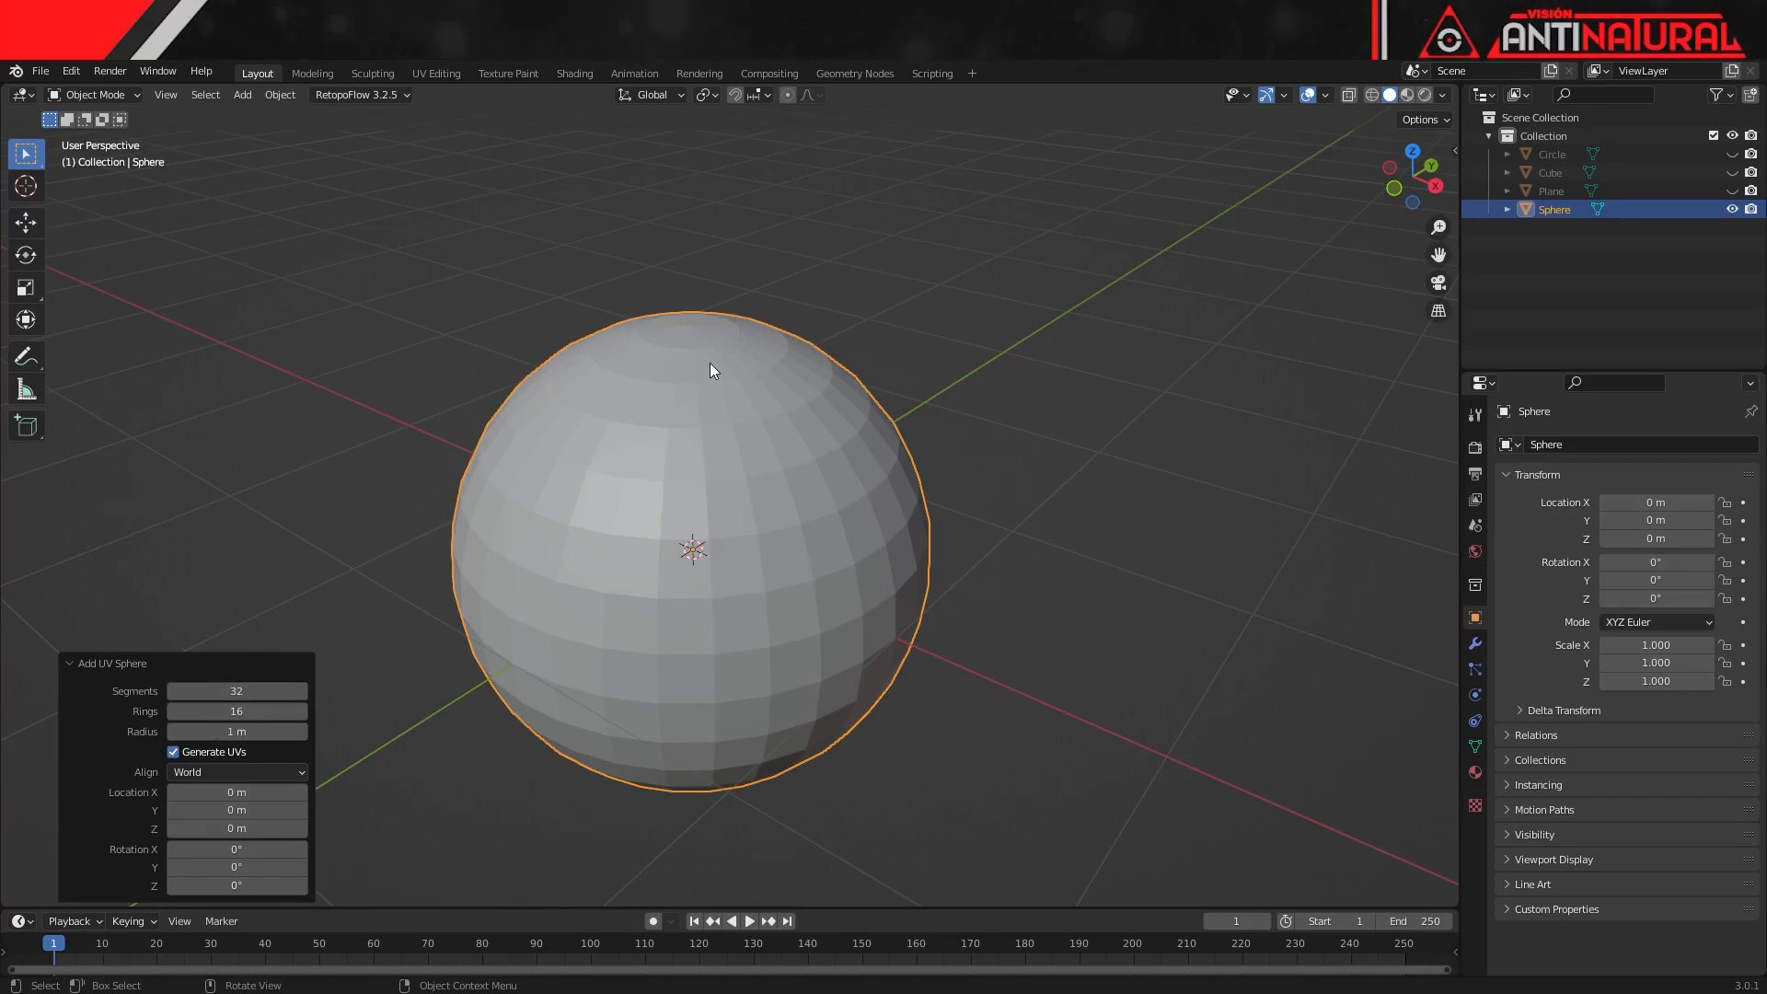
- Try different segment, ring and radius values on the UV sphere, and set its radius back to 1 m
{"action": "middle_click_drag", "start_coordinate": [746, 517], "coordinate": [691, 498]}
{"action": "mouse_move", "coordinate": [230, 697]}
{"action": "left_mouse_down"}
{"action": "mouse_move", "coordinate": [208, 698]}
{"action": "mouse_move", "coordinate": [237, 690]}
{"action": "left_mouse_up"}
{"action": "left_click", "coordinate": [237, 691]}
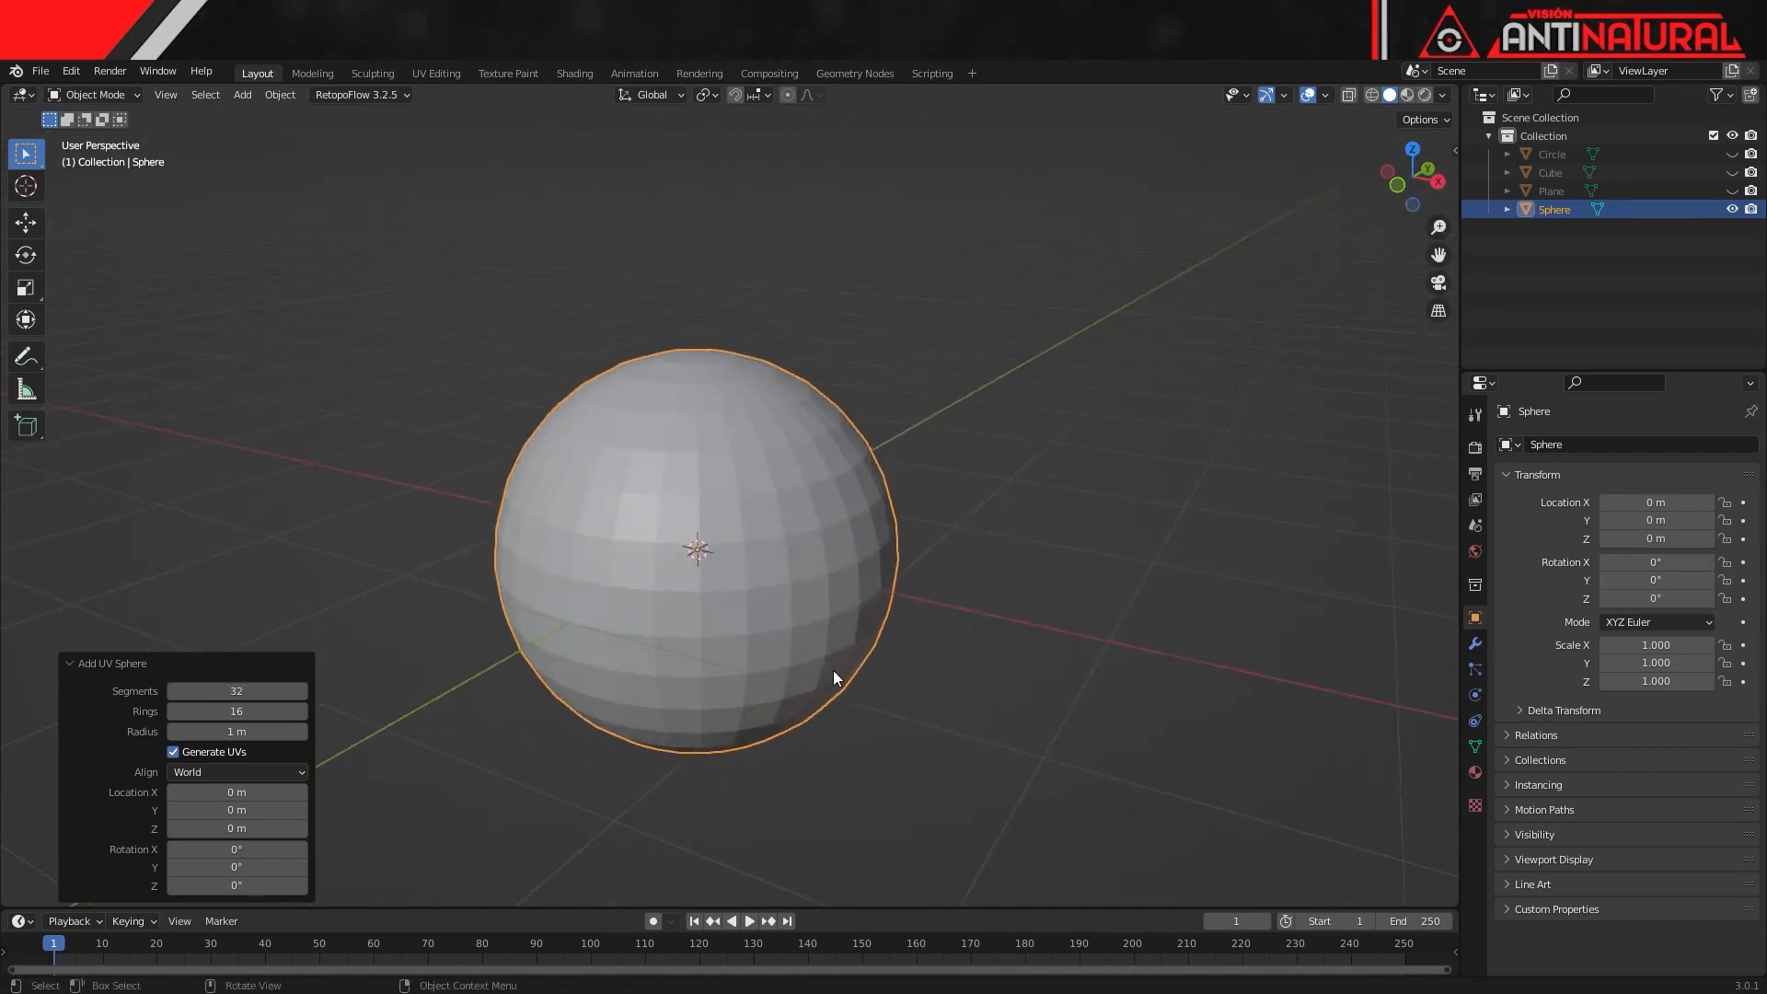
{"action": "scroll", "coordinate": [832, 670], "scroll_direction": "up", "scroll_amount": 1}
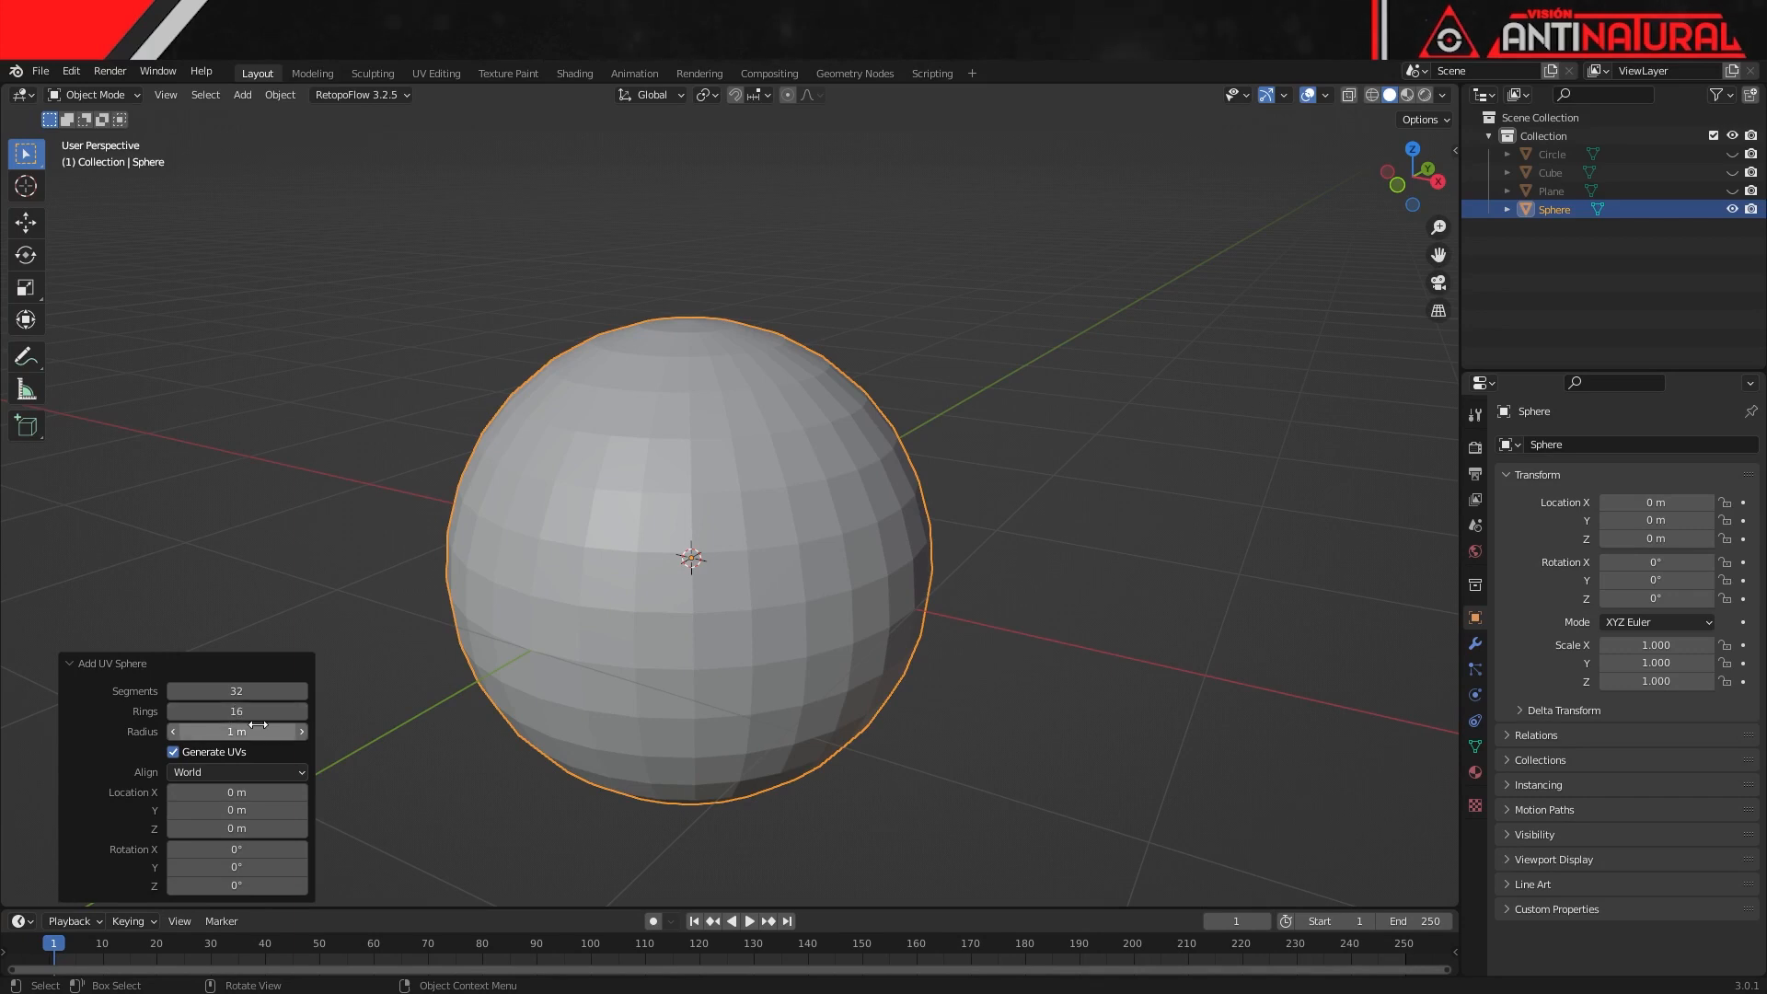
{"action": "left_click_drag", "start_coordinate": [241, 713], "coordinate": [204, 733]}
{"action": "left_click", "coordinate": [225, 733]}
{"action": "type", "text": "1"}
{"action": "key", "text": "Return"}
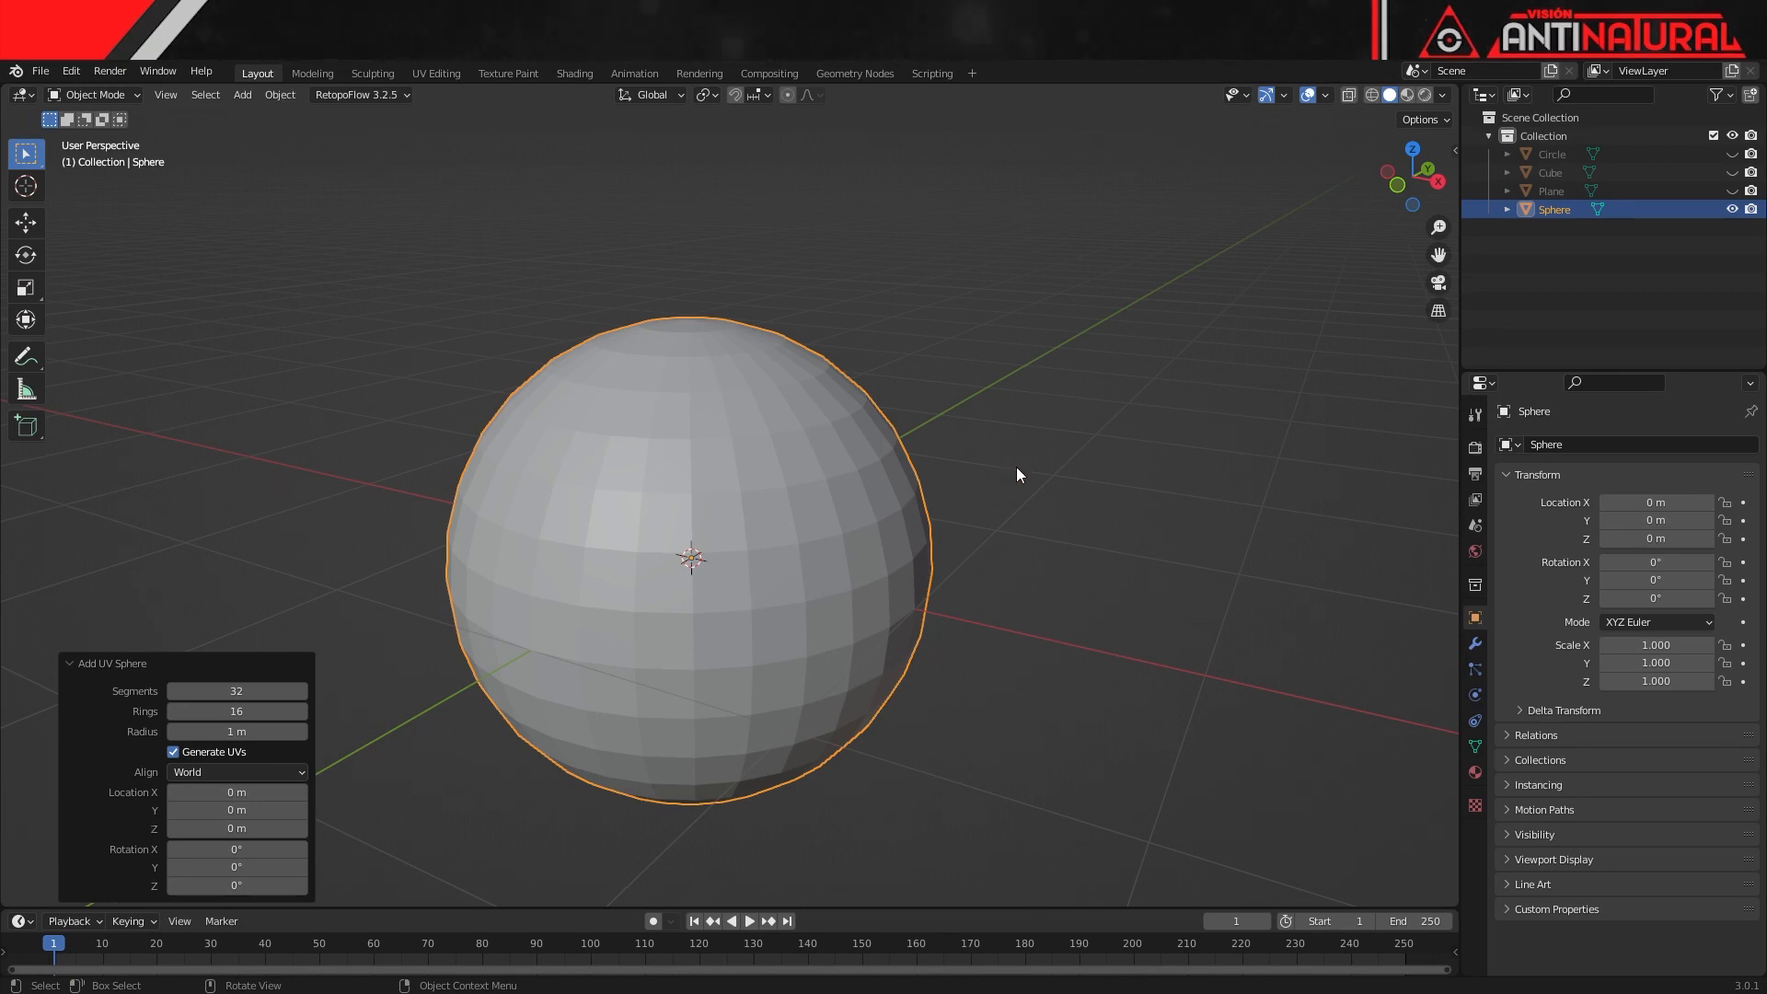
{"action": "middle_click_drag", "start_coordinate": [992, 489], "coordinate": [1008, 523]}
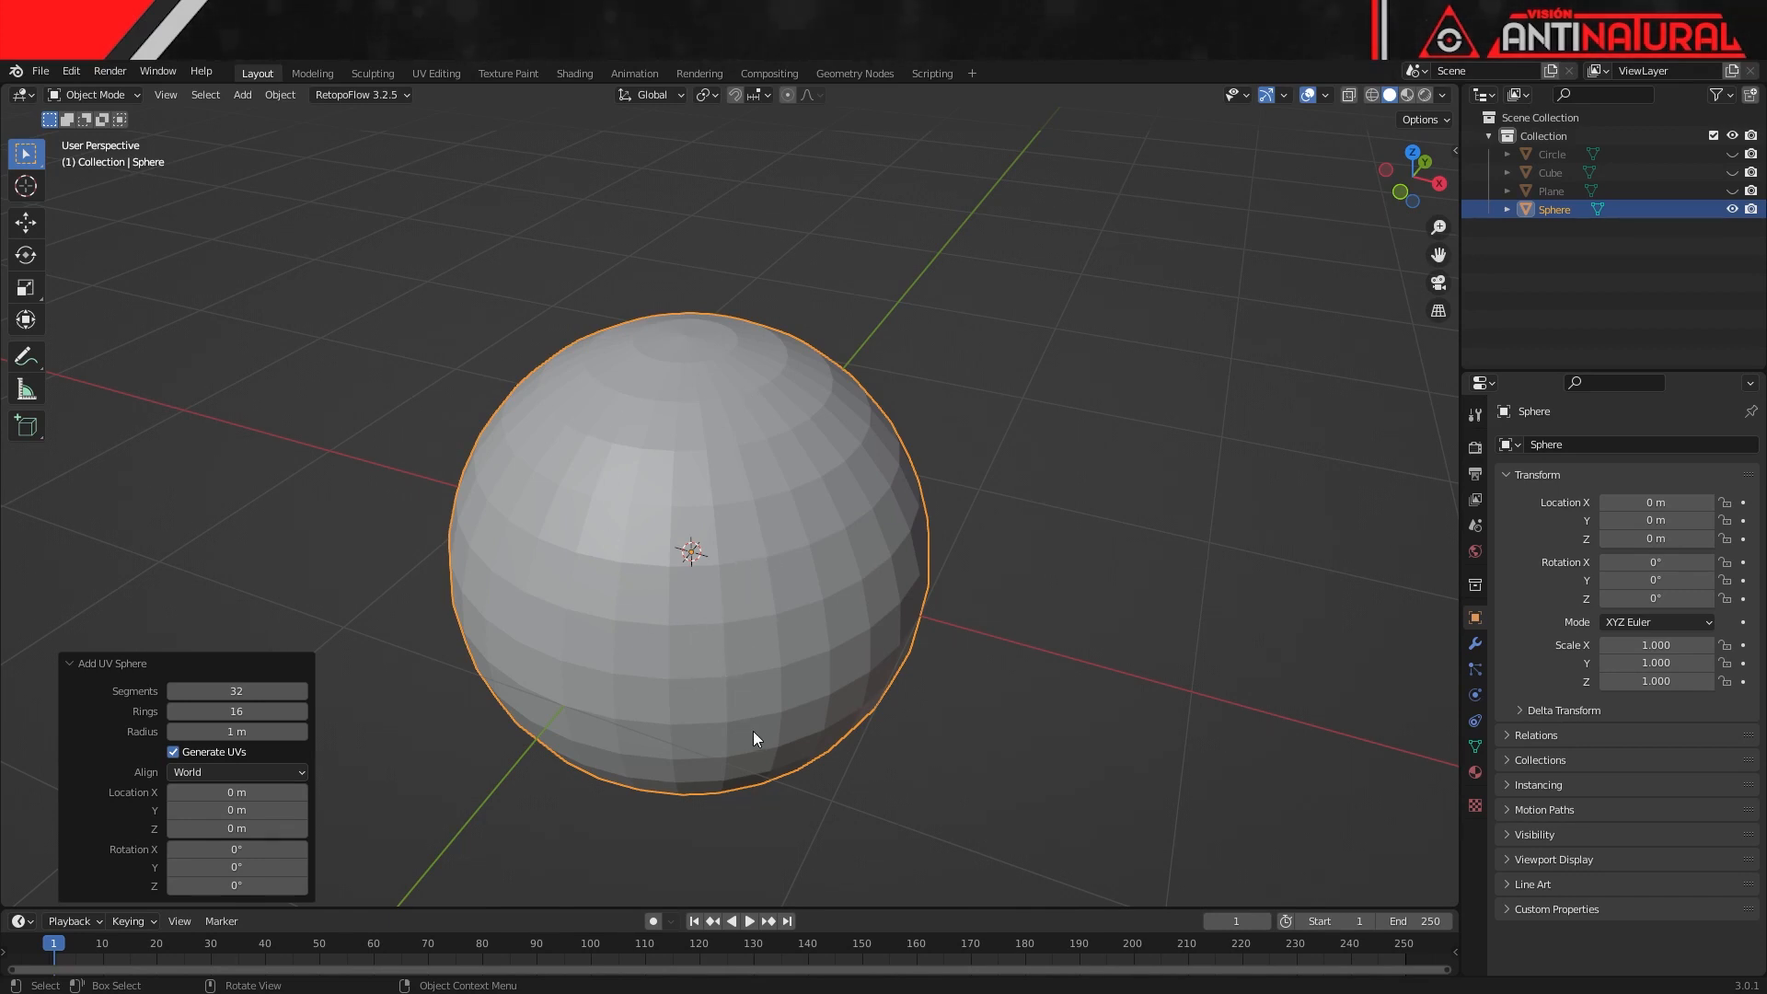
{"action": "middle_click_drag", "start_coordinate": [751, 733], "coordinate": [731, 511]}
{"action": "scroll", "coordinate": [732, 506], "scroll_direction": "up", "scroll_amount": 2}
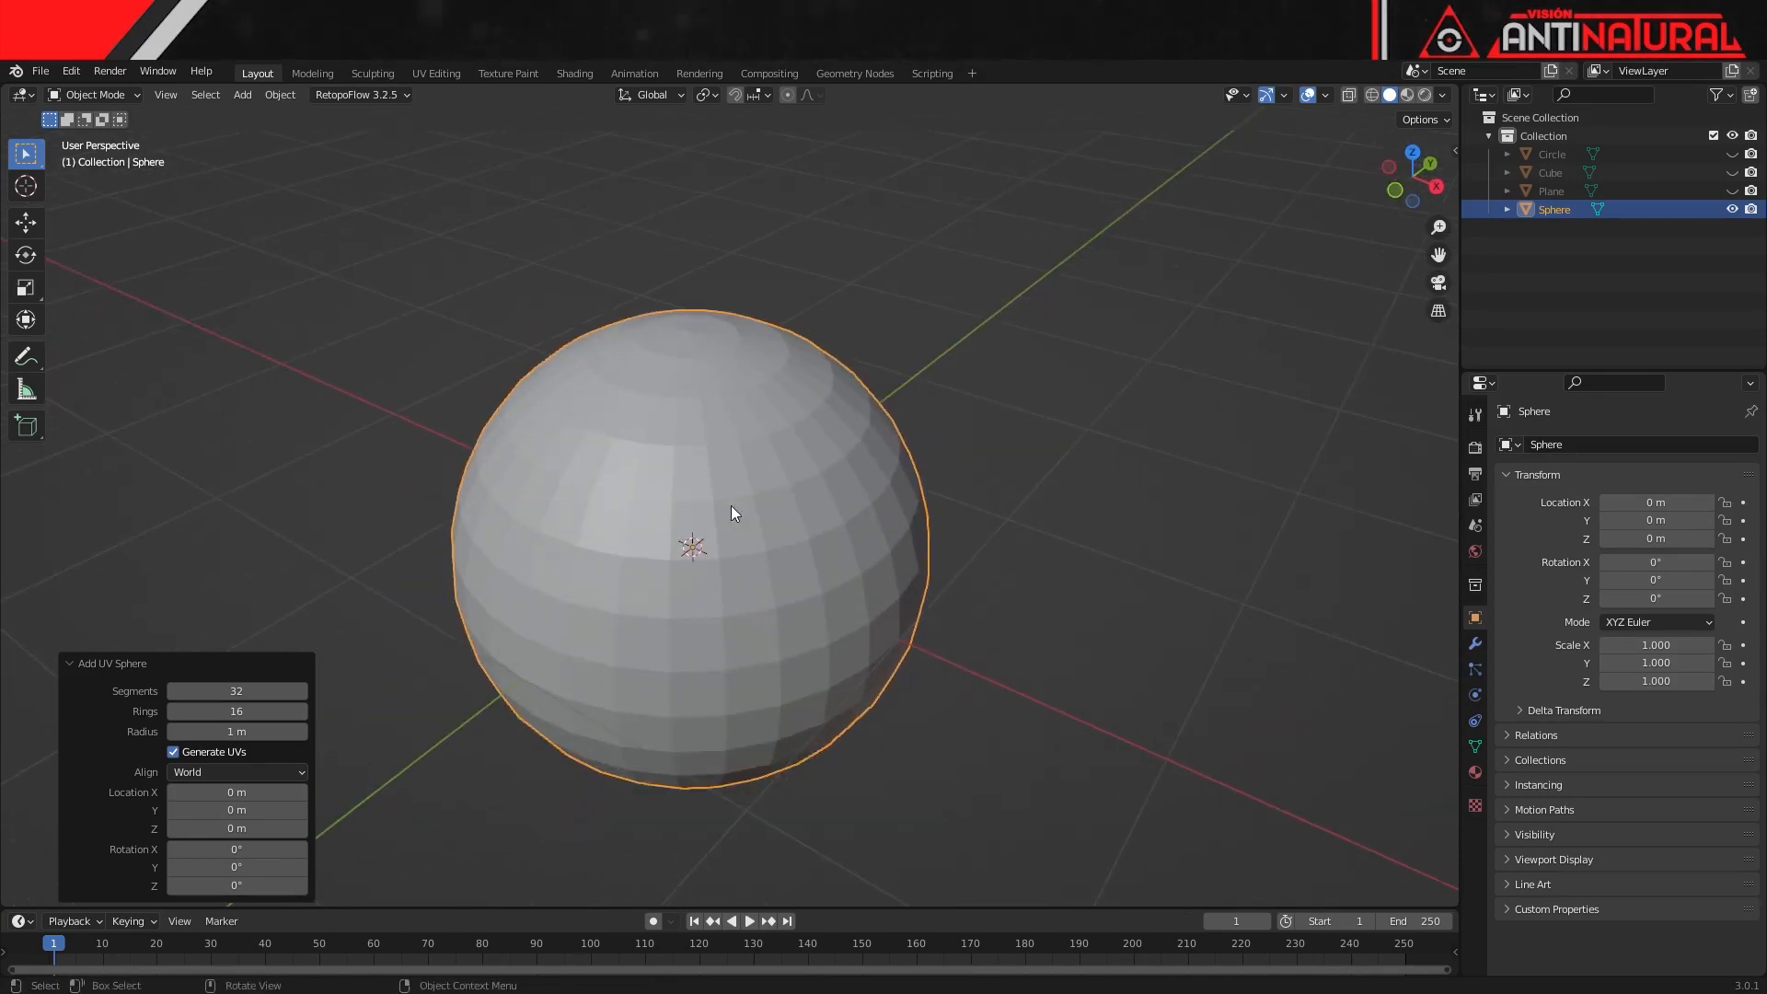
{"action": "key", "text": "alt"}
{"action": "mouse_move", "coordinate": [762, 506]}
{"action": "middle_mouse_down"}
{"action": "mouse_move", "coordinate": [747, 611]}
{"action": "mouse_move", "coordinate": [737, 402]}
{"action": "mouse_move", "coordinate": [777, 342]}
{"action": "mouse_move", "coordinate": [747, 483]}
{"action": "middle_mouse_up"}
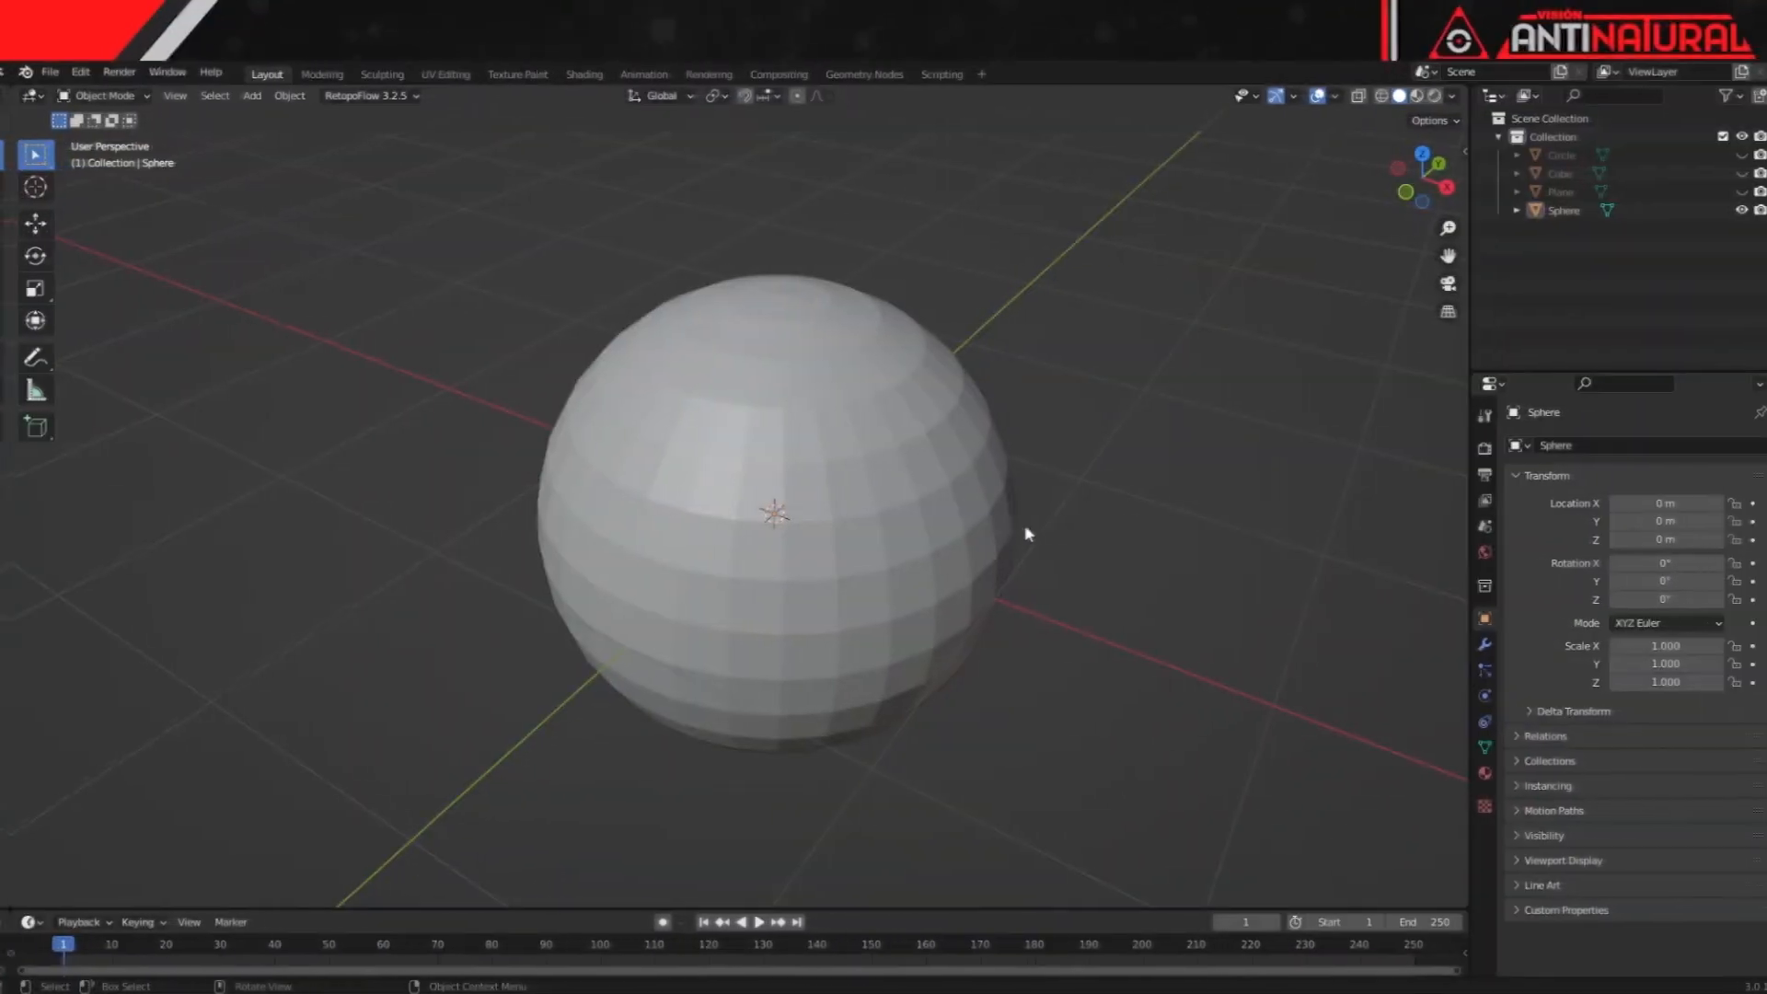
- Hide the UV sphere and add an ico sphere mesh at the world origin
{"action": "left_click", "coordinate": [1732, 208]}
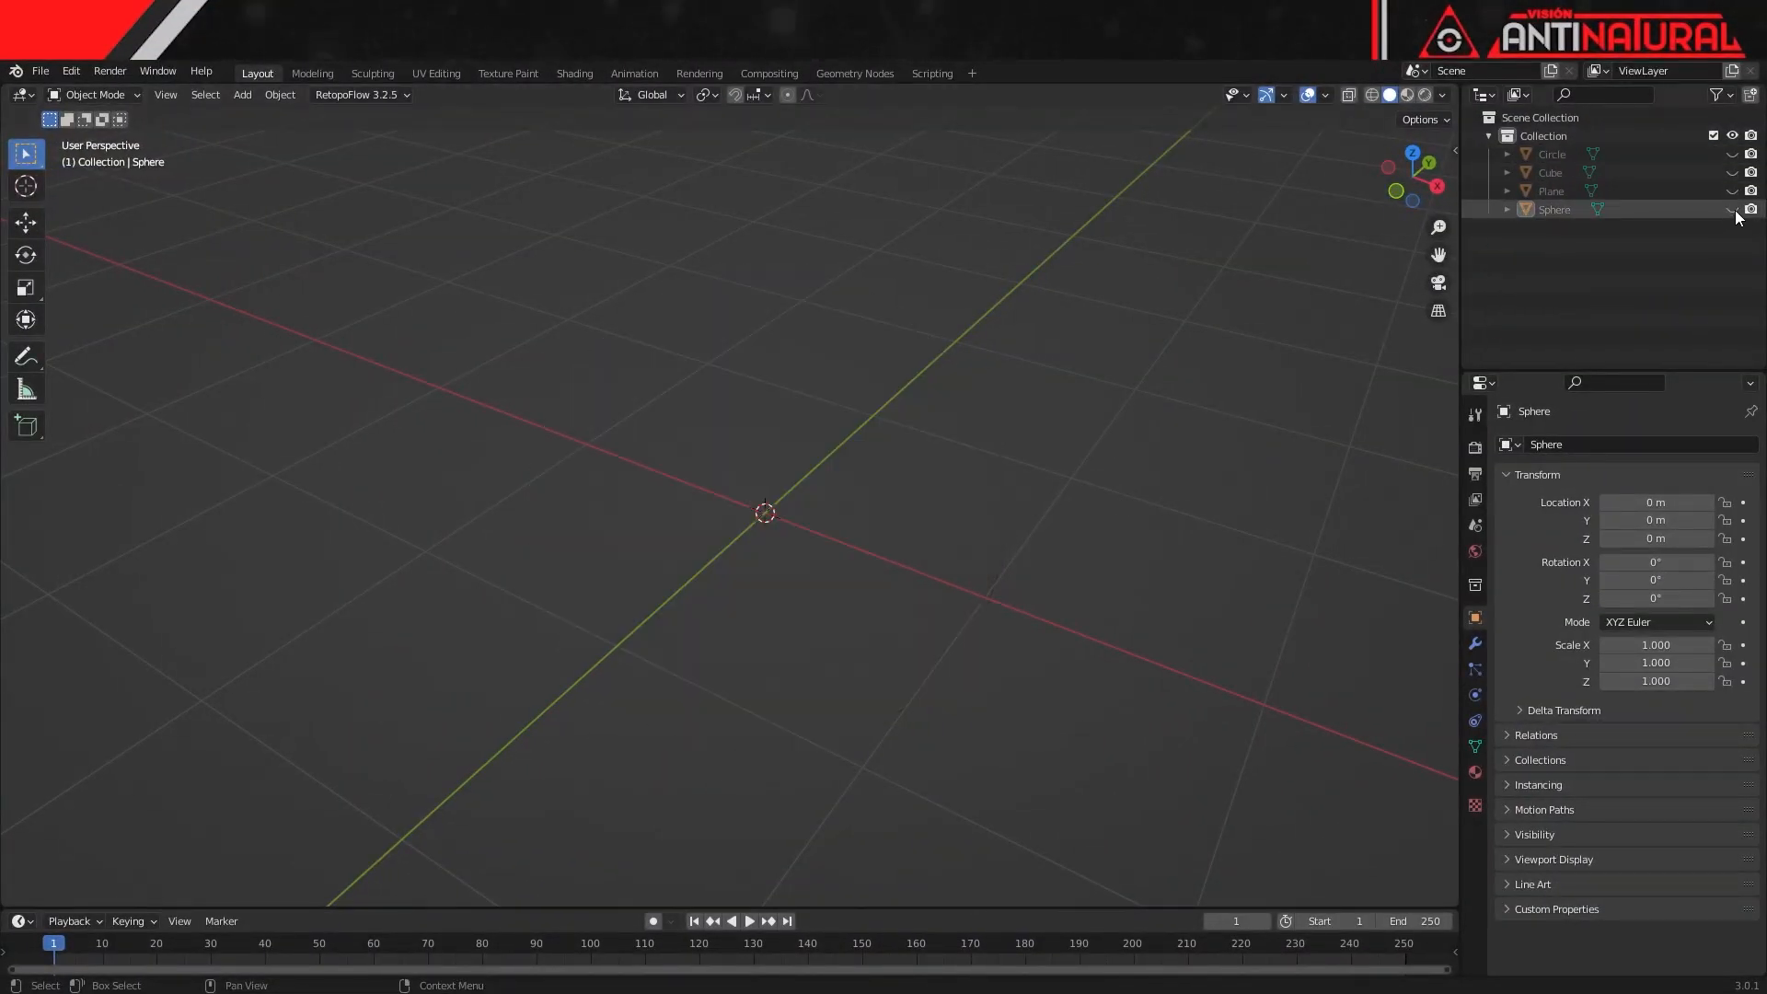
{"action": "key", "text": "shift+a"}
{"action": "mouse_move", "coordinate": [694, 346]}
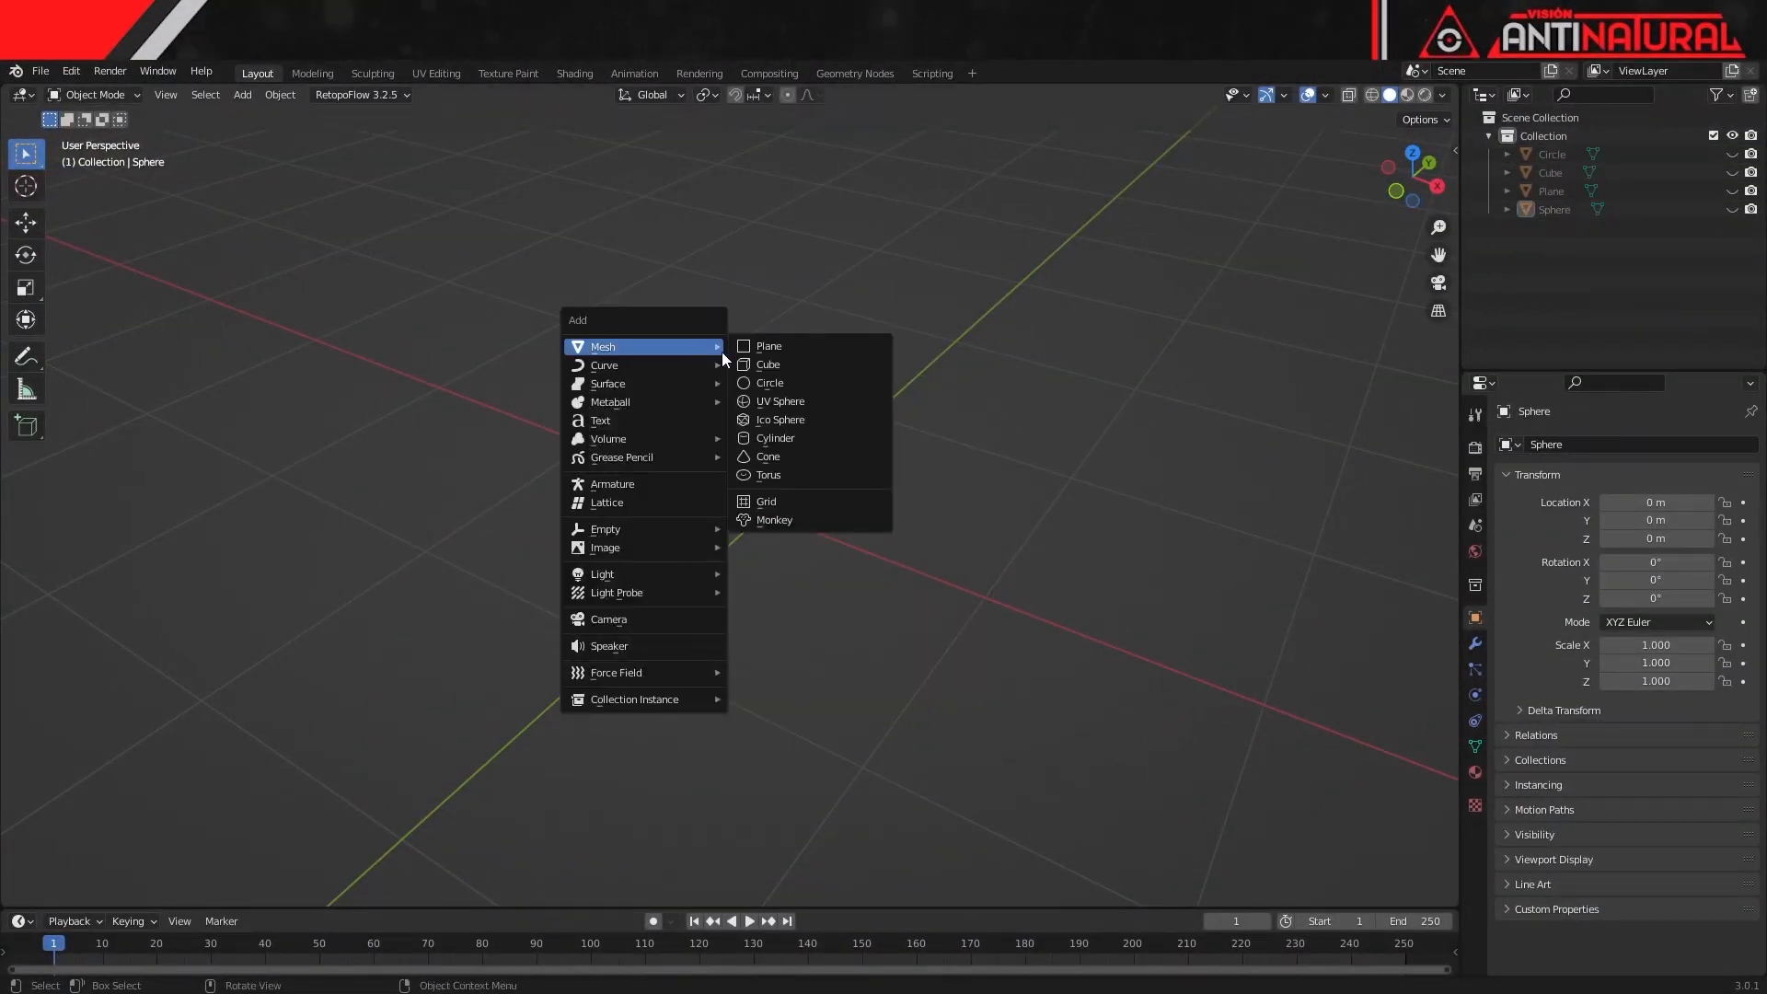
{"action": "left_click", "coordinate": [798, 420]}
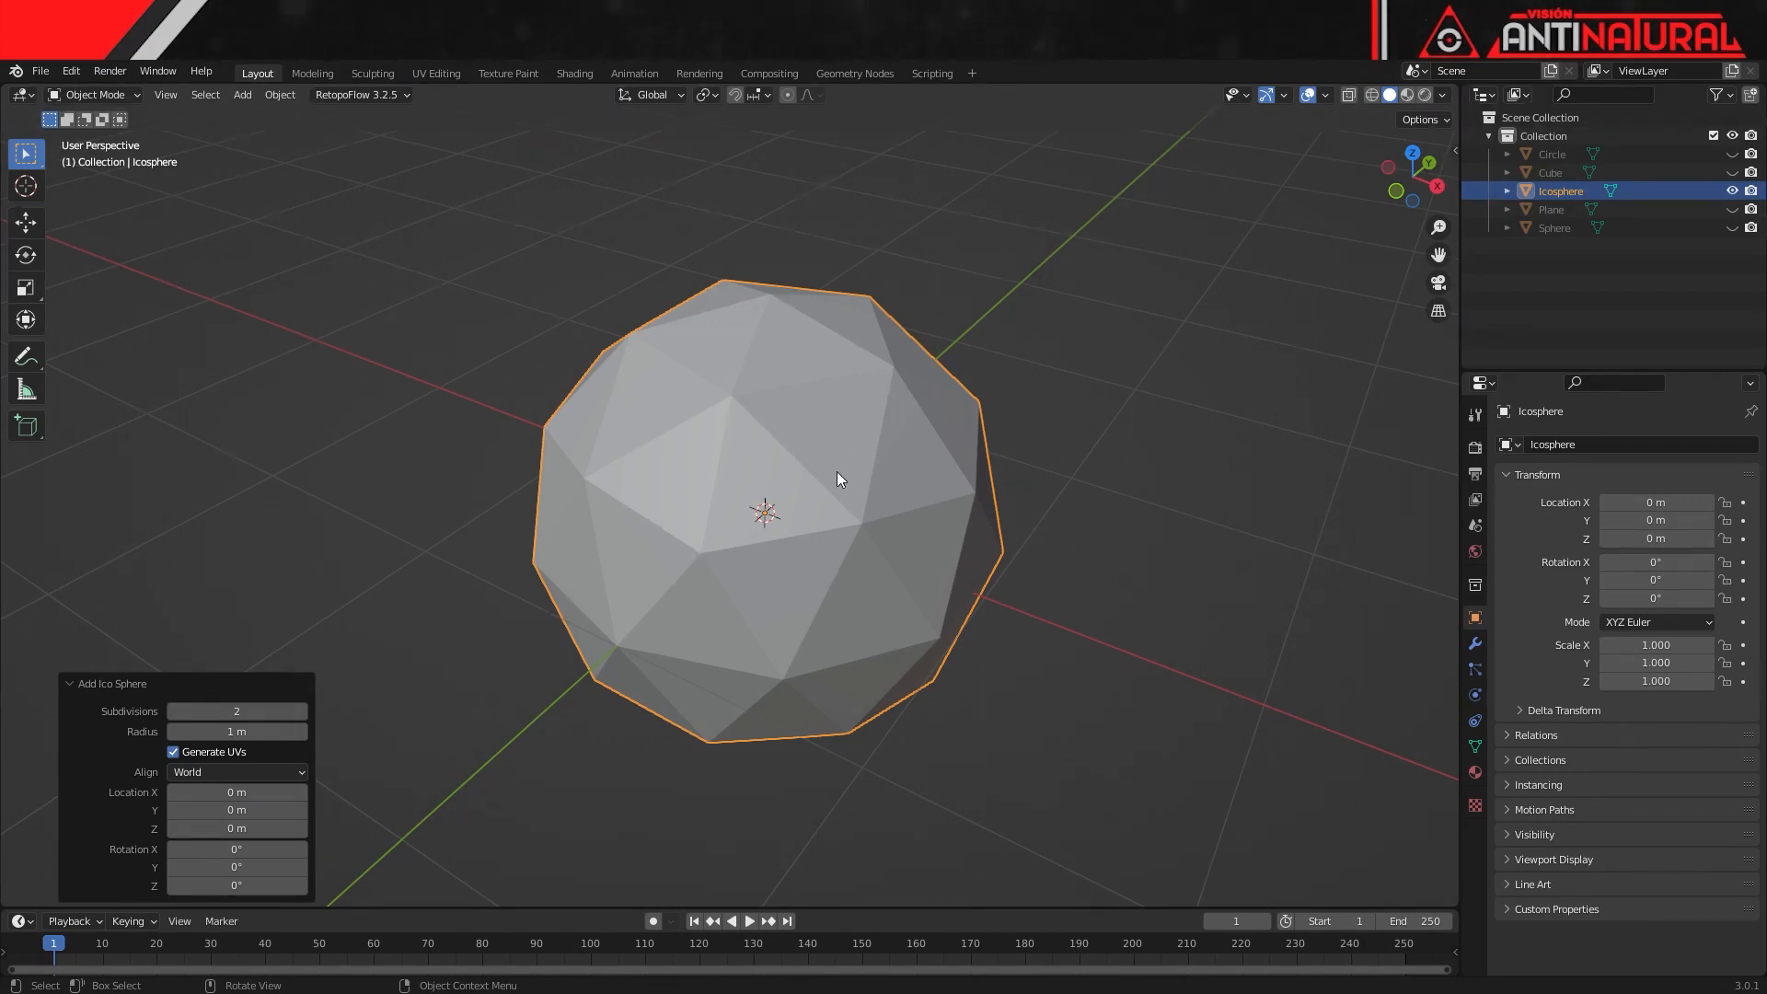
- Lower the ico sphere's subdivisions to 1, and raise them step by step to 5
{"action": "left_click", "coordinate": [173, 711]}
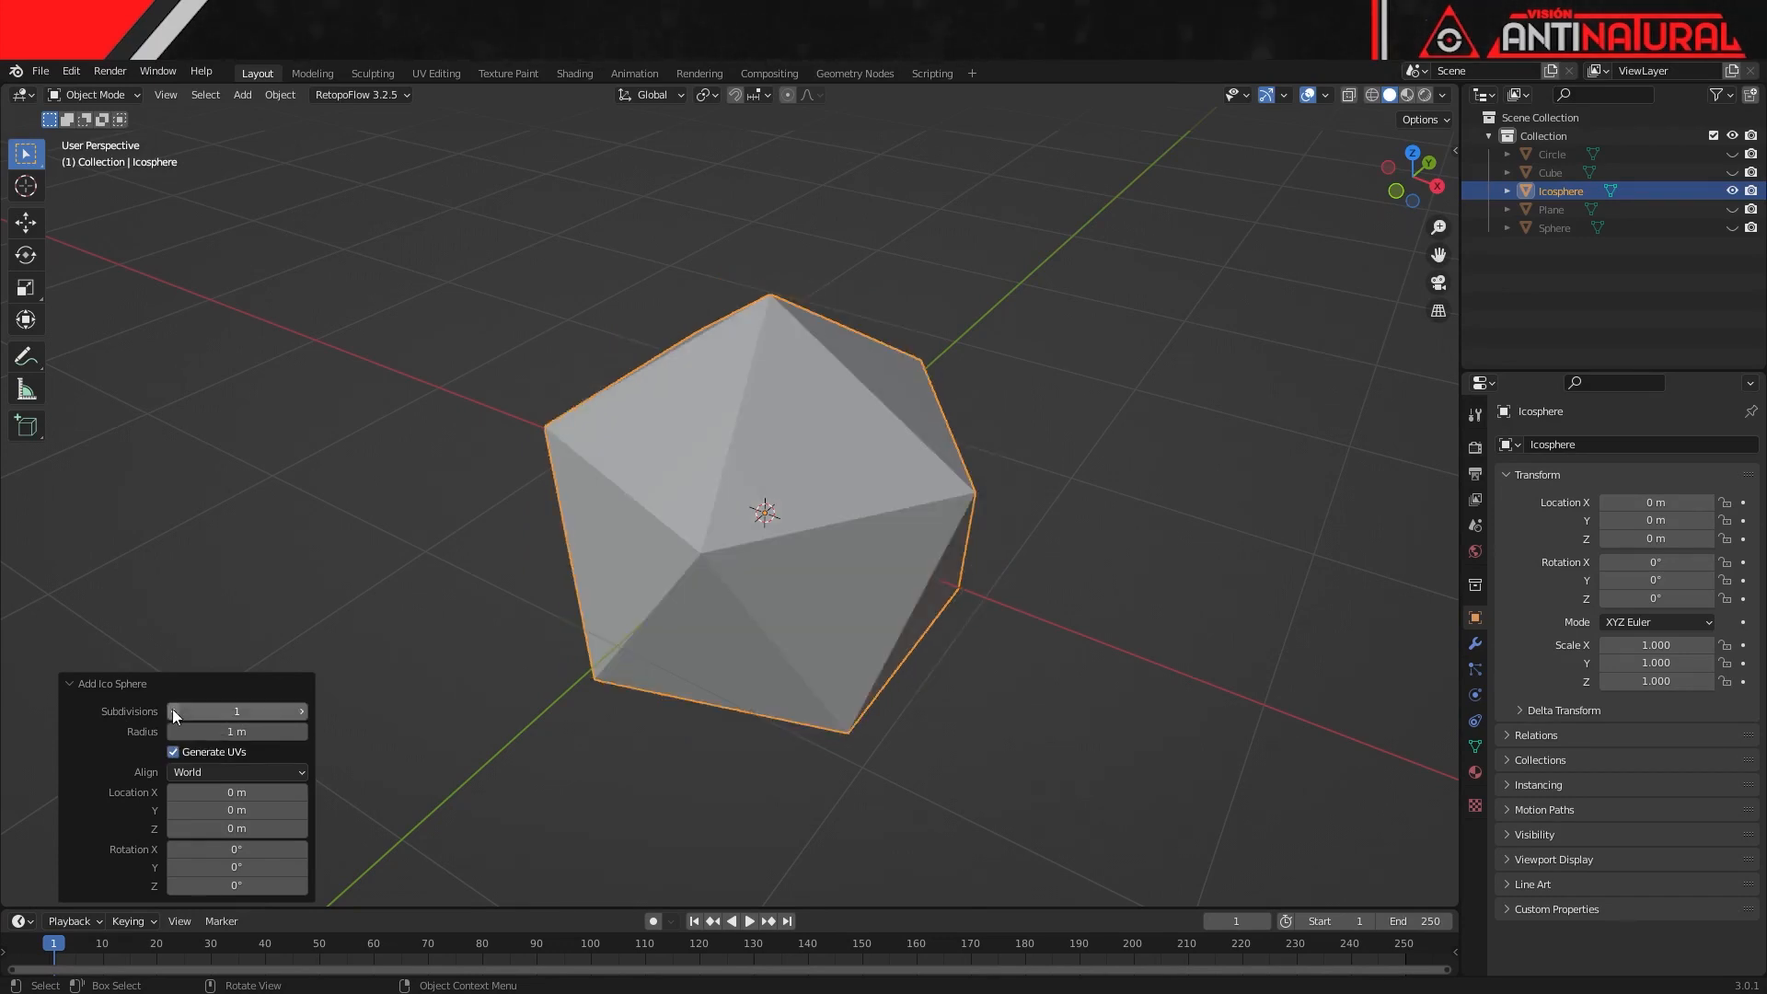
{"action": "left_click", "coordinate": [298, 711]}
{"action": "left_click", "coordinate": [298, 710]}
{"action": "left_click", "coordinate": [298, 711]}
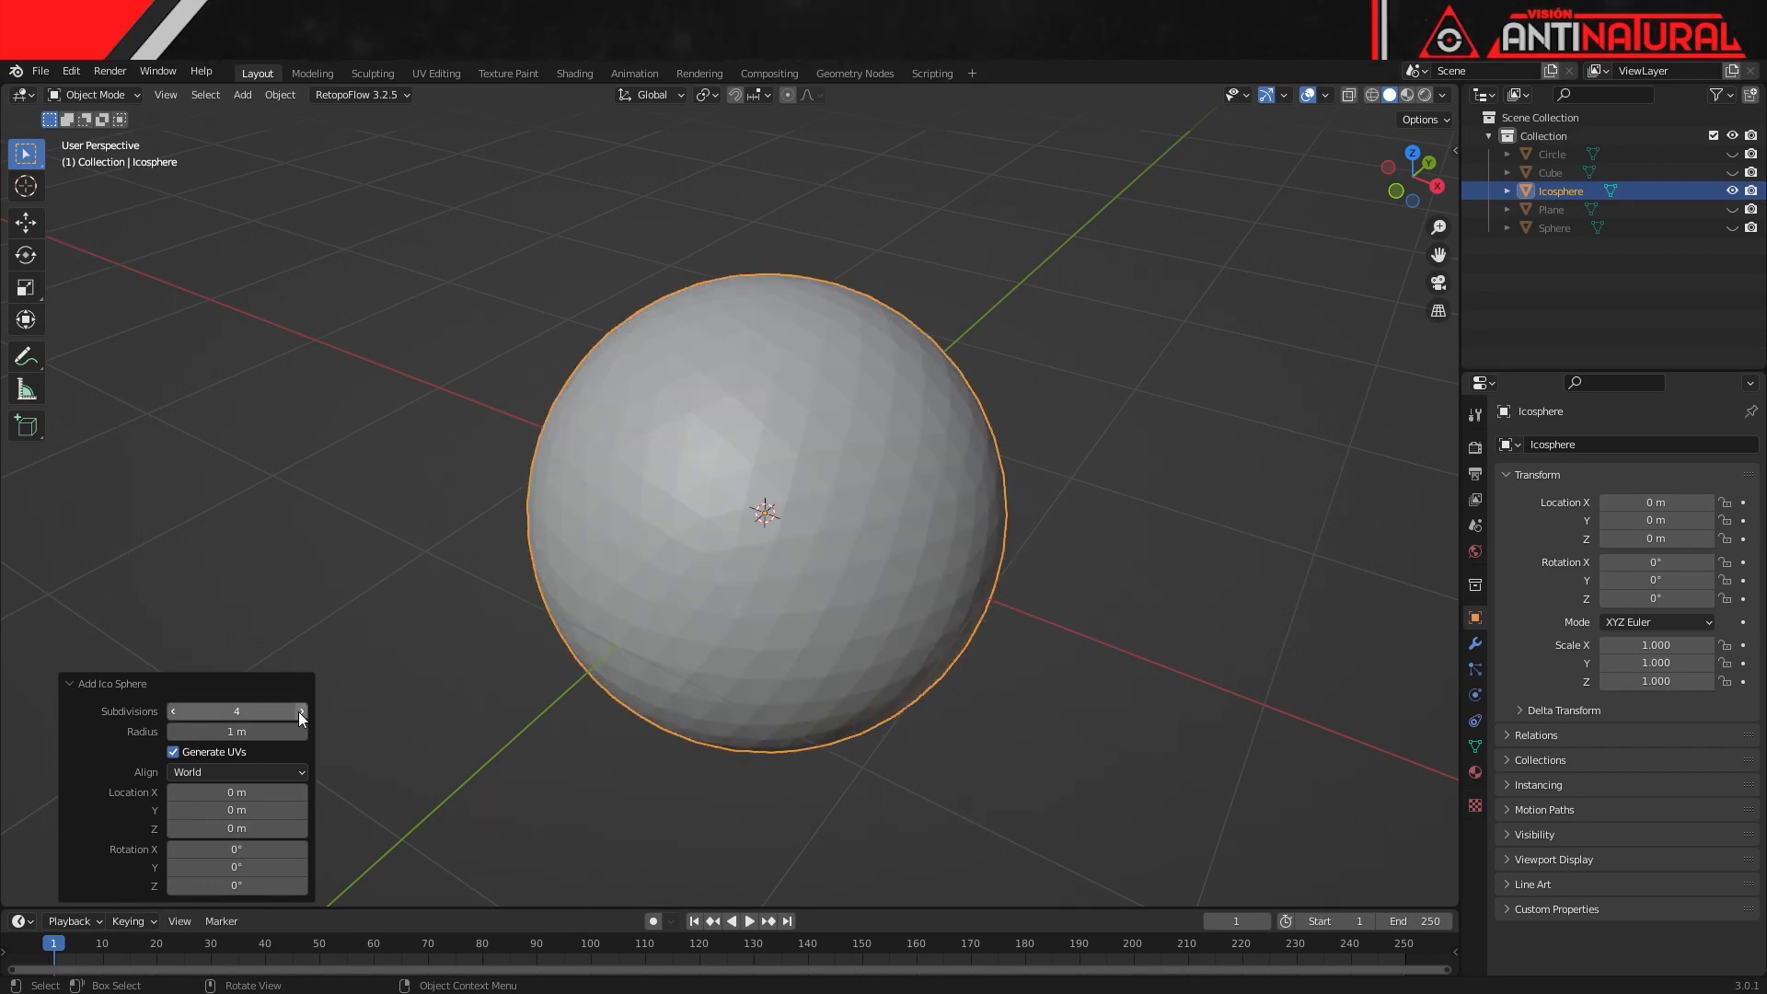
{"action": "left_click", "coordinate": [300, 712]}
- Set the ico sphere's subdivisions to 2 and its radius to 1.07 m
{"action": "left_click", "coordinate": [232, 711]}
{"action": "type", "text": "2"}
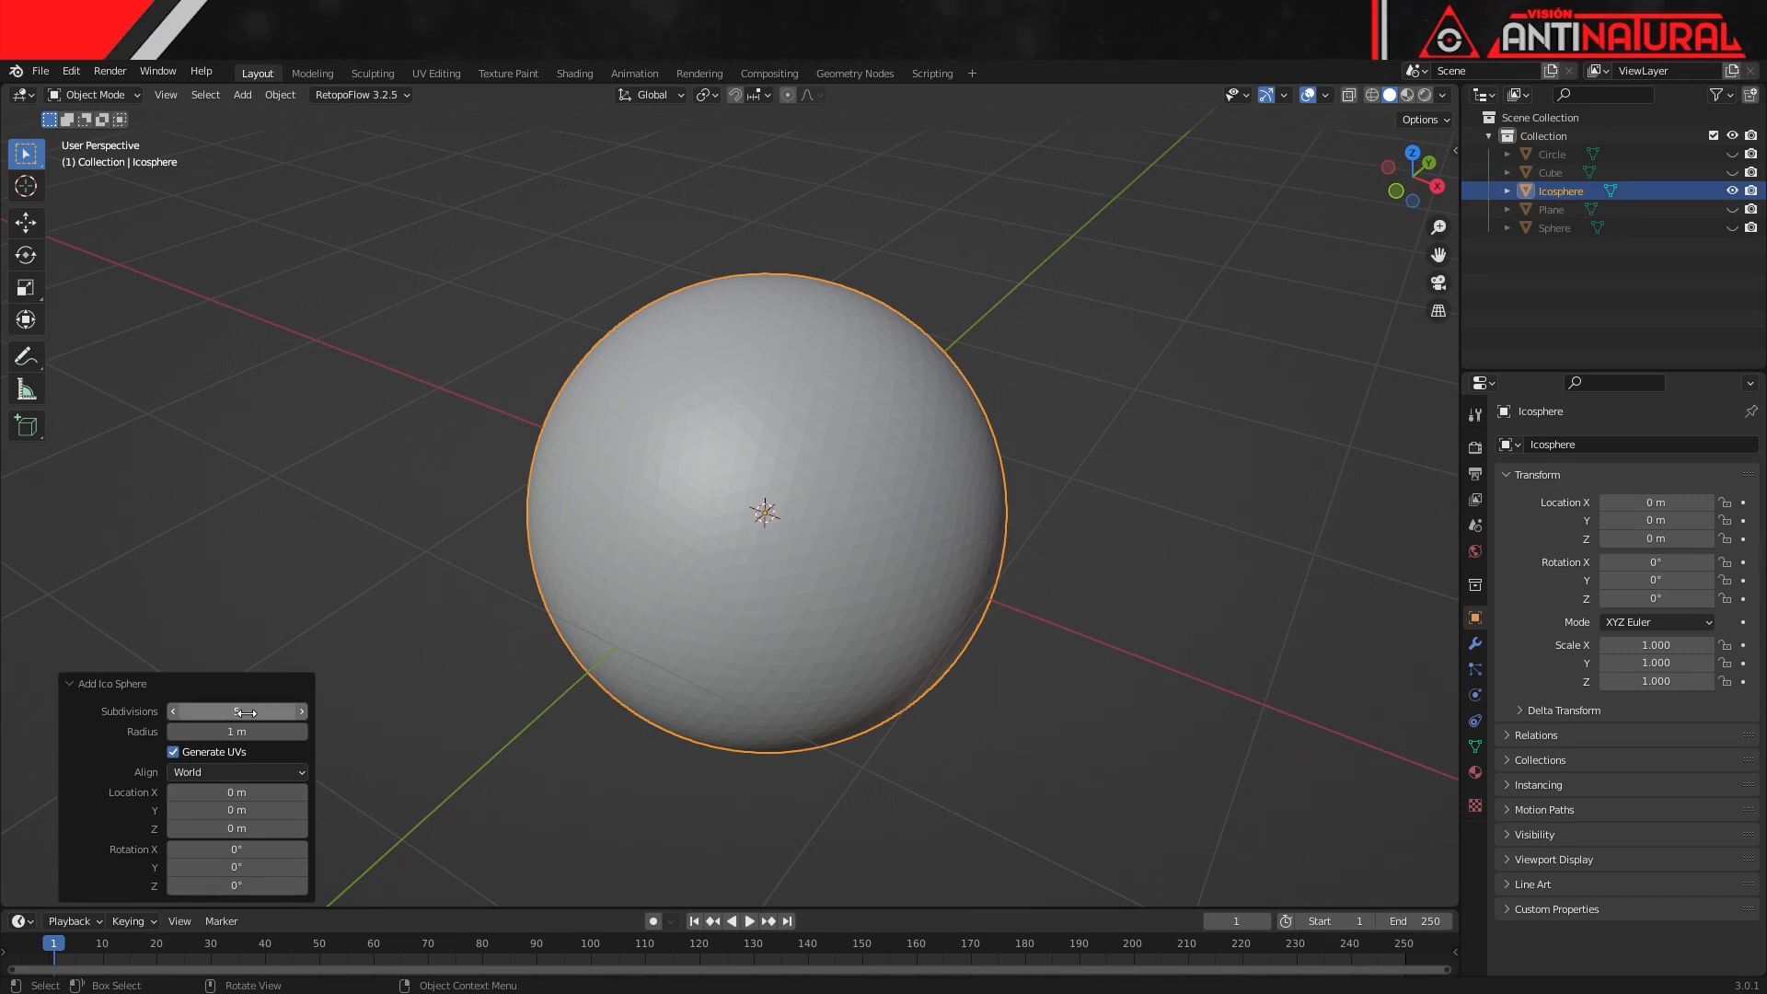
{"action": "key", "text": "Return"}
{"action": "left_click_drag", "start_coordinate": [230, 729], "coordinate": [118, 752]}
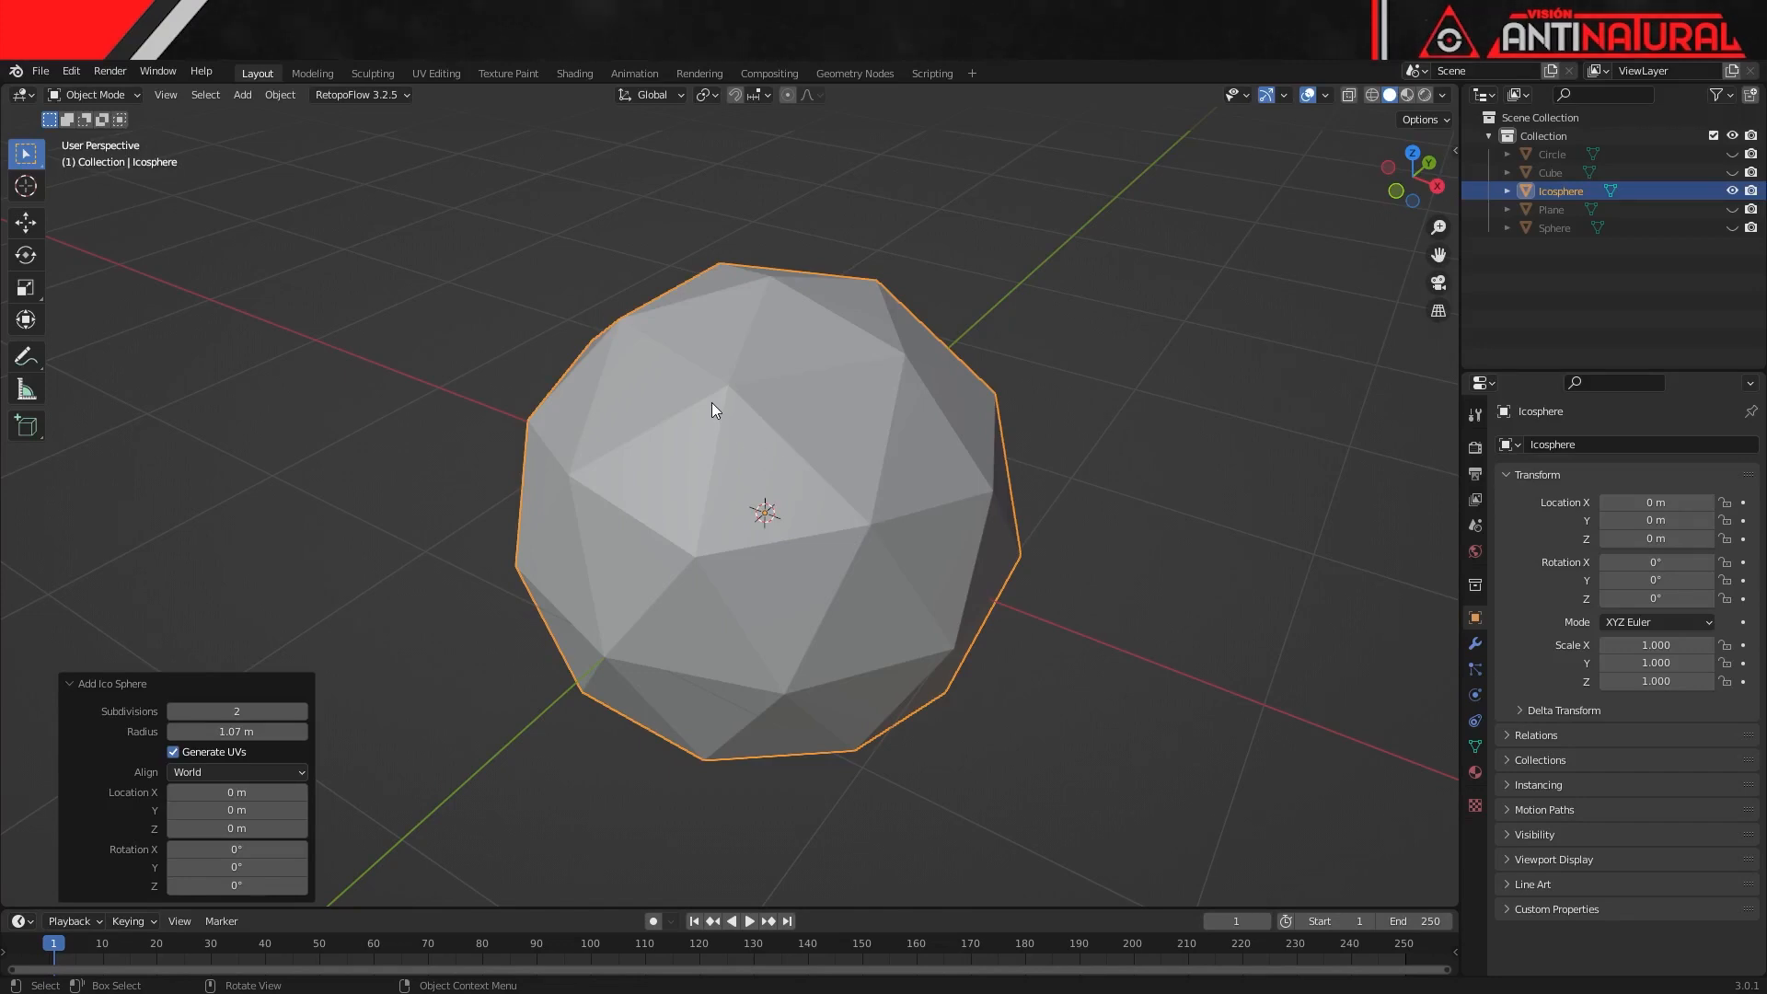
{"action": "middle_click_drag", "start_coordinate": [718, 655], "coordinate": [816, 611]}
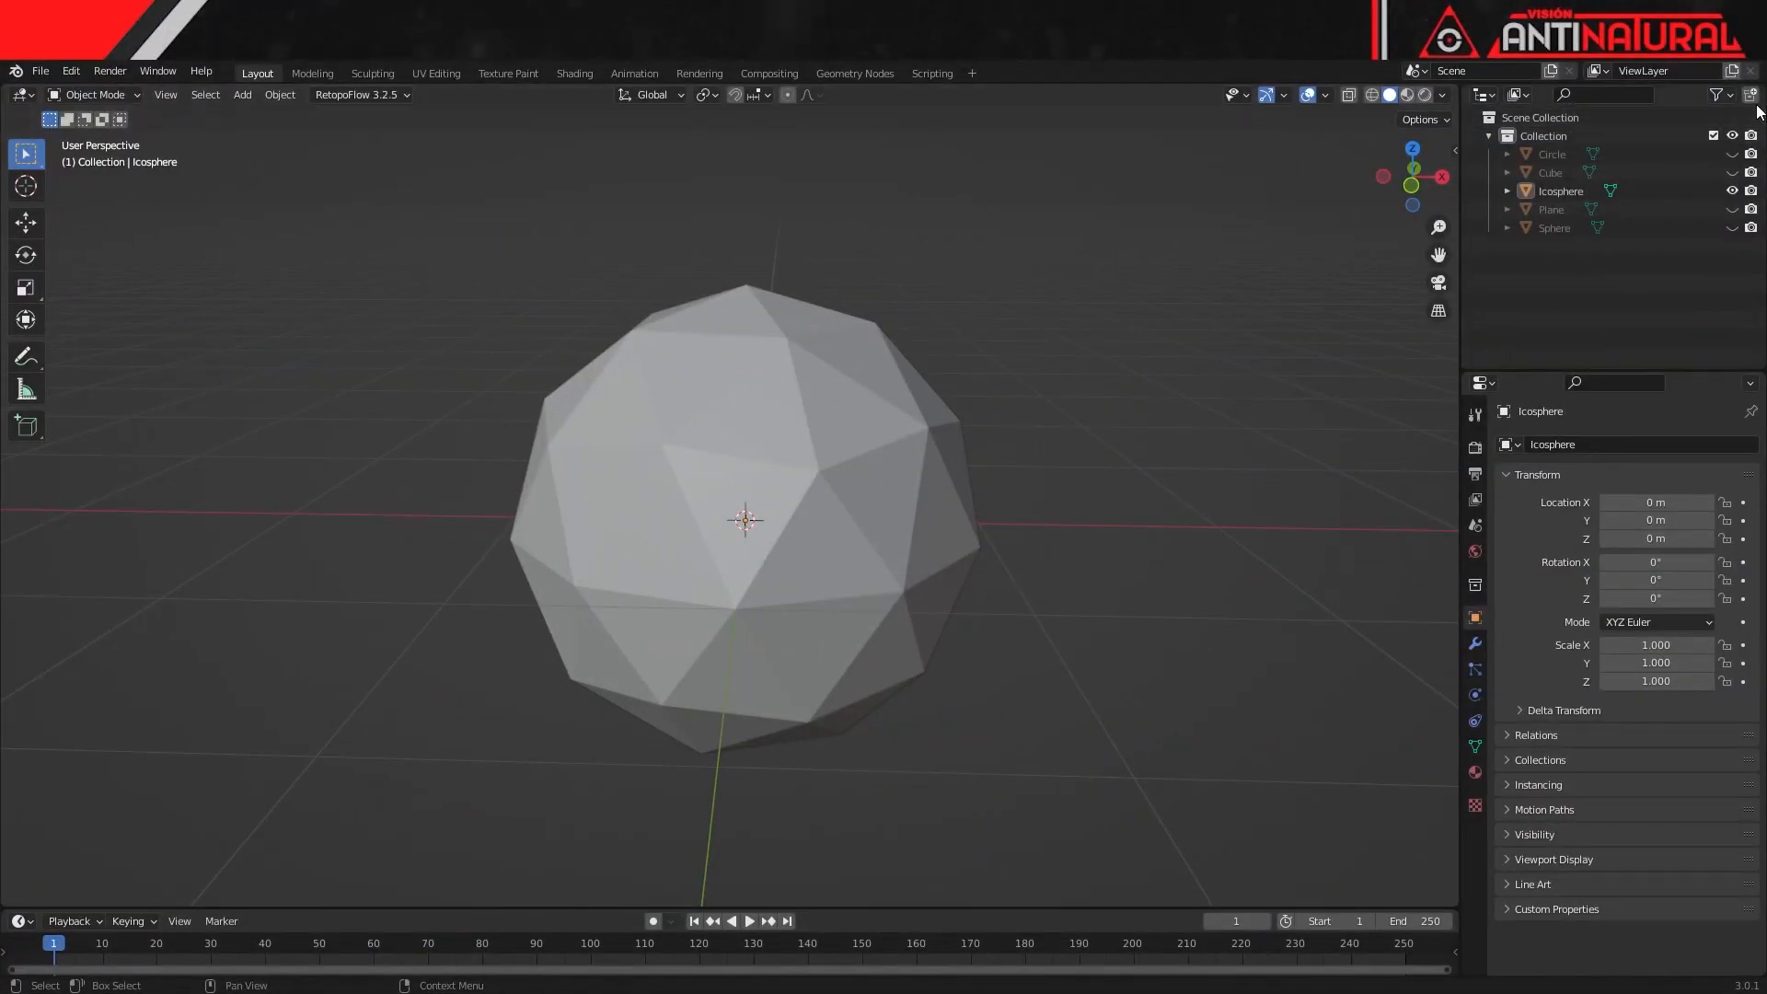
- Hide the ico sphere and add a cylinder mesh at the world origin
{"action": "left_click", "coordinate": [1732, 190]}
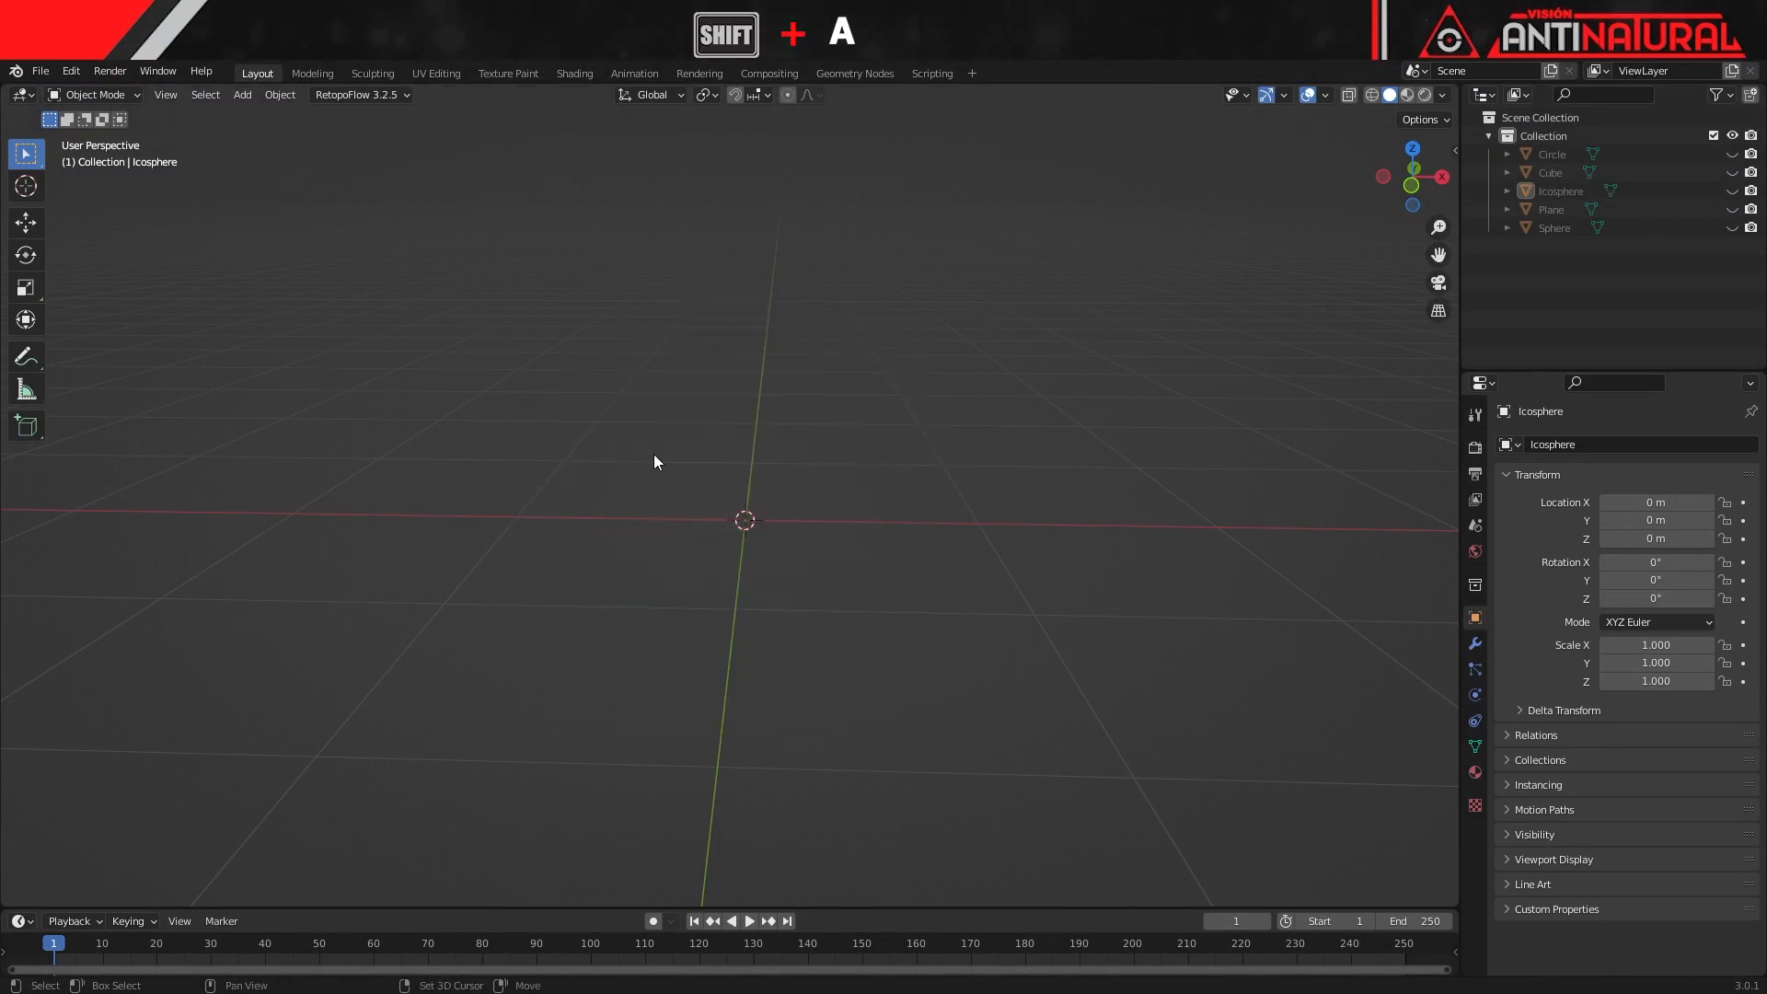
{"action": "key", "text": "shift+a"}
{"action": "mouse_move", "coordinate": [653, 455]}
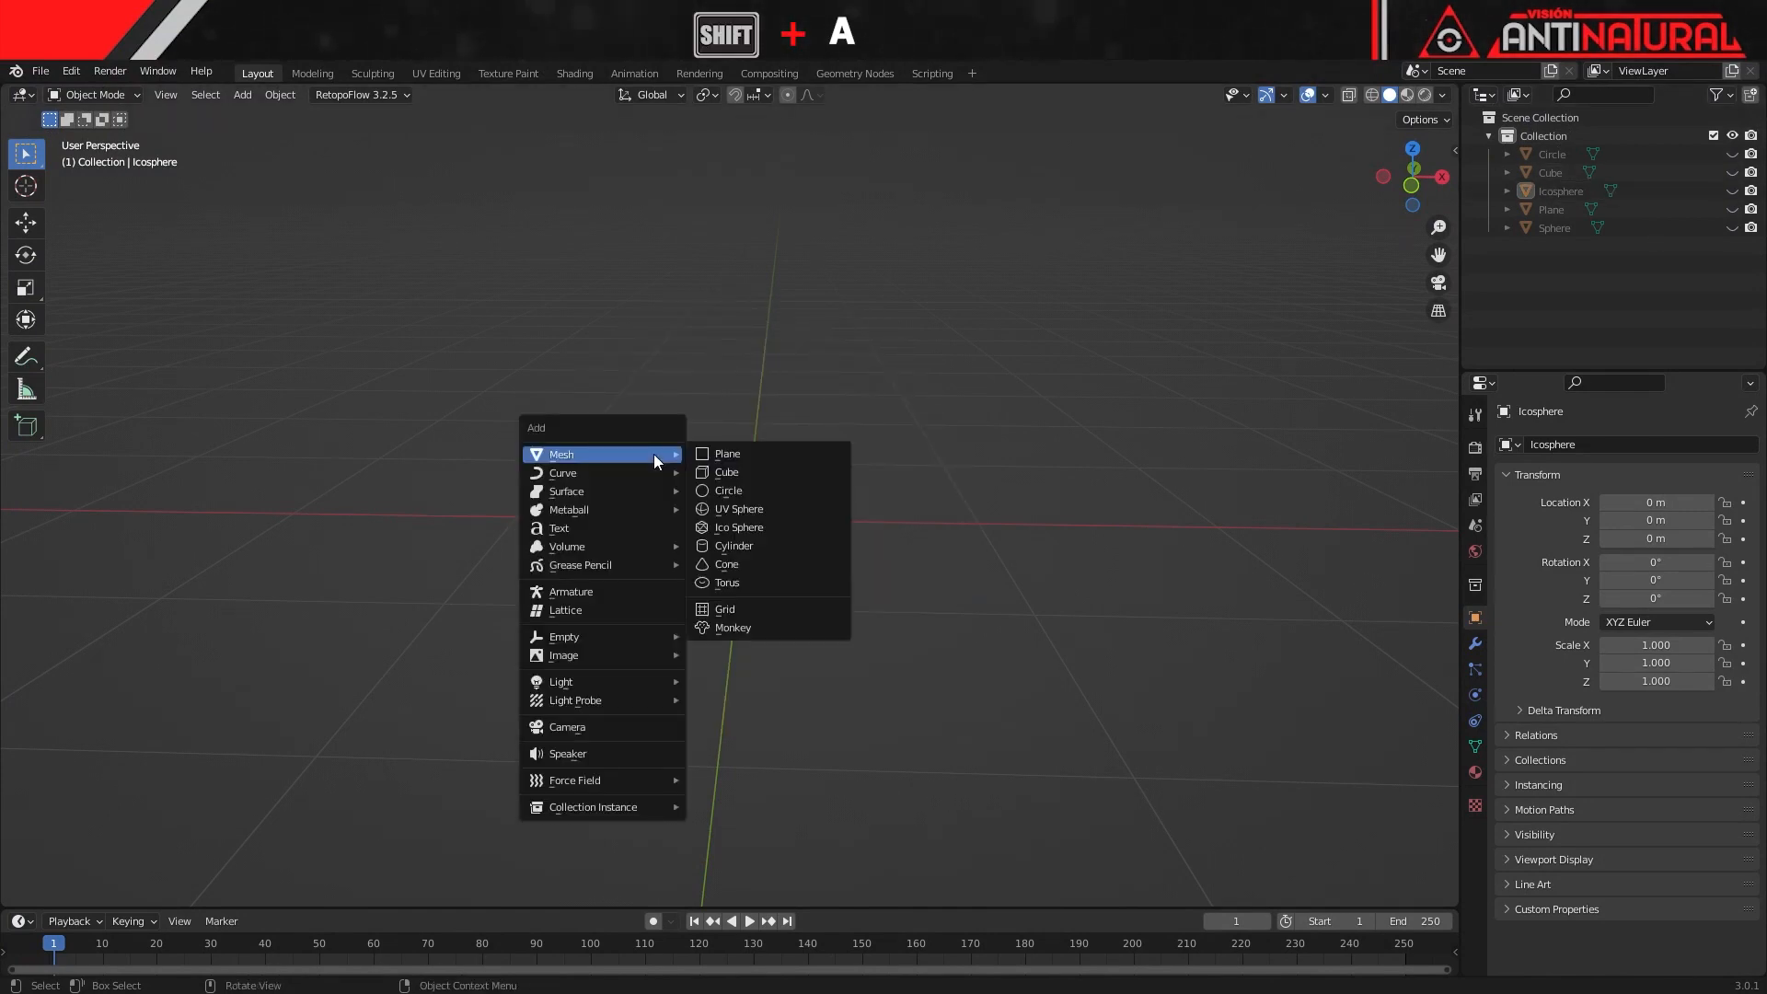
{"action": "left_click", "coordinate": [737, 546]}
{"action": "middle_click_drag", "start_coordinate": [1024, 427], "coordinate": [1010, 477]}
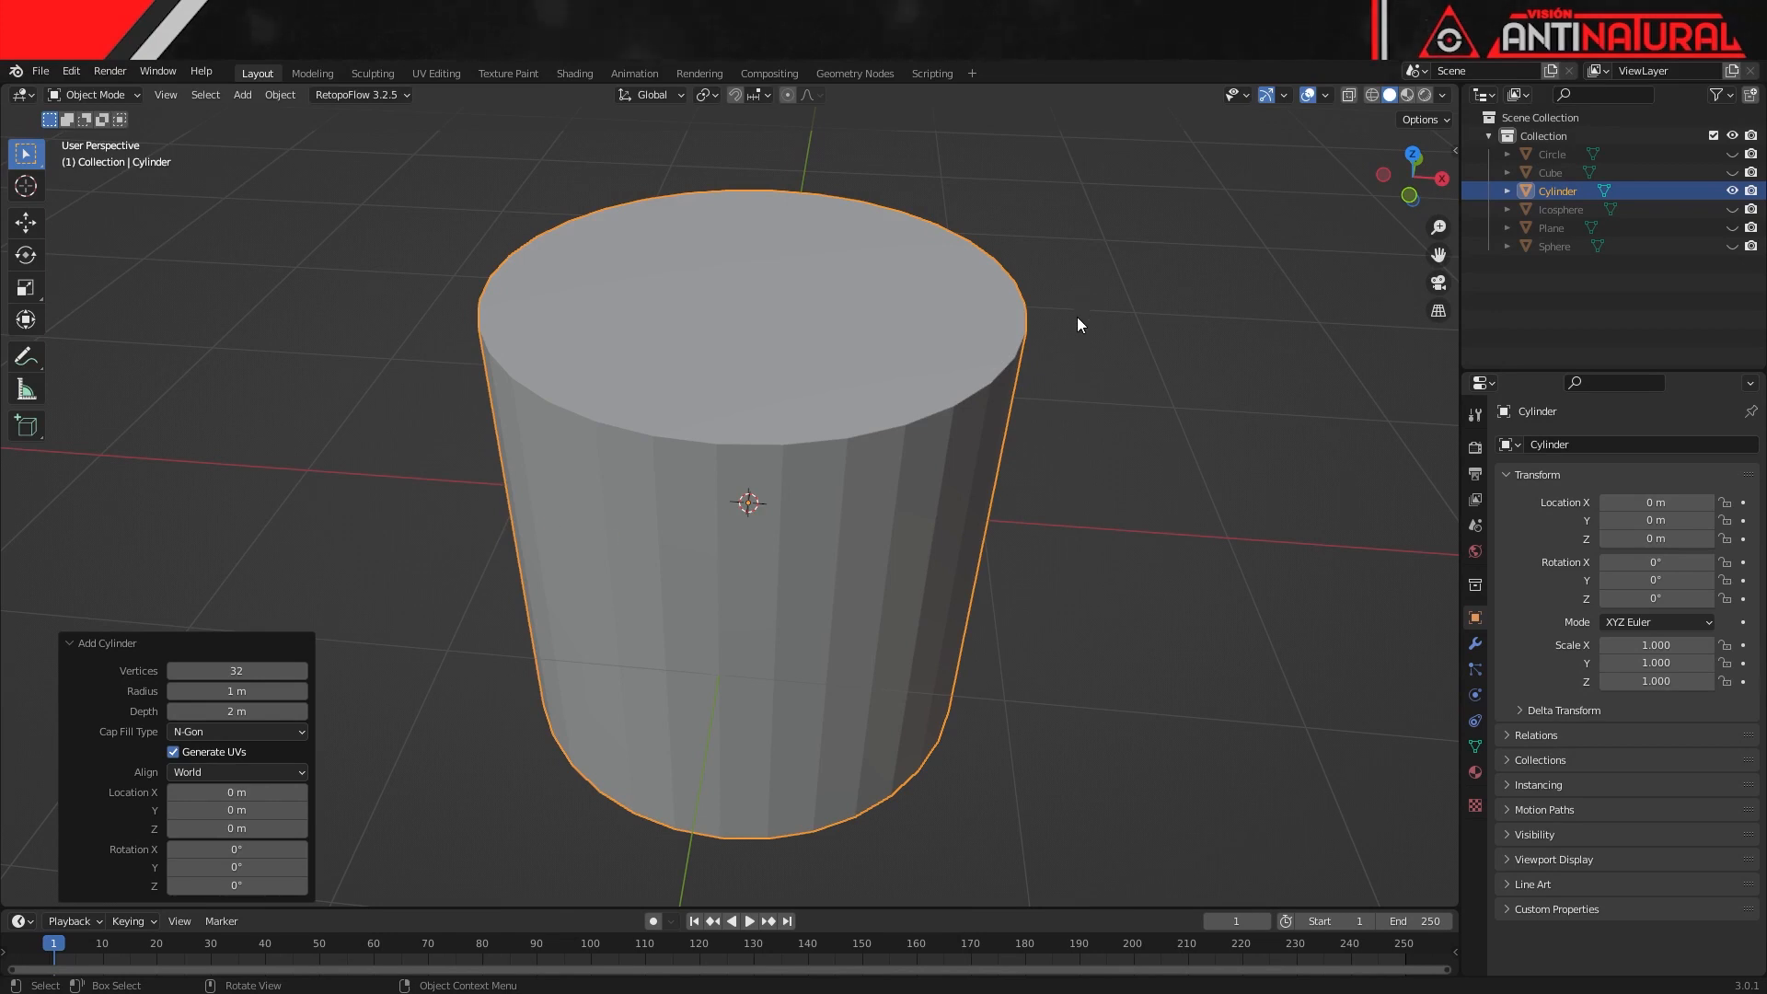
- Try a higher vertex count on the cylinder, and set its vertices back to 32
{"action": "mouse_move", "coordinate": [219, 671]}
{"action": "left_mouse_down"}
{"action": "mouse_move", "coordinate": [147, 671]}
{"action": "mouse_move", "coordinate": [234, 666]}
{"action": "left_mouse_up"}
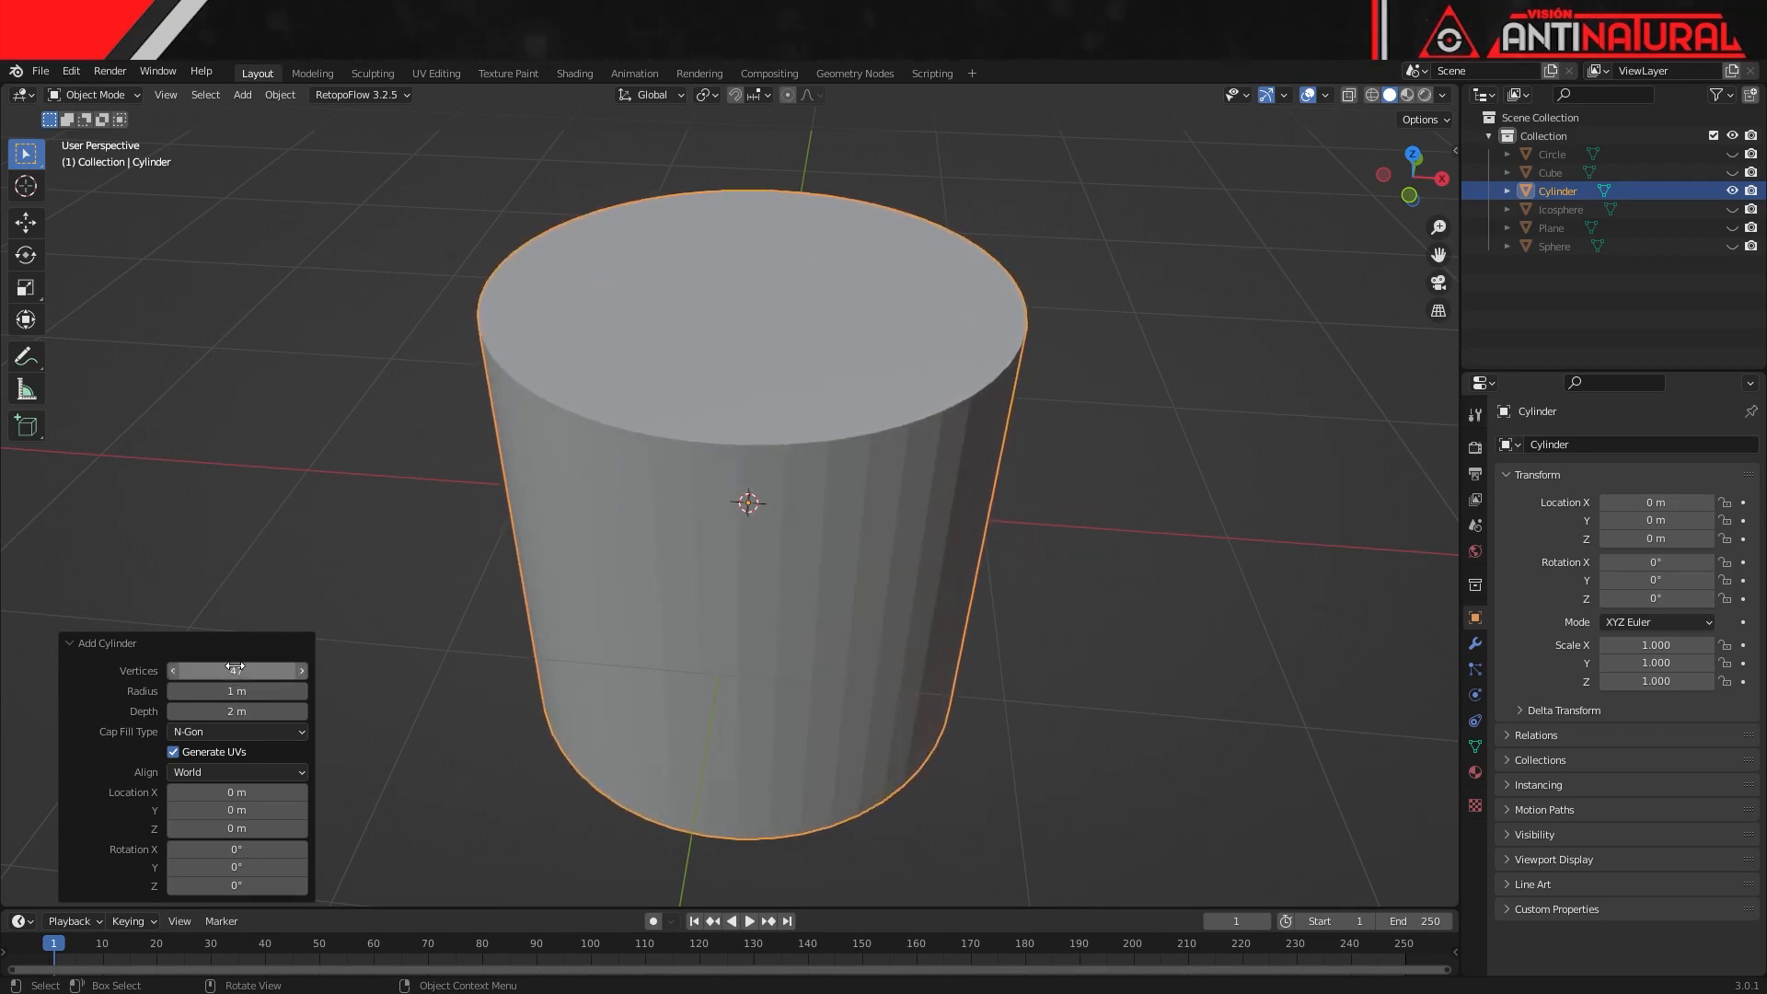
{"action": "left_click", "coordinate": [232, 670]}
{"action": "type", "text": "32"}
{"action": "key", "text": "Return"}
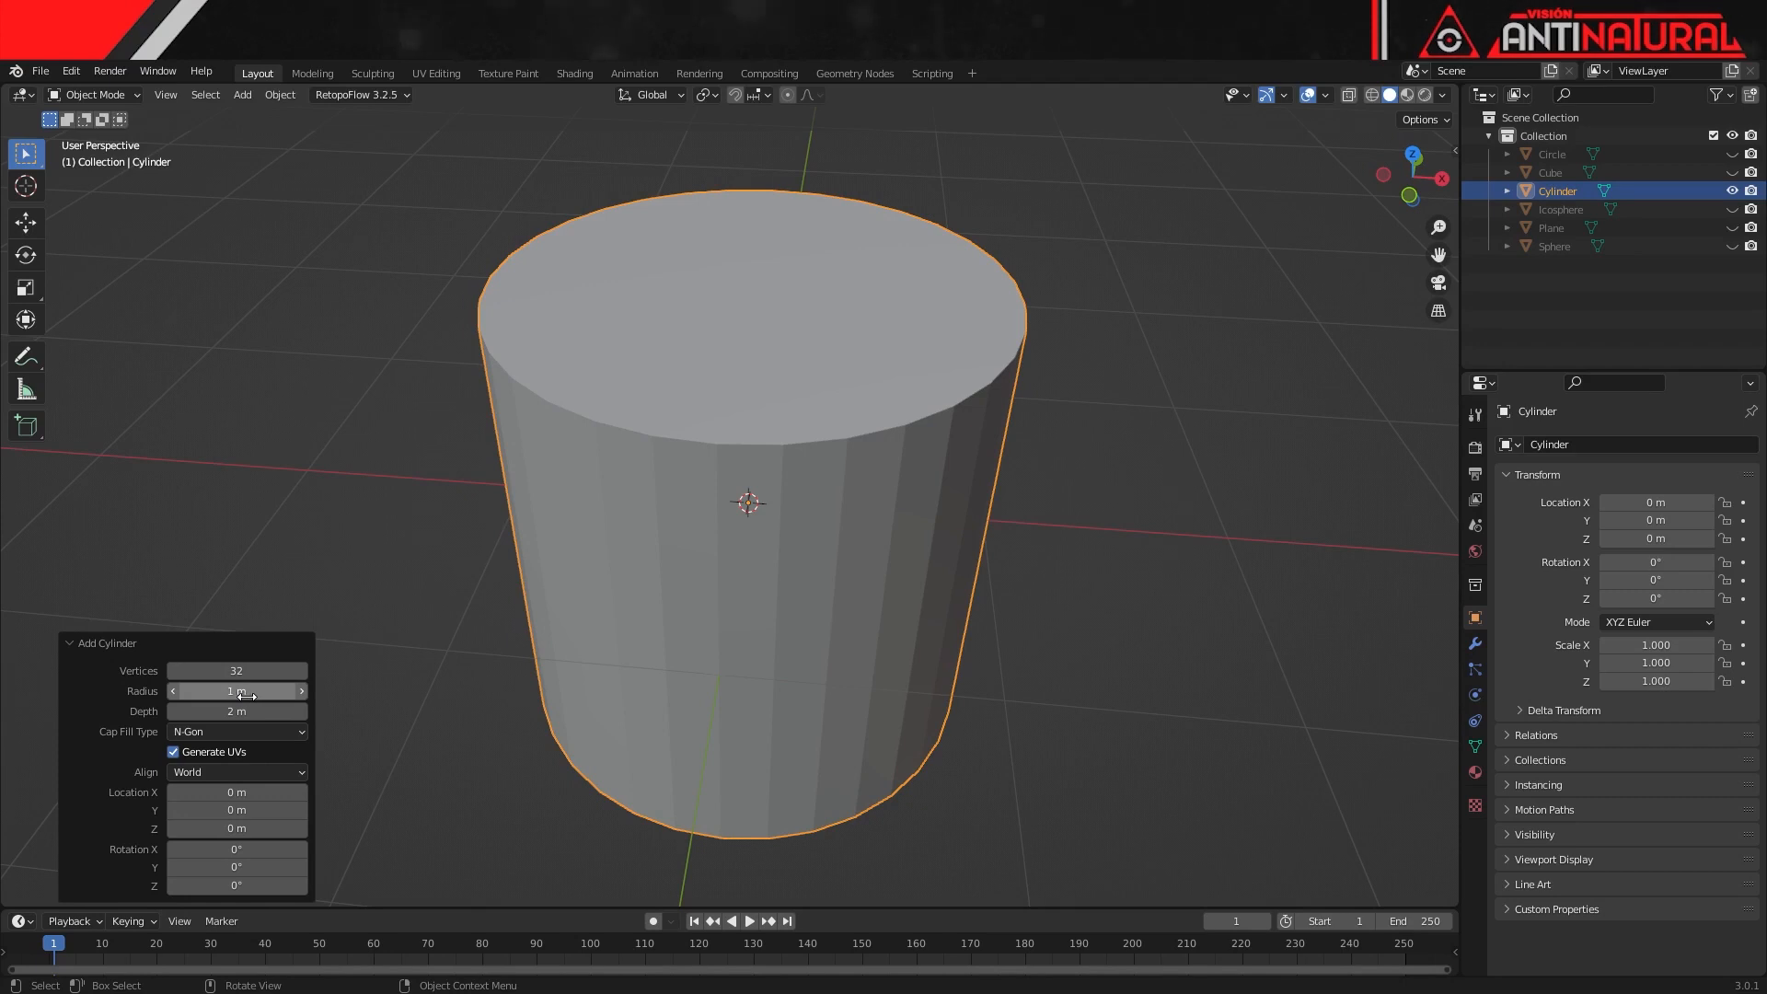
- Try larger radius and depth values on the cylinder, and restore the radius to 1 m and the depth to 2 m
{"action": "left_click_drag", "start_coordinate": [240, 693], "coordinate": [233, 693]}
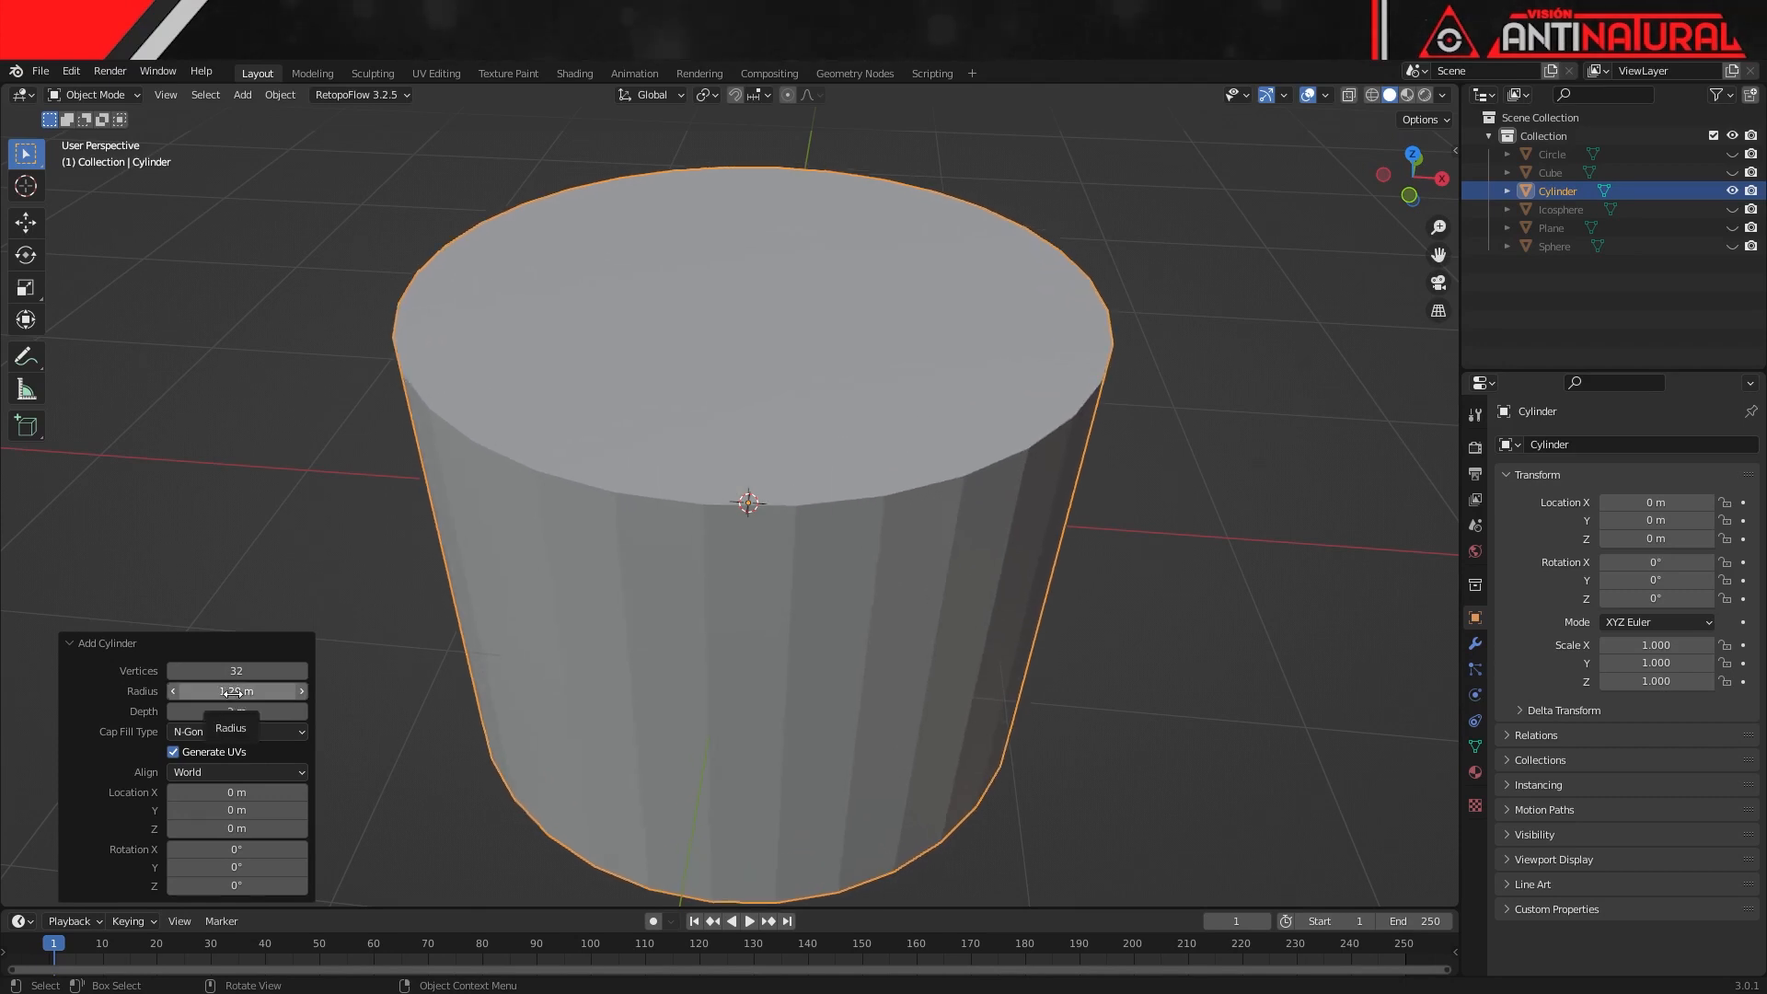
{"action": "left_click_drag", "start_coordinate": [236, 691], "coordinate": [210, 691]}
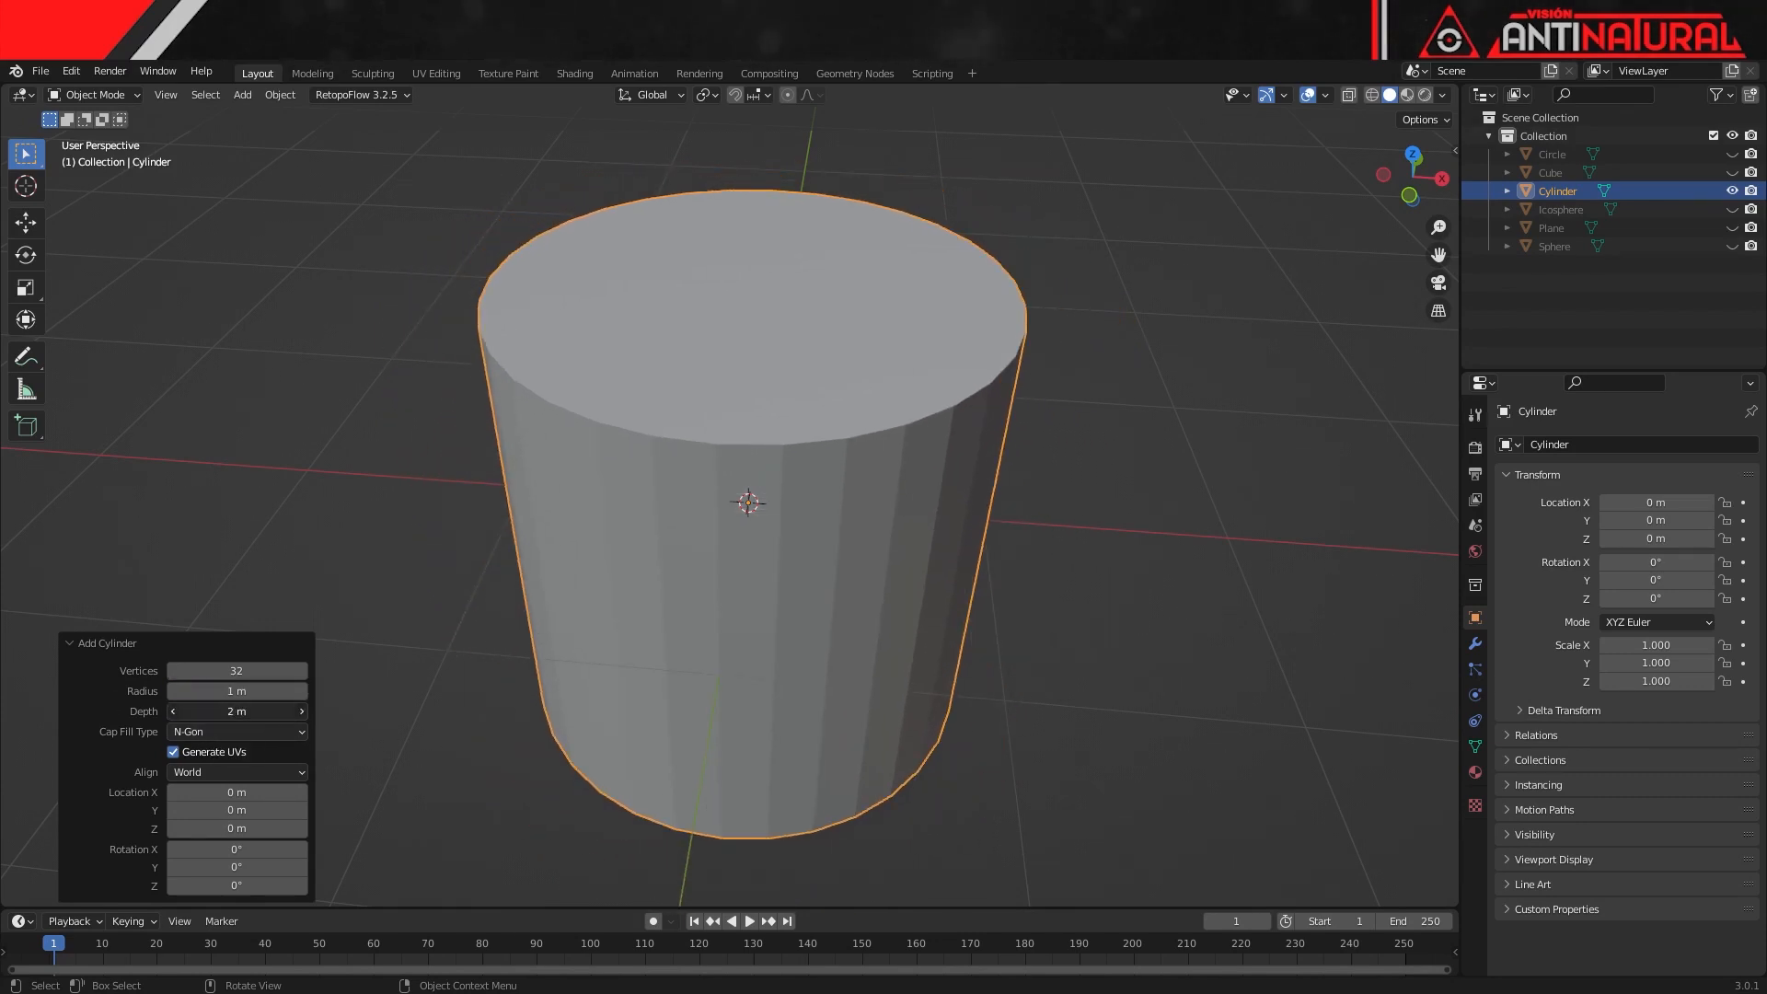
{"action": "mouse_move", "coordinate": [237, 712]}
{"action": "left_mouse_down"}
{"action": "mouse_move", "coordinate": [70, 751]}
{"action": "mouse_move", "coordinate": [146, 727]}
{"action": "mouse_move", "coordinate": [552, 716]}
{"action": "mouse_move", "coordinate": [246, 710]}
{"action": "left_mouse_up"}
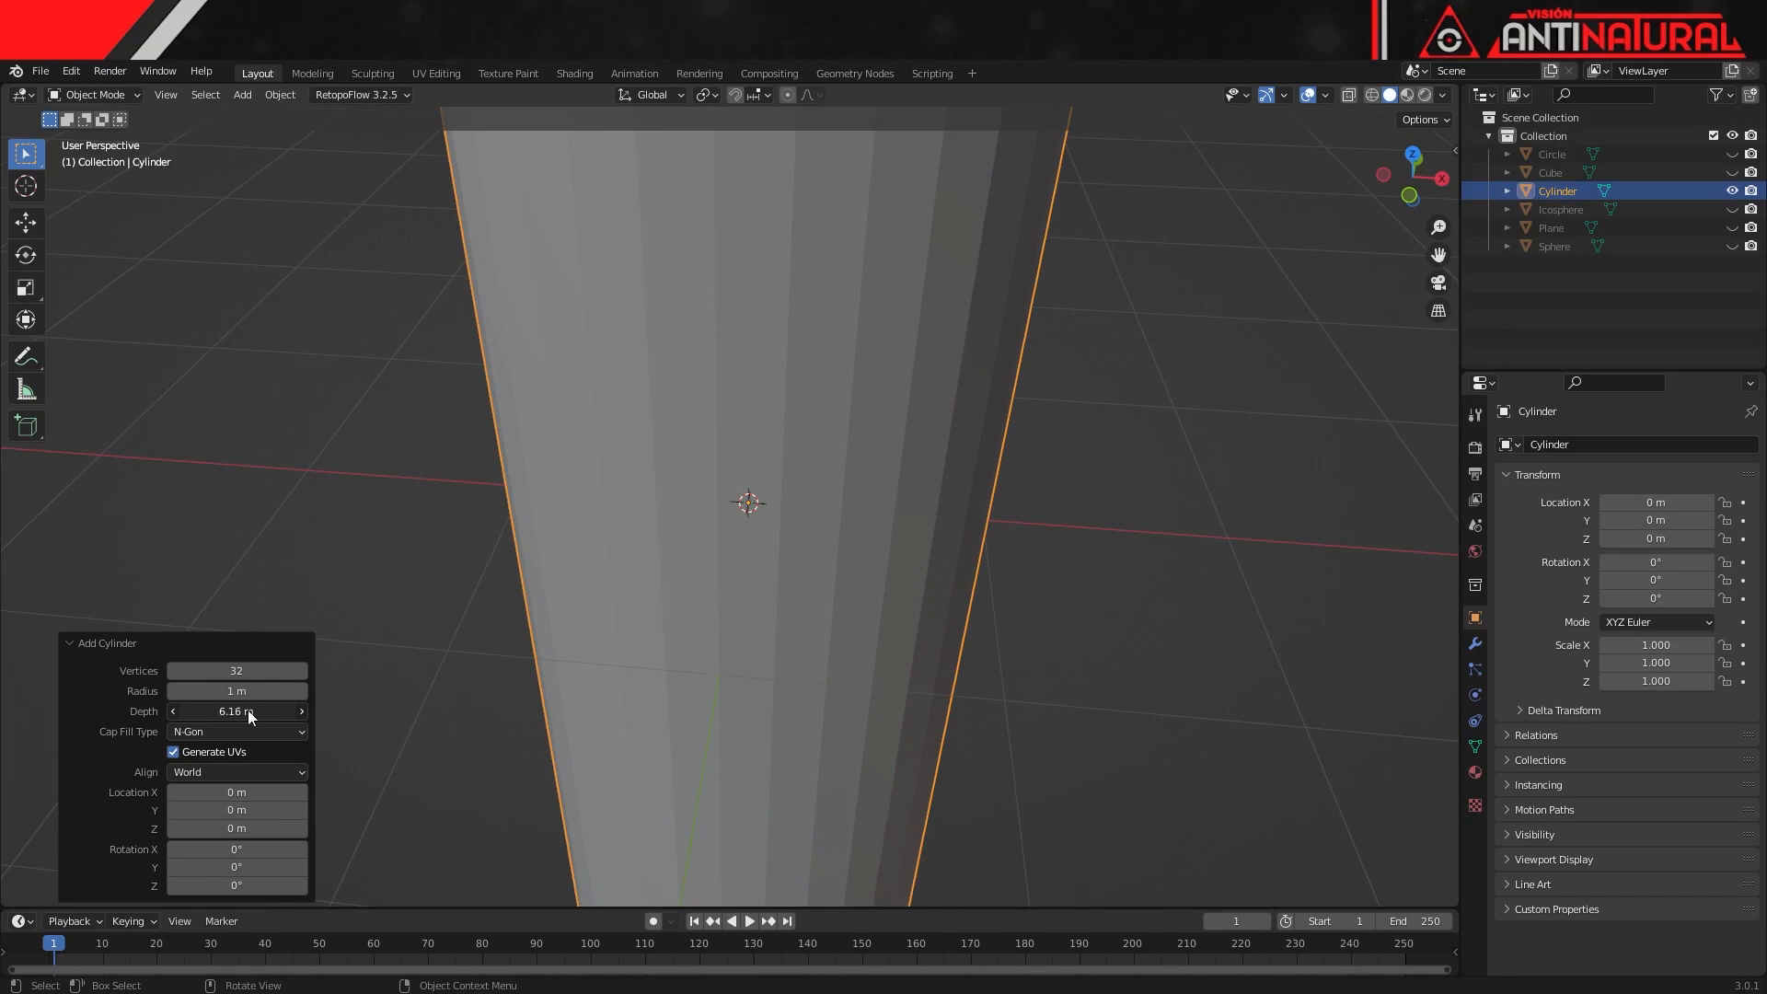
{"action": "scroll", "coordinate": [806, 490], "scroll_direction": "down", "scroll_amount": 5}
{"action": "key", "text": "BackSpace"}
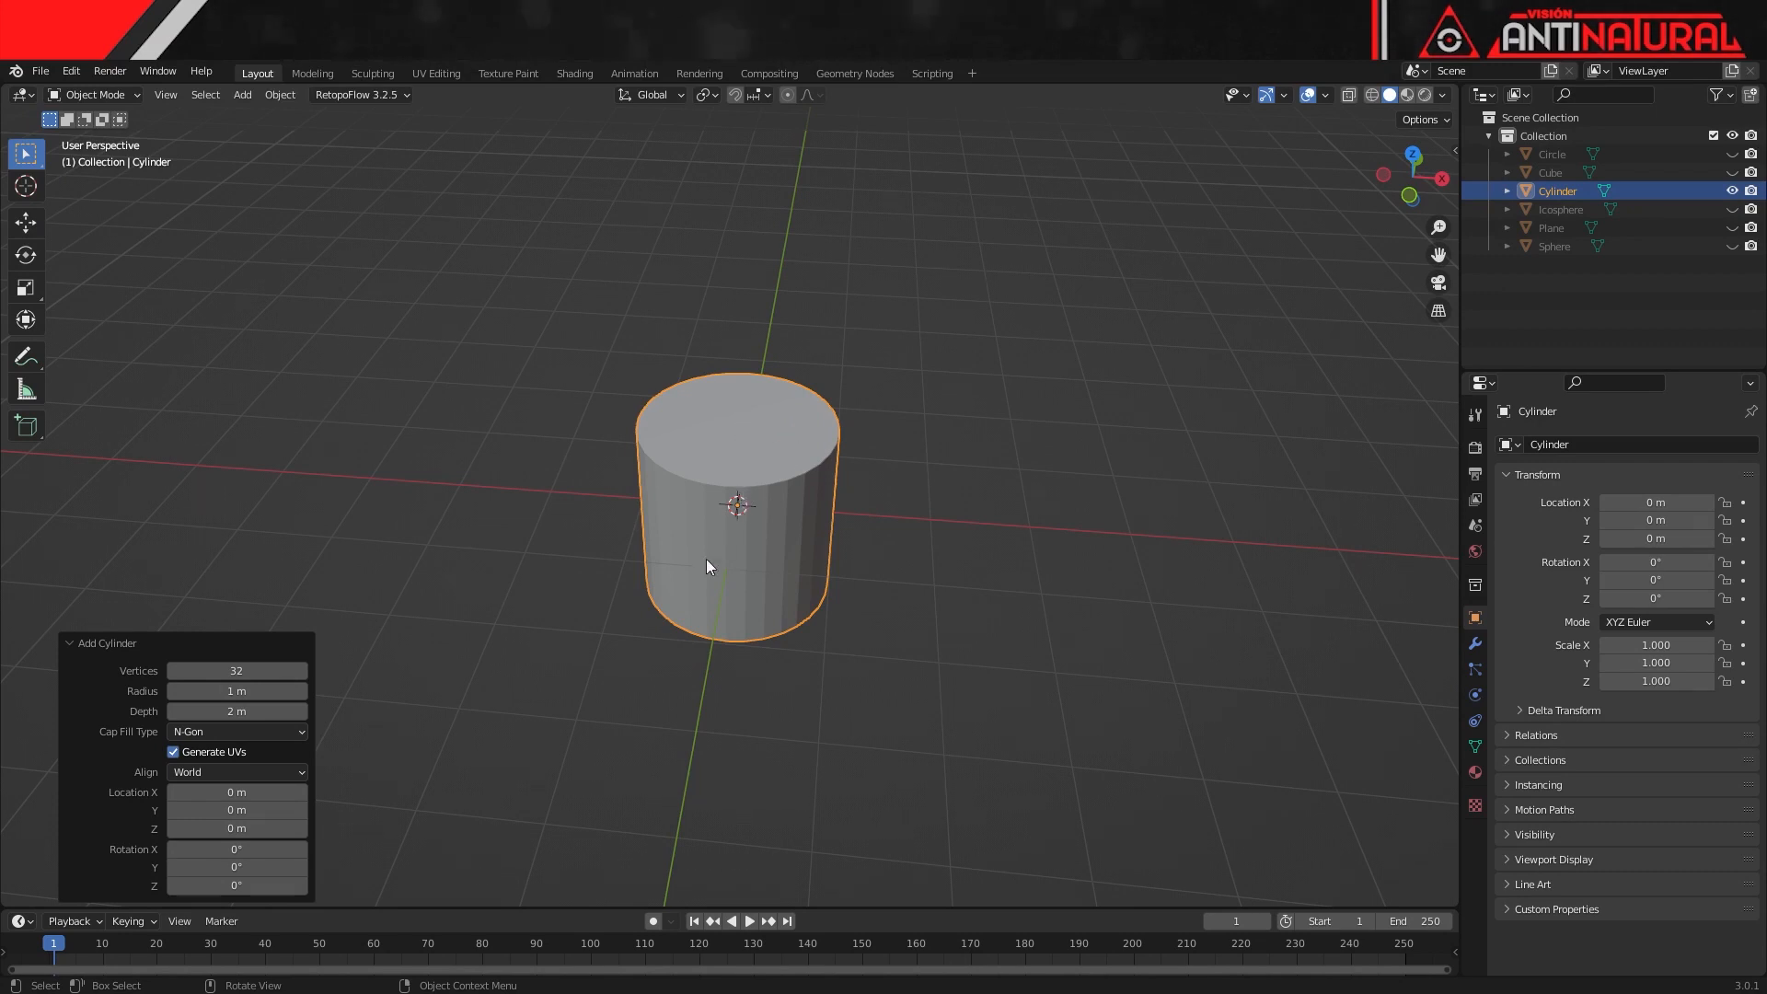
- Show the cylinder in wireframe, set its cap fill type to Nothing, and compare it in solid shading
{"action": "mouse_move", "coordinate": [739, 590]}
{"action": "middle_mouse_down"}
{"action": "mouse_move", "coordinate": [744, 451]}
{"action": "mouse_move", "coordinate": [718, 595]}
{"action": "mouse_move", "coordinate": [750, 577]}
{"action": "middle_mouse_up"}
{"action": "scroll", "coordinate": [753, 575], "scroll_direction": "up", "scroll_amount": 1}
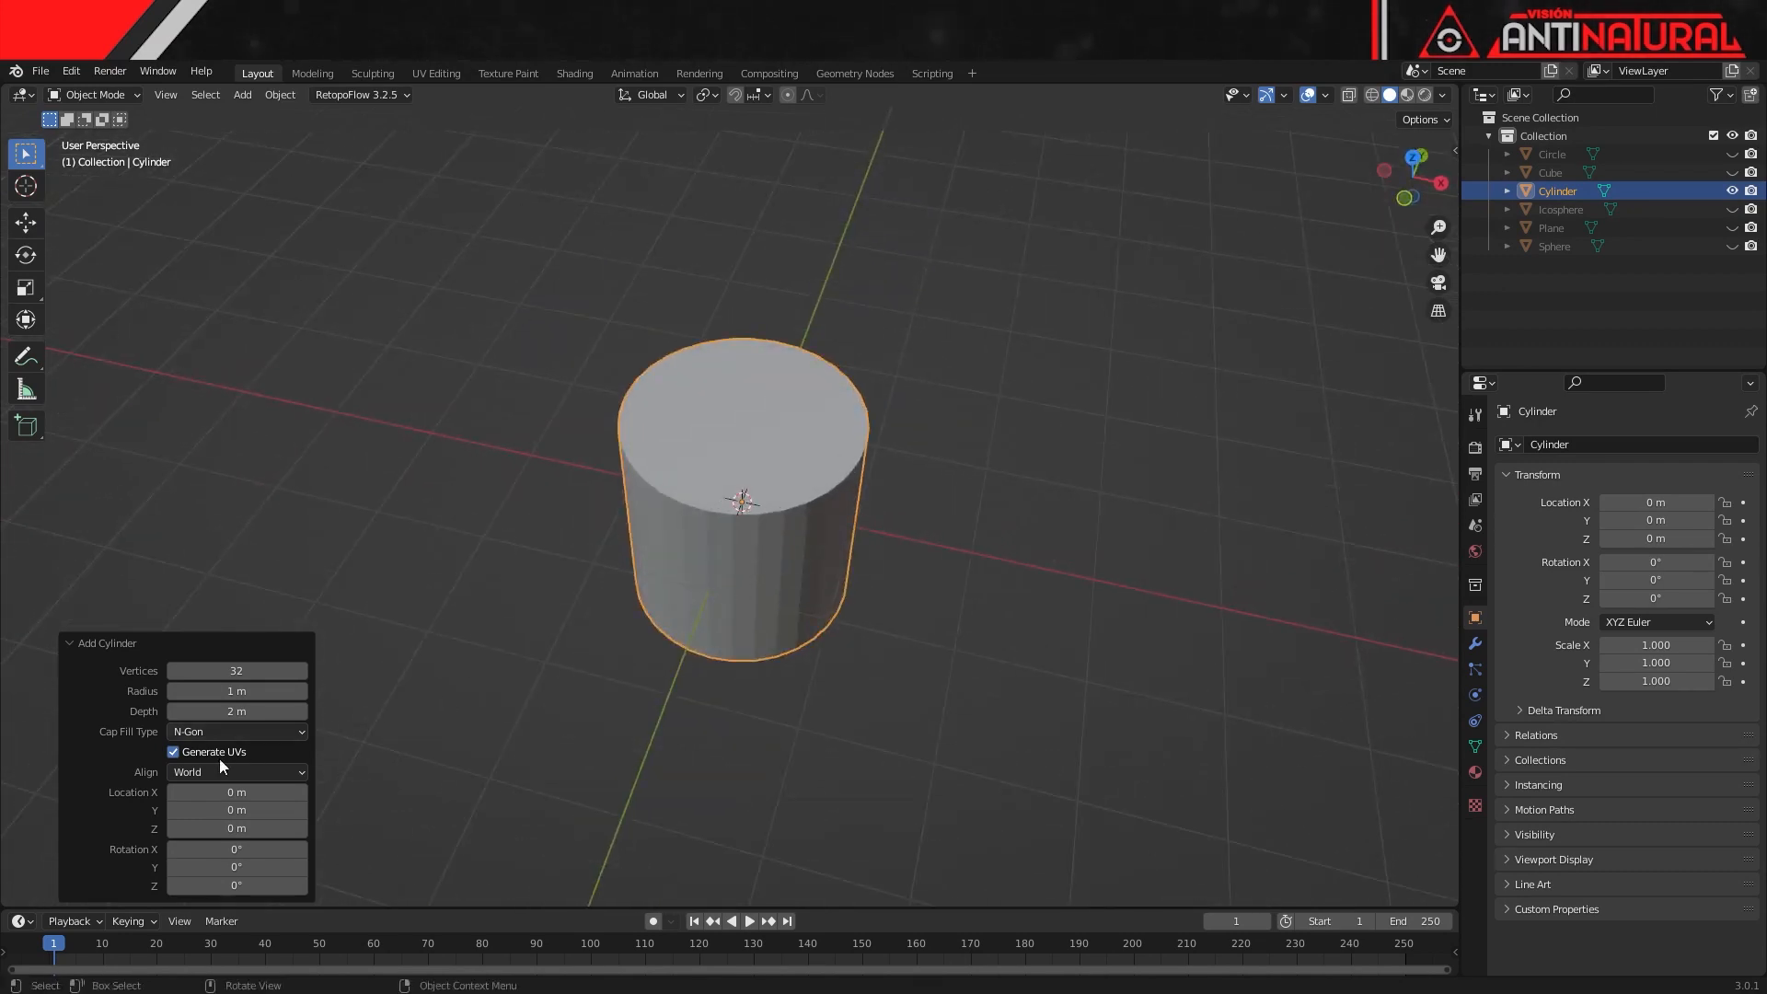
{"action": "left_click", "coordinate": [1372, 96]}
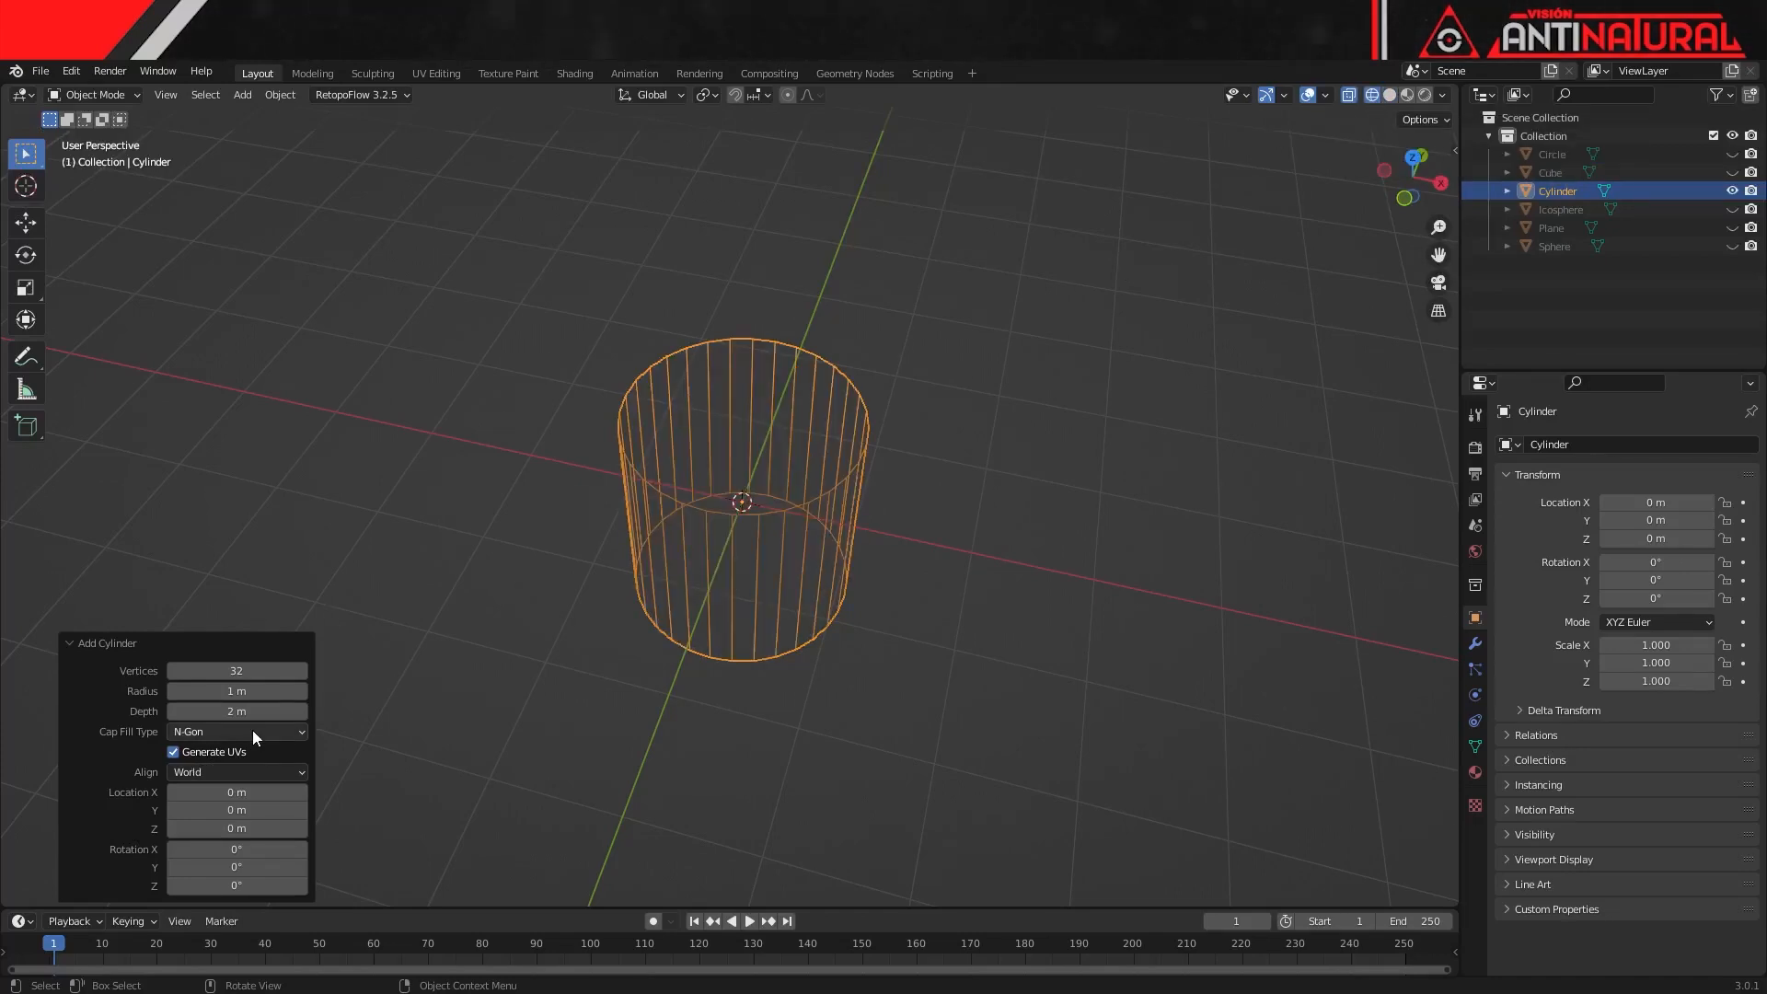
{"action": "left_click", "coordinate": [221, 730]}
{"action": "left_click", "coordinate": [218, 753]}
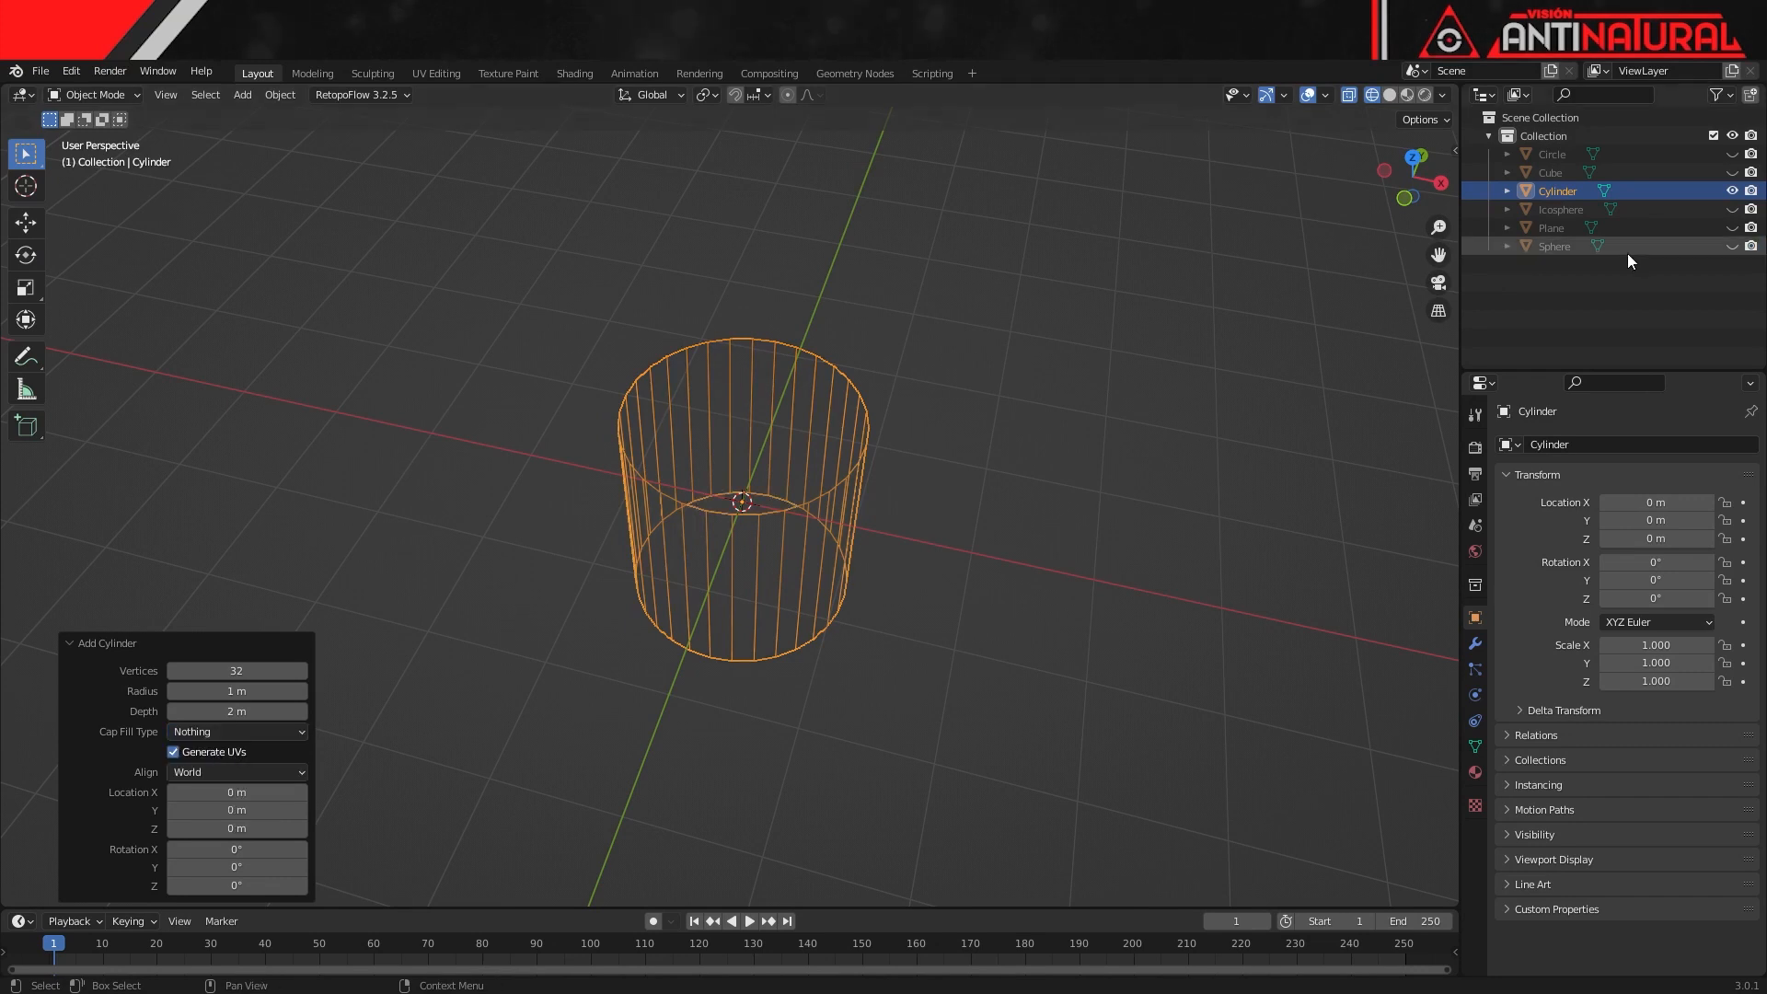
{"action": "left_click", "coordinate": [1390, 96]}
{"action": "left_click", "coordinate": [1372, 95]}
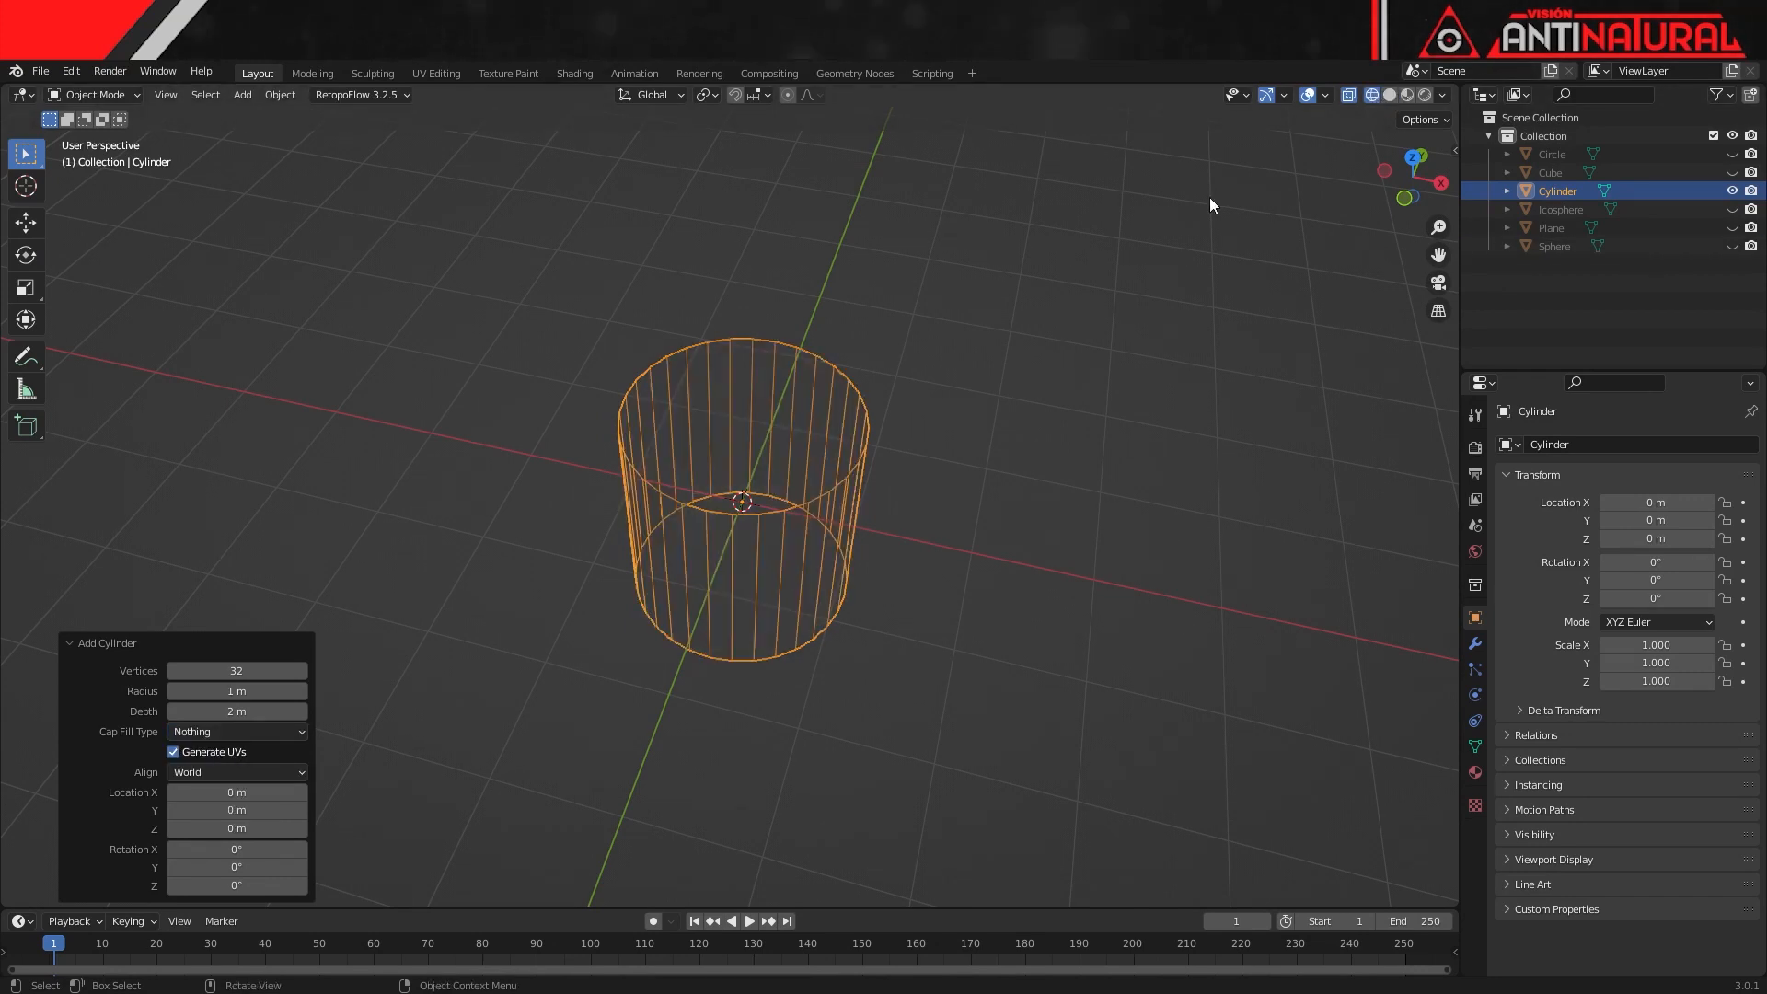
- Set the cylinder's cap fill type to Triangle Fan, and return it to N-Gon with solid shading
{"action": "left_click", "coordinate": [234, 732]}
{"action": "left_click", "coordinate": [234, 793]}
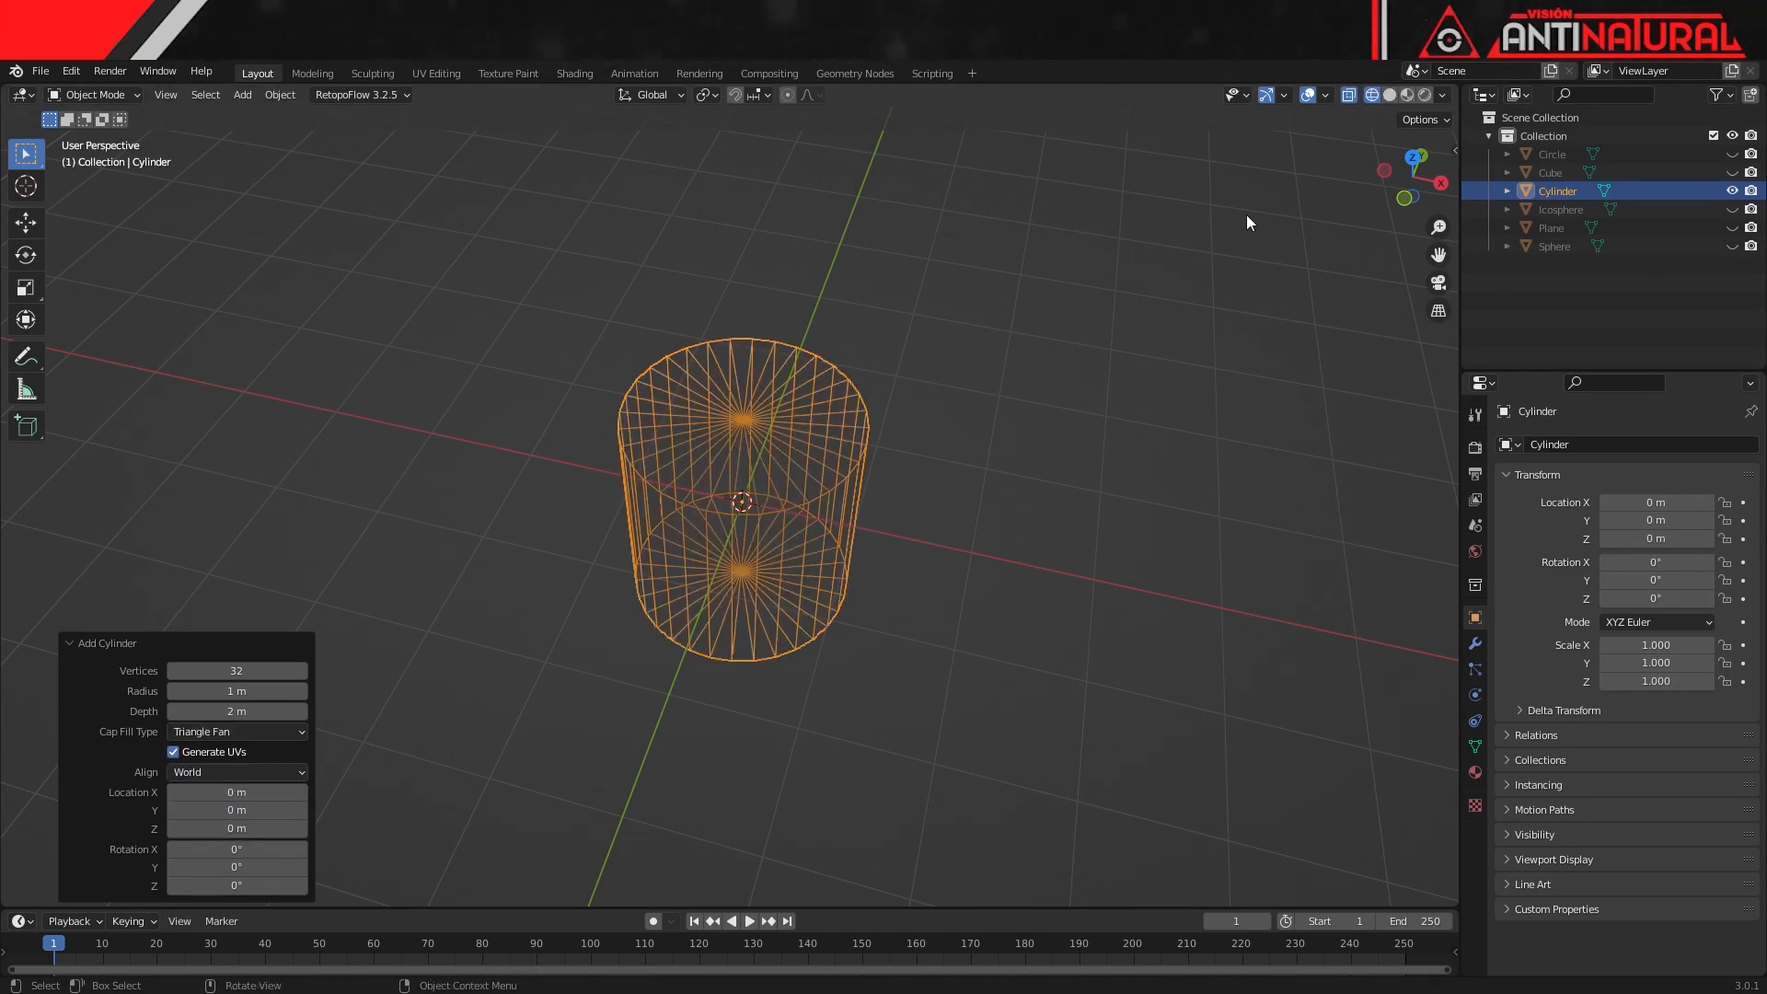
{"action": "left_click", "coordinate": [203, 730]}
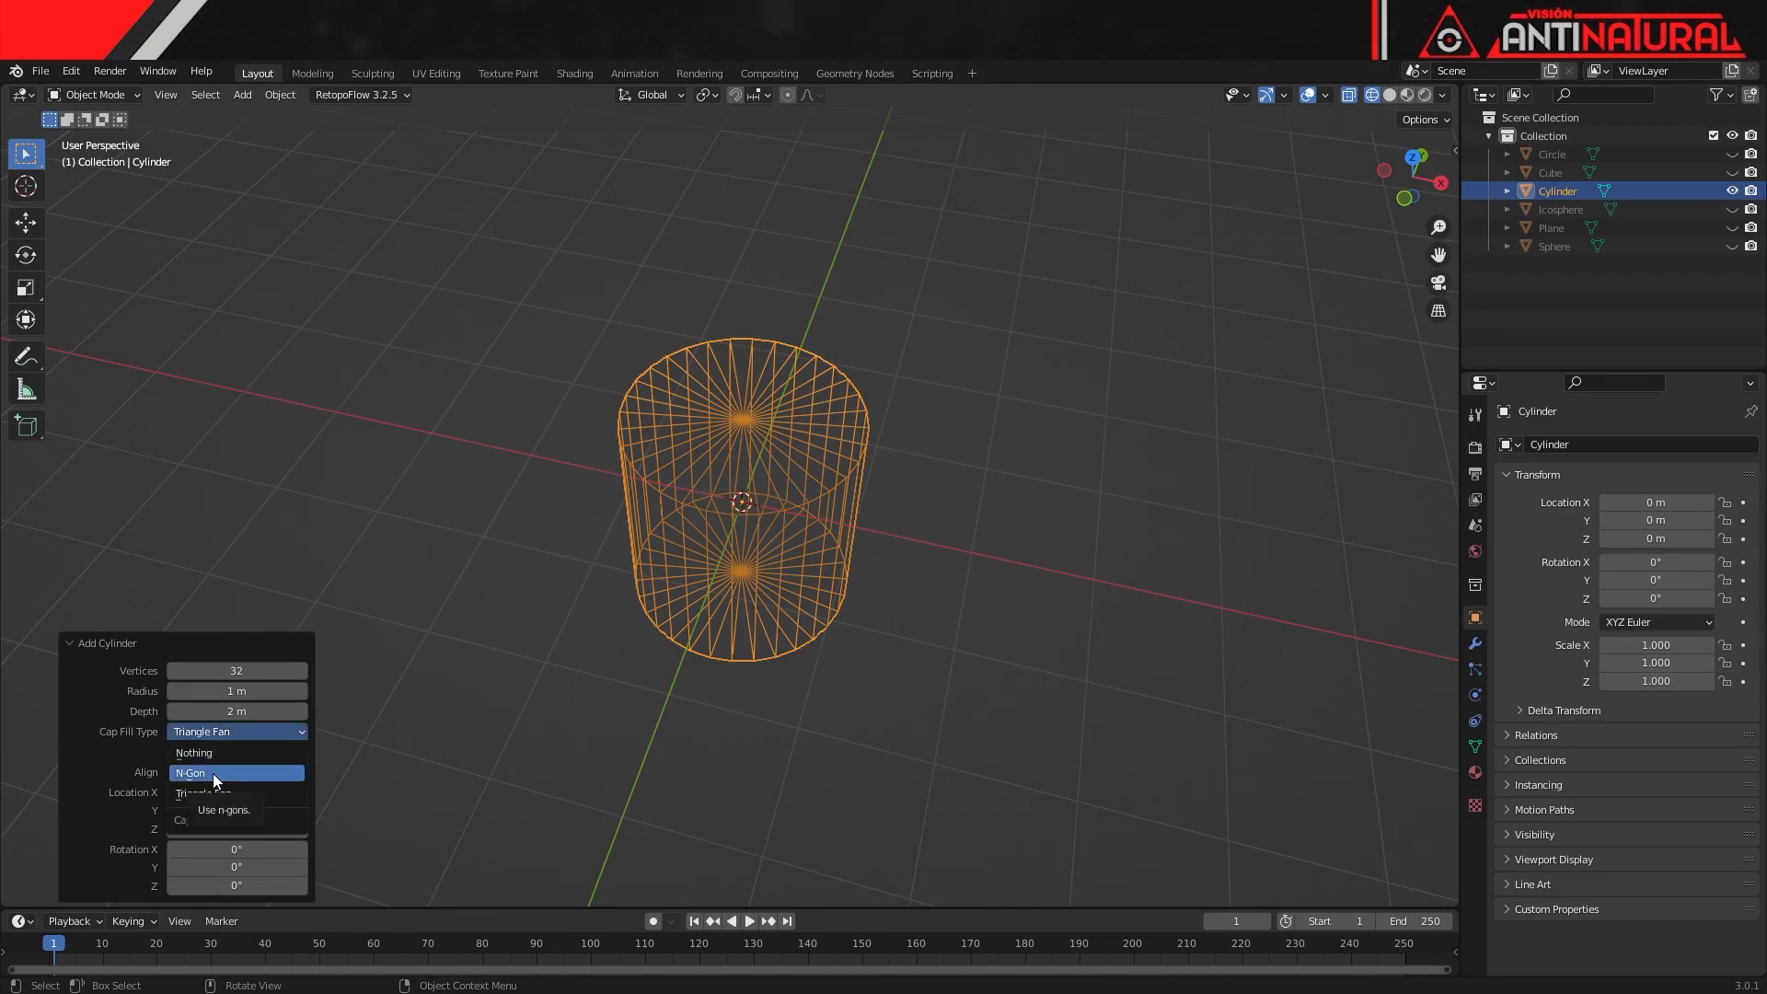
{"action": "left_click", "coordinate": [213, 773]}
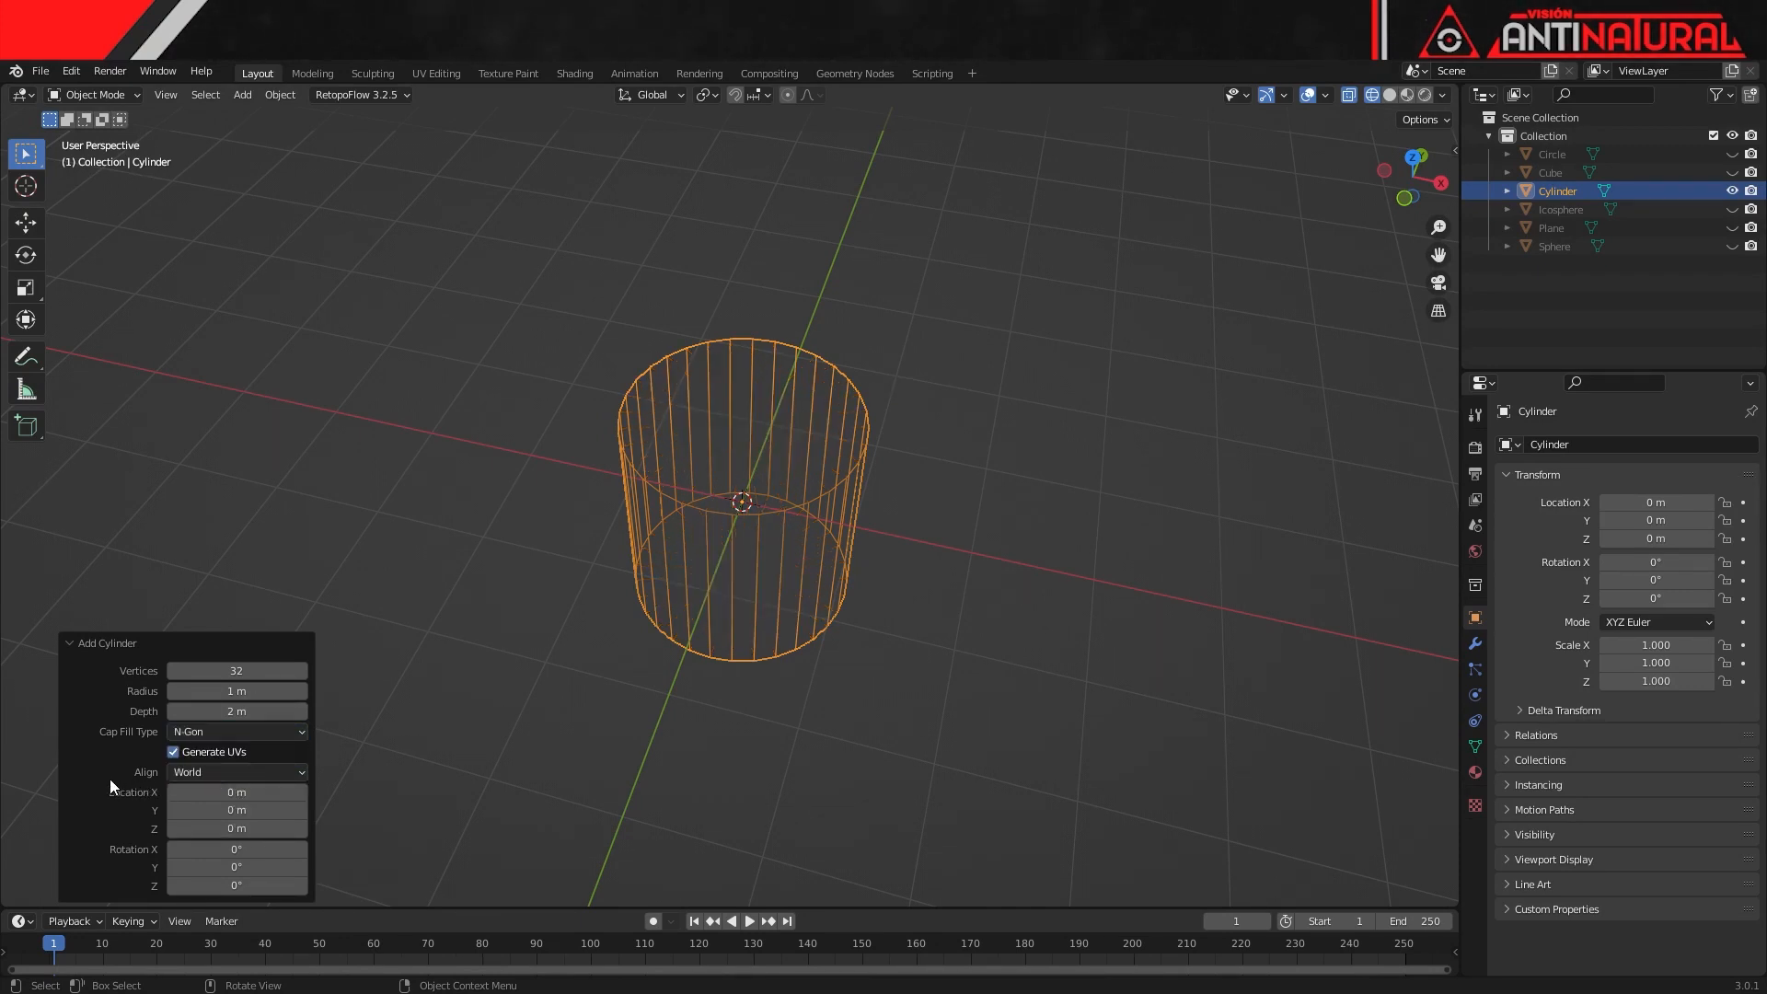
{"action": "left_click", "coordinate": [1389, 95]}
{"action": "scroll", "coordinate": [637, 587], "scroll_direction": "up", "scroll_amount": 3}
{"action": "scroll", "coordinate": [674, 591], "scroll_direction": "down", "scroll_amount": 1}
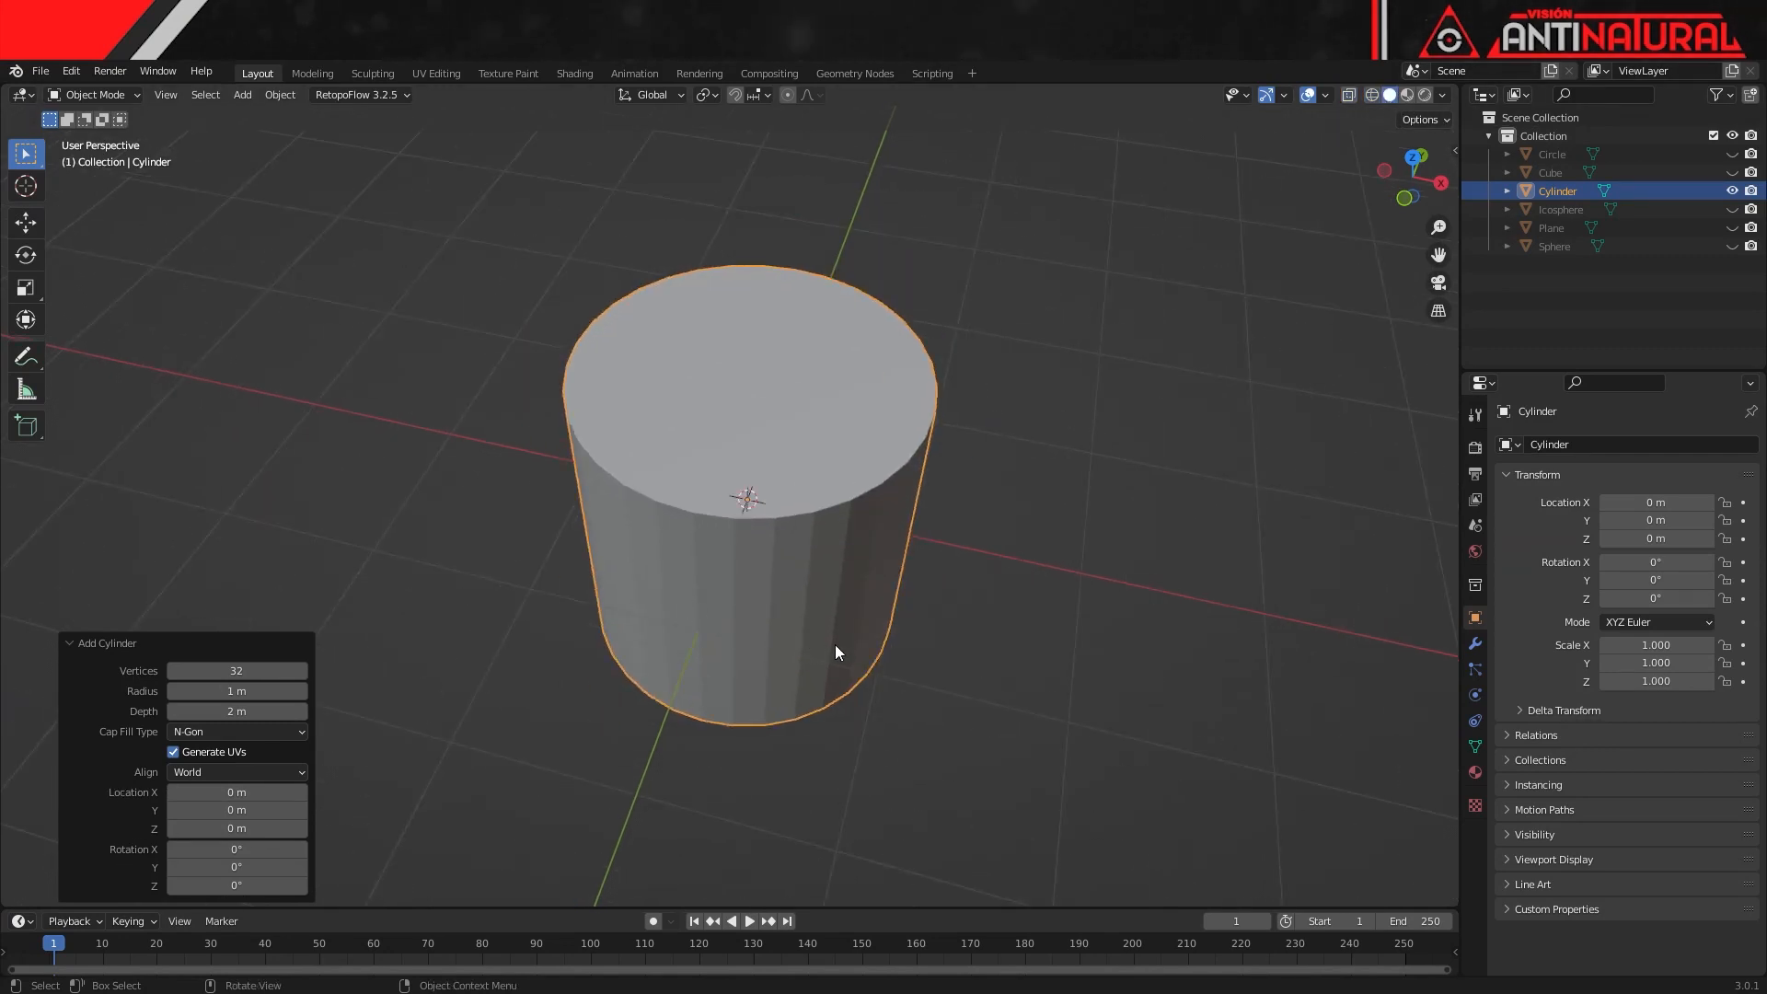
{"action": "middle_click_drag", "start_coordinate": [836, 653], "coordinate": [848, 623]}
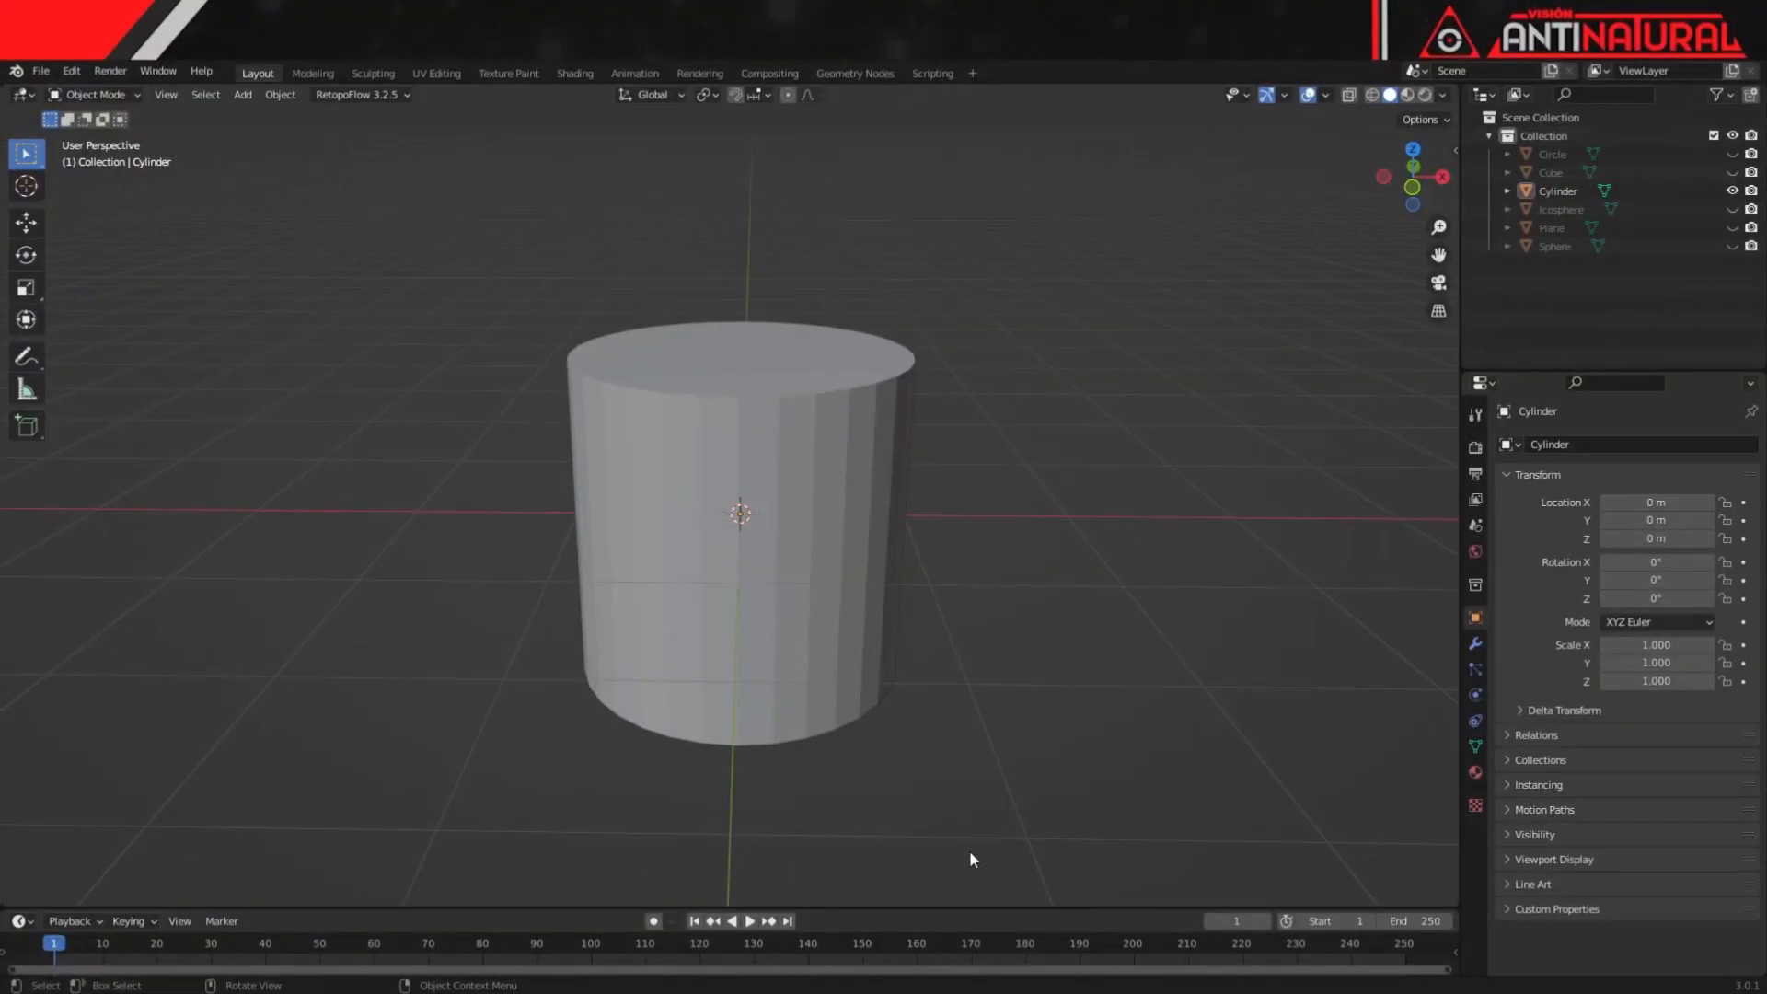
- Hide the cylinder and add a cone mesh at the world origin
{"action": "left_click", "coordinate": [1732, 192]}
{"action": "key", "text": "shift+a"}
{"action": "mouse_move", "coordinate": [538, 429]}
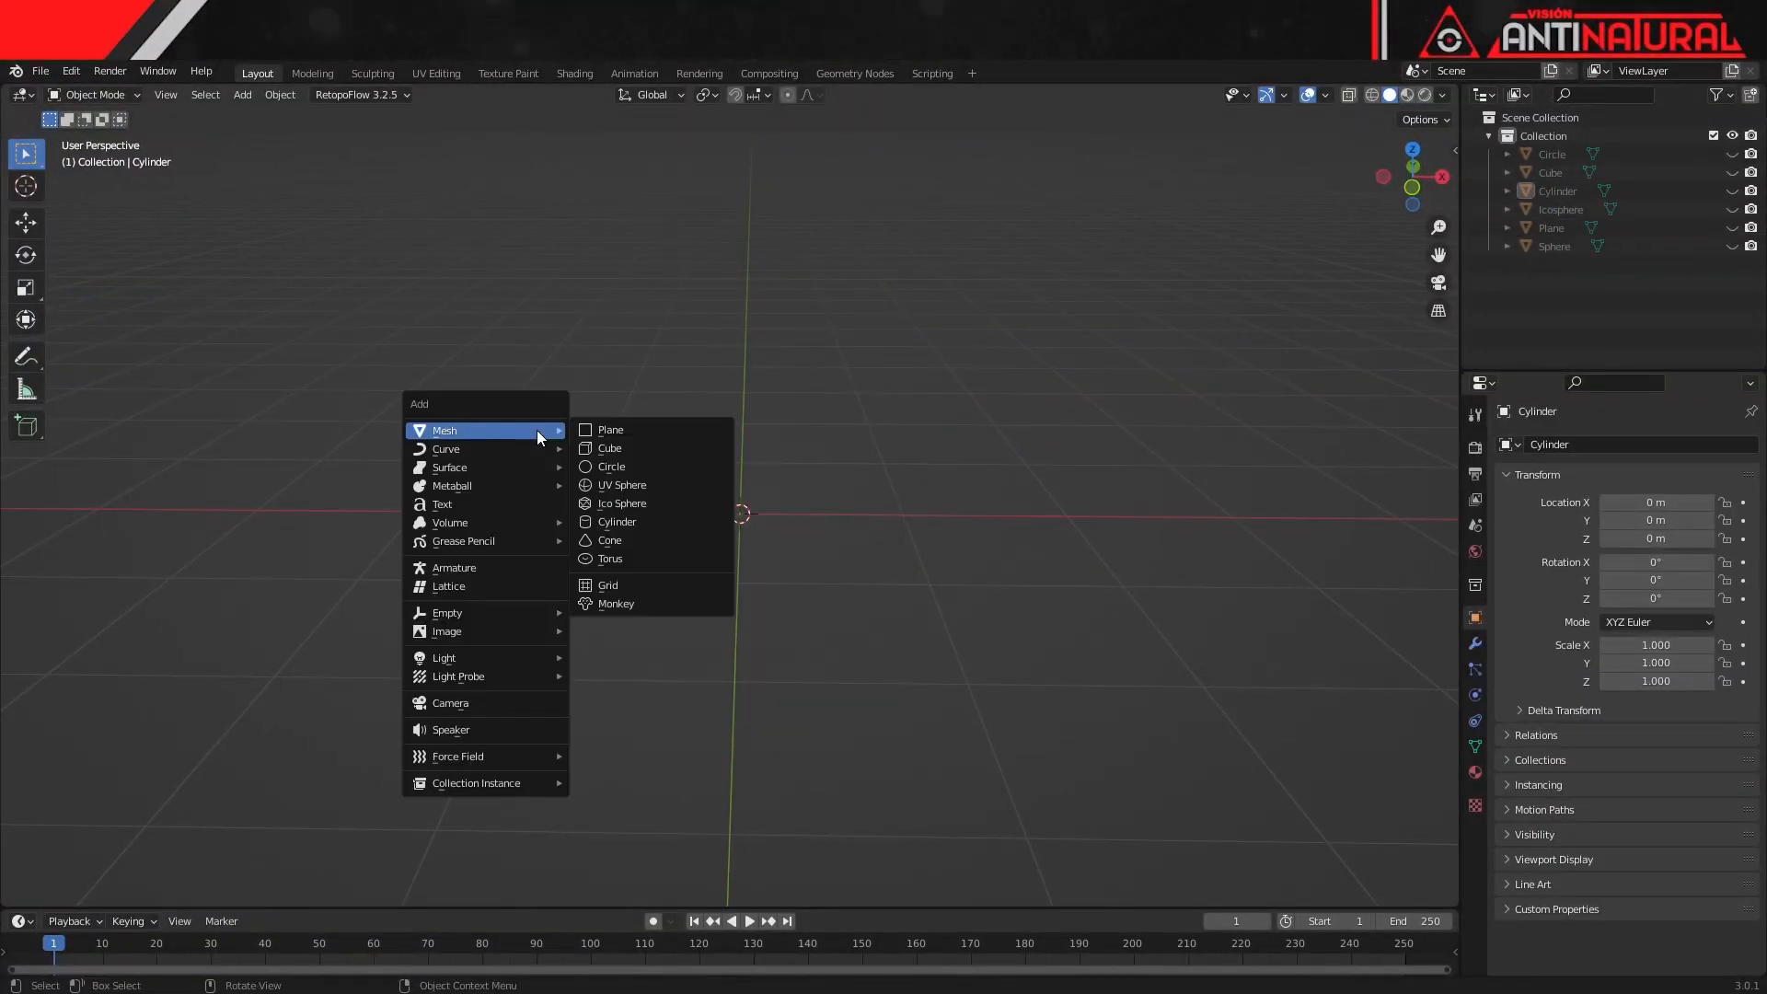
{"action": "left_click", "coordinate": [638, 543]}
{"action": "mouse_move", "coordinate": [924, 769]}
{"action": "middle_mouse_down"}
{"action": "mouse_move", "coordinate": [928, 754]}
{"action": "mouse_move", "coordinate": [893, 760]}
{"action": "middle_mouse_up"}
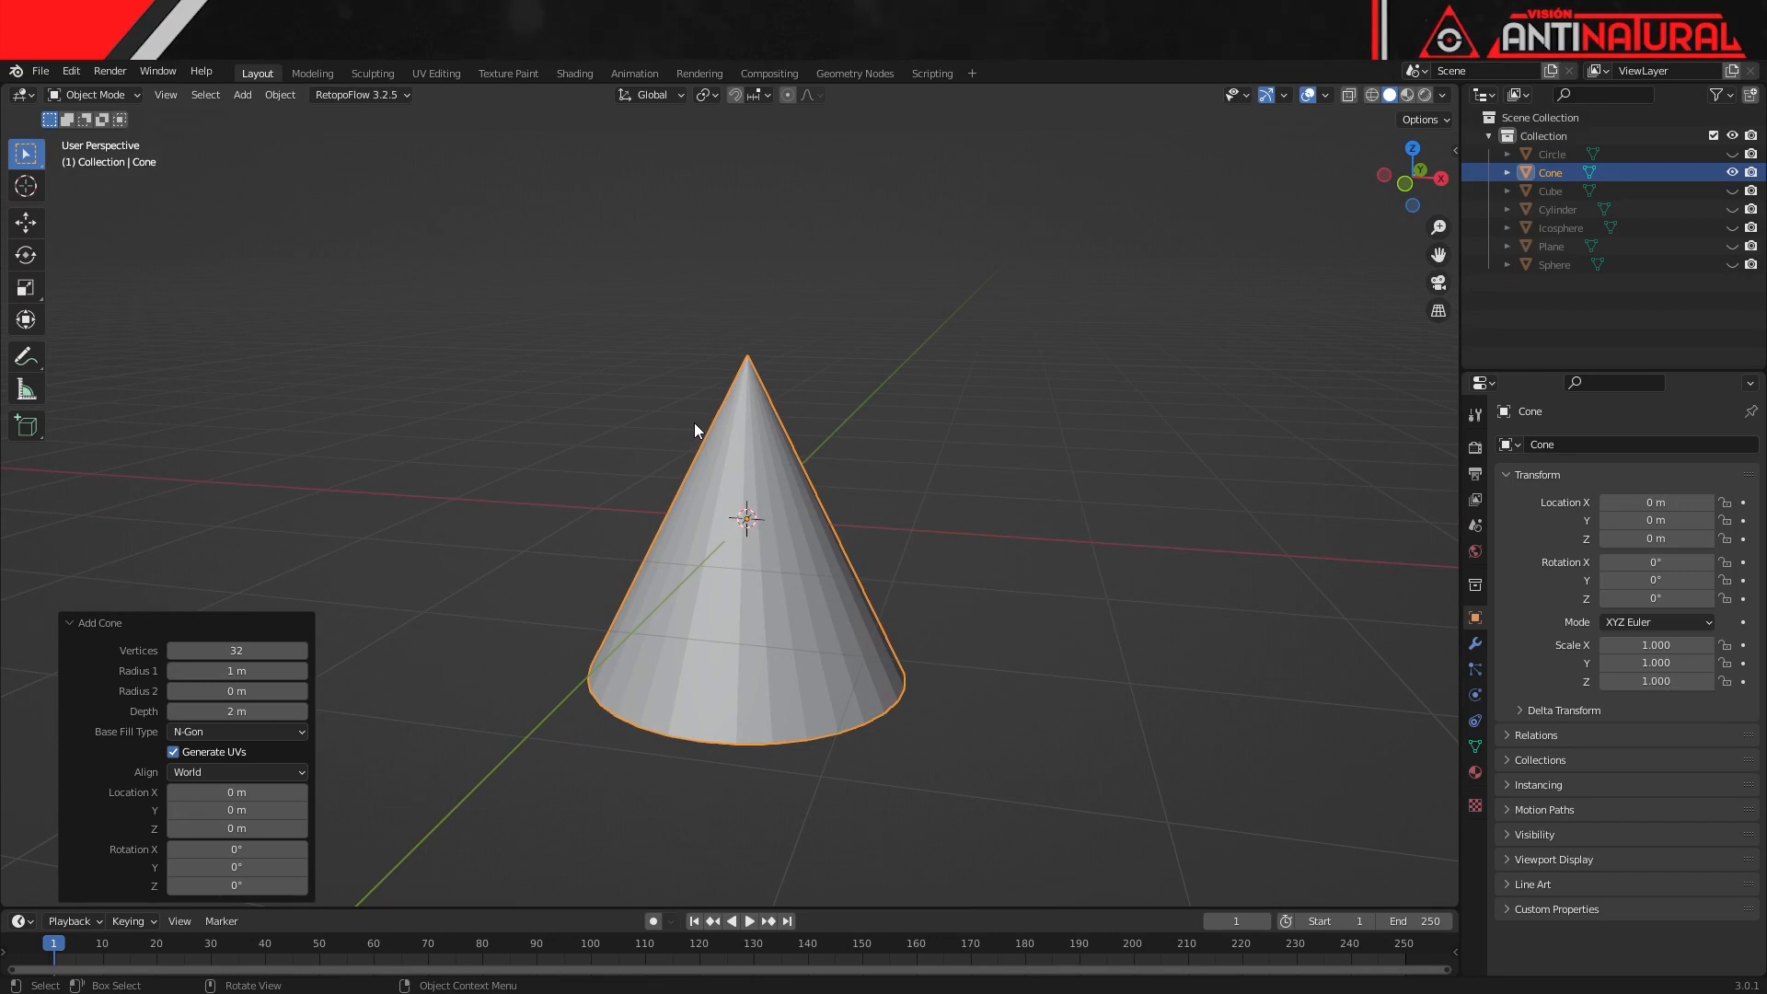
- Try another vertex count on the cone, and set its vertices back to 32
{"action": "left_click_drag", "start_coordinate": [258, 651], "coordinate": [258, 651]}
{"action": "left_click", "coordinate": [226, 650]}
{"action": "type", "text": "32"}
{"action": "key", "text": "Return"}
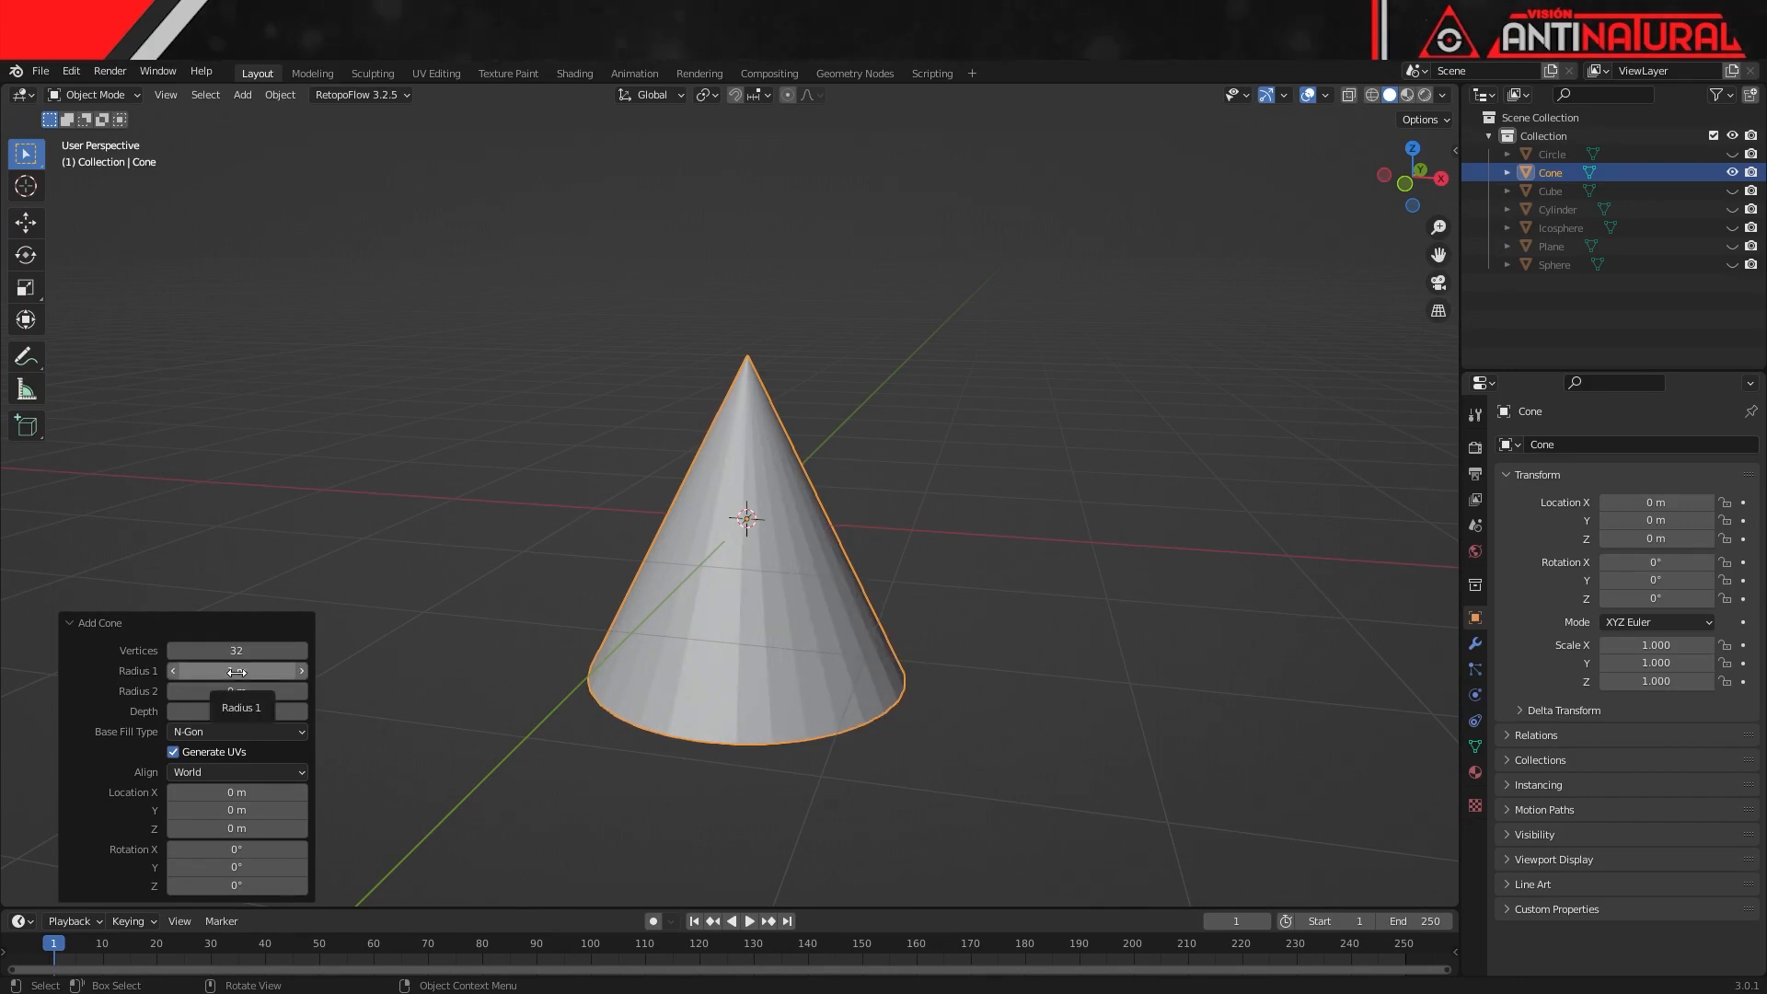
- Try other Radius 1 and Radius 2 values on the cone, restoring Radius 1 to 1 m and Radius 2 to 0 m
{"action": "left_click_drag", "start_coordinate": [237, 673], "coordinate": [272, 682]}
{"action": "right_click", "coordinate": [273, 682]}
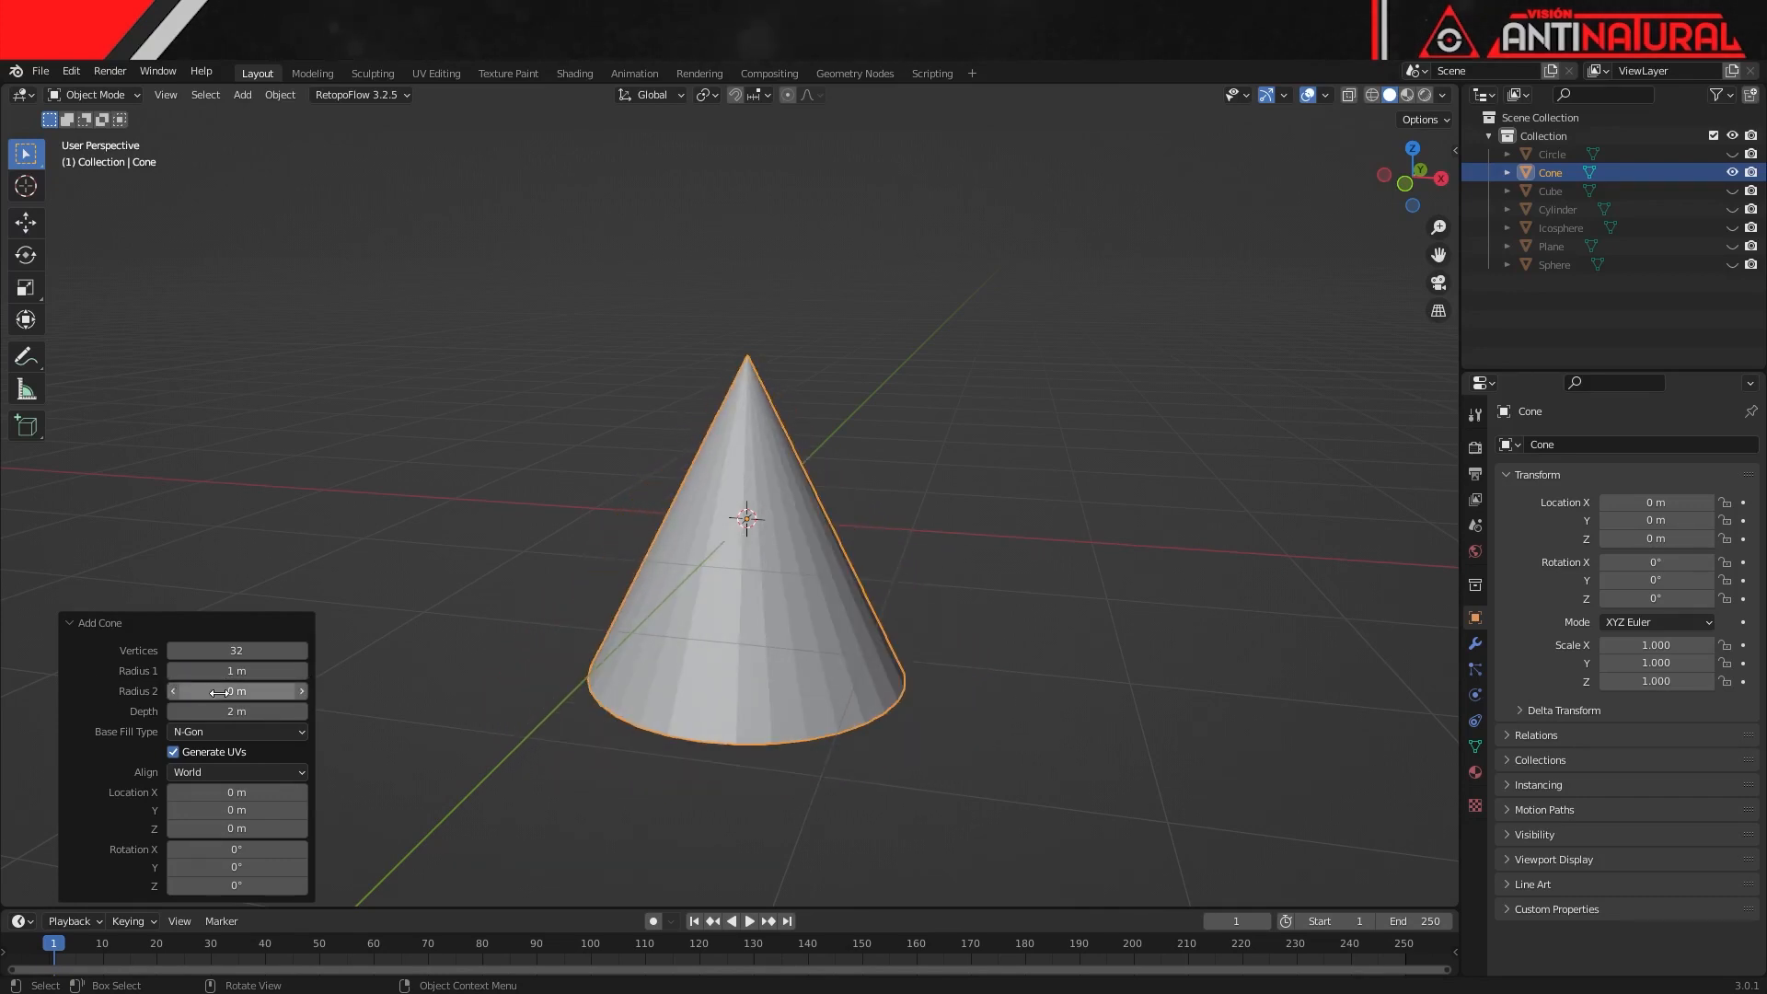
{"action": "mouse_move", "coordinate": [234, 694]}
{"action": "left_mouse_down"}
{"action": "mouse_move", "coordinate": [265, 691]}
{"action": "mouse_move", "coordinate": [233, 693]}
{"action": "left_mouse_up"}
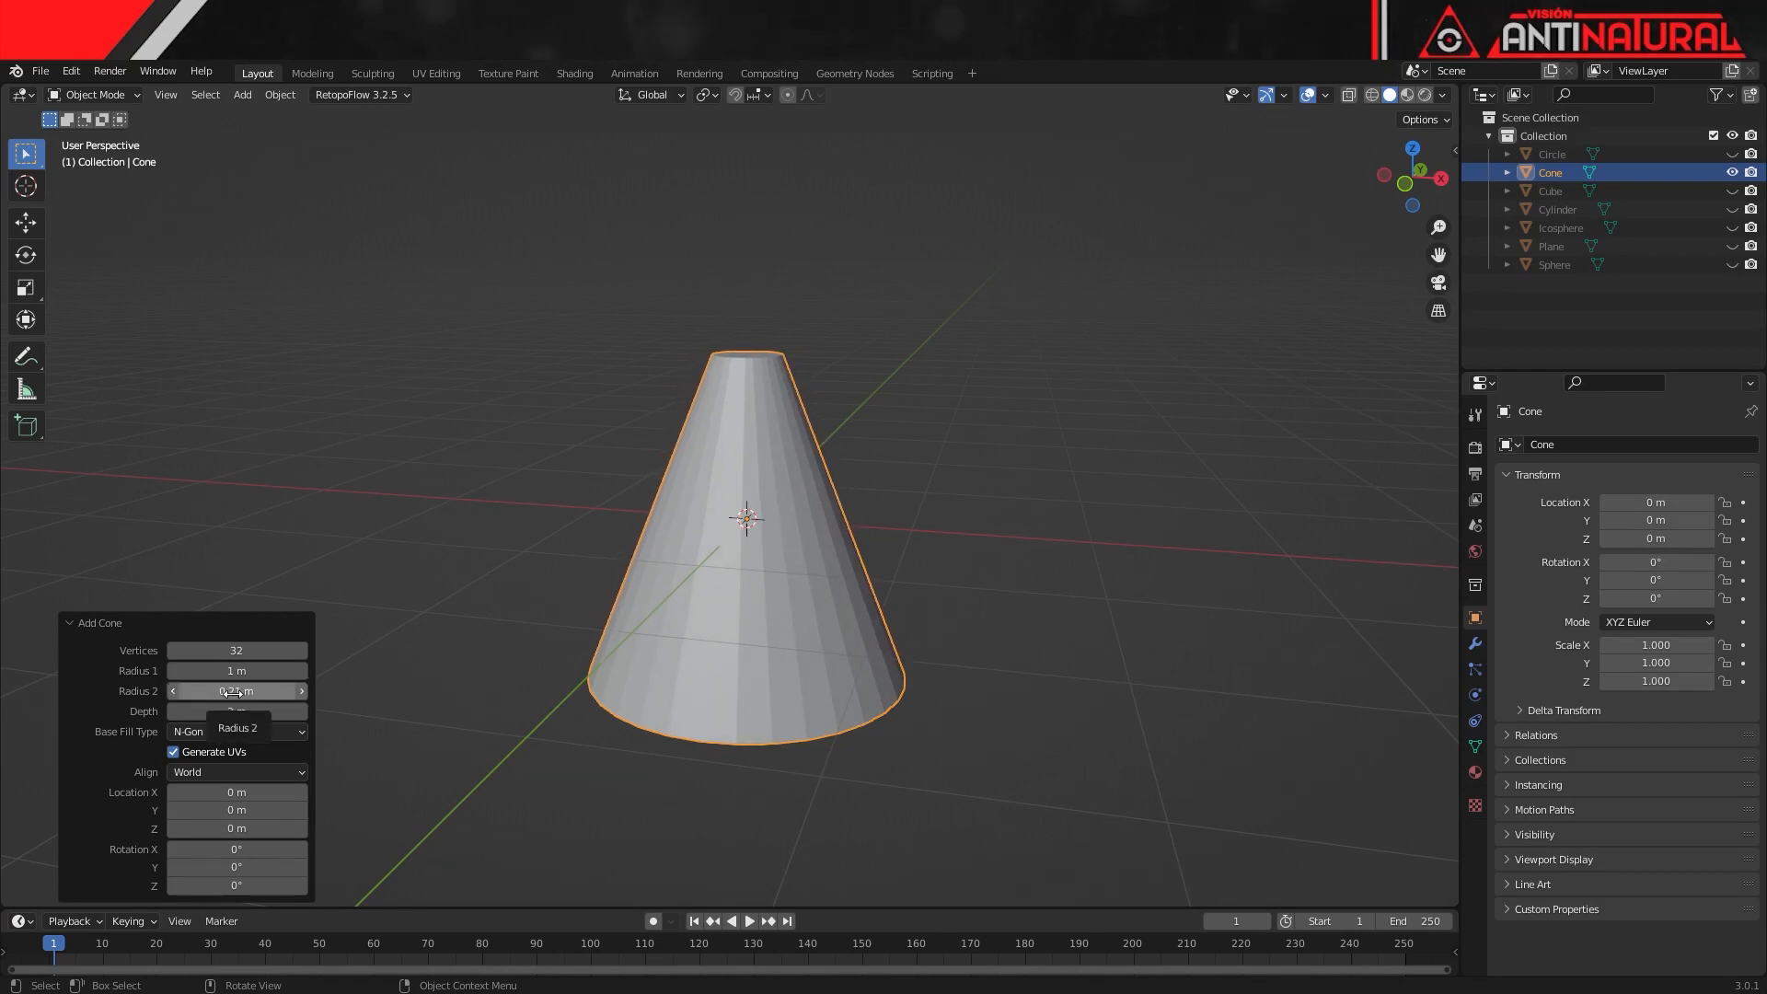
{"action": "left_click", "coordinate": [233, 692]}
{"action": "type", "text": "0"}
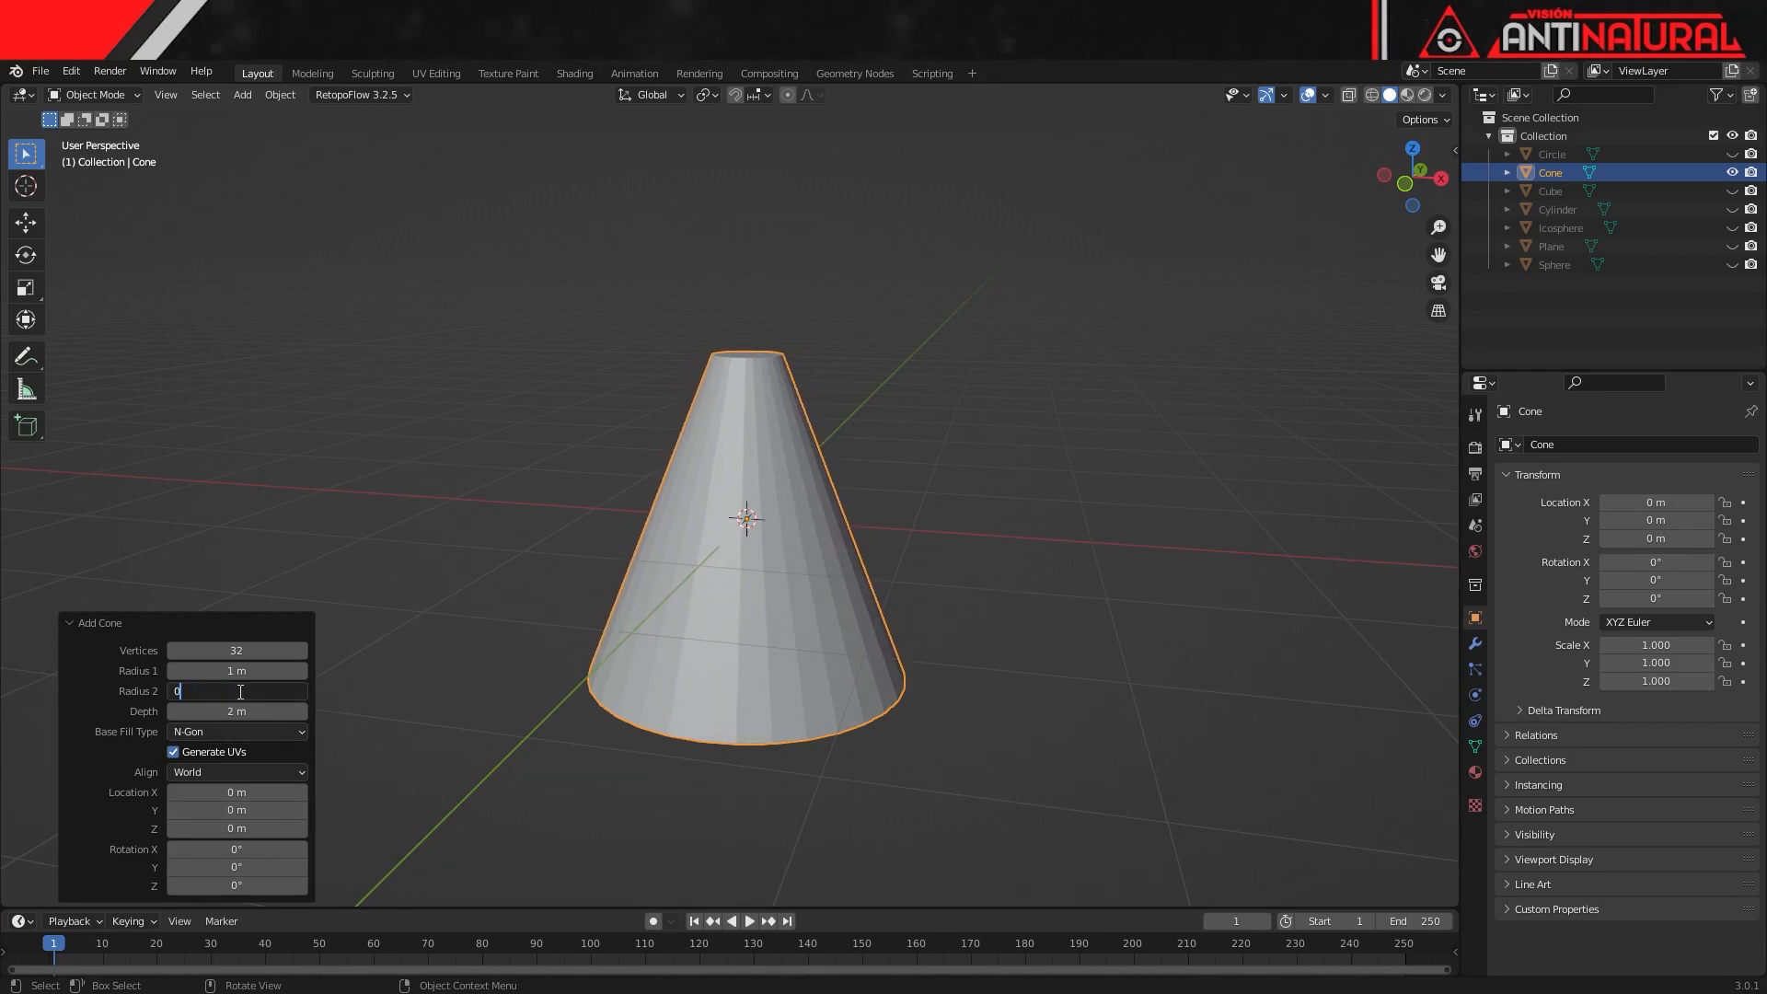
{"action": "key", "text": "Return"}
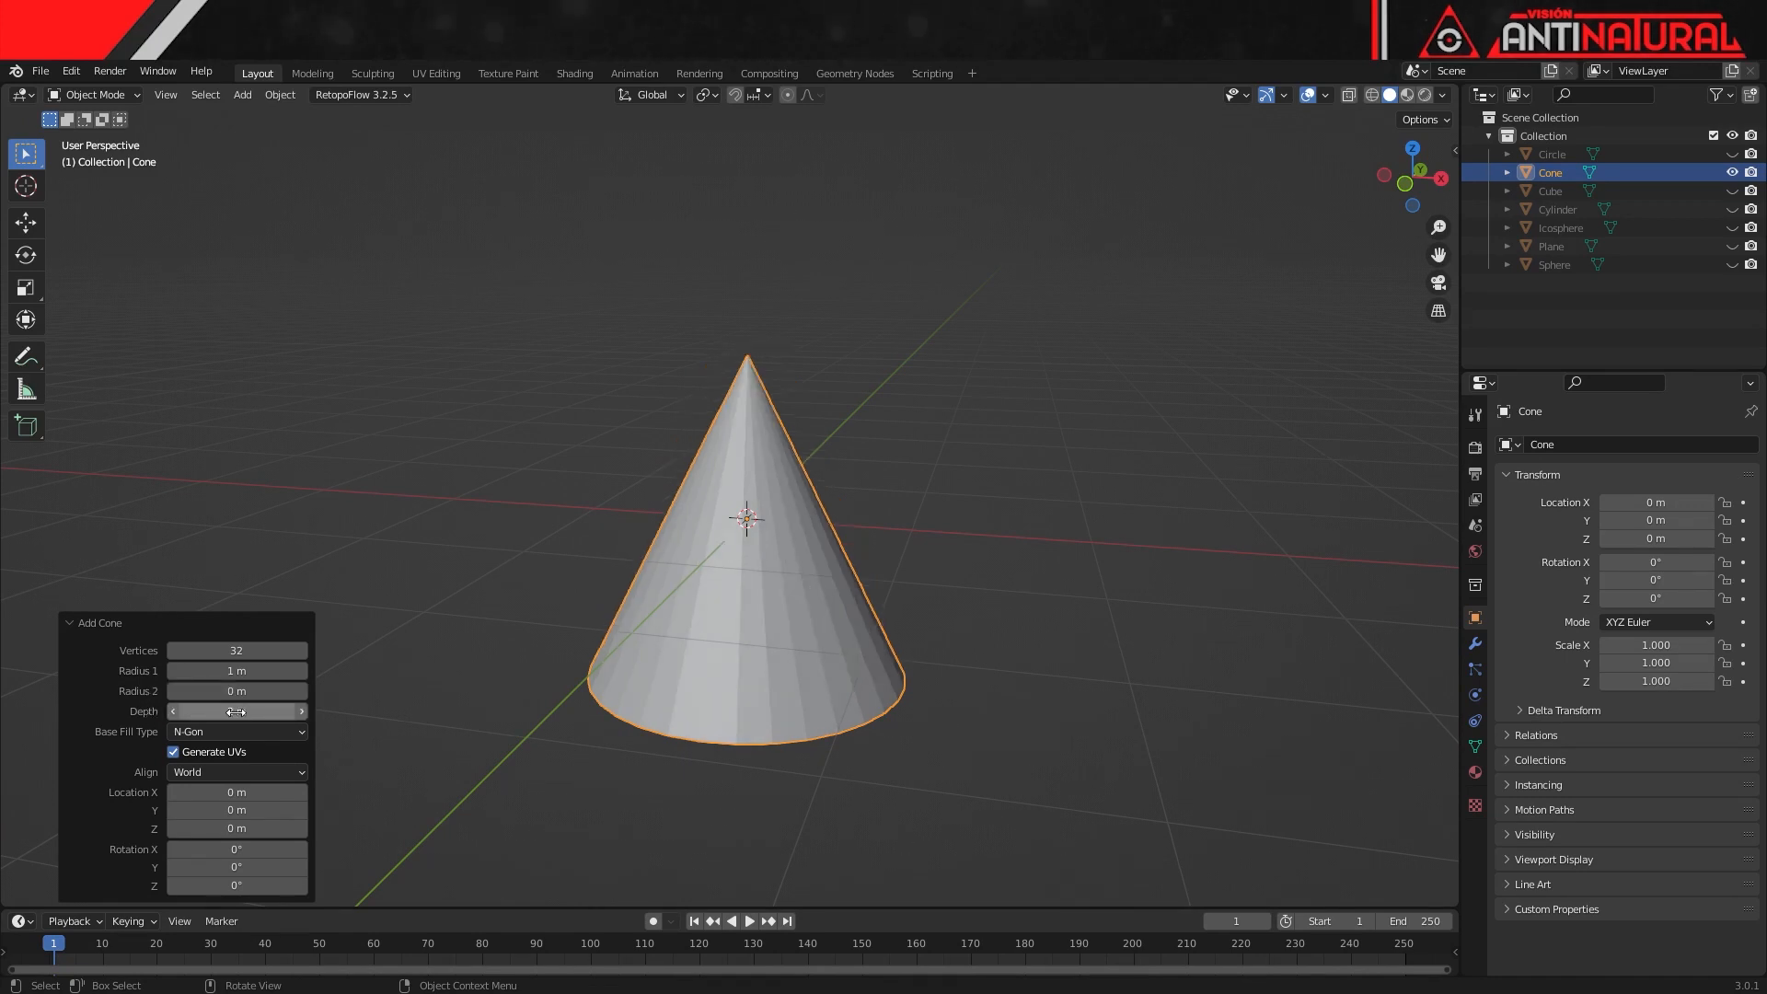
- Set the cone's depth to 1.86 m and its base fill type to Nothing, and inspect the base from below
{"action": "left_click_drag", "start_coordinate": [236, 712], "coordinate": [140, 725]}
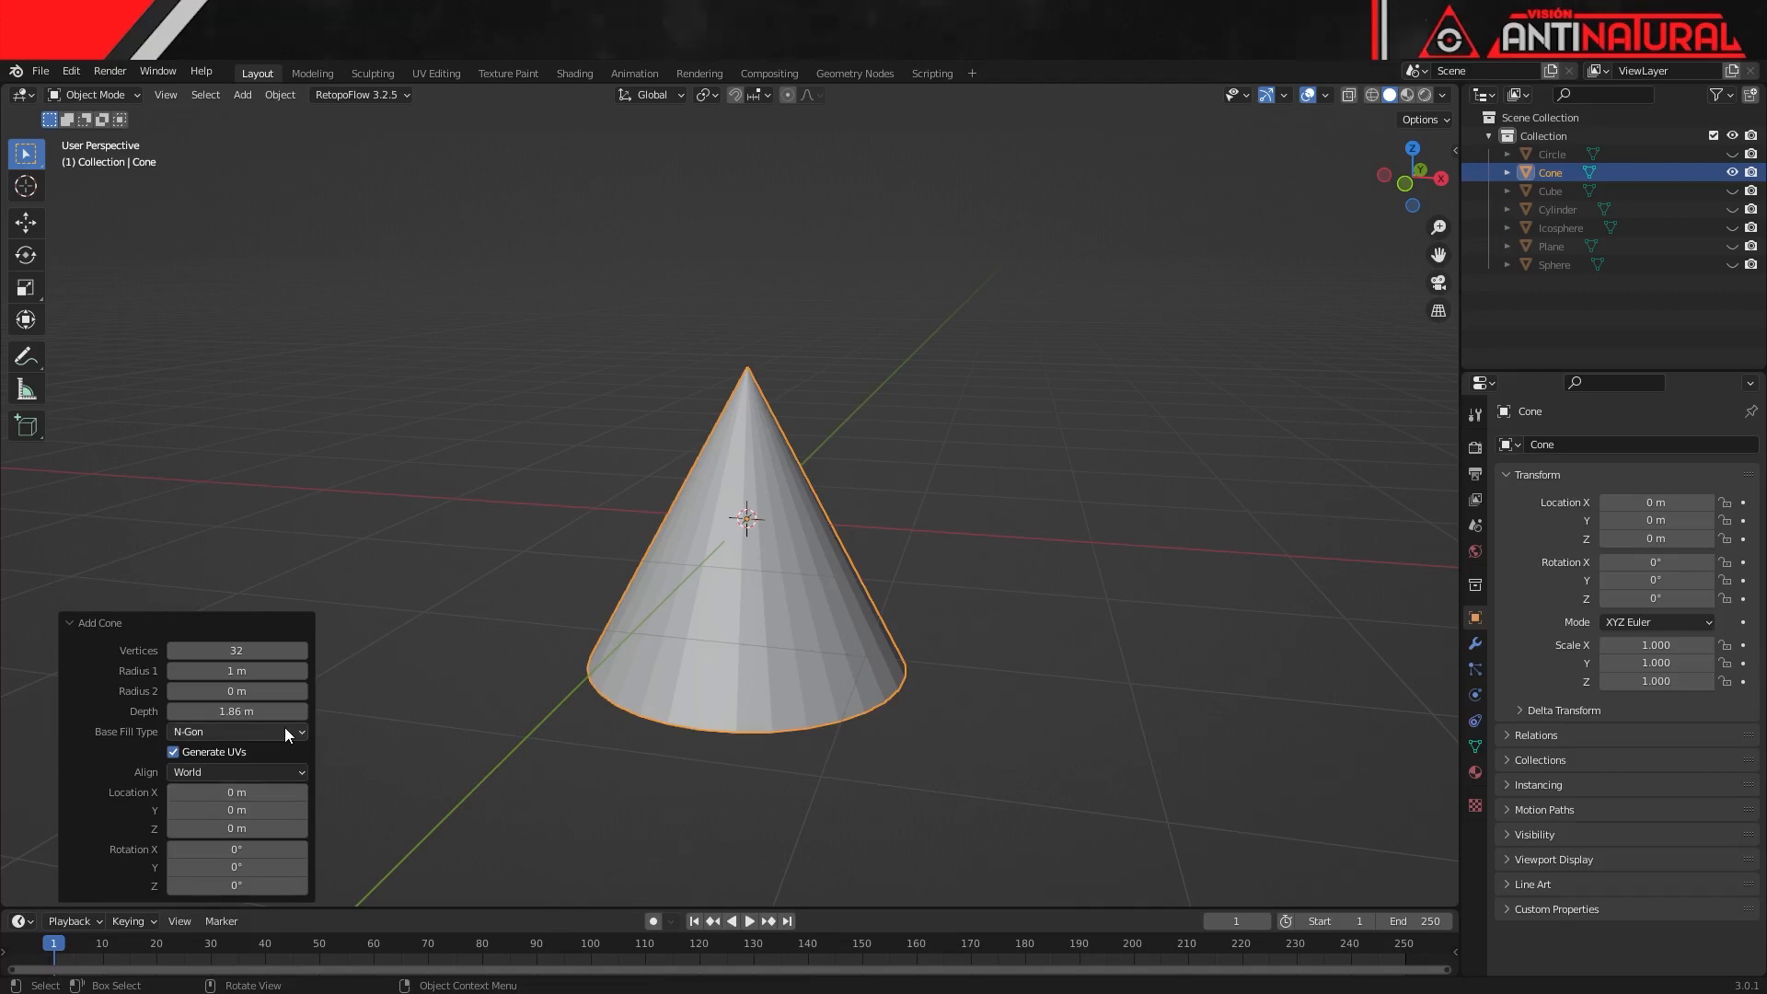
{"action": "middle_click_drag", "start_coordinate": [796, 777], "coordinate": [245, 743]}
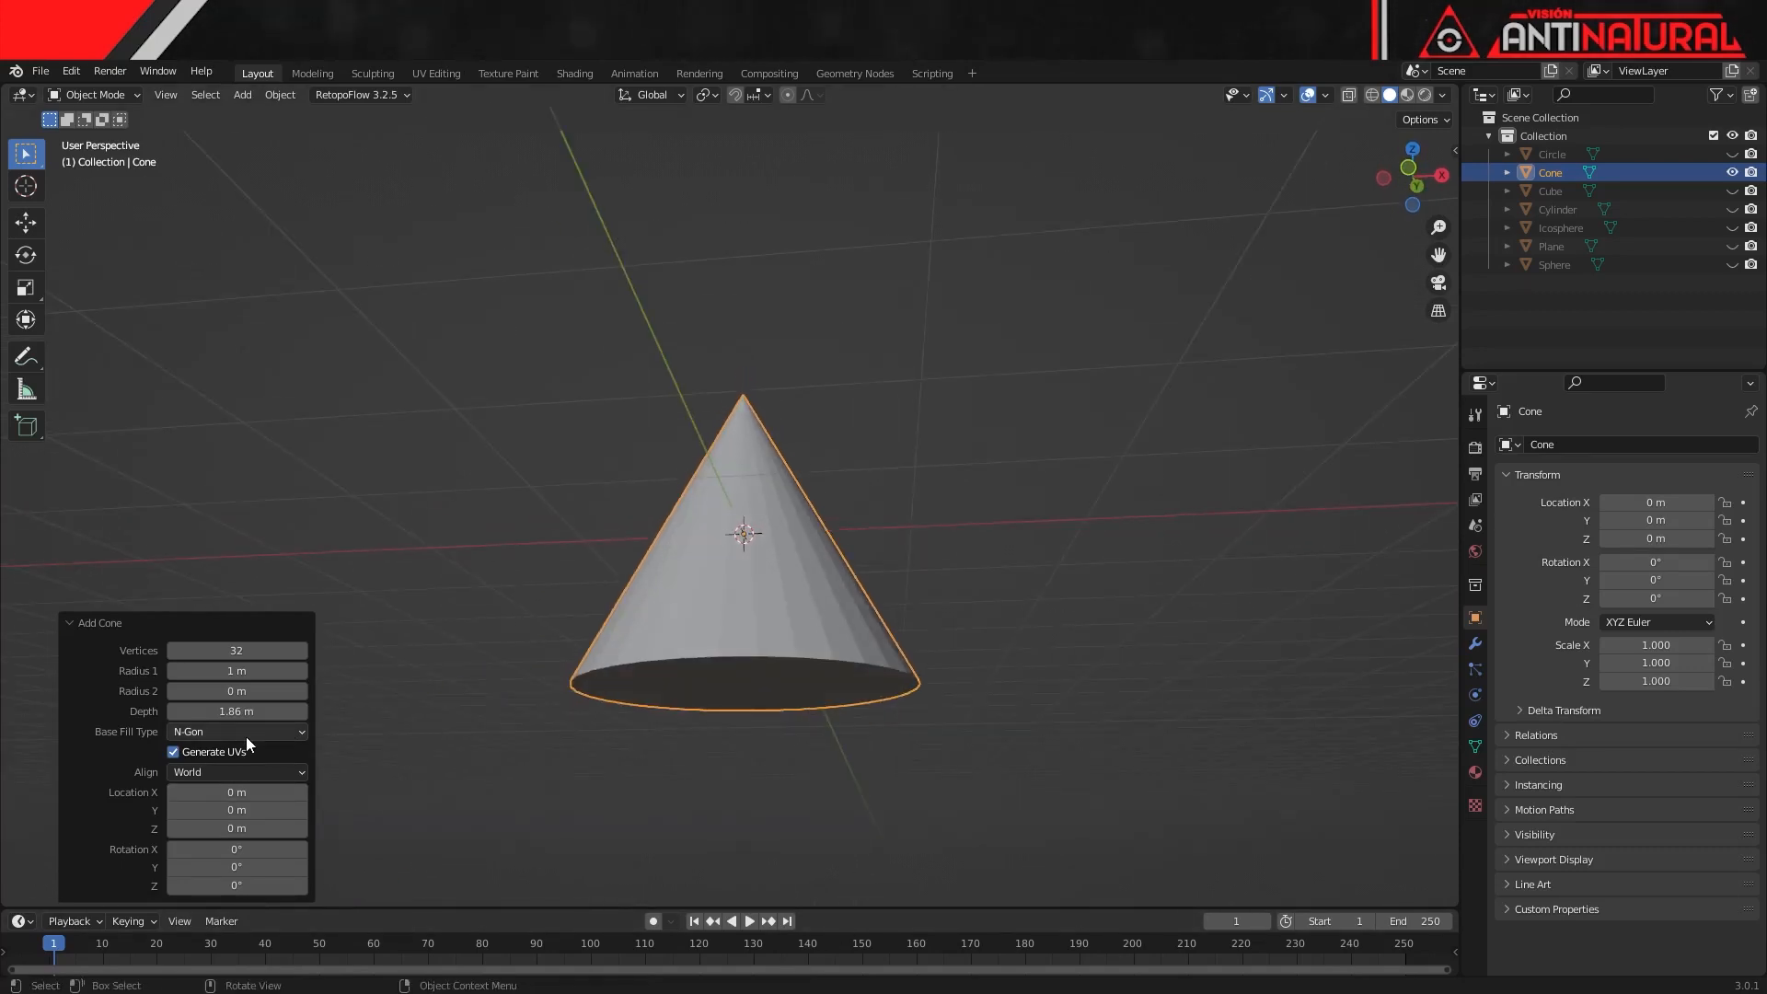
{"action": "left_click", "coordinate": [241, 736]}
{"action": "left_click", "coordinate": [239, 752]}
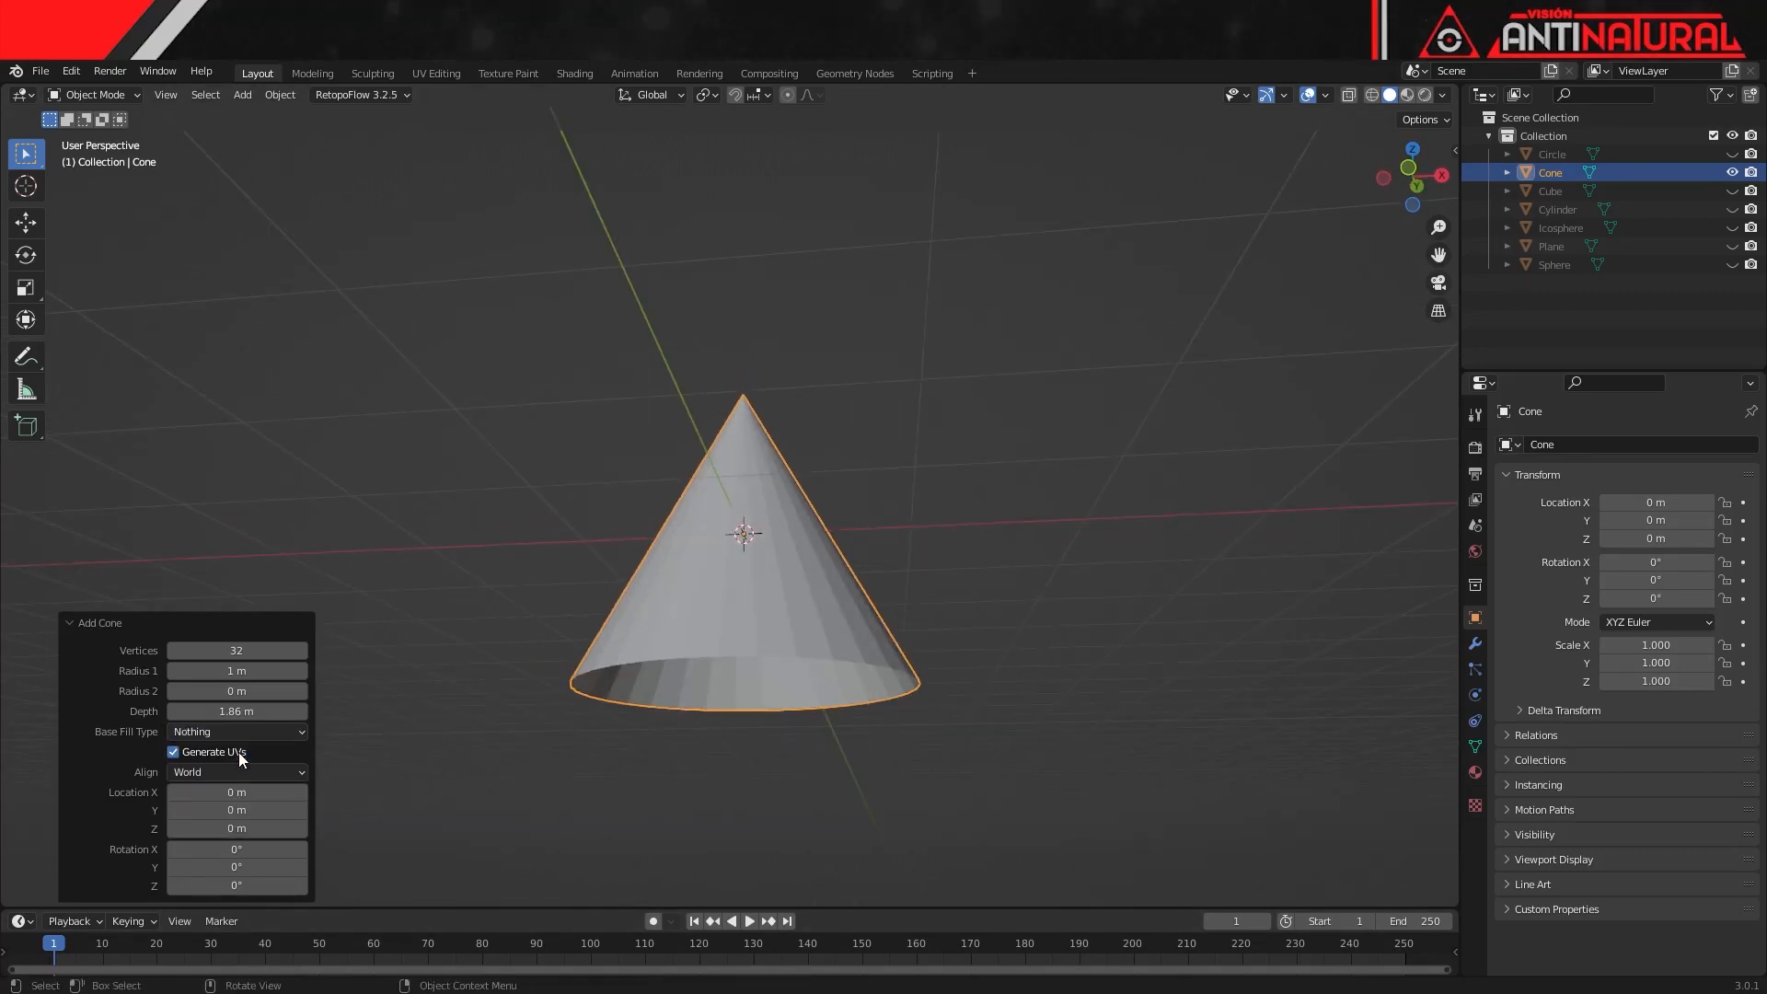
{"action": "middle_click_drag", "start_coordinate": [623, 831], "coordinate": [626, 801]}
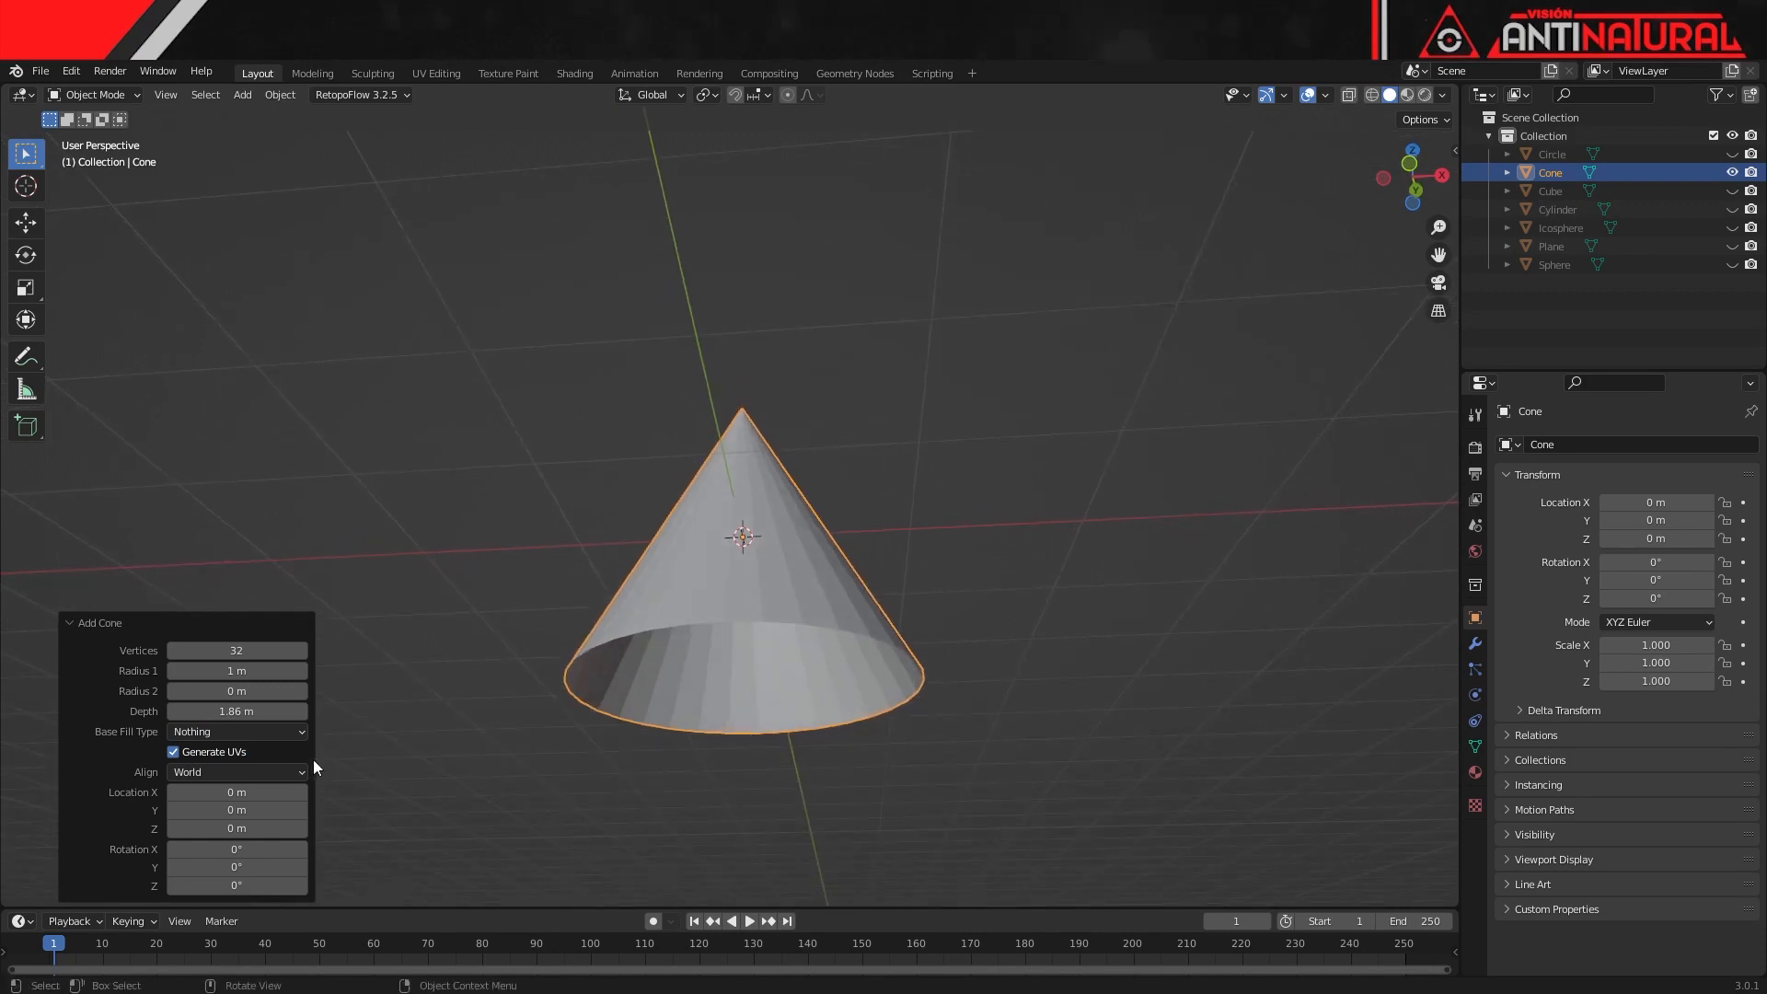
- Set the cone's base fill type to Triangle Fan, check it in wireframe, and return the fill type to N-Gon
{"action": "left_click", "coordinate": [241, 731]}
{"action": "left_click", "coordinate": [239, 793]}
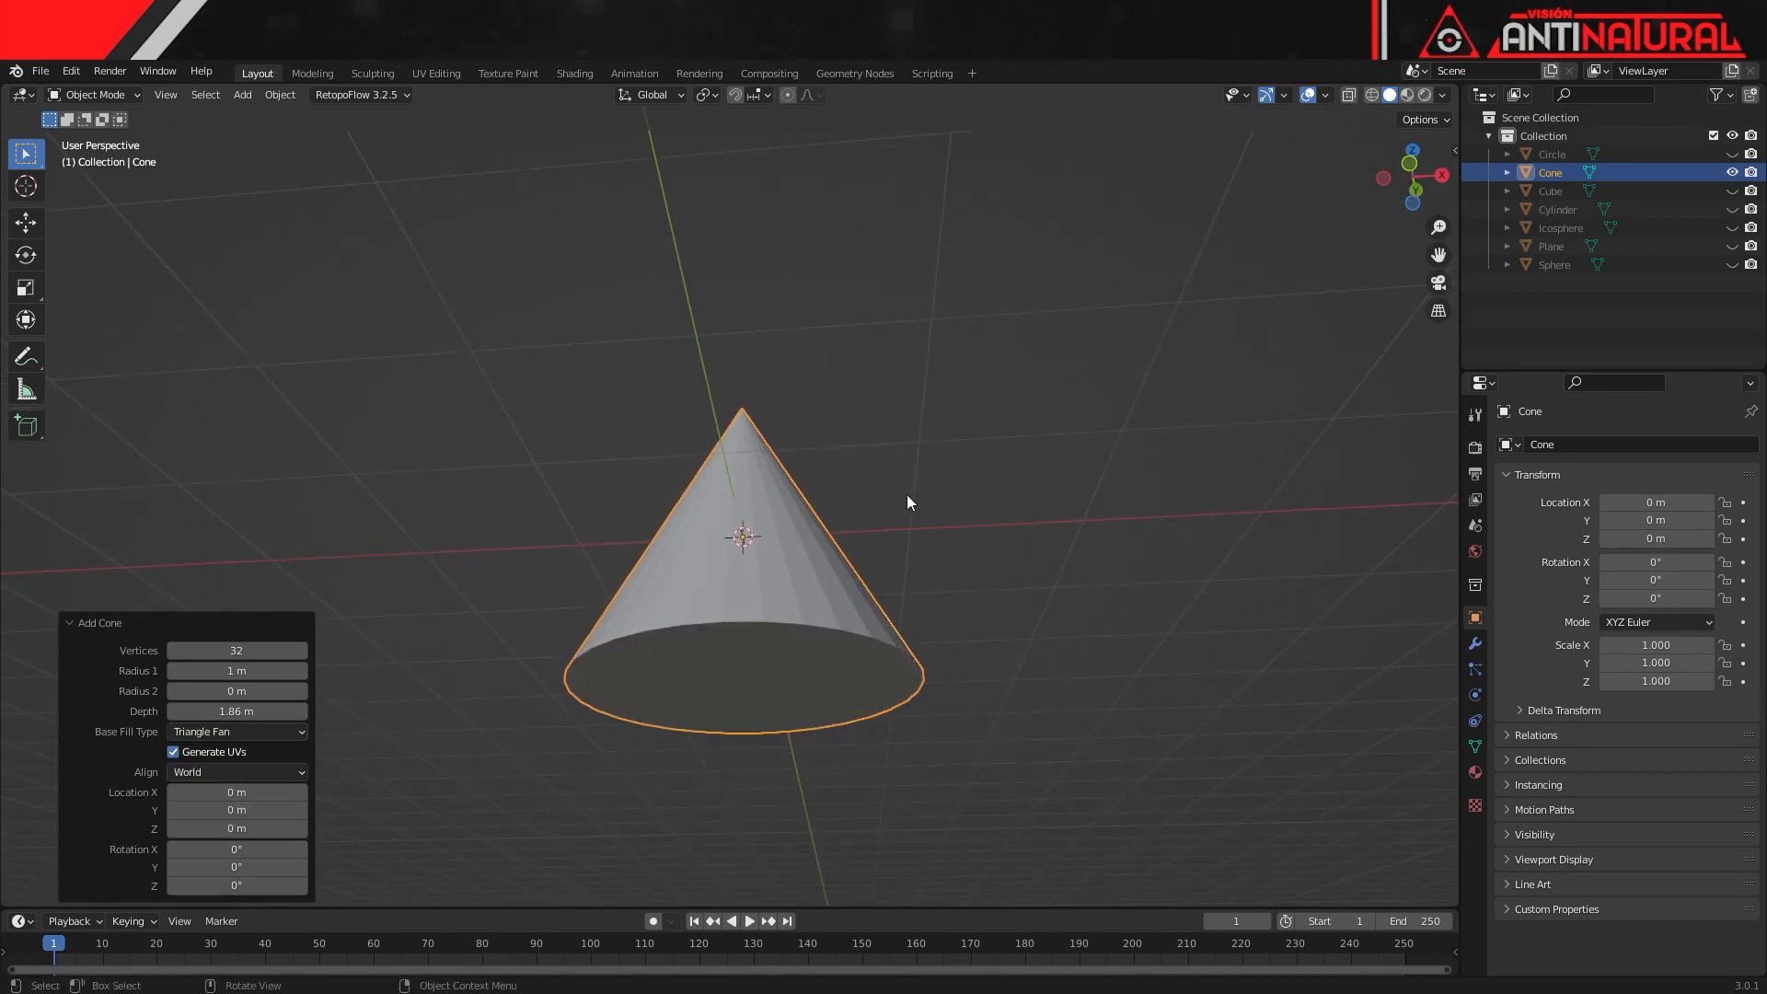
{"action": "left_click", "coordinate": [1372, 95]}
{"action": "left_click", "coordinate": [1390, 95]}
{"action": "left_click", "coordinate": [235, 733]}
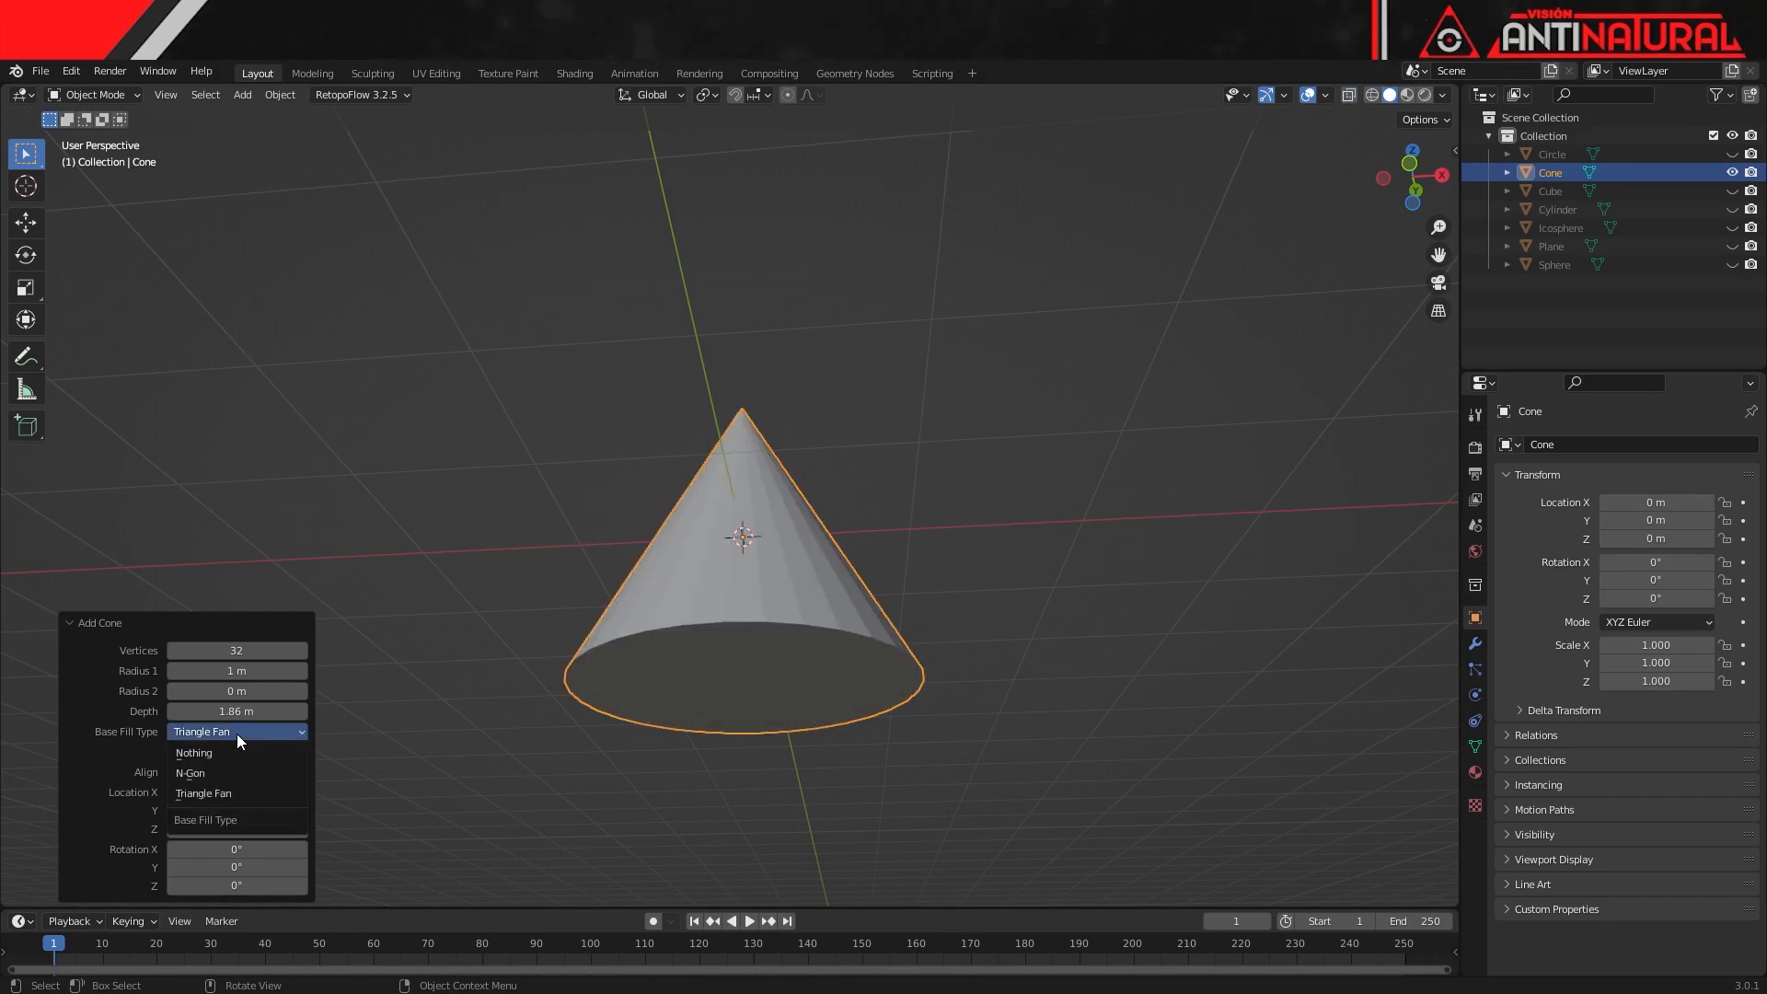
{"action": "left_click", "coordinate": [231, 773]}
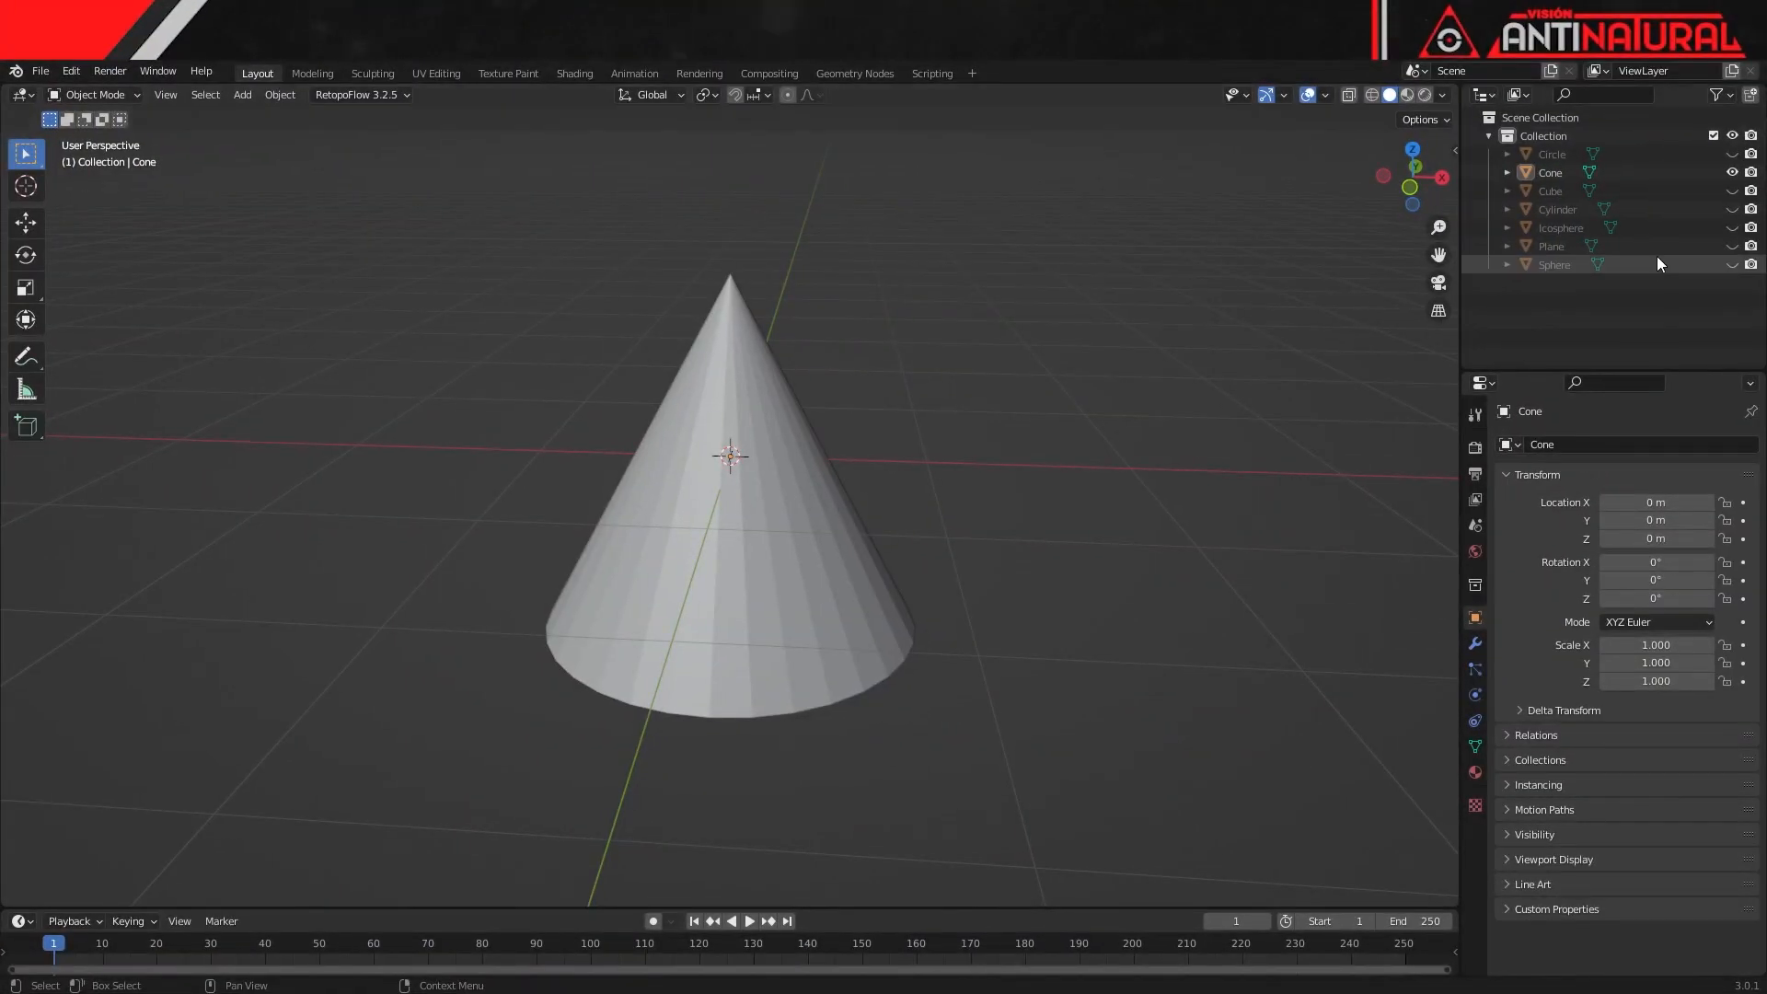
- Hide the cone and add a torus mesh at the world origin
{"action": "left_click", "coordinate": [1732, 172]}
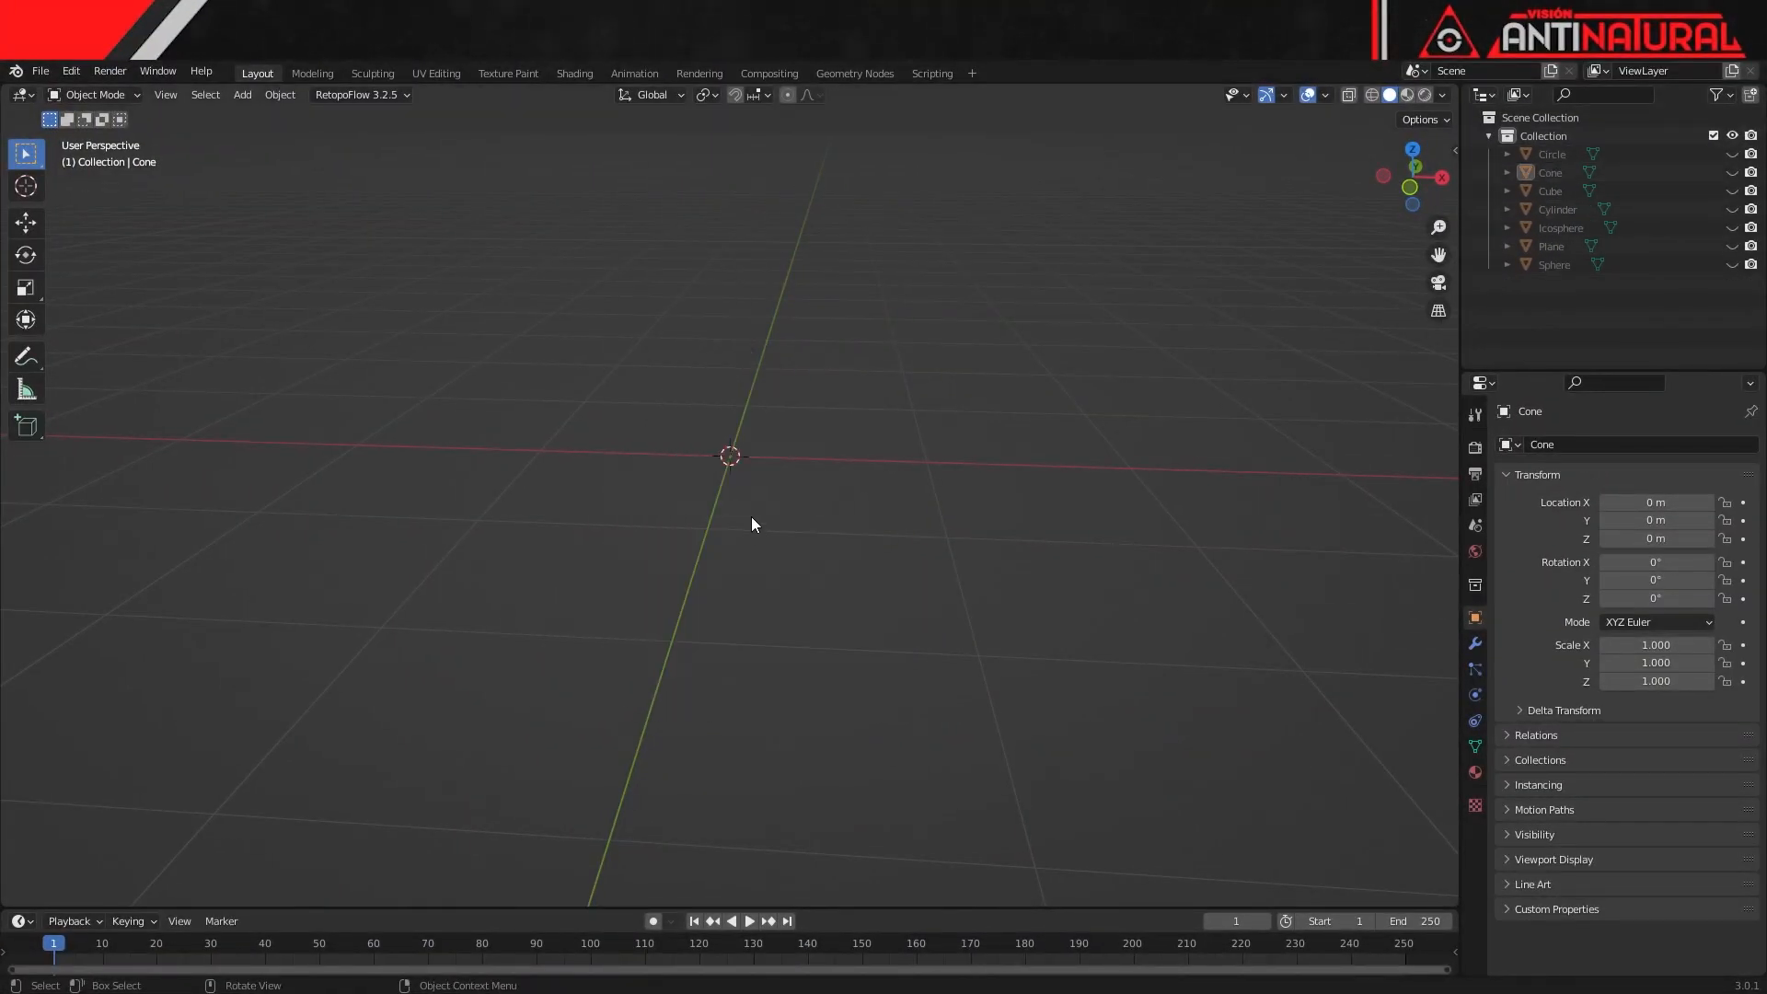
{"action": "key", "text": "shift+a"}
{"action": "mouse_move", "coordinate": [826, 403]}
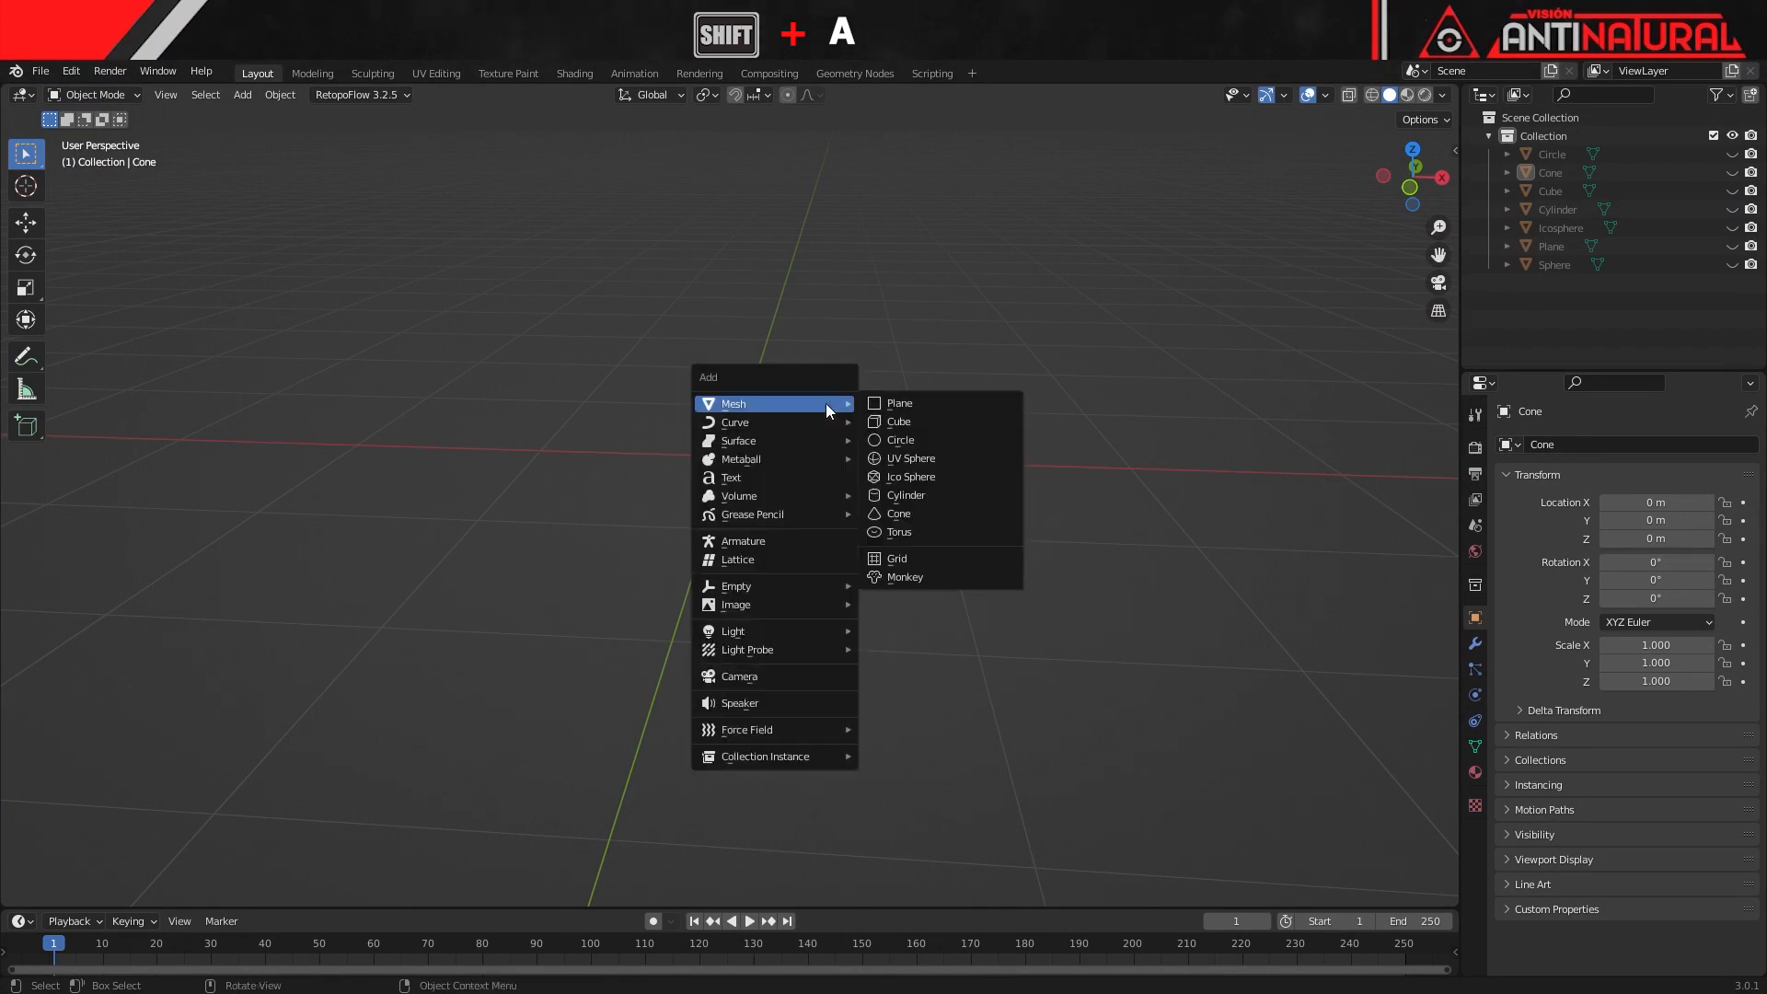
{"action": "left_click", "coordinate": [946, 531]}
{"action": "middle_click_drag", "start_coordinate": [868, 345], "coordinate": [871, 387]}
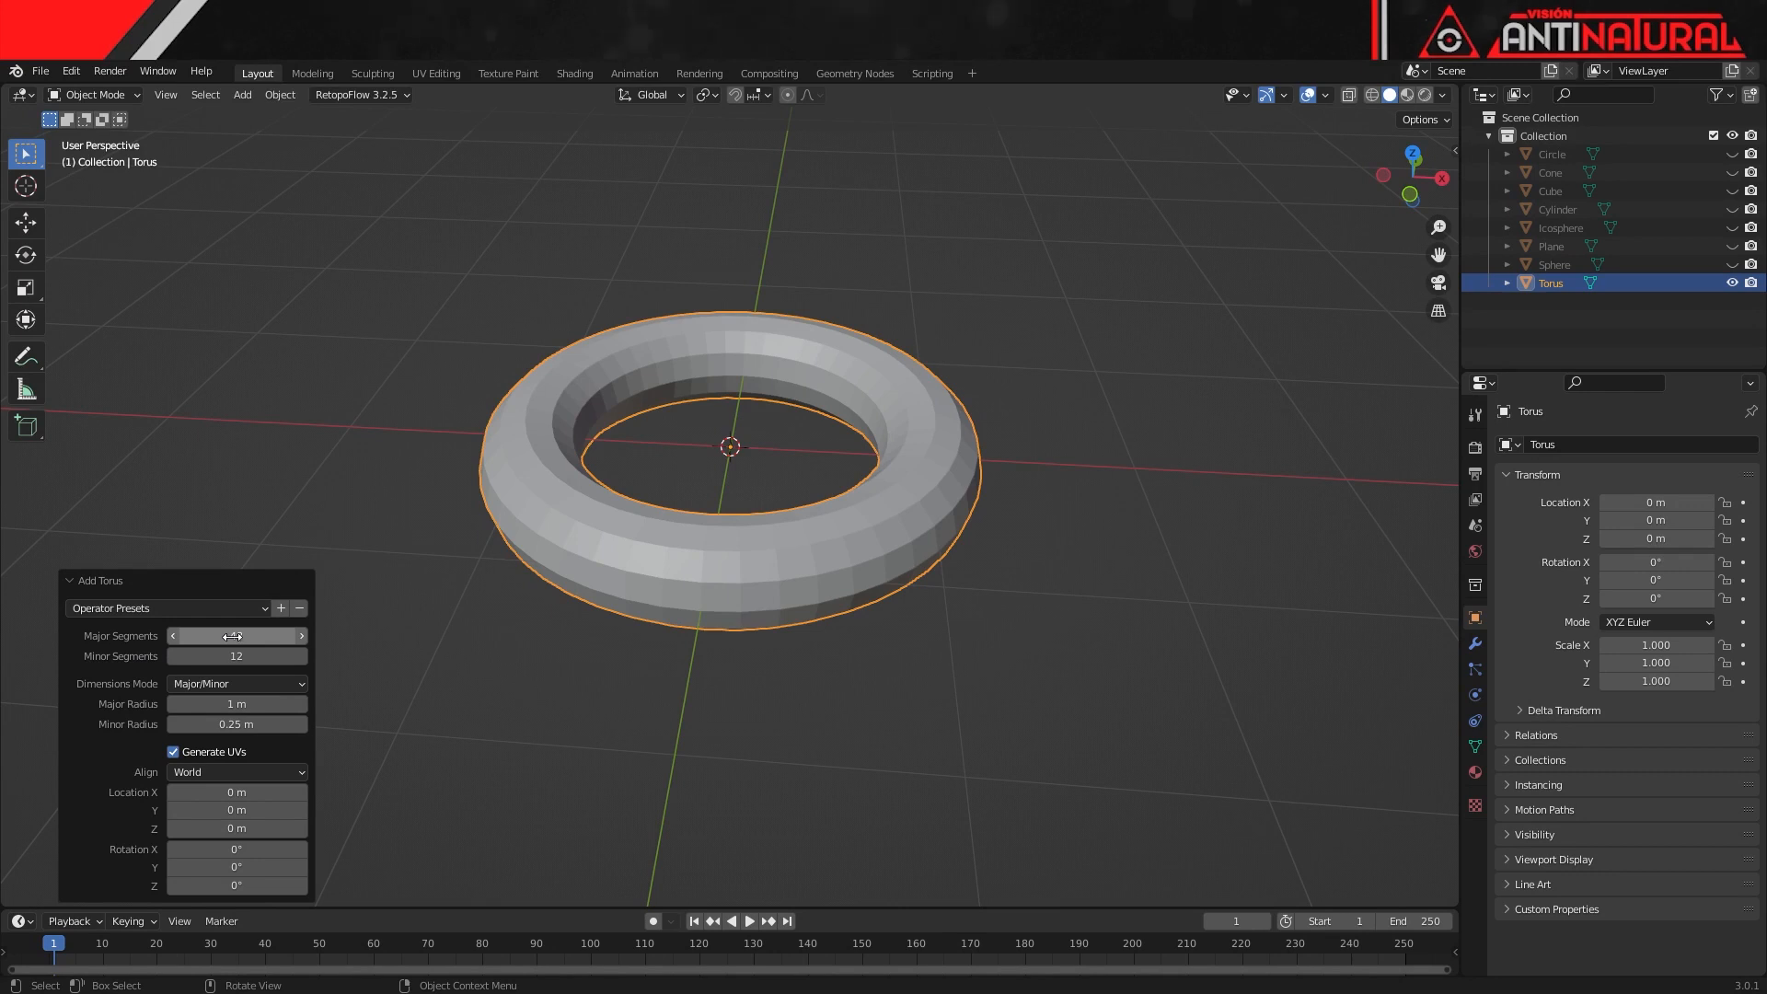
- Try other major and minor segment counts on the torus, restoring Major Segments to 48 and Minor Segments to 12
{"action": "mouse_move", "coordinate": [232, 637]}
{"action": "left_mouse_down"}
{"action": "mouse_move", "coordinate": [180, 637]}
{"action": "mouse_move", "coordinate": [203, 637]}
{"action": "left_mouse_up"}
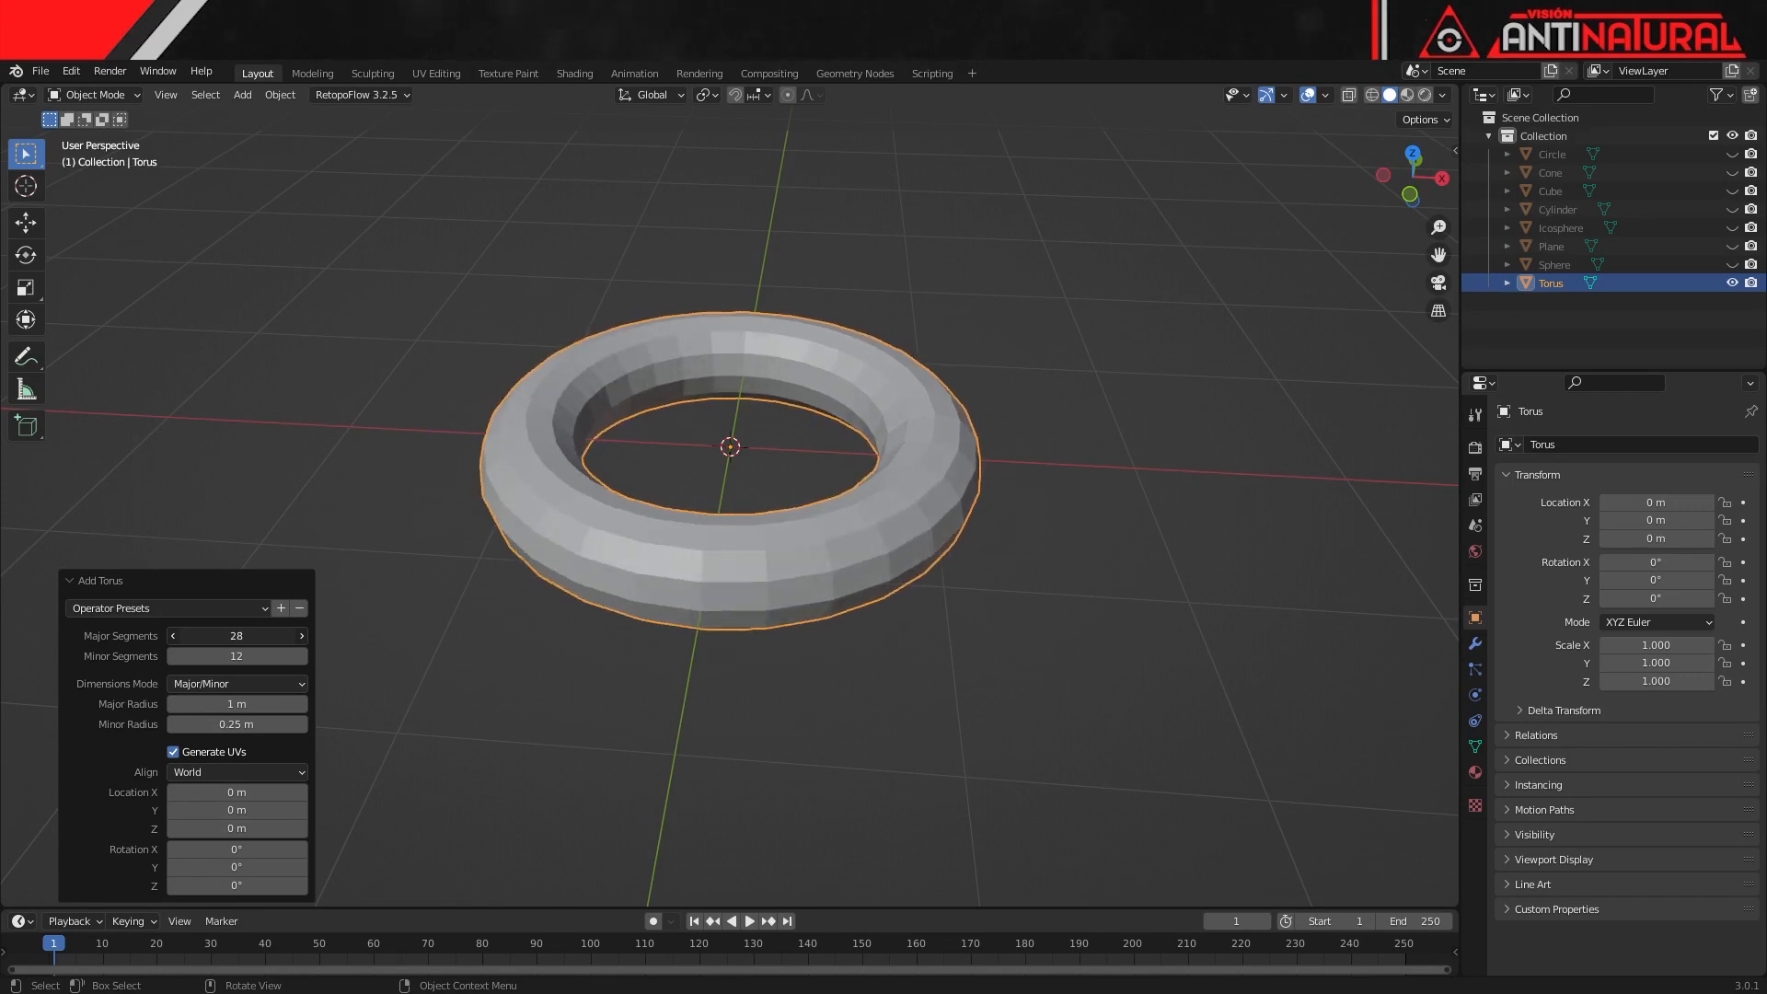
{"action": "left_click", "coordinate": [237, 635]}
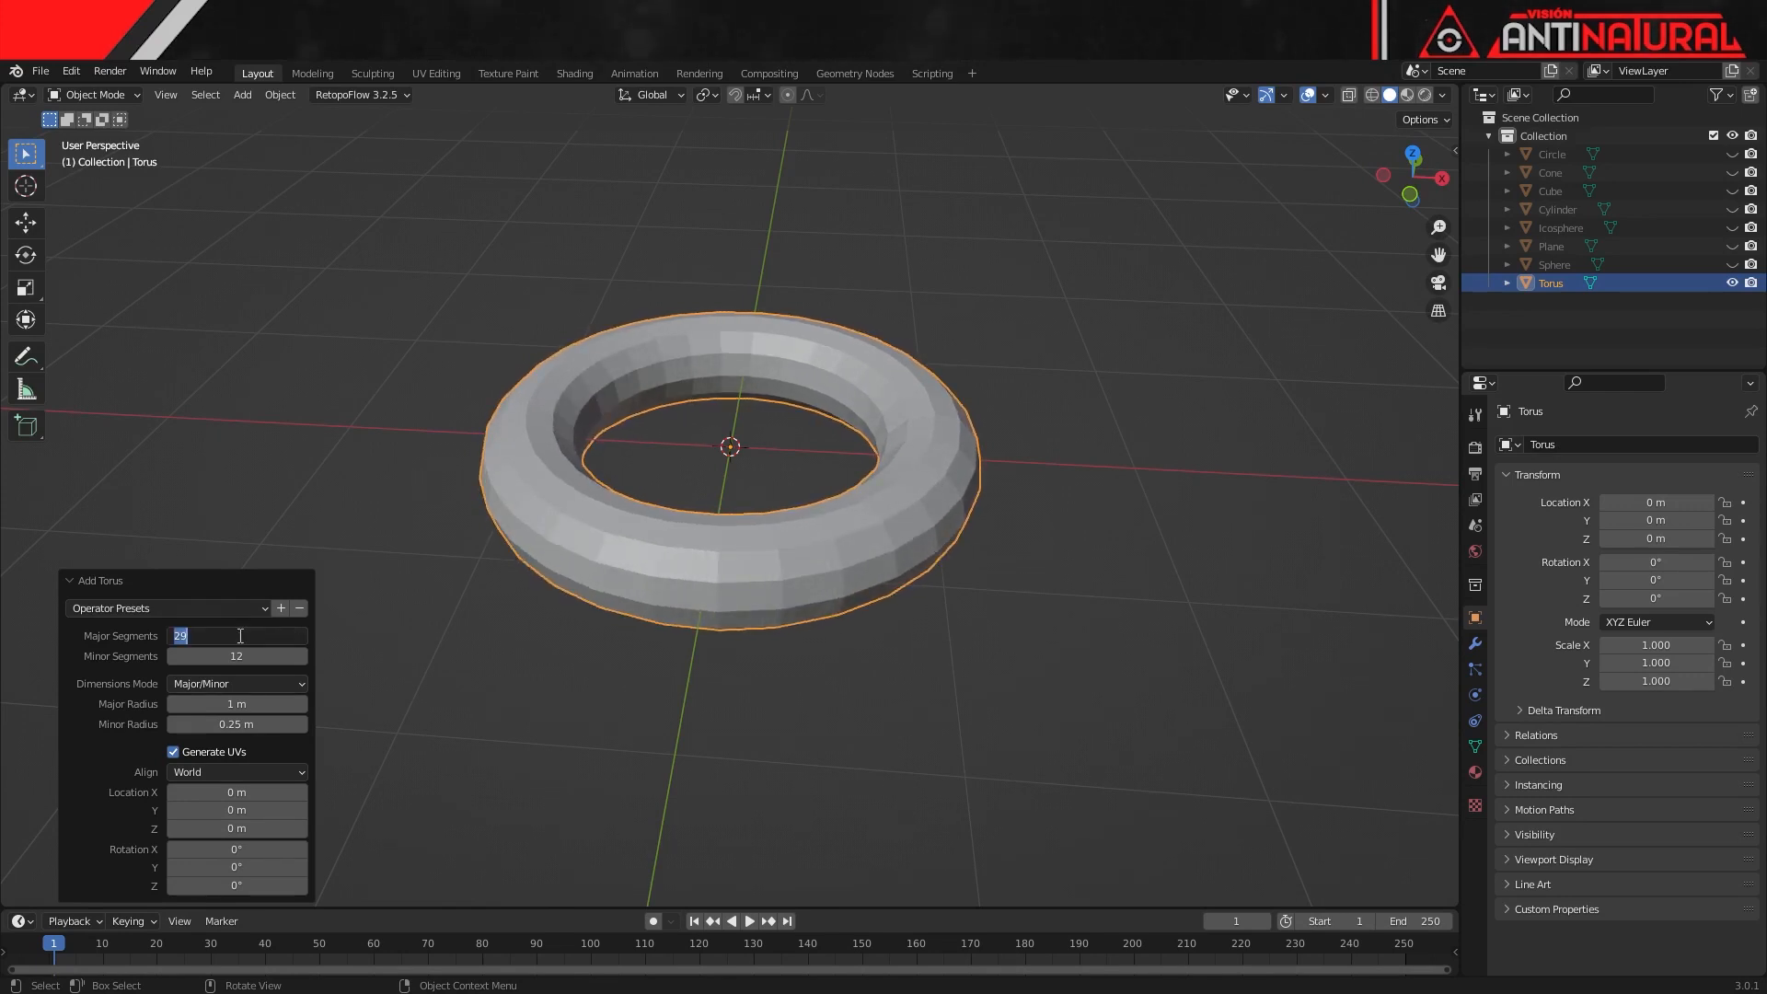
{"action": "type", "text": "48"}
{"action": "key", "text": "Return"}
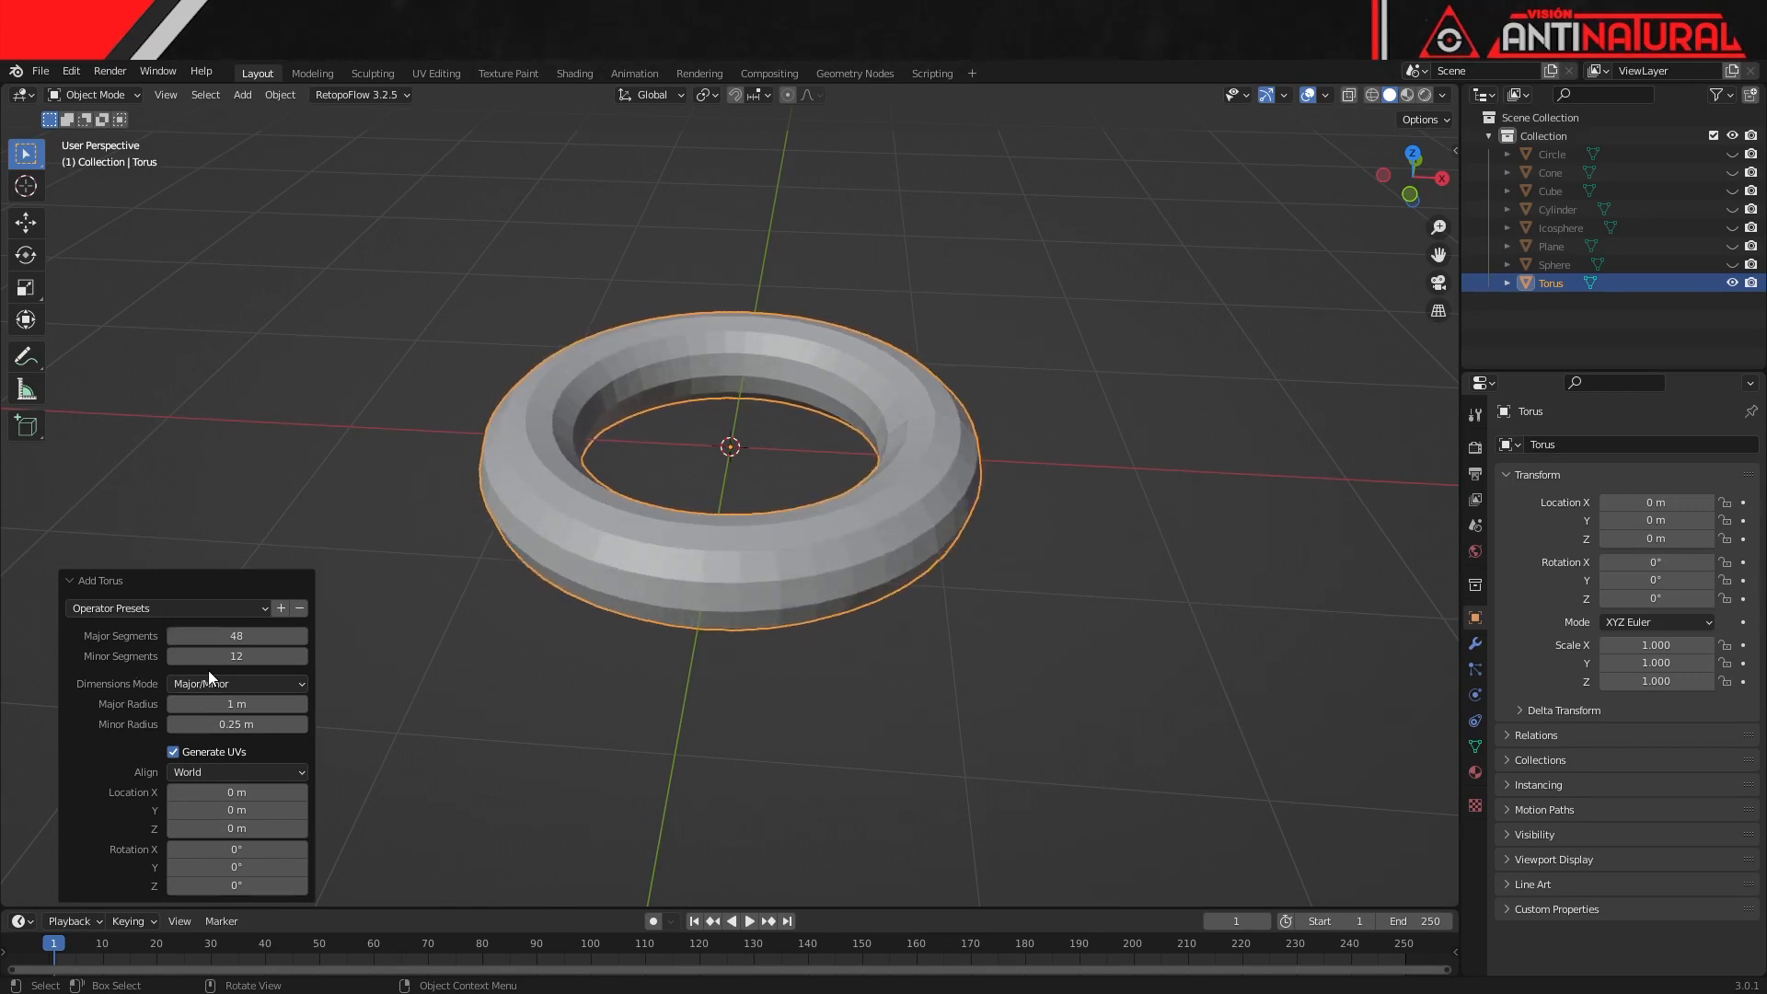
{"action": "mouse_move", "coordinate": [232, 656]}
{"action": "left_mouse_down"}
{"action": "mouse_move", "coordinate": [216, 656]}
{"action": "mouse_move", "coordinate": [265, 656]}
{"action": "left_mouse_up"}
{"action": "left_click", "coordinate": [235, 656]}
{"action": "type", "text": "12"}
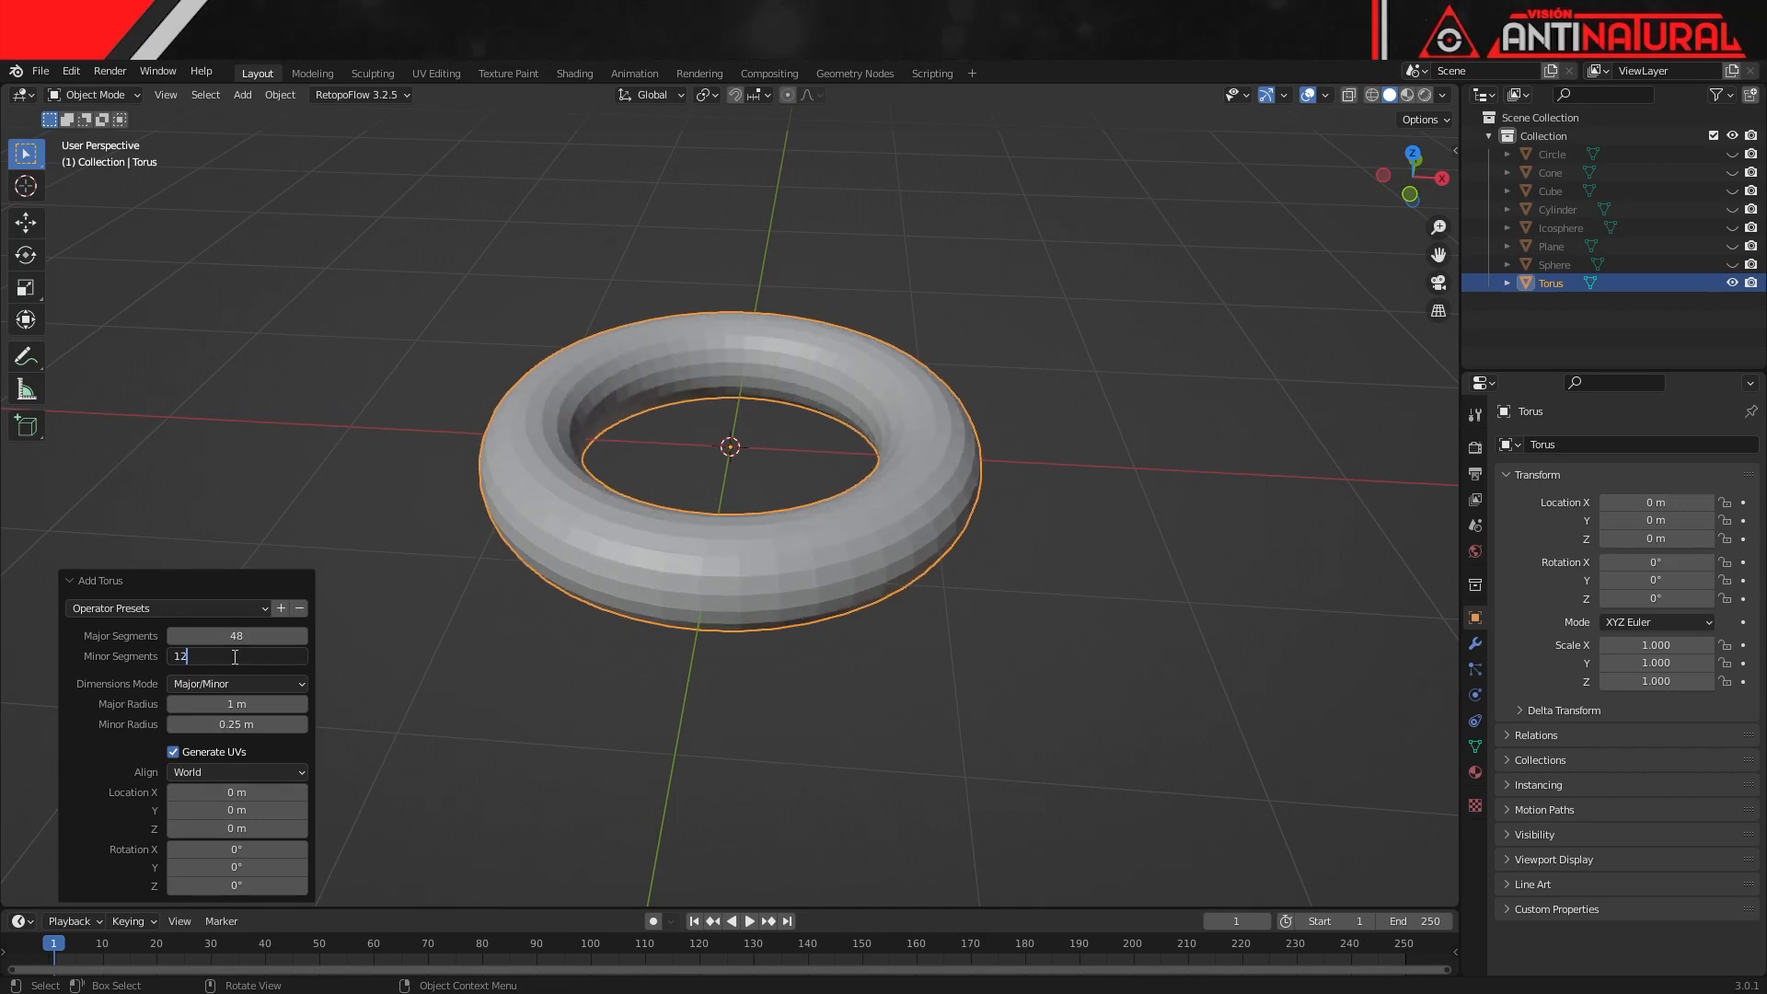
{"action": "key", "text": "Return"}
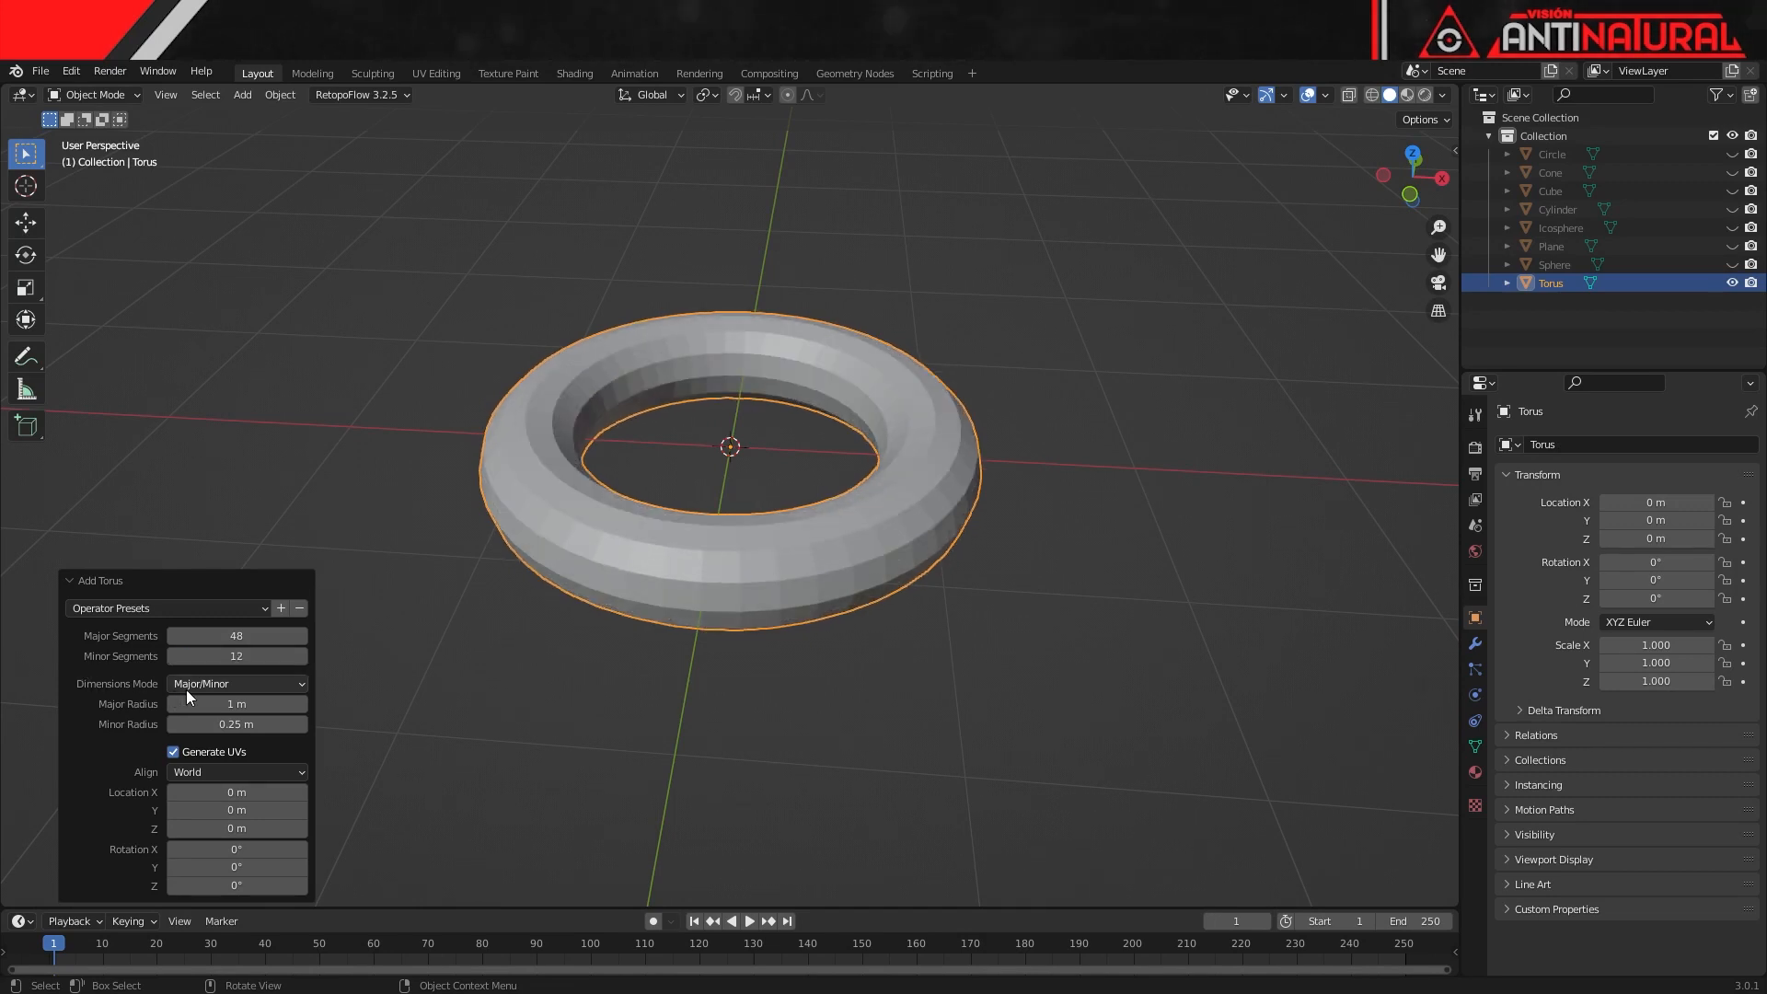
- Switch the torus's dimensions mode to Exterior/Interior and back to Major/Minor, and adjust its major and minor radii
{"action": "left_click", "coordinate": [245, 688]}
{"action": "left_click", "coordinate": [247, 723]}
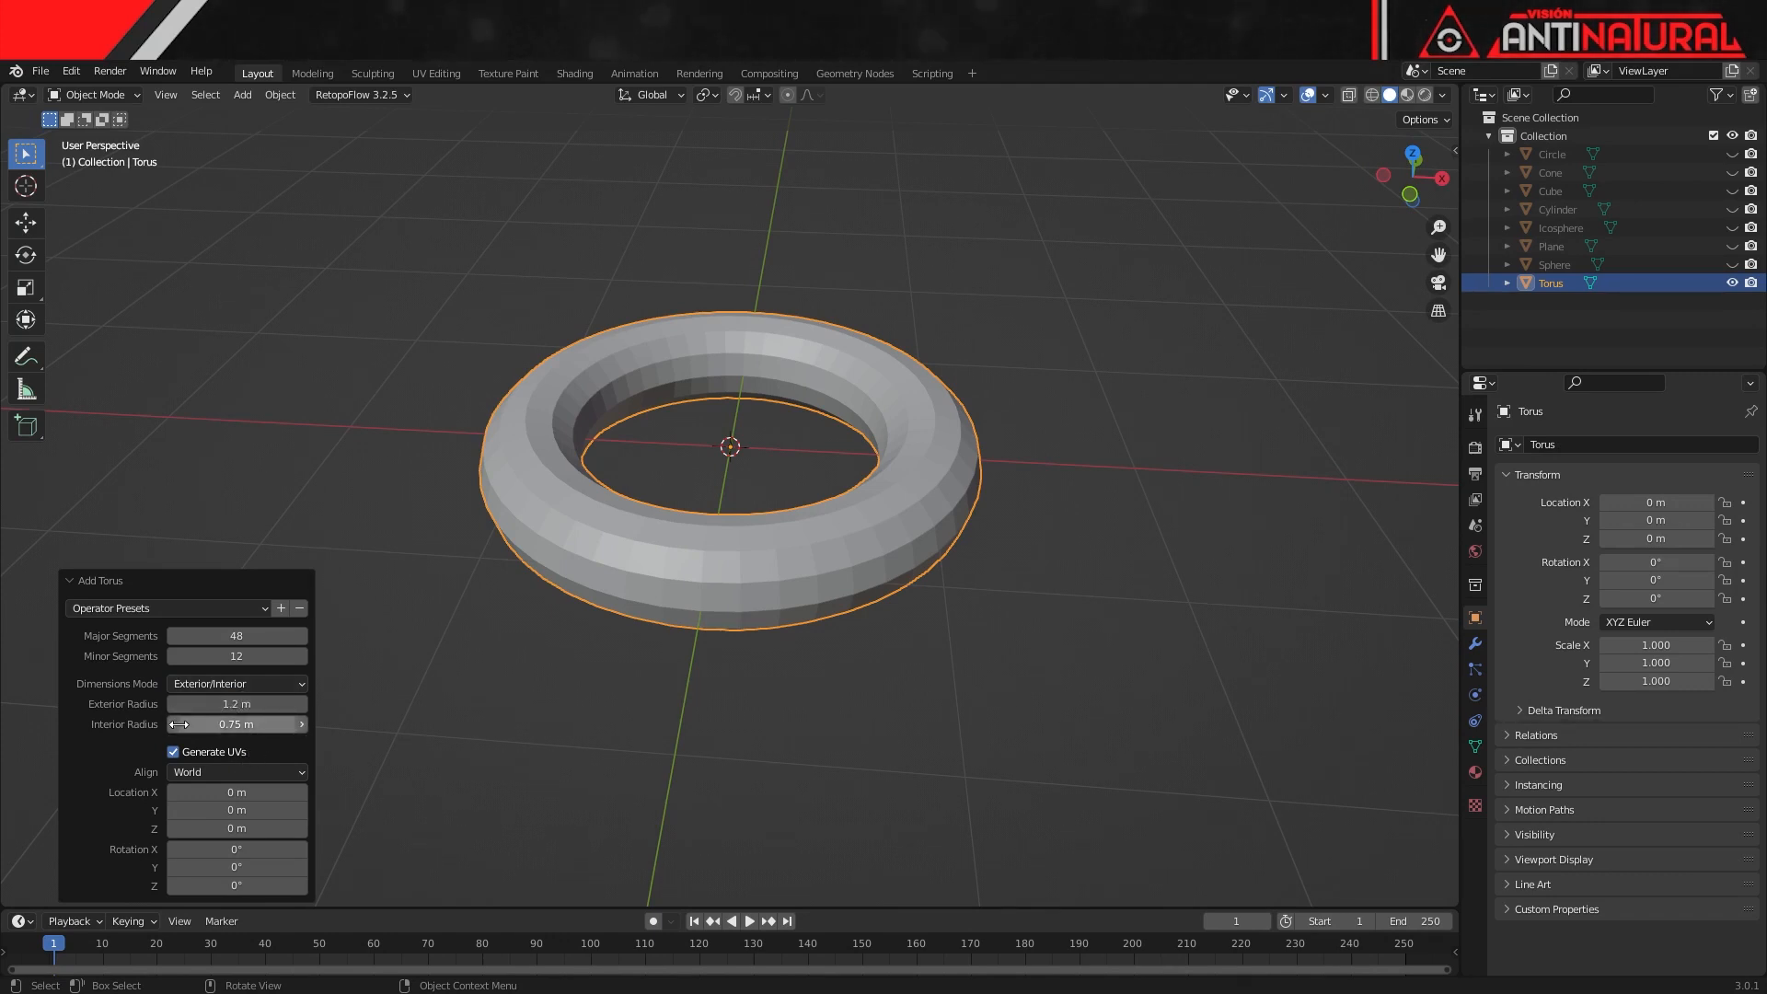
{"action": "left_click", "coordinate": [252, 685]}
{"action": "left_click", "coordinate": [237, 706]}
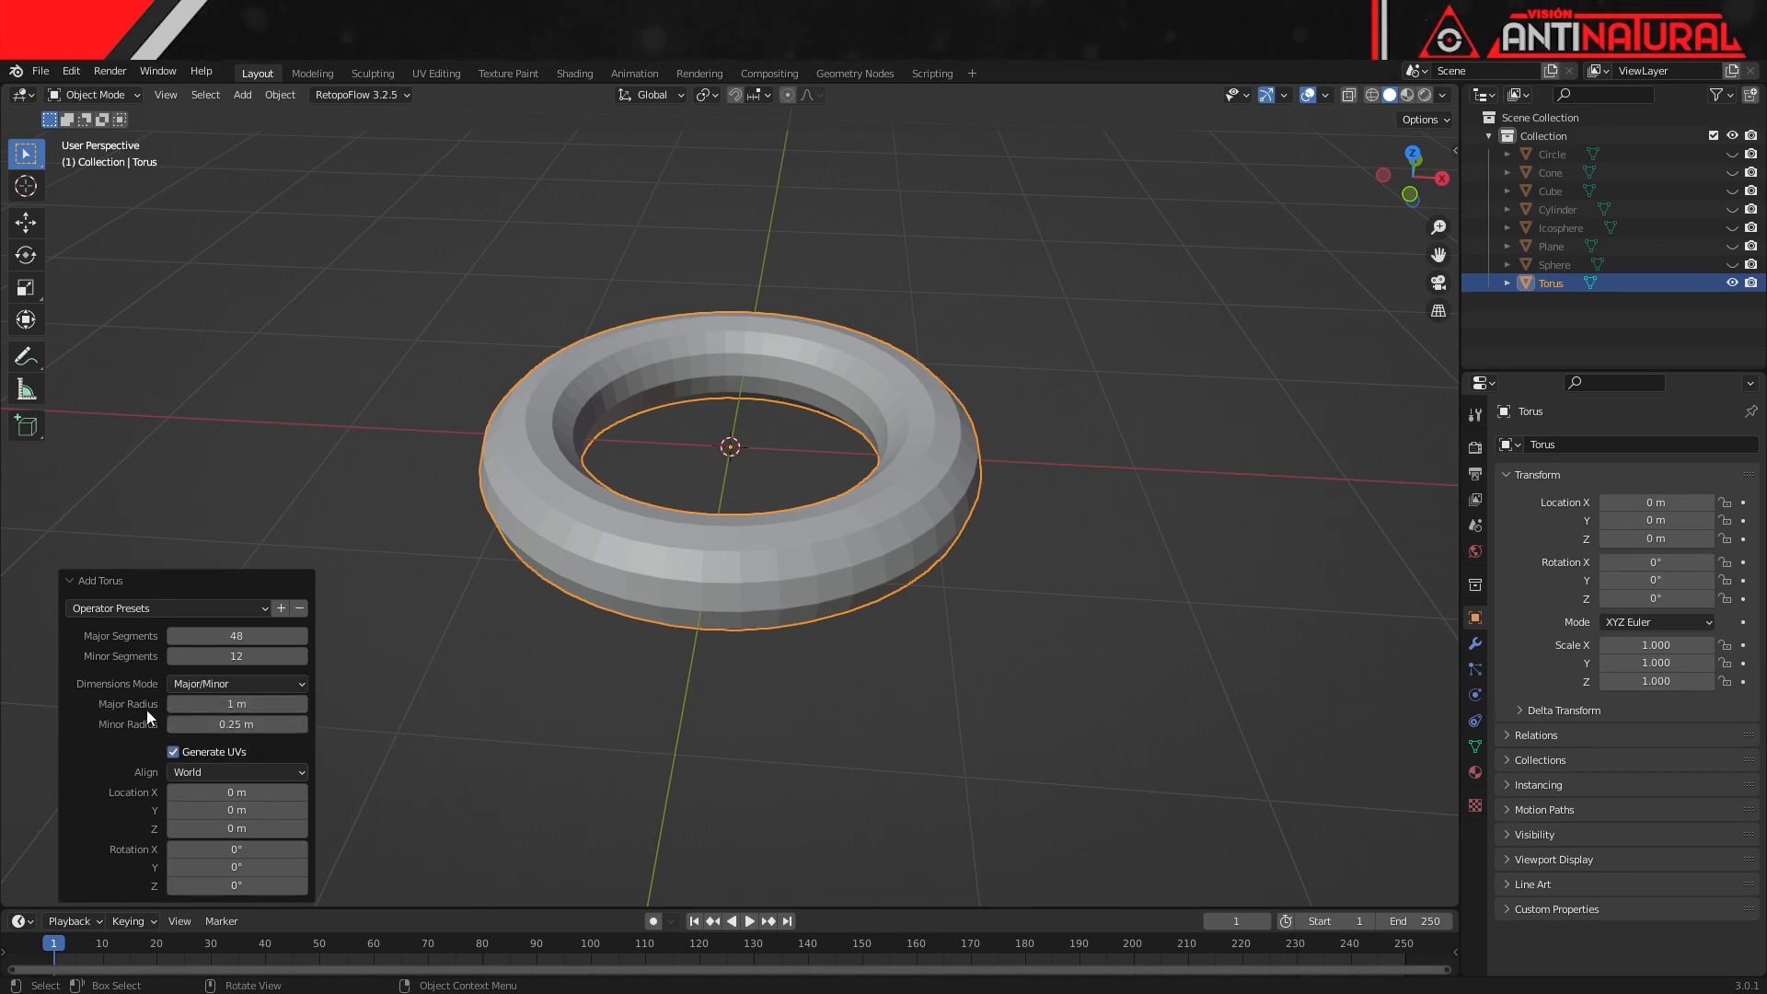
{"action": "mouse_move", "coordinate": [230, 704]}
{"action": "left_mouse_down"}
{"action": "mouse_move", "coordinate": [385, 704]}
{"action": "mouse_move", "coordinate": [256, 704]}
{"action": "left_mouse_up"}
{"action": "mouse_move", "coordinate": [231, 729]}
{"action": "left_mouse_down"}
{"action": "mouse_move", "coordinate": [341, 729]}
{"action": "mouse_move", "coordinate": [221, 723]}
{"action": "left_mouse_up"}
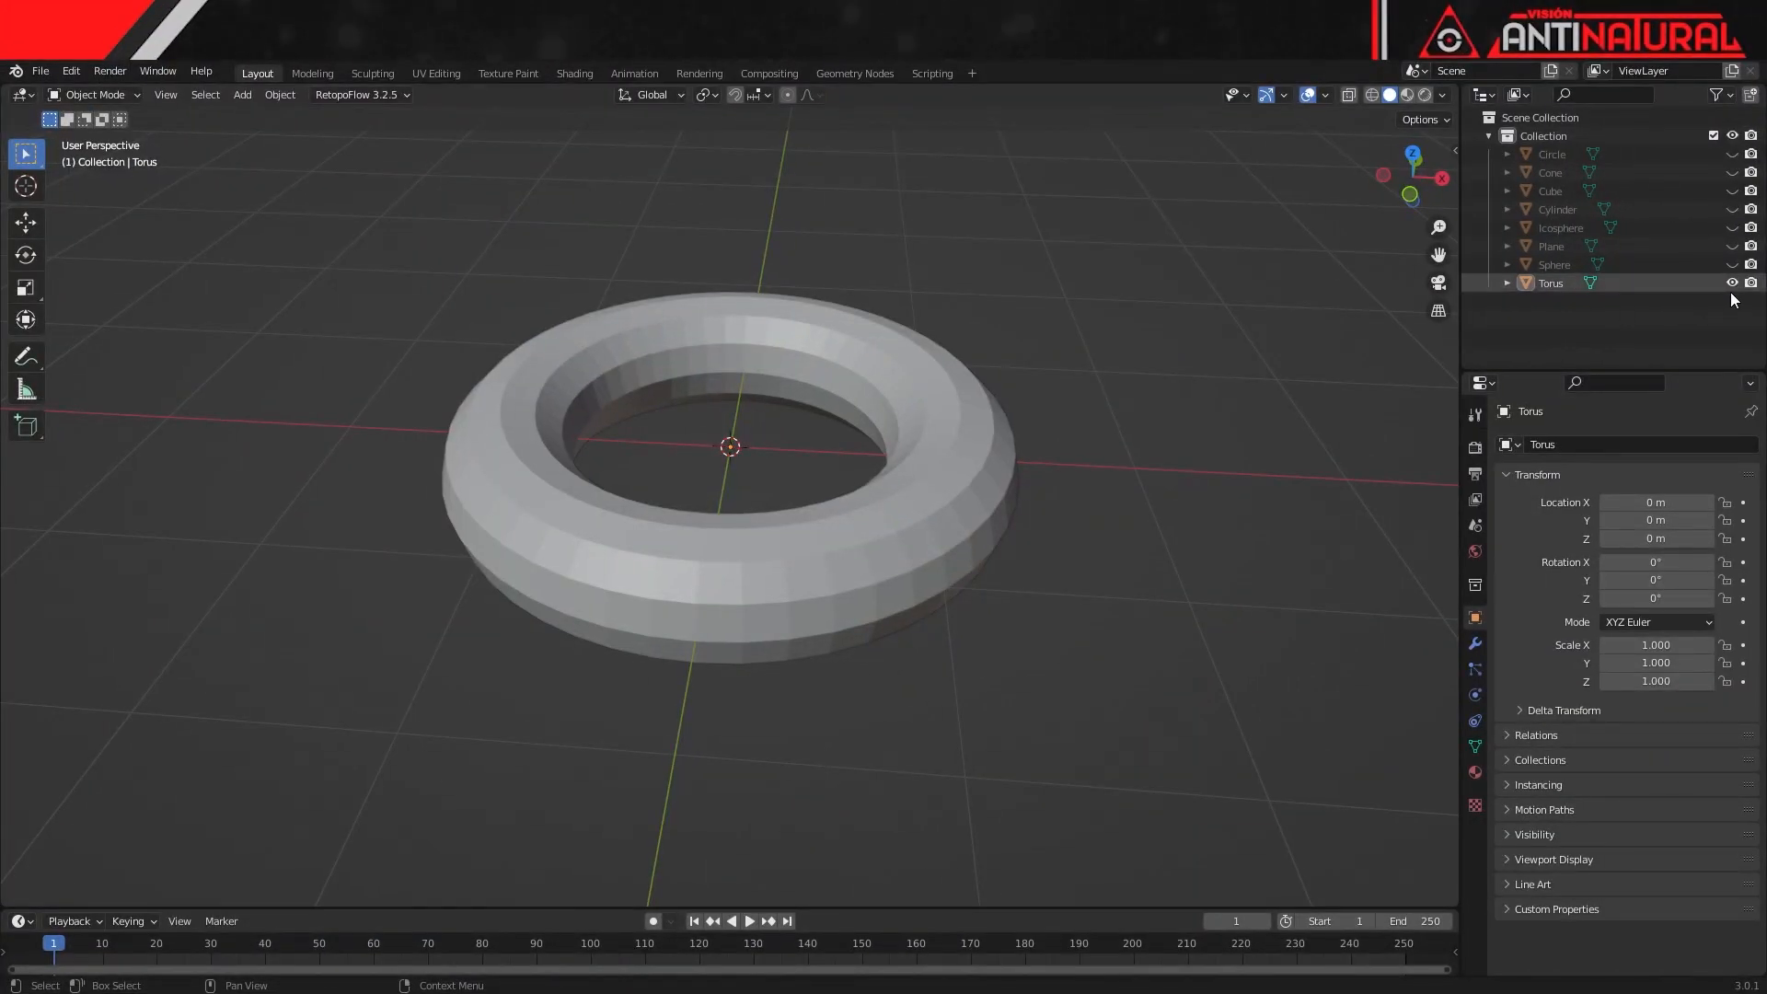
- Hide the torus and add a grid mesh at the world origin
{"action": "left_click", "coordinate": [1732, 283]}
{"action": "middle_click_drag", "start_coordinate": [837, 566], "coordinate": [827, 642]}
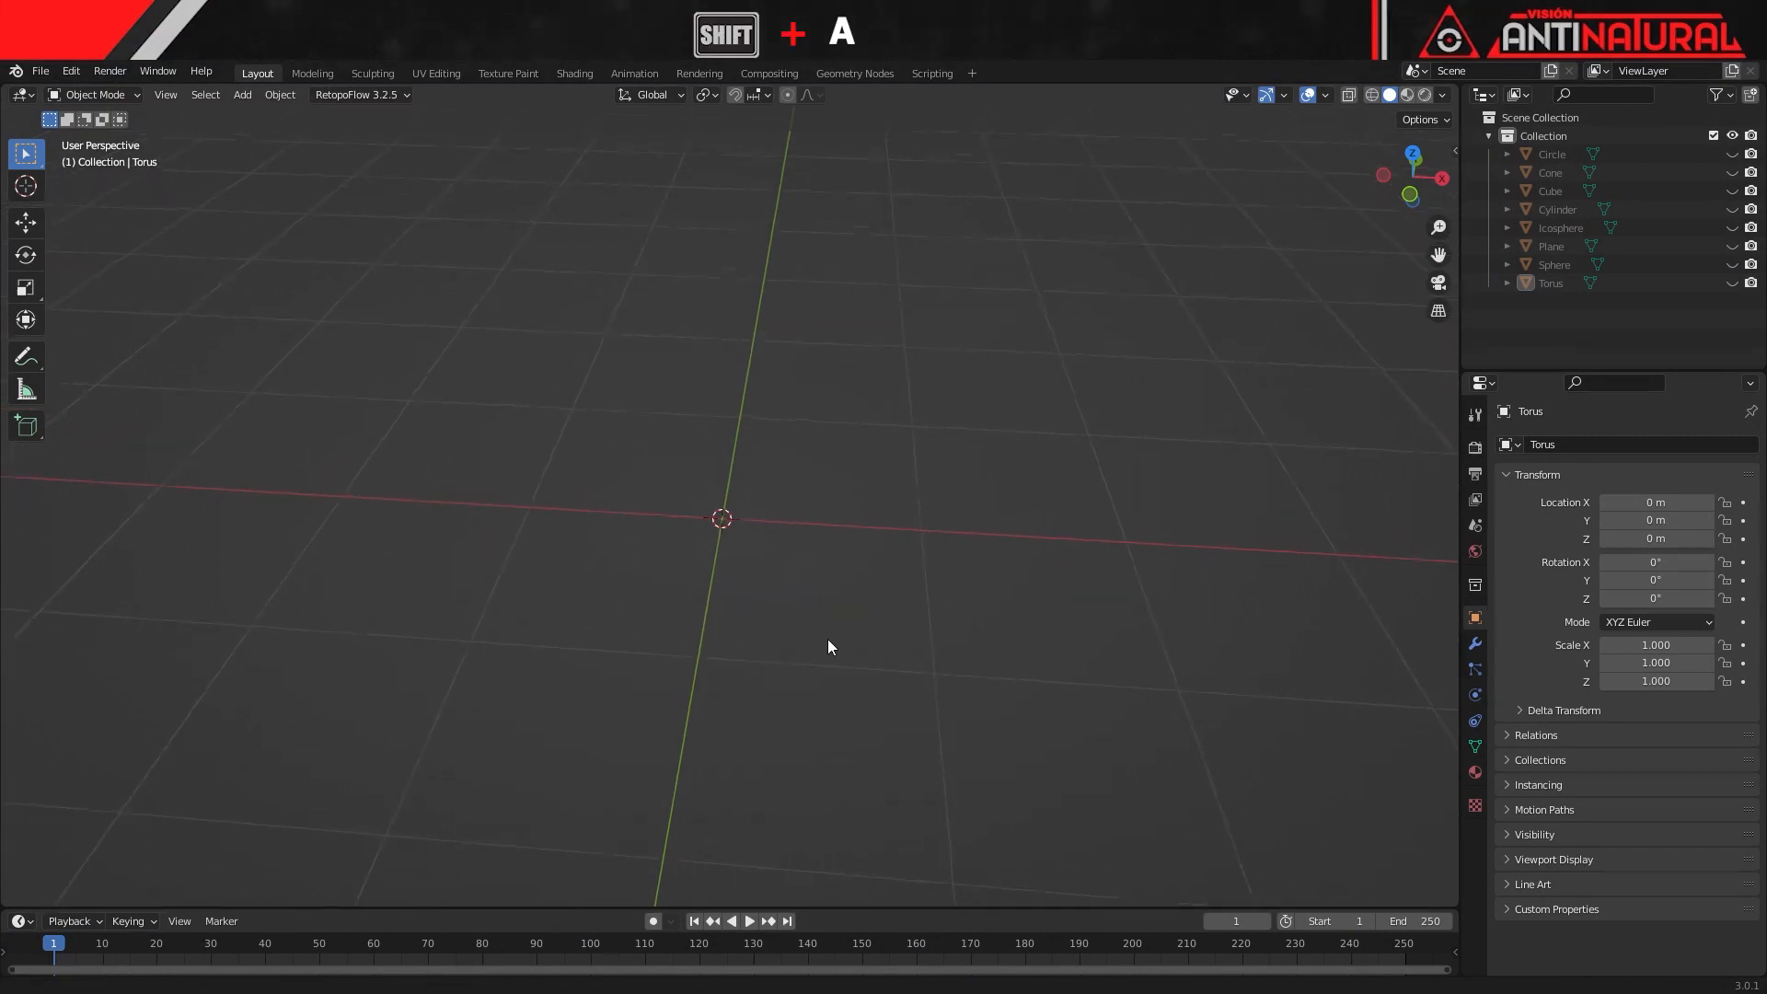
{"action": "key", "text": "shift+a"}
{"action": "mouse_move", "coordinate": [732, 390]}
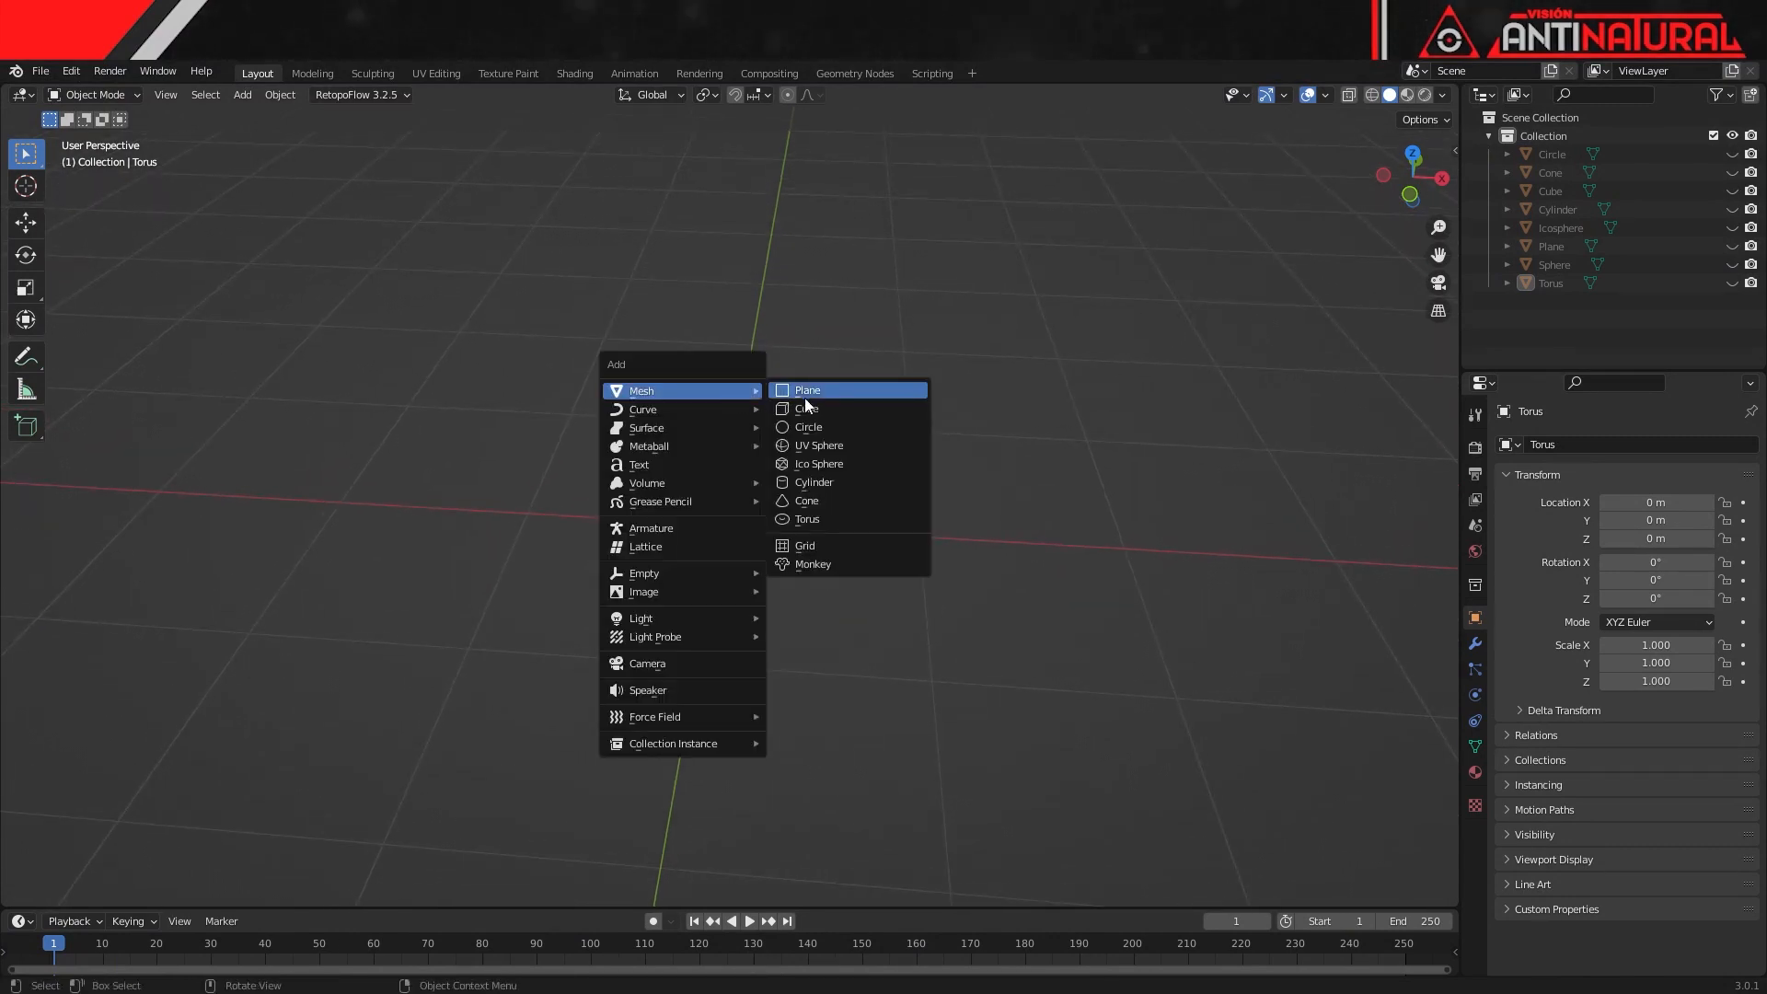
{"action": "left_click", "coordinate": [834, 549]}
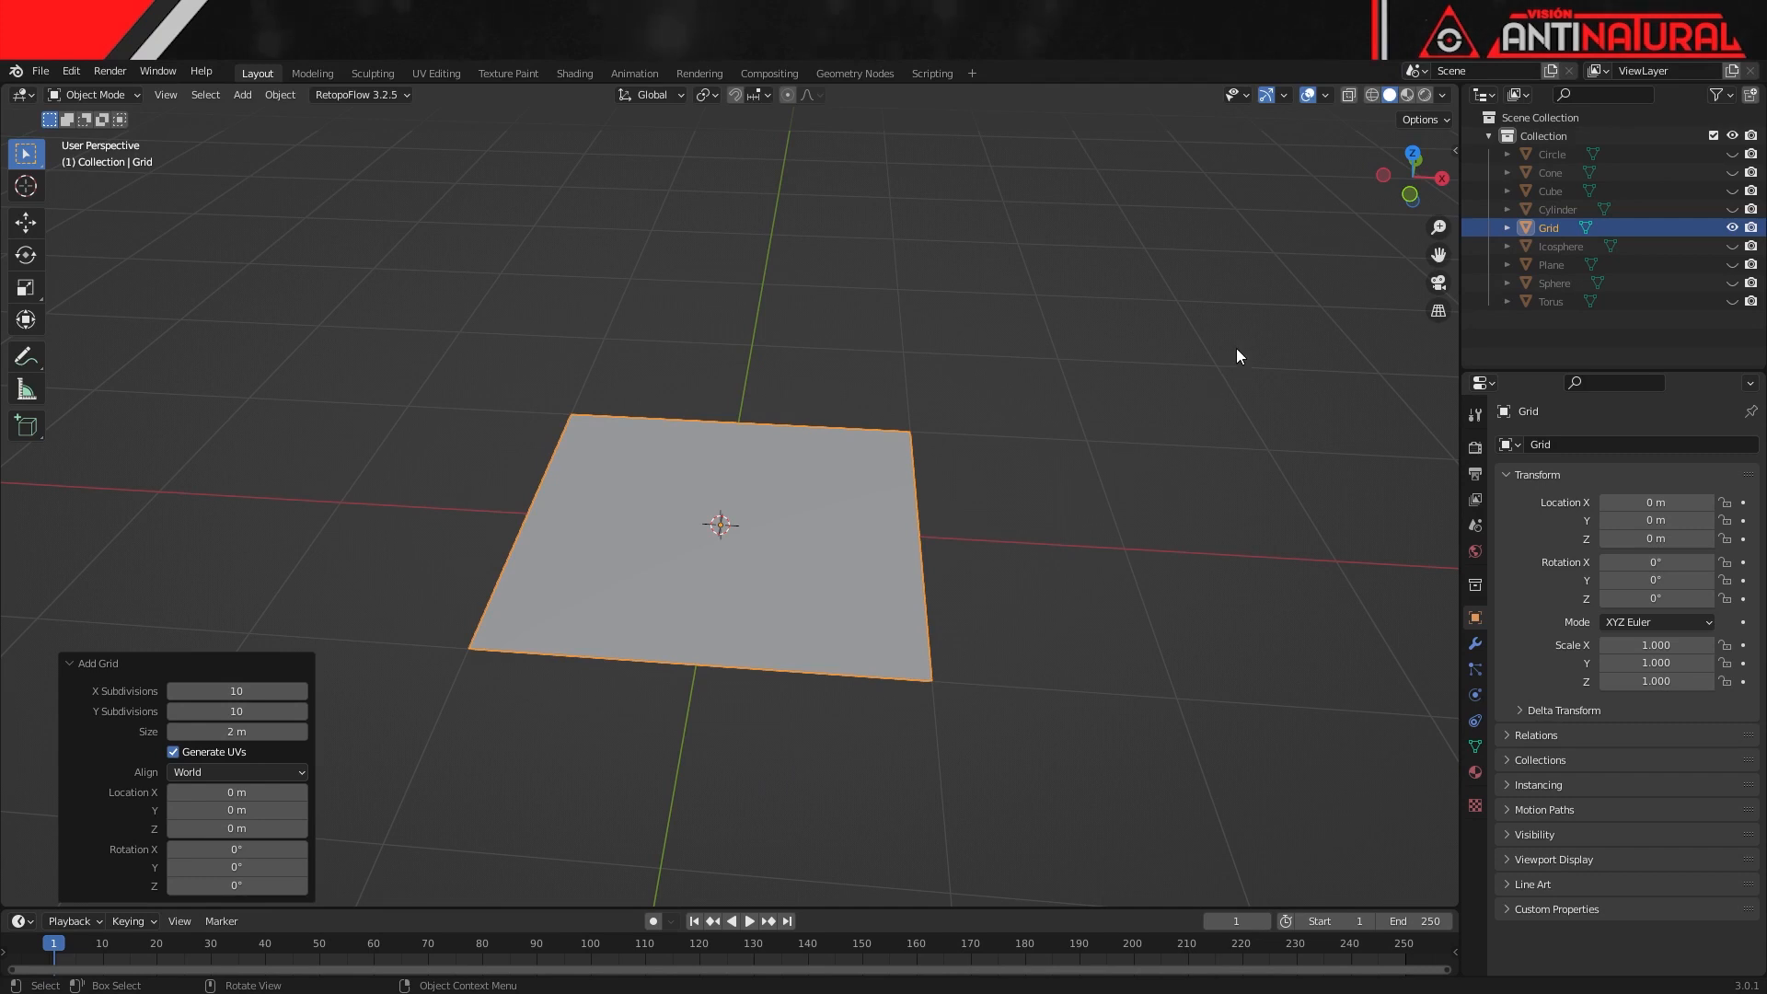
- Show the grid in wireframe and try other subdivisions and sizes, restoring X and Y Subdivisions to 10 and Size to 2 m
{"action": "left_click", "coordinate": [1369, 98]}
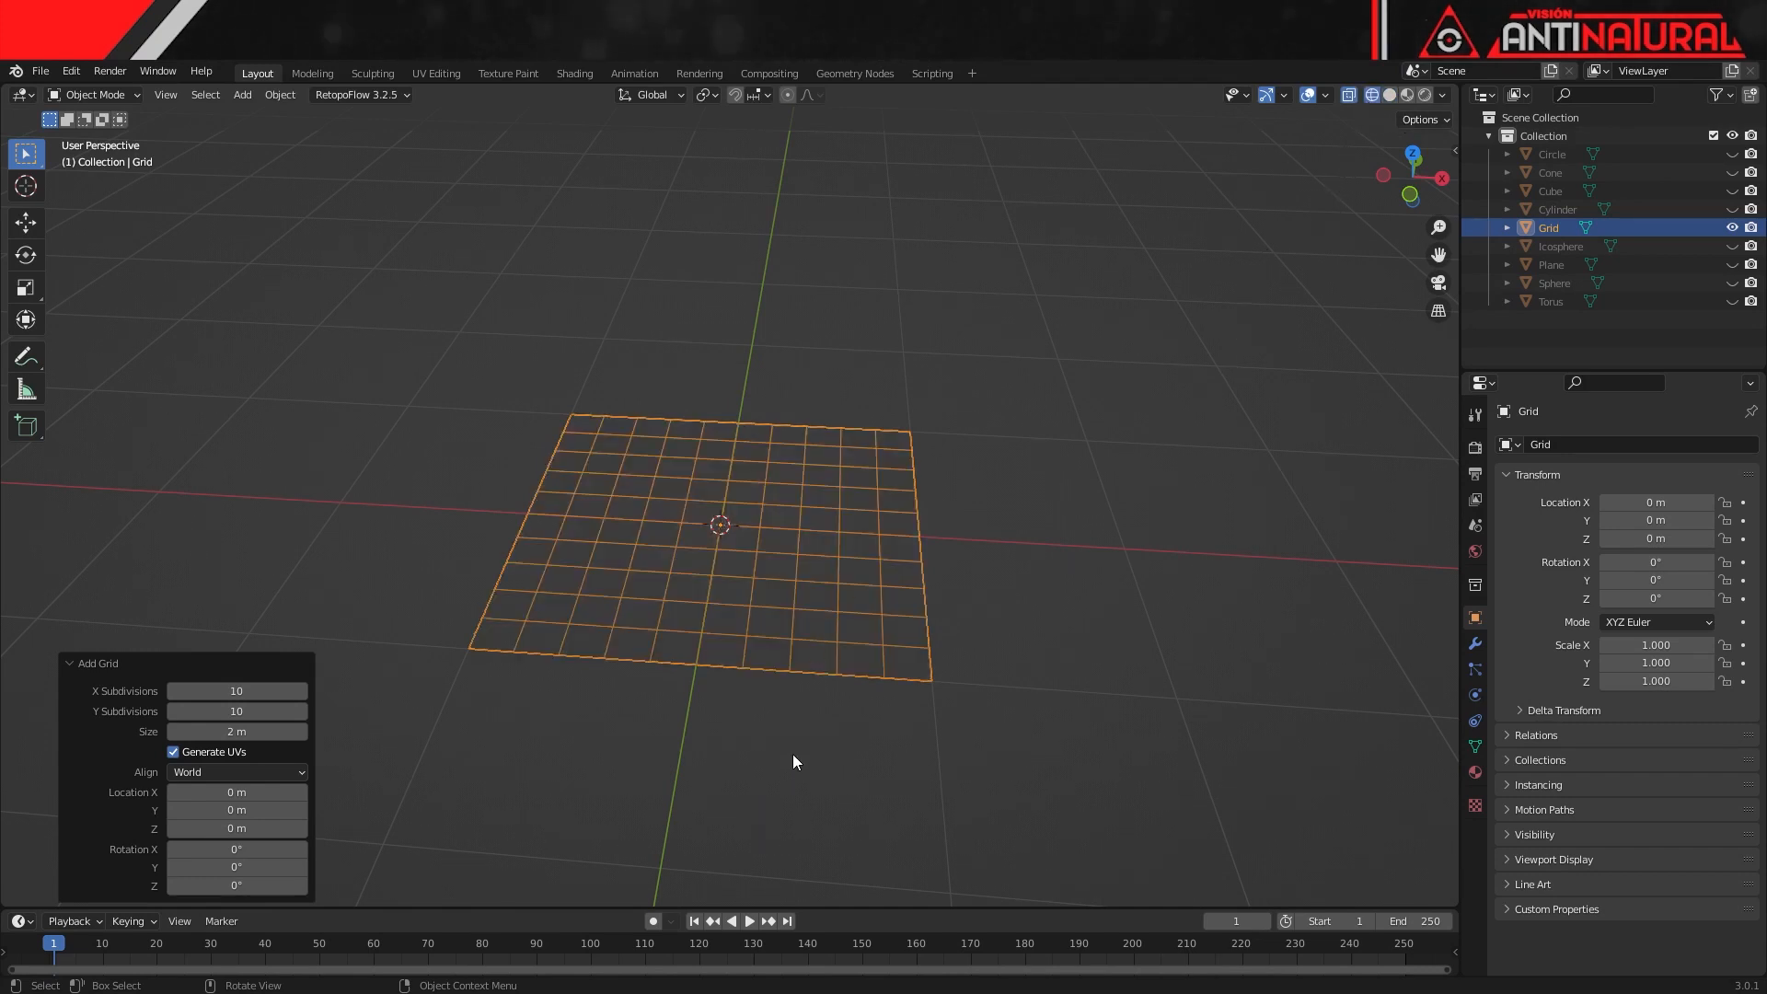
{"action": "scroll", "coordinate": [794, 762], "scroll_direction": "up", "scroll_amount": 1}
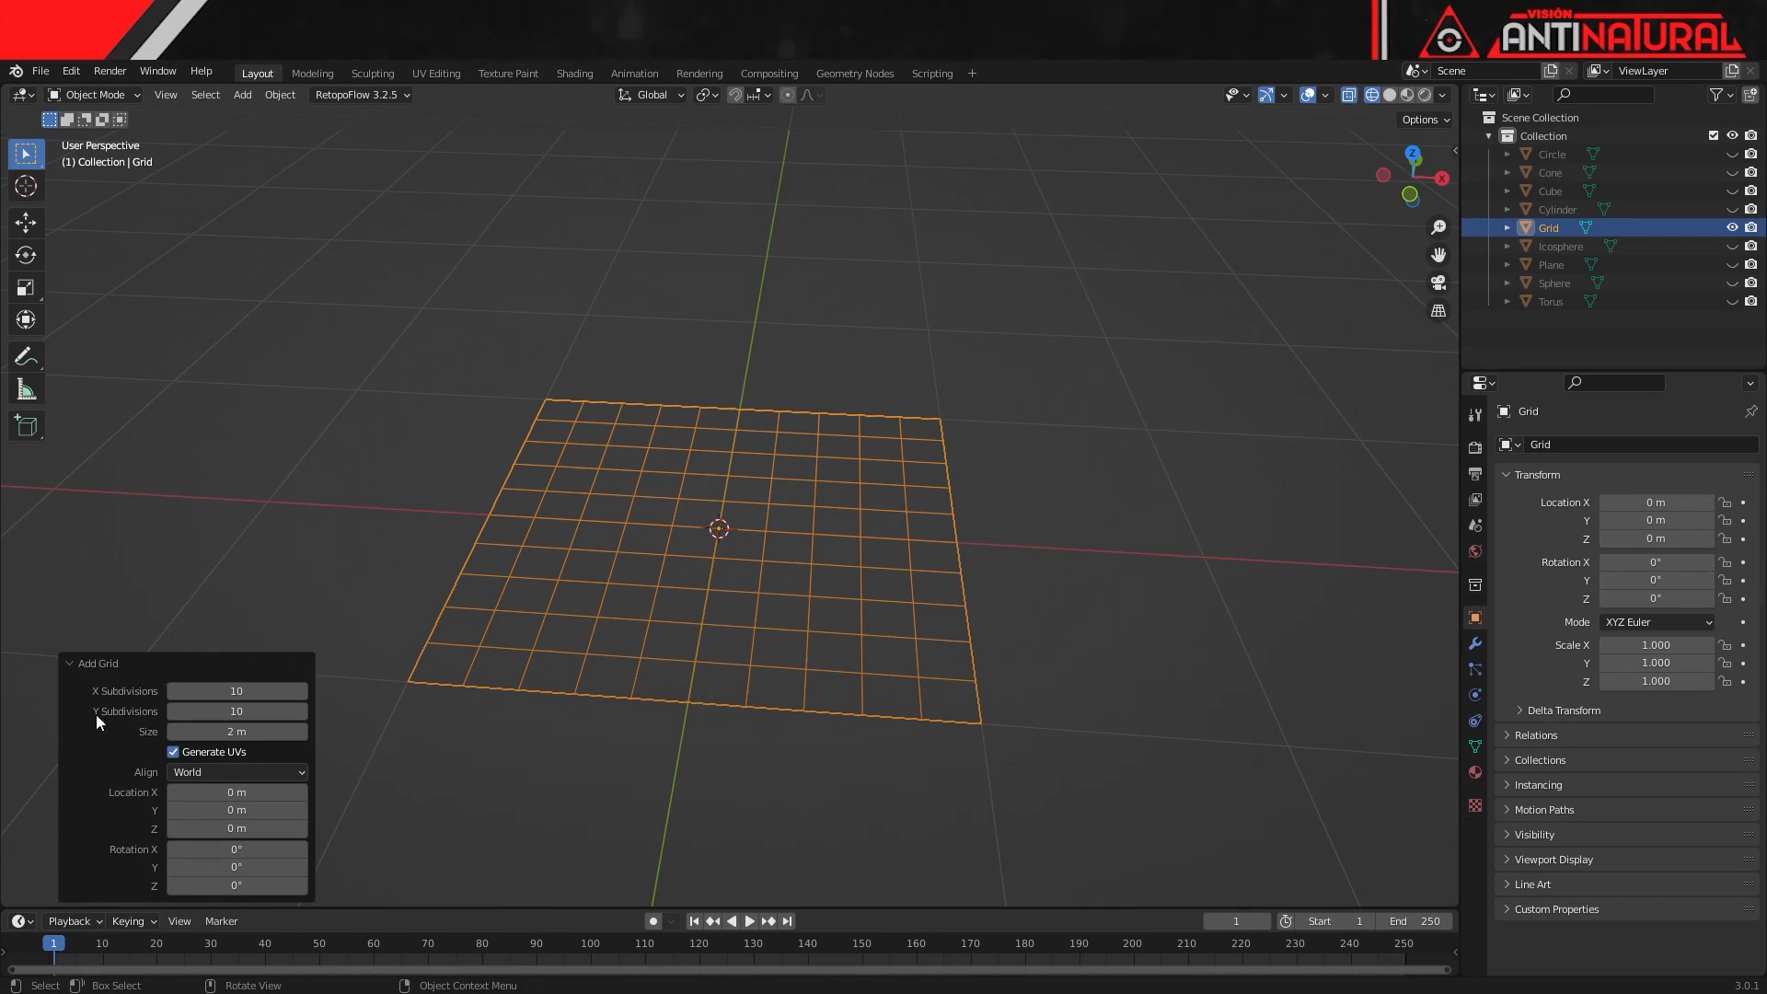
{"action": "left_click_drag", "start_coordinate": [237, 690], "coordinate": [251, 730]}
{"action": "left_click", "coordinate": [237, 691]}
{"action": "type", "text": "10"}
{"action": "key", "text": "Return"}
{"action": "left_click", "coordinate": [244, 711]}
{"action": "type", "text": "10"}
{"action": "key", "text": "Return"}
{"action": "left_click", "coordinate": [226, 731]}
{"action": "type", "text": "2"}
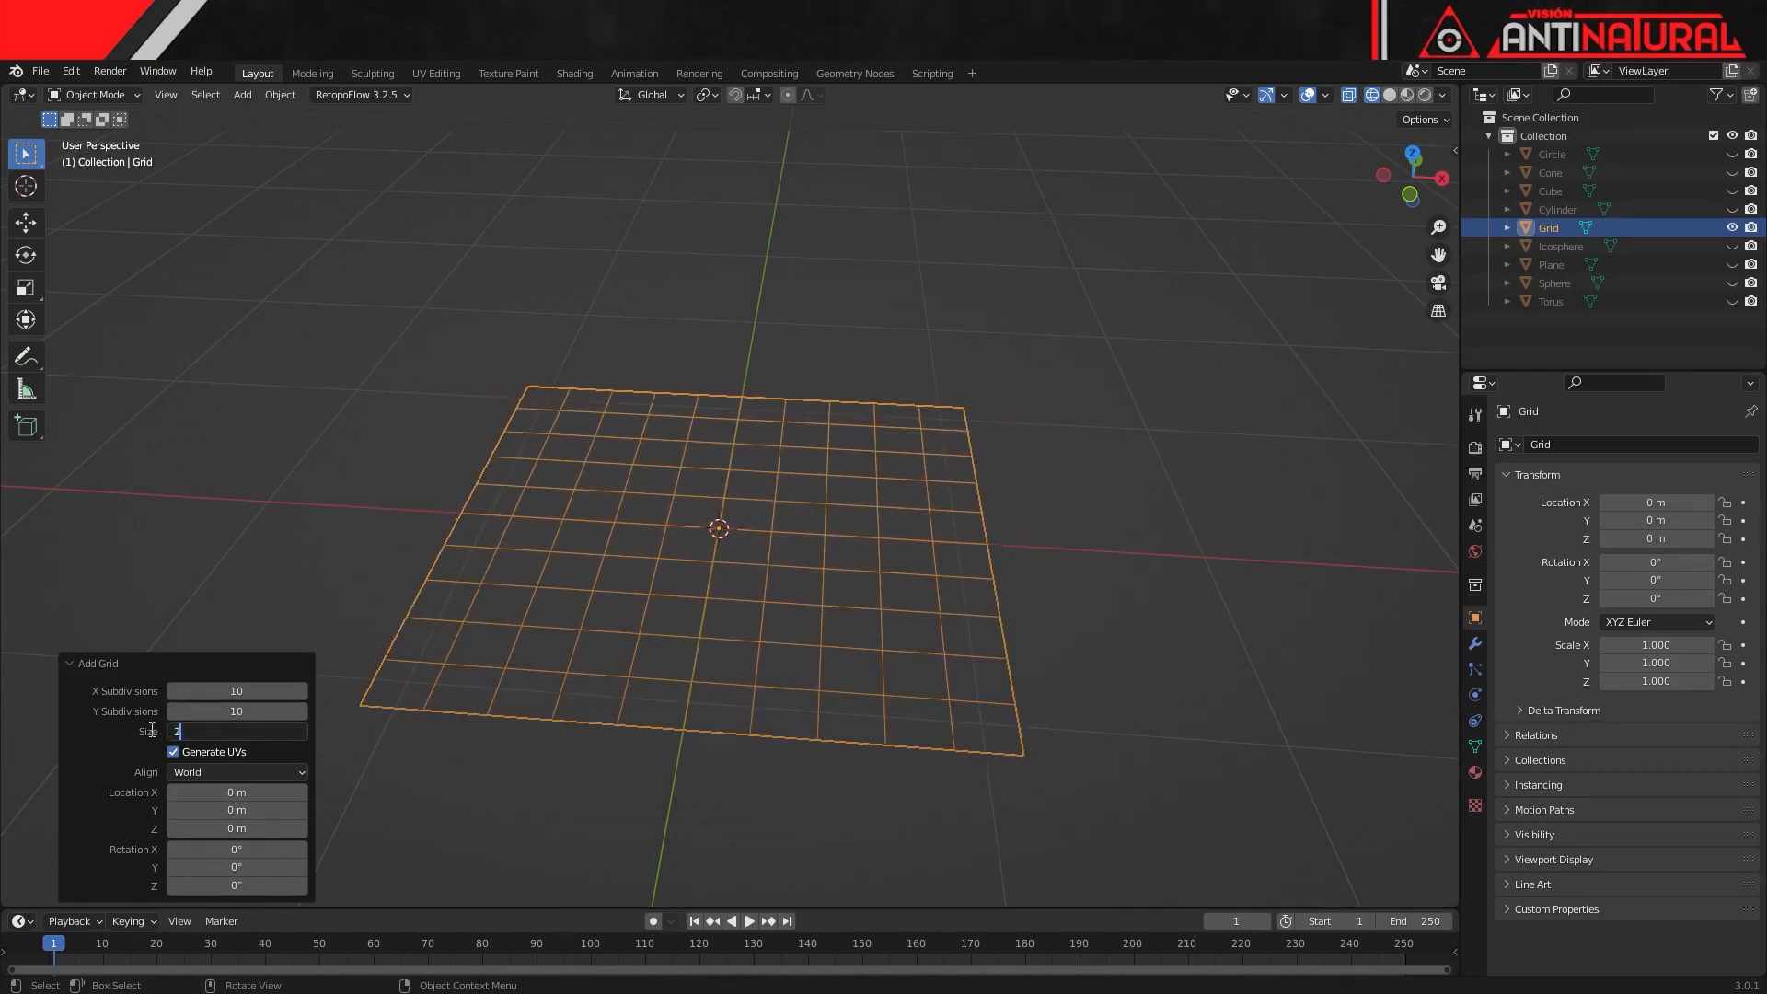
{"action": "key", "text": "Return"}
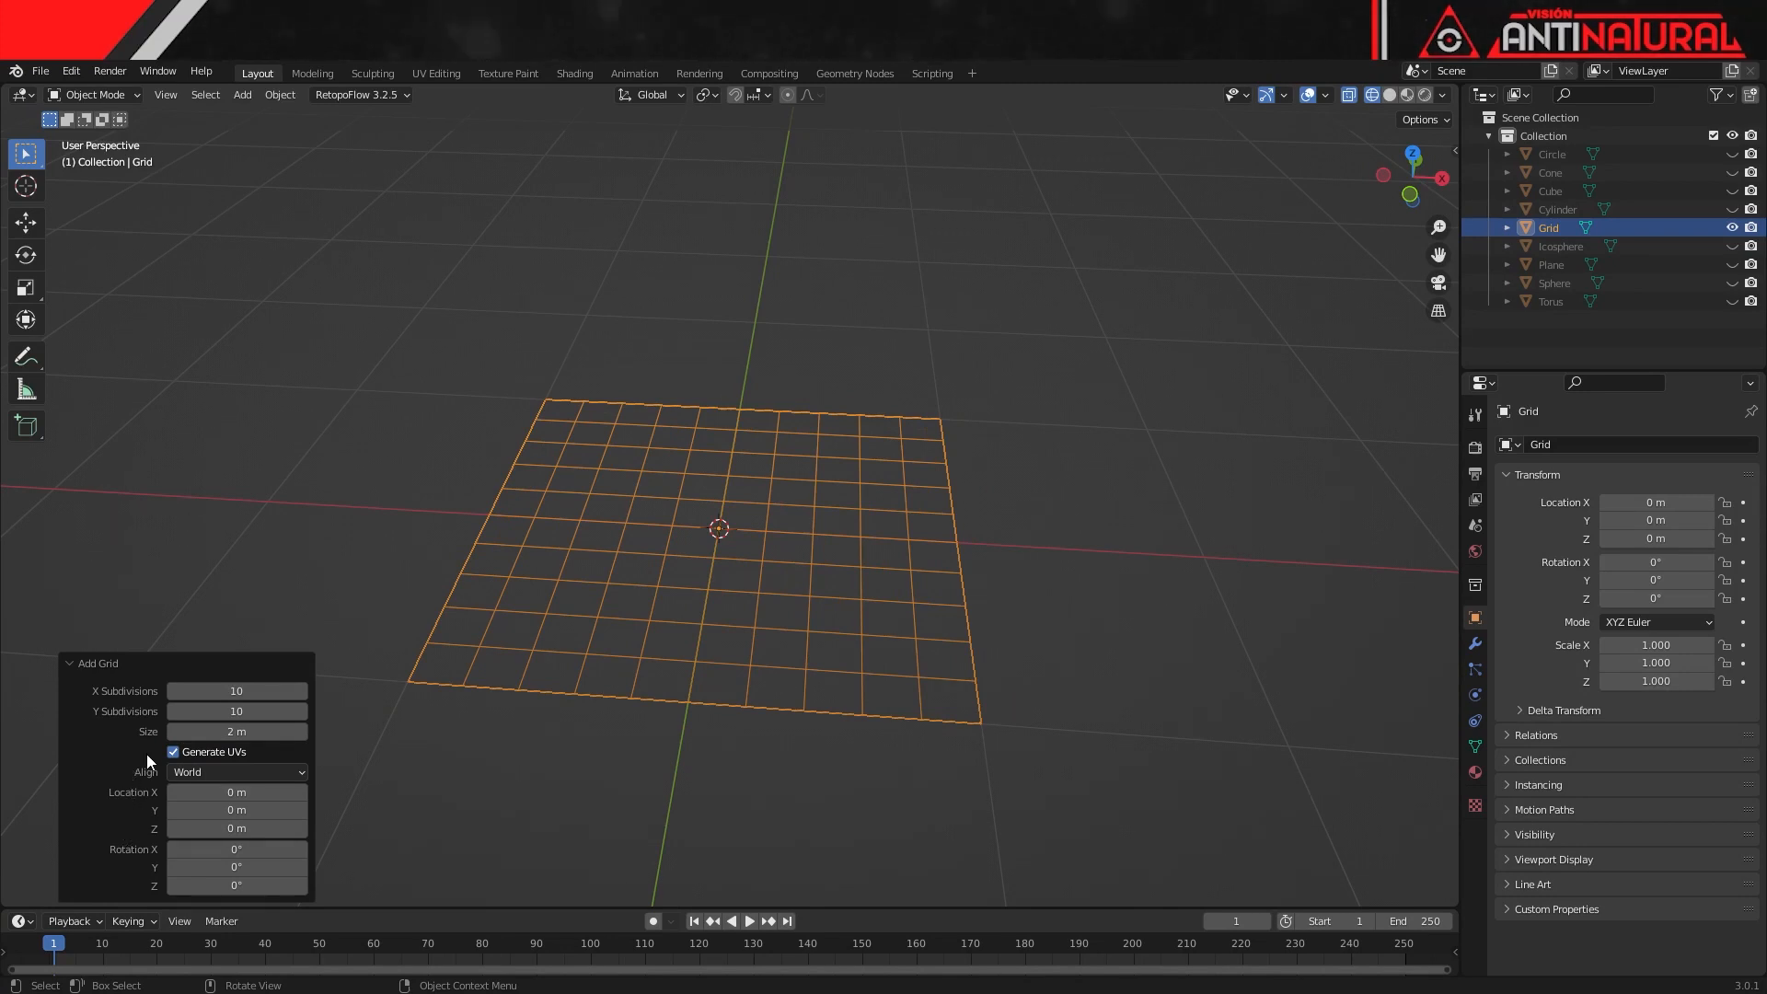
- Compare the grid's look in solid and wireframe shading from another angle
{"action": "left_click", "coordinate": [1391, 96]}
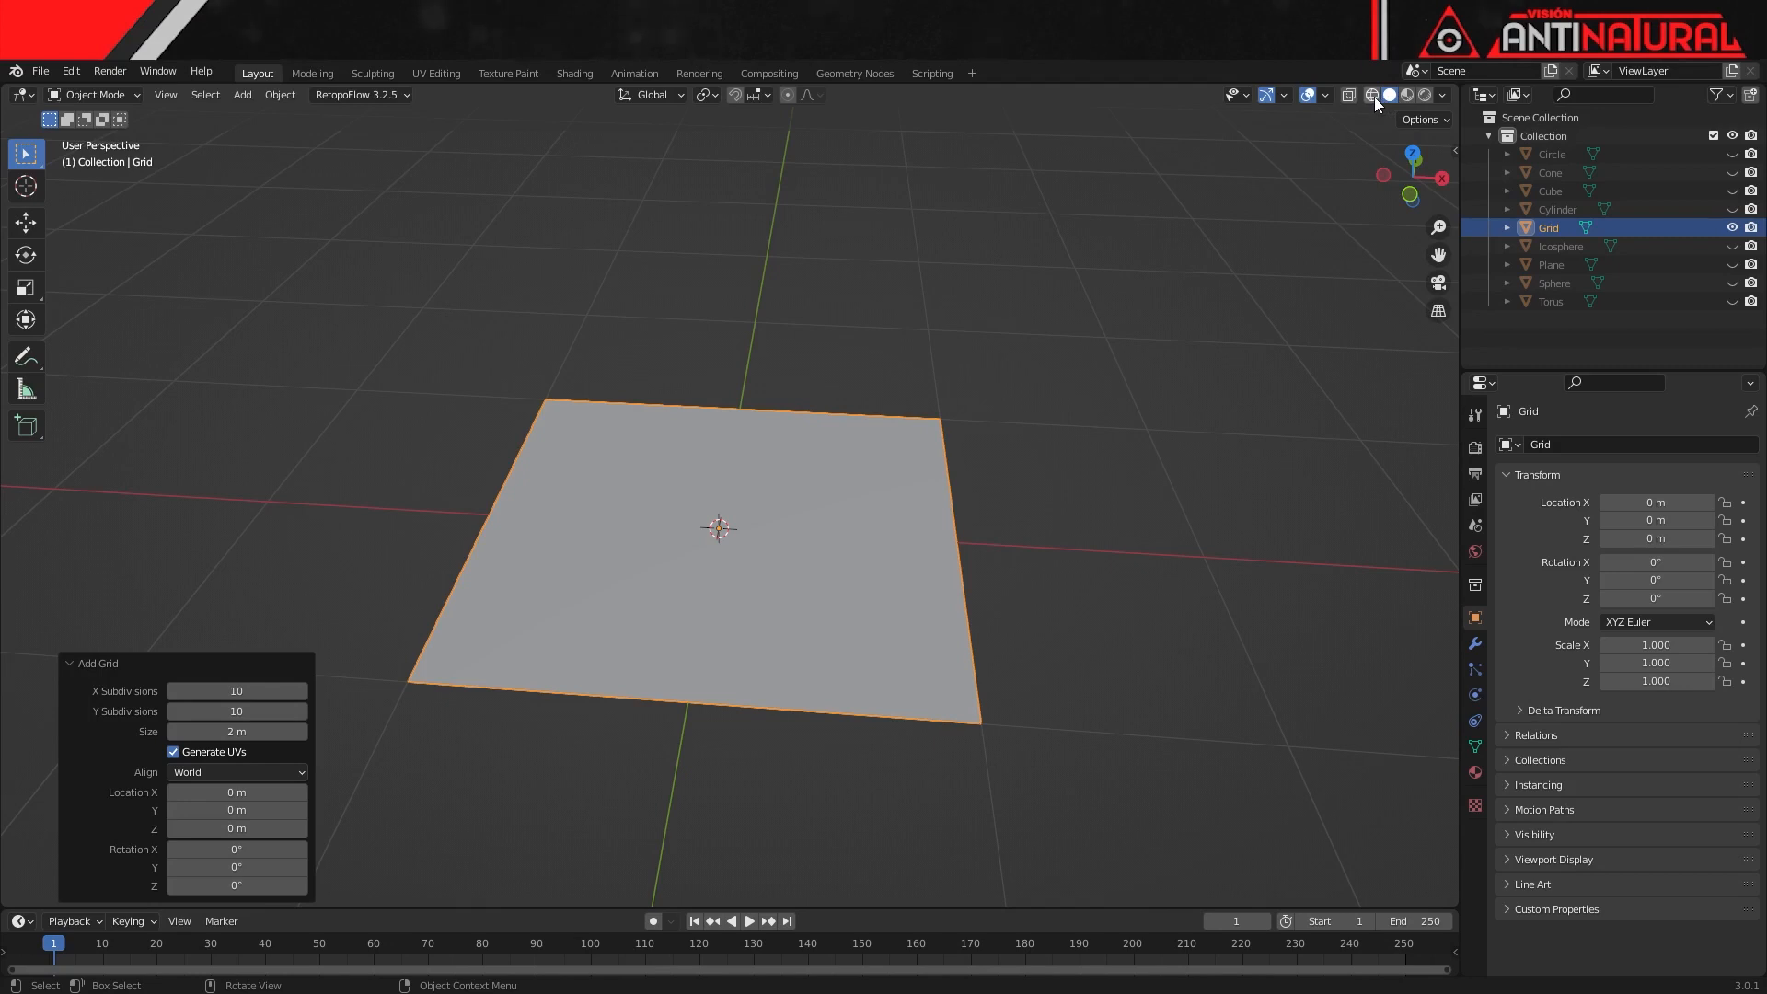
{"action": "left_click", "coordinate": [1373, 96]}
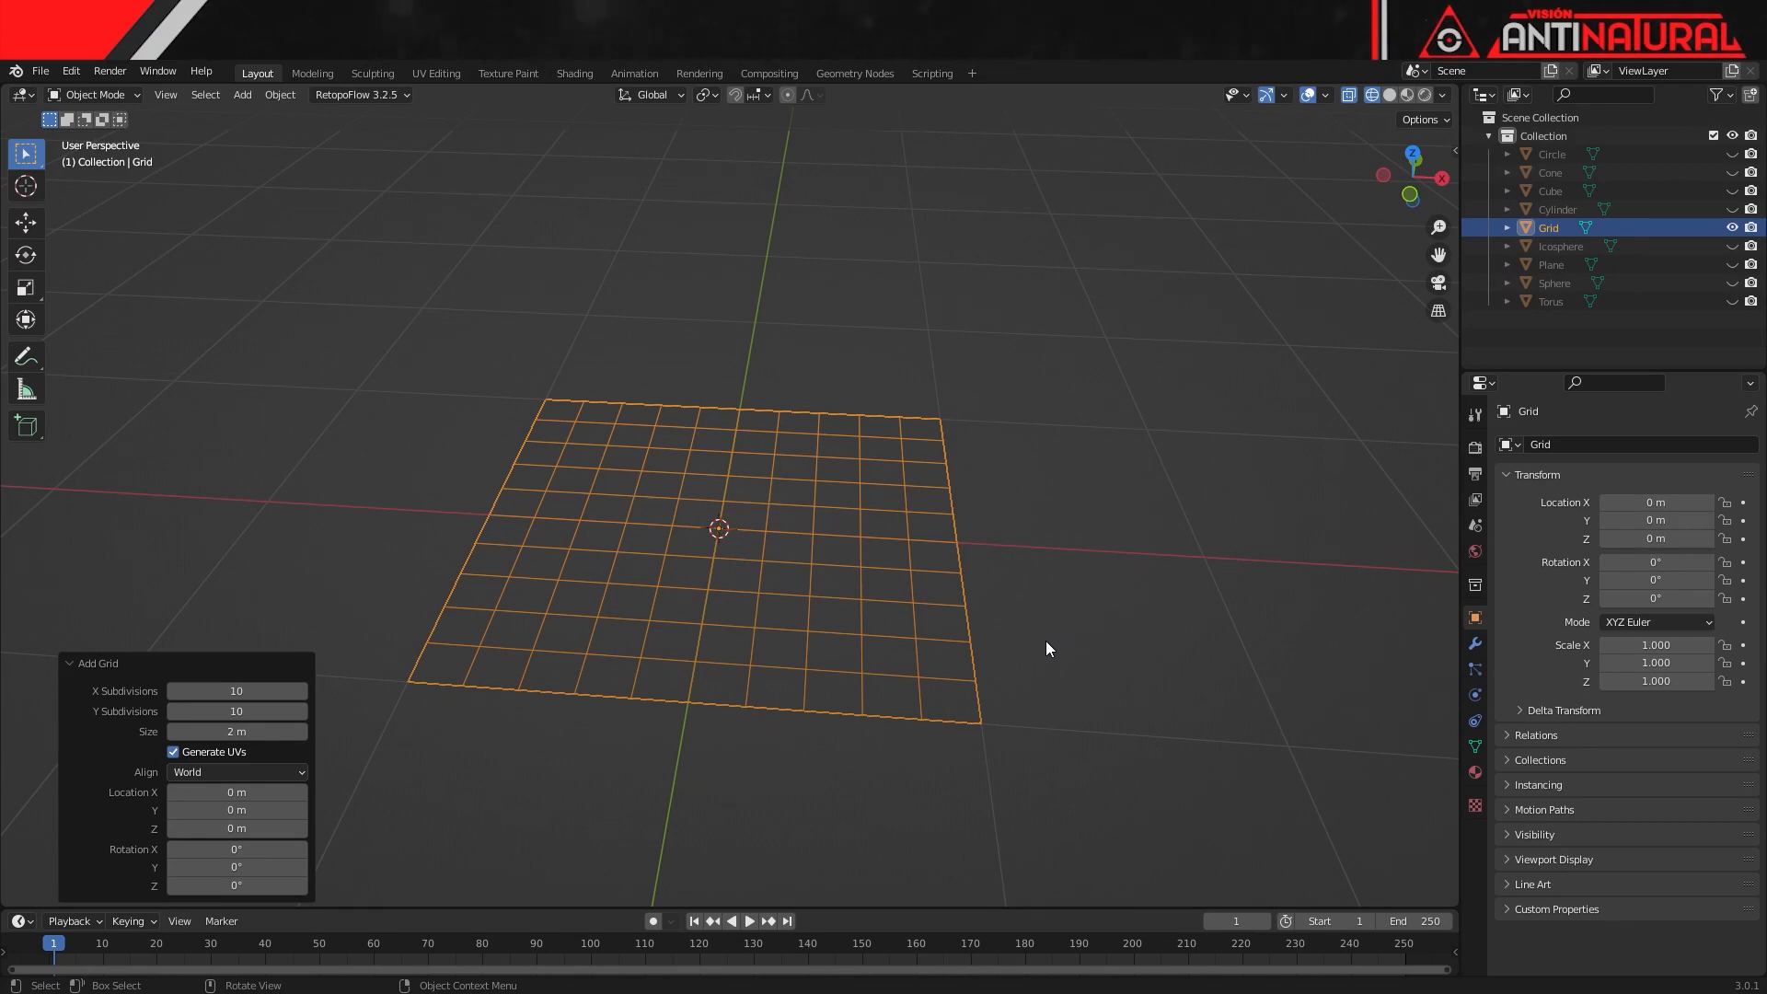
{"action": "middle_click_drag", "start_coordinate": [1051, 668], "coordinate": [996, 656]}
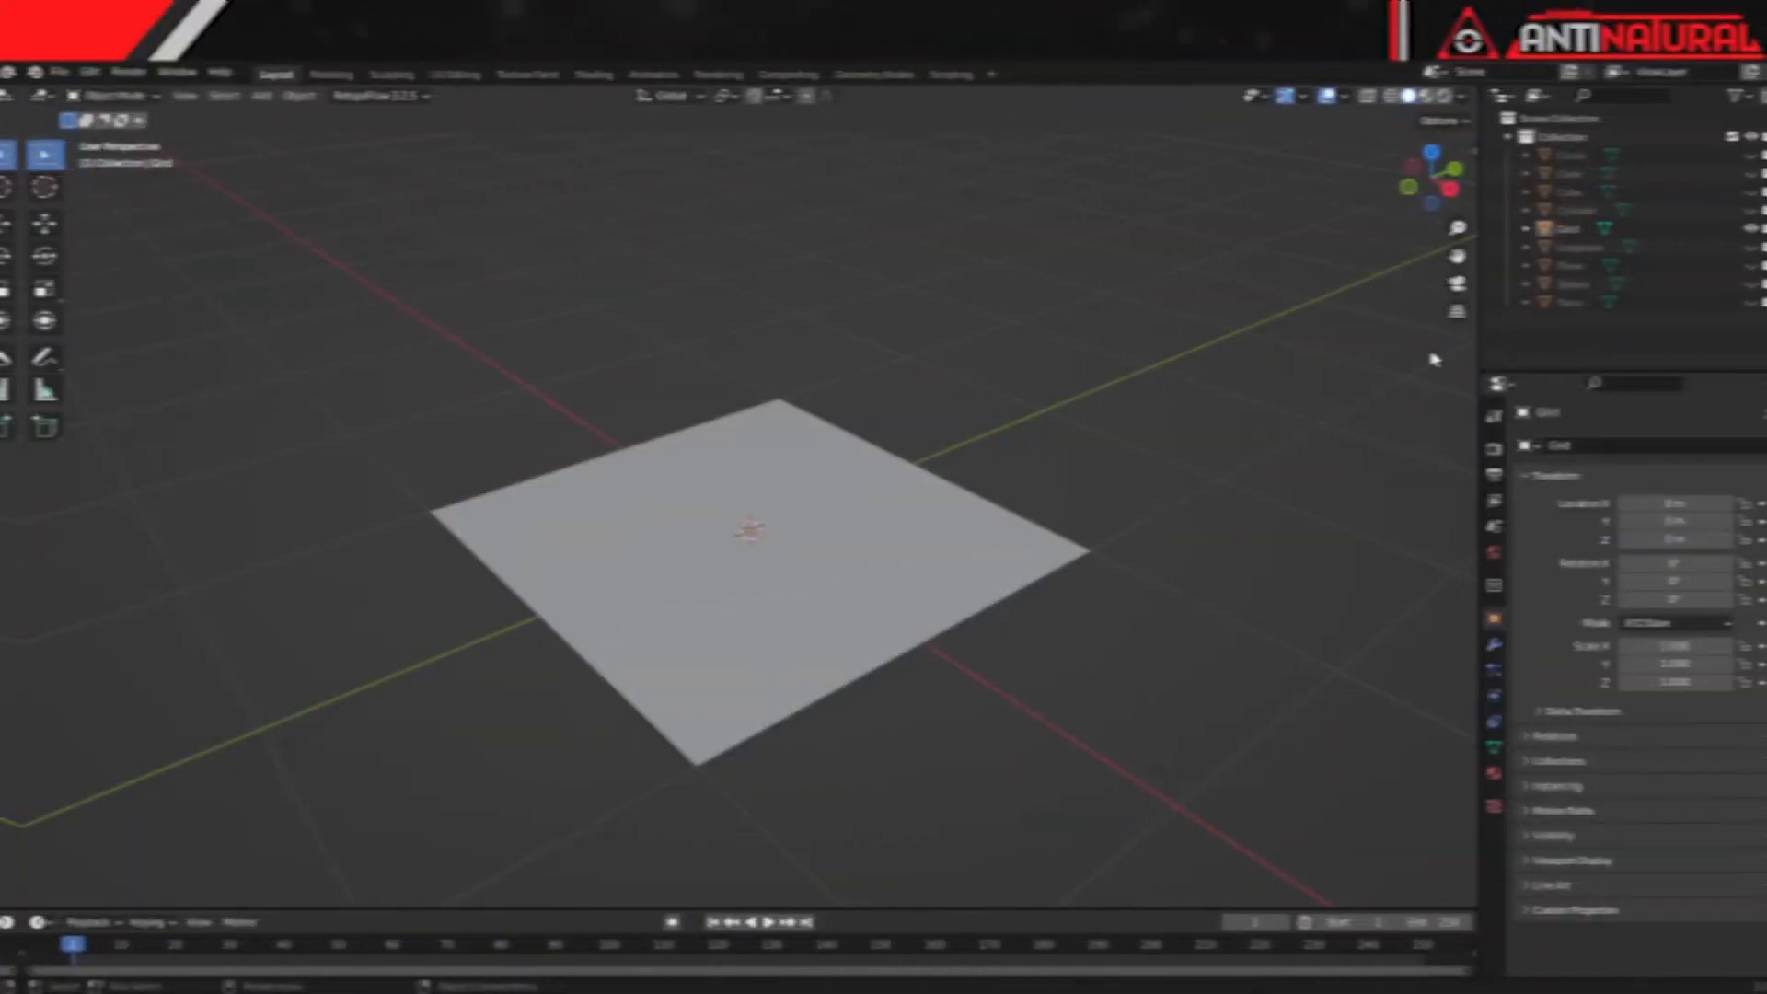
- Hide the grid and add a monkey mesh at the world origin
{"action": "left_click", "coordinate": [1730, 228]}
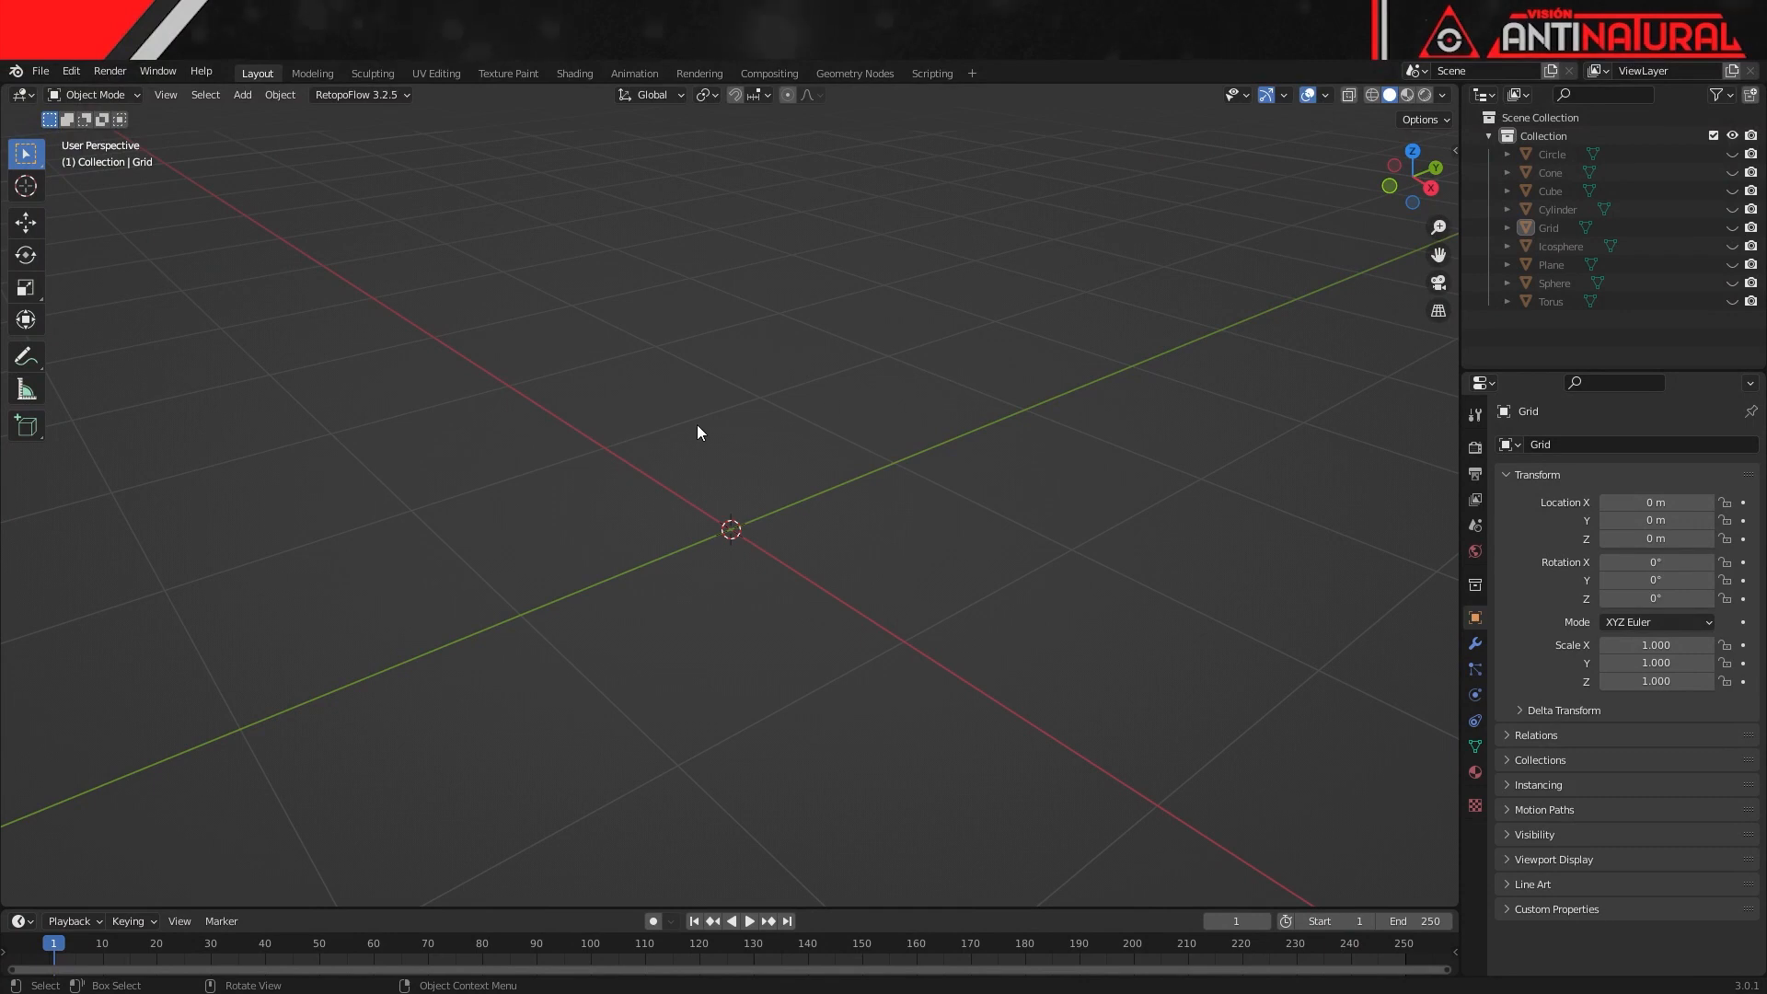
{"action": "key", "text": "shift+a"}
{"action": "mouse_move", "coordinate": [669, 427]}
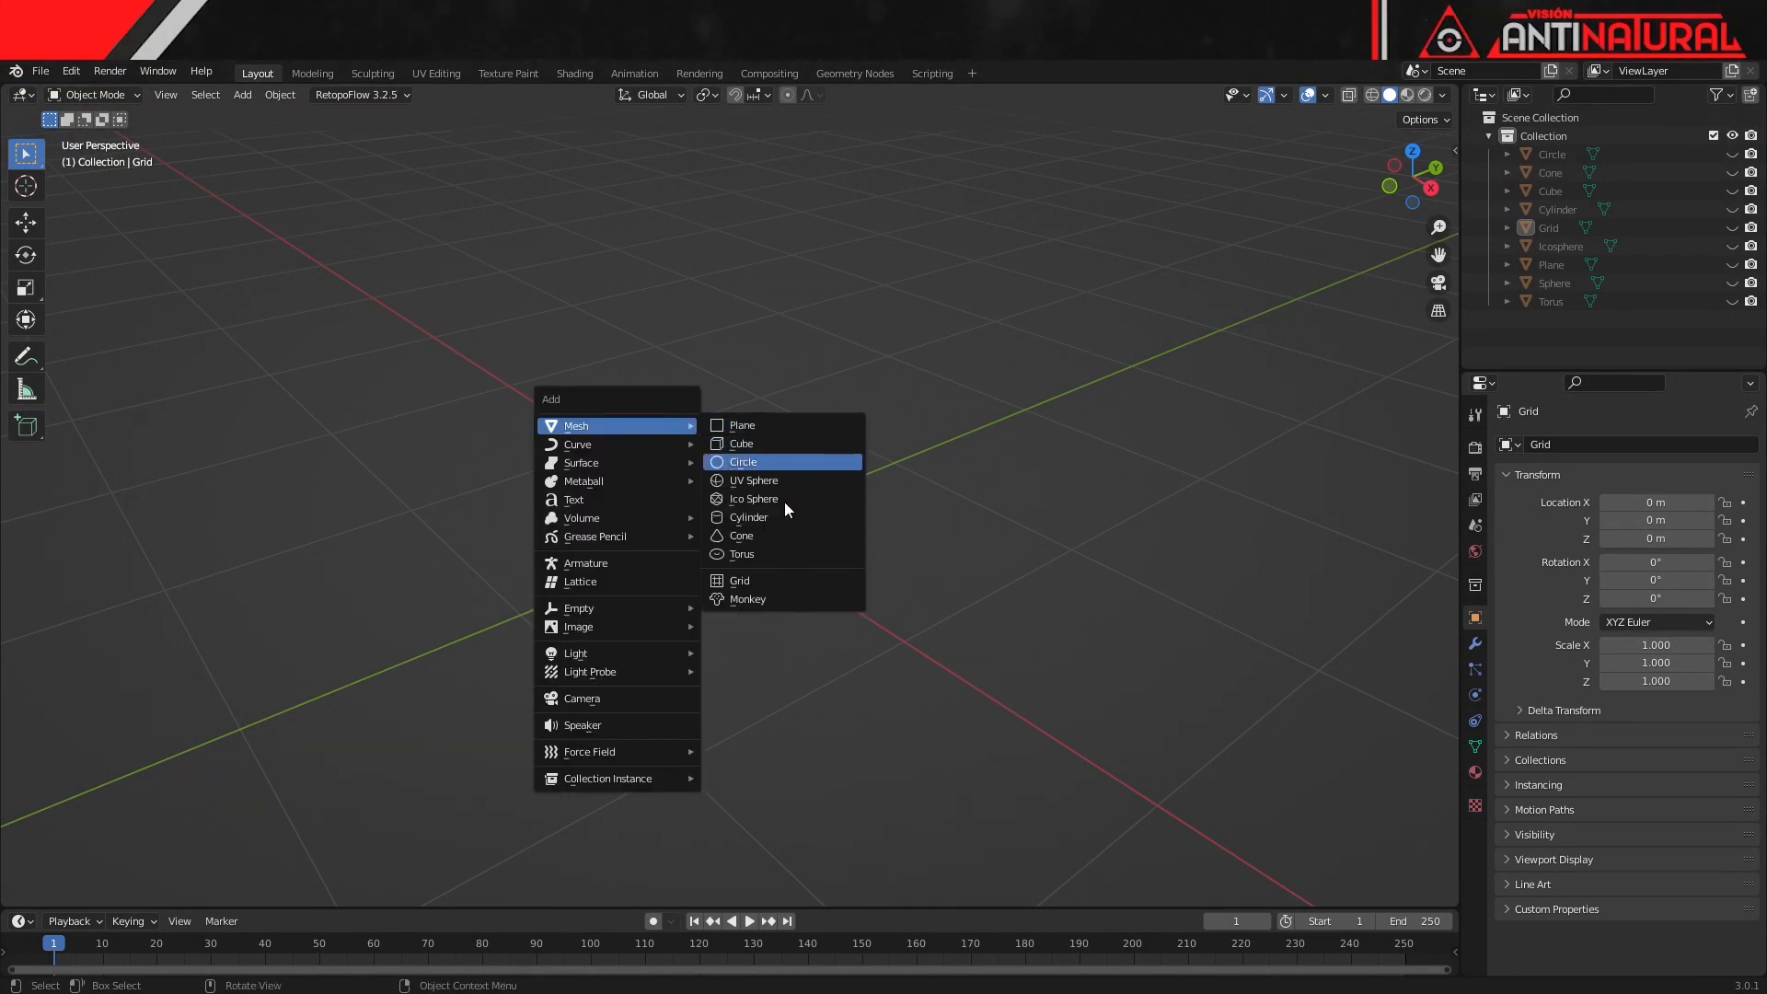
{"action": "left_click", "coordinate": [771, 605]}
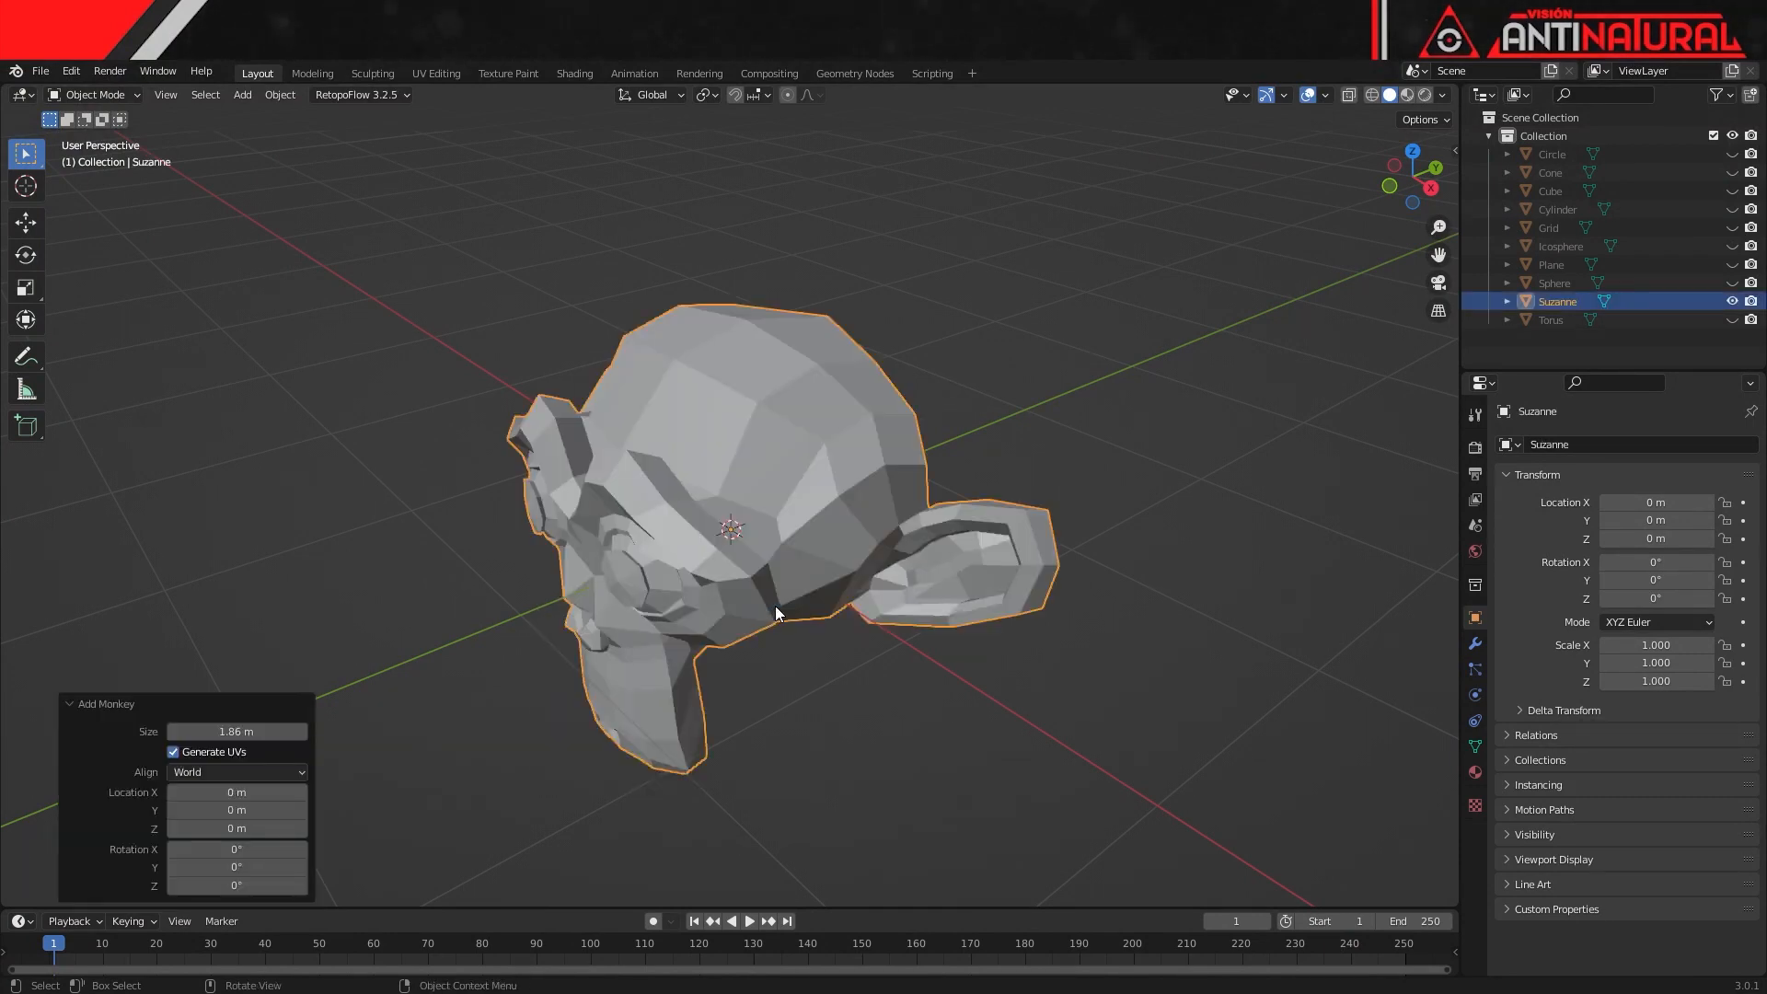
- Inspect the monkey head's face from the front and side, and adjust the mesh's size
{"action": "mouse_move", "coordinate": [765, 700]}
{"action": "middle_mouse_down"}
{"action": "mouse_move", "coordinate": [786, 698]}
{"action": "mouse_move", "coordinate": [768, 681]}
{"action": "mouse_move", "coordinate": [782, 677]}
{"action": "middle_mouse_up"}
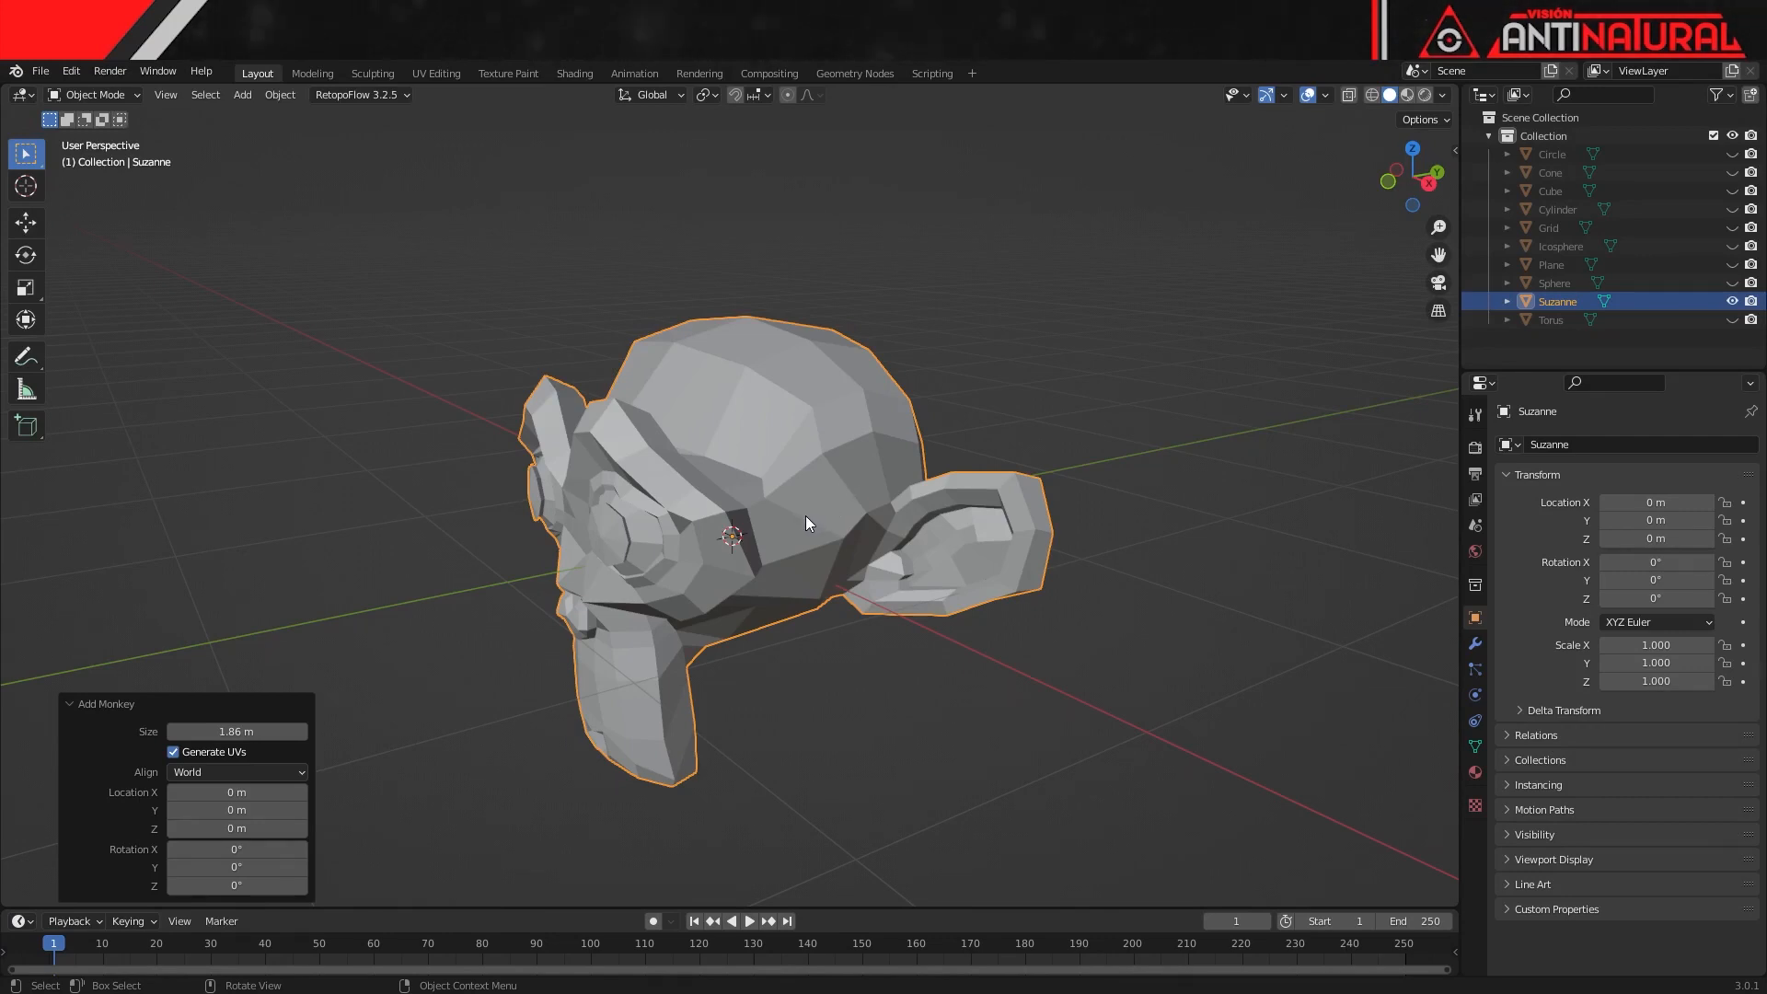
{"action": "middle_click_drag", "start_coordinate": [797, 525], "coordinate": [786, 566]}
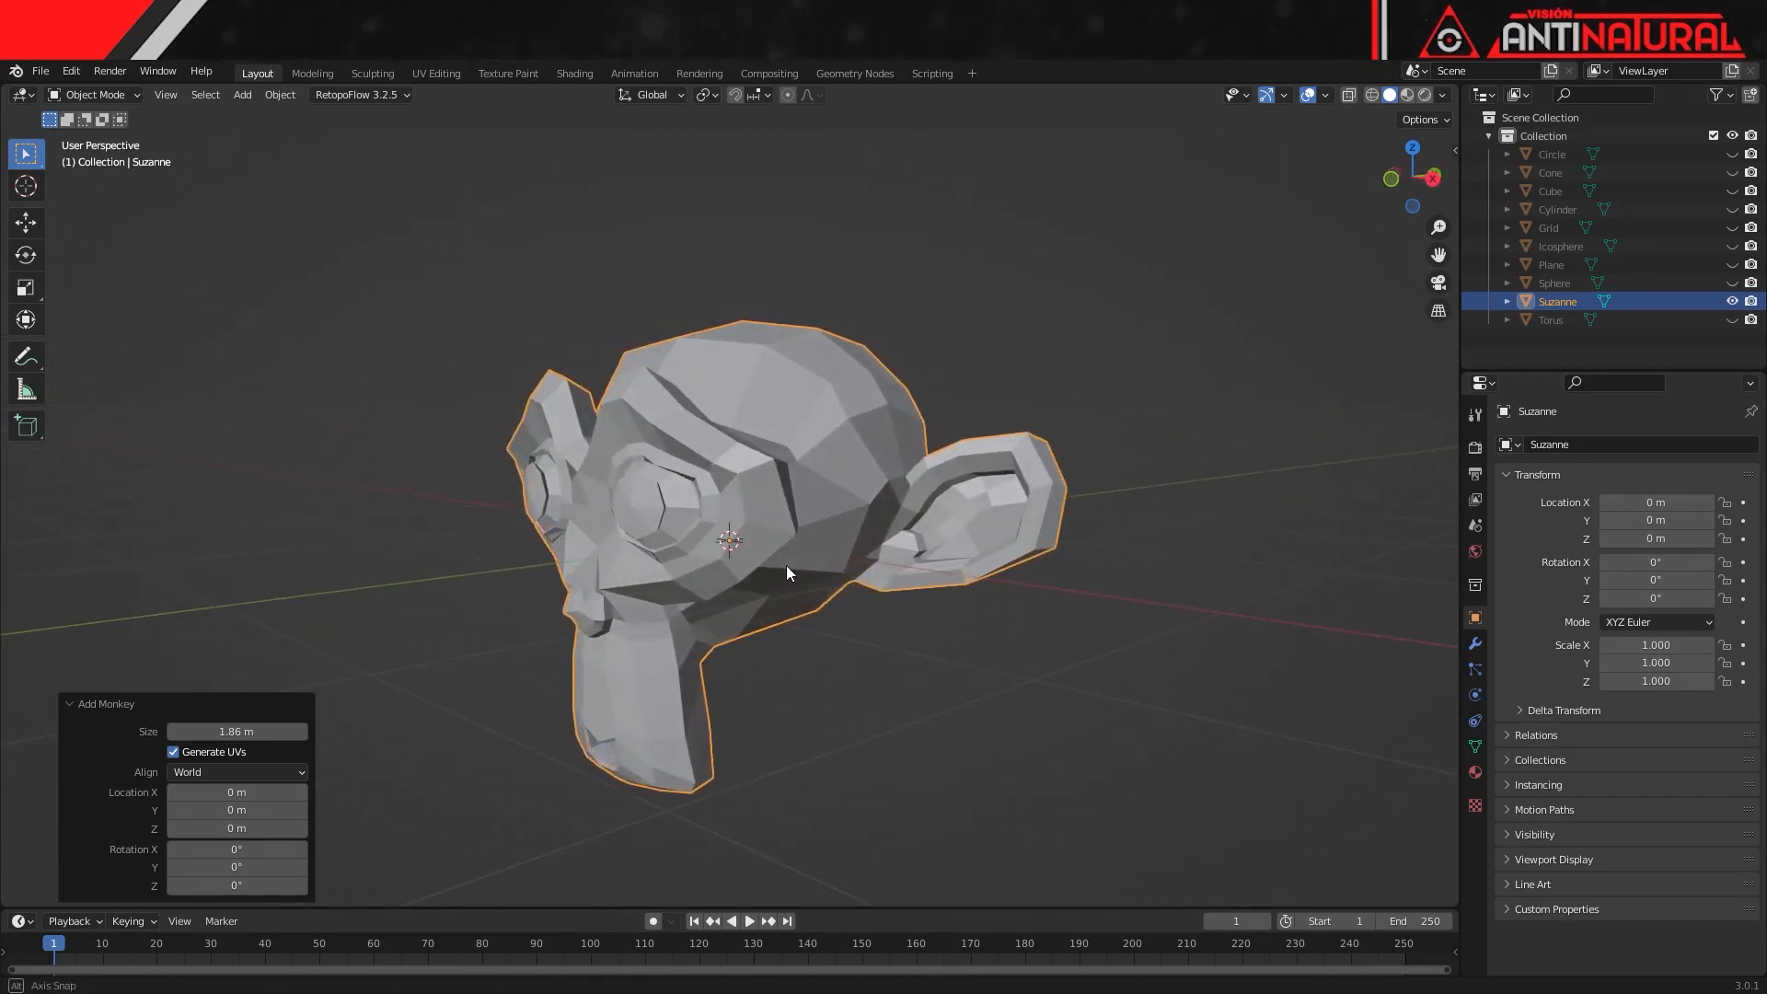
{"action": "left_click_drag", "start_coordinate": [220, 723], "coordinate": [213, 730]}
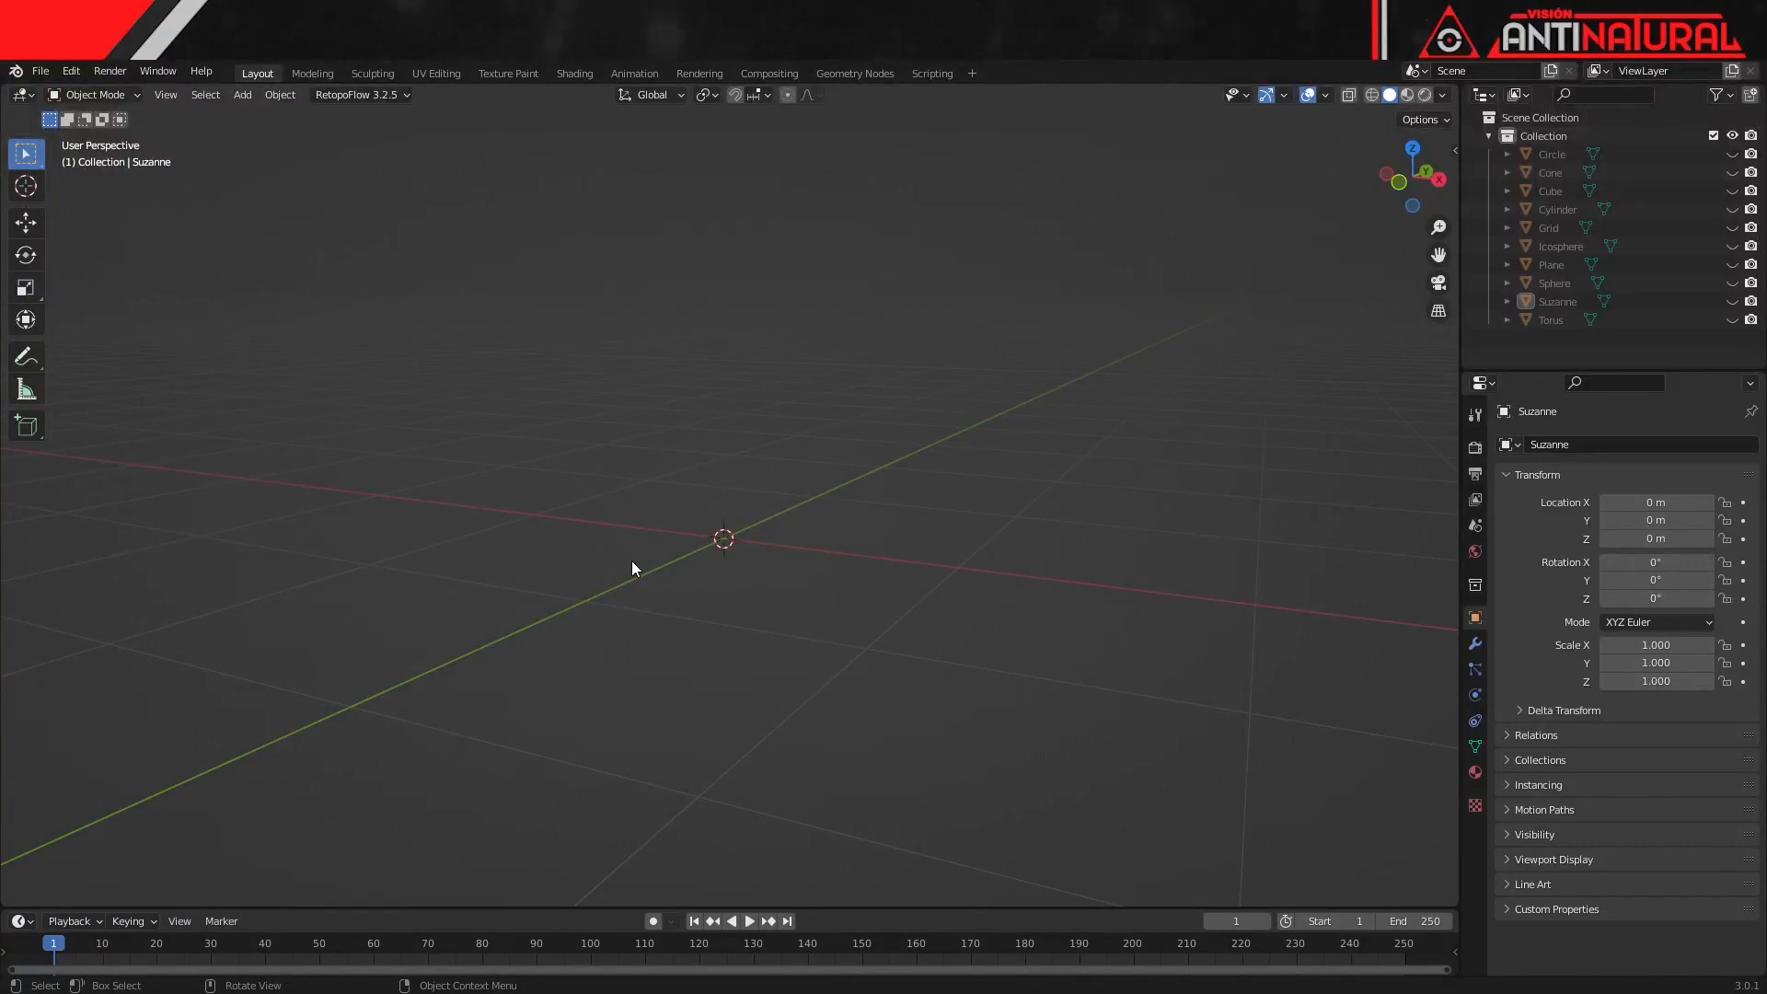
- Add a text object at the world origin
{"action": "middle_click_drag", "start_coordinate": [627, 533], "coordinate": [654, 565]}
{"action": "key", "text": "shift+a"}
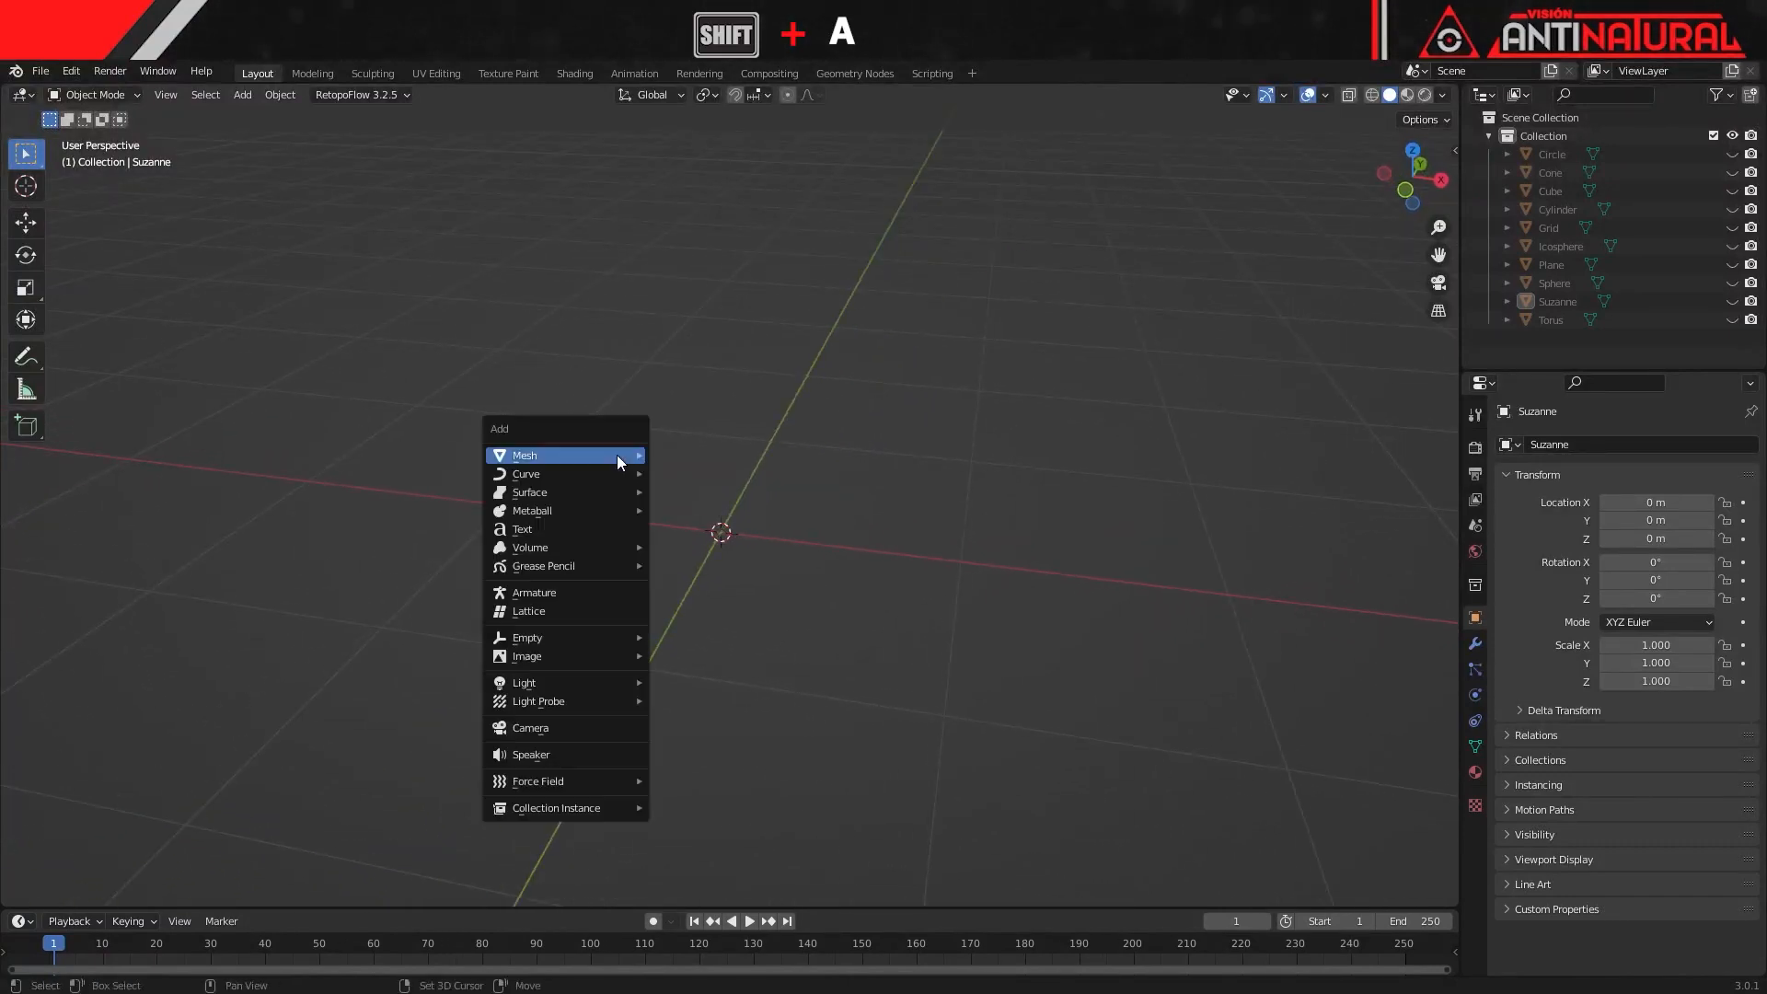
{"action": "left_click", "coordinate": [584, 526]}
{"action": "middle_click_drag", "start_coordinate": [795, 647], "coordinate": [990, 513]}
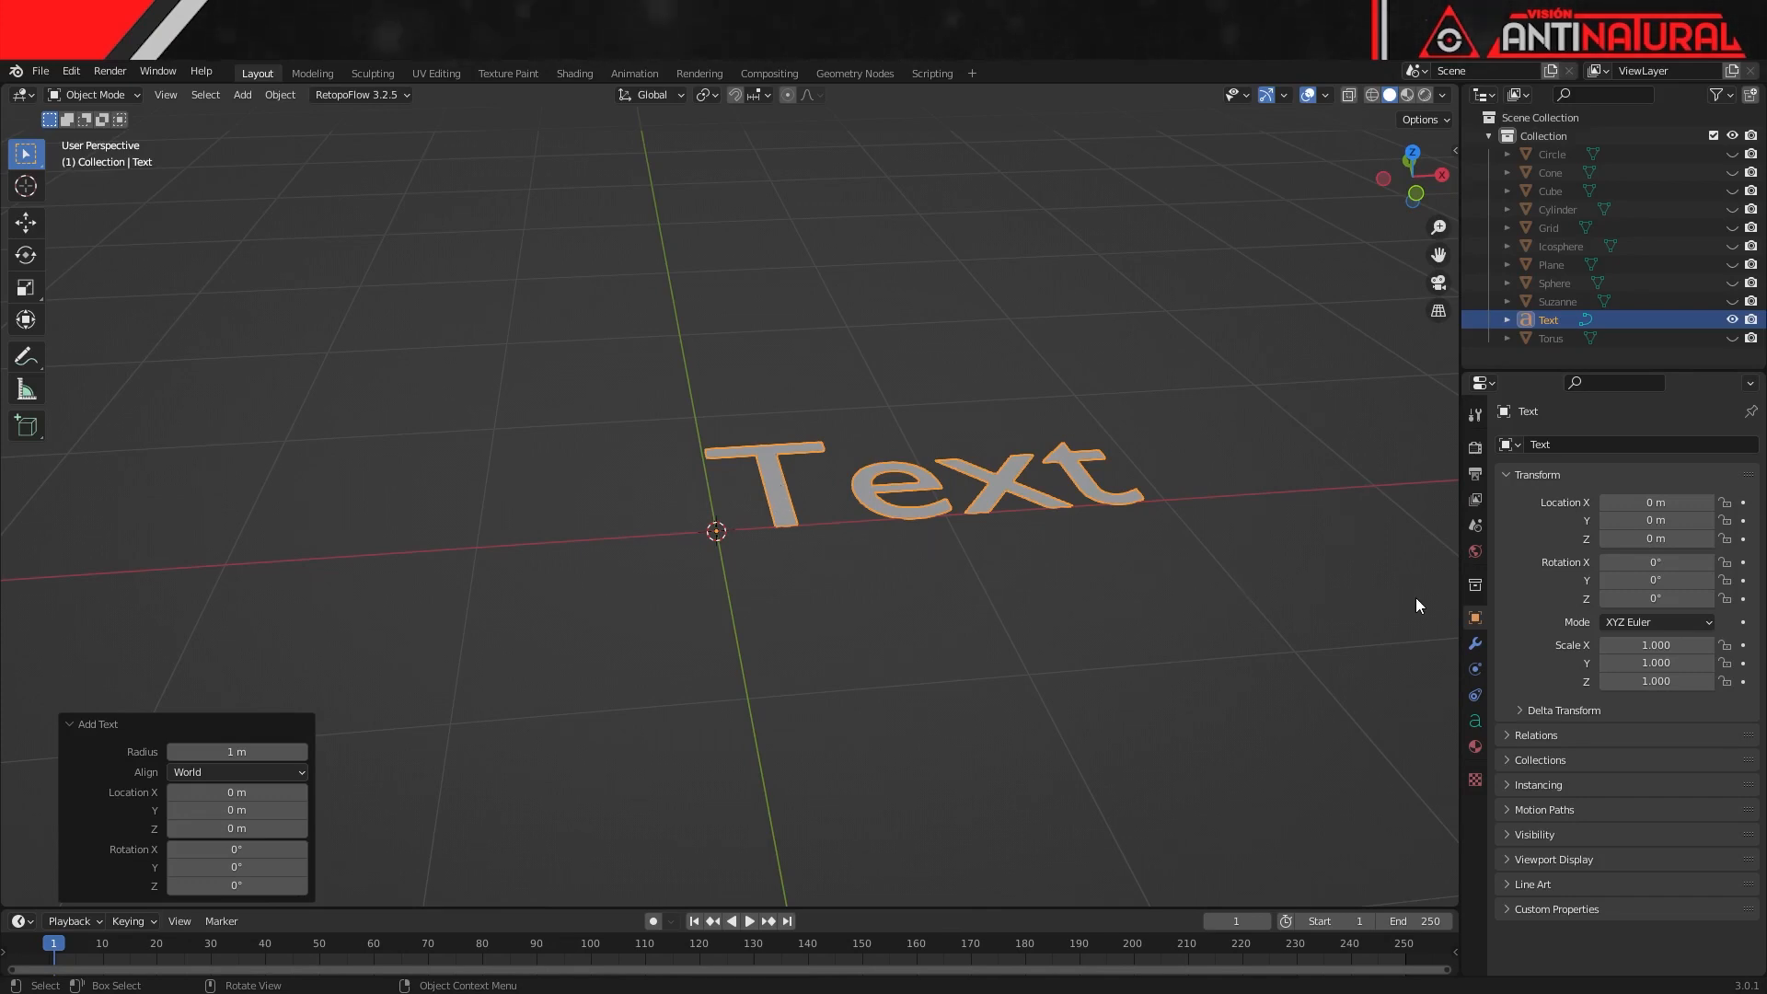
- Open the text's object data properties, try another preview resolution, and restore it to 12
{"action": "left_click", "coordinate": [1475, 727]}
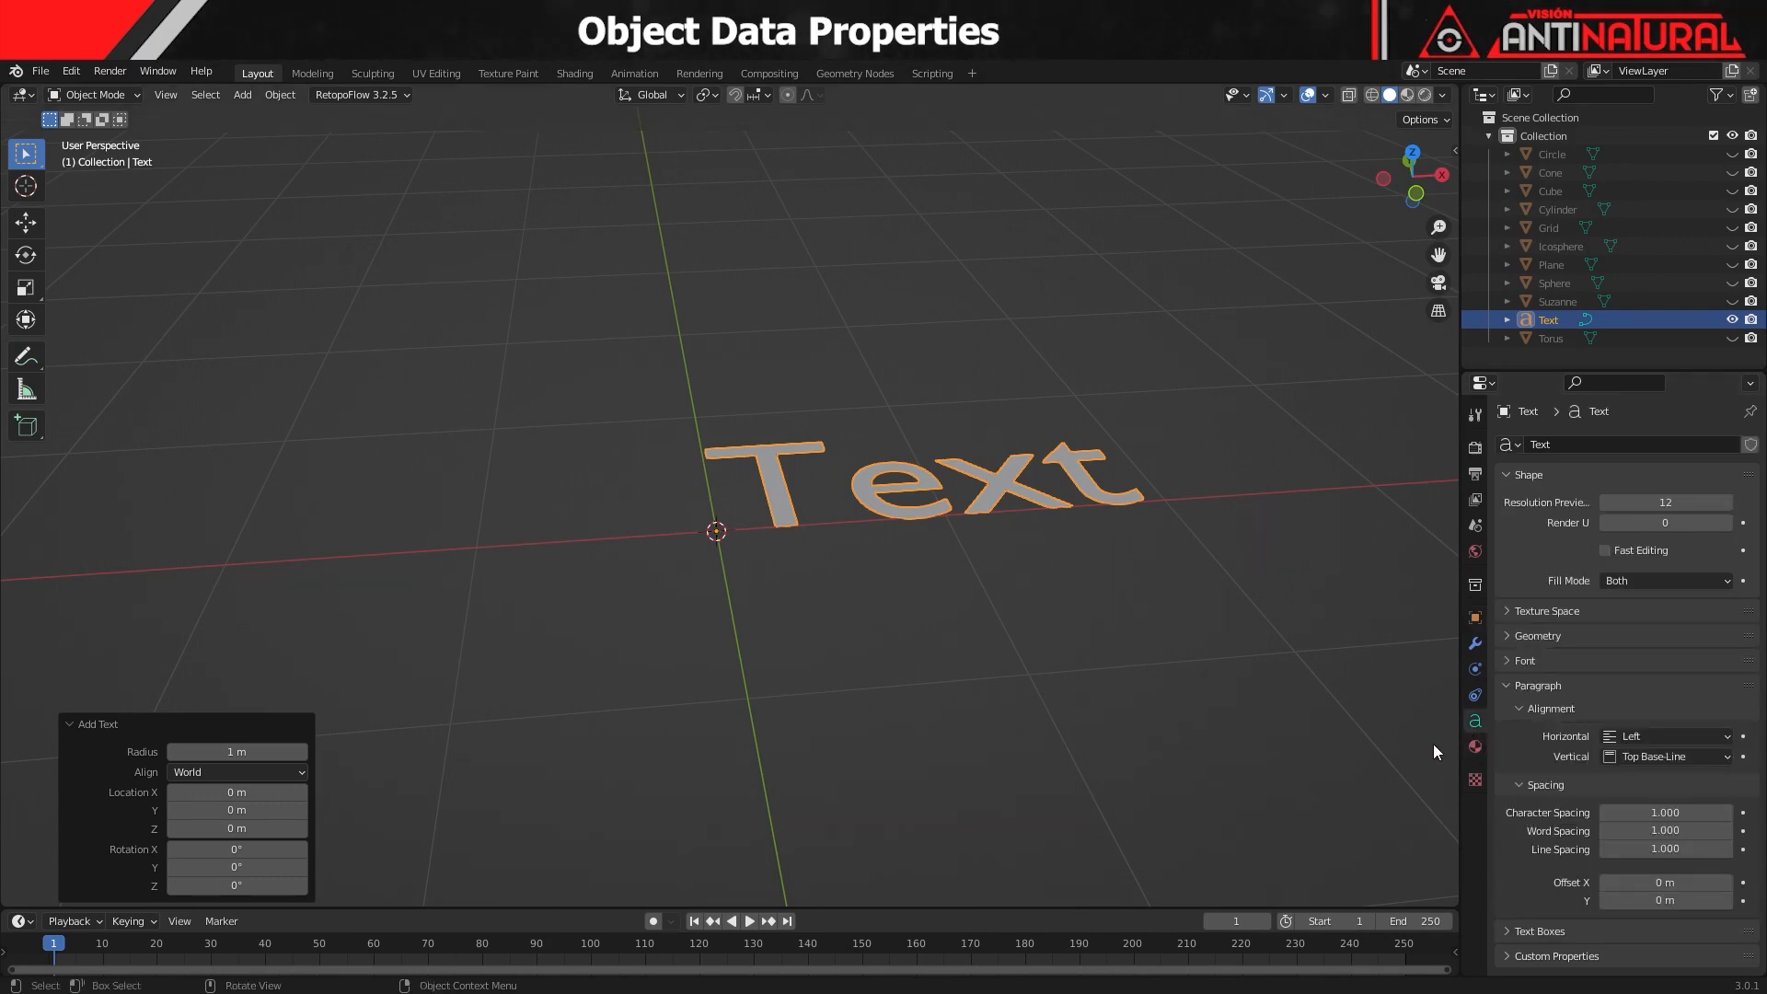
{"action": "left_click_drag", "start_coordinate": [1673, 502], "coordinate": [1611, 503]}
{"action": "left_click", "coordinate": [1677, 504]}
{"action": "type", "text": "12"}
{"action": "key", "text": "Return"}
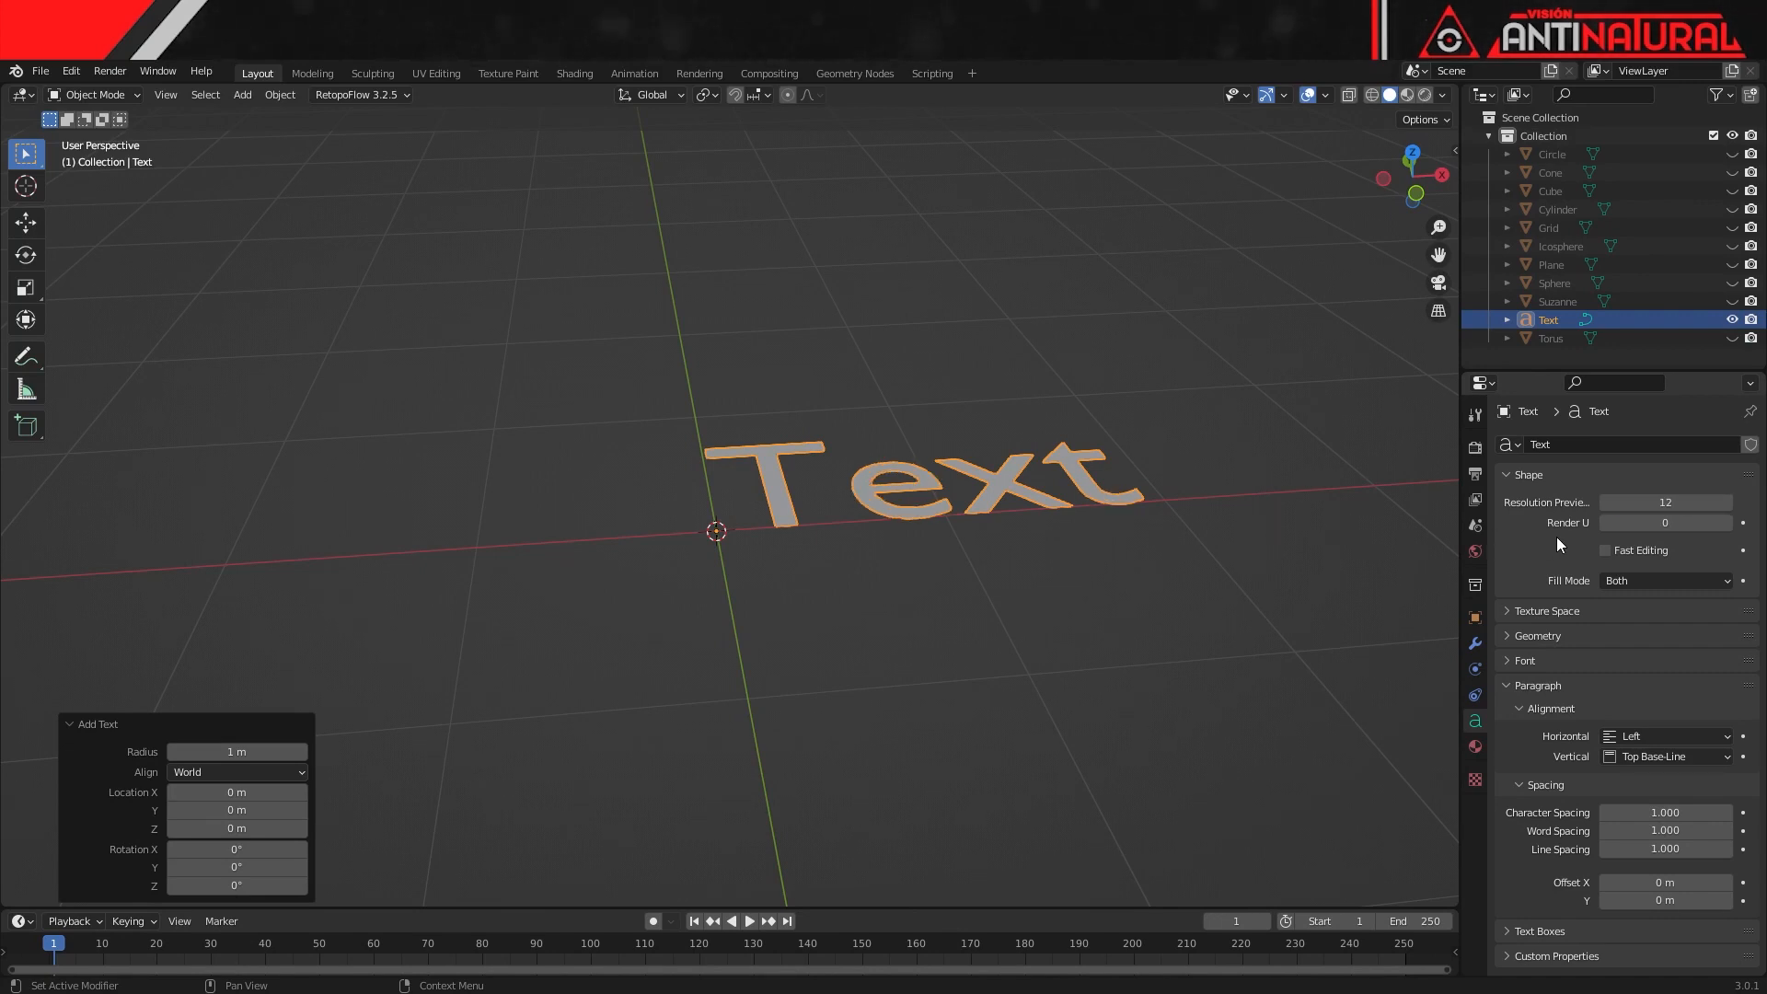
- Set the text's Render U resolution to 6 and restore it to 0
{"action": "left_click", "coordinate": [1664, 523]}
{"action": "type", "text": "6"}
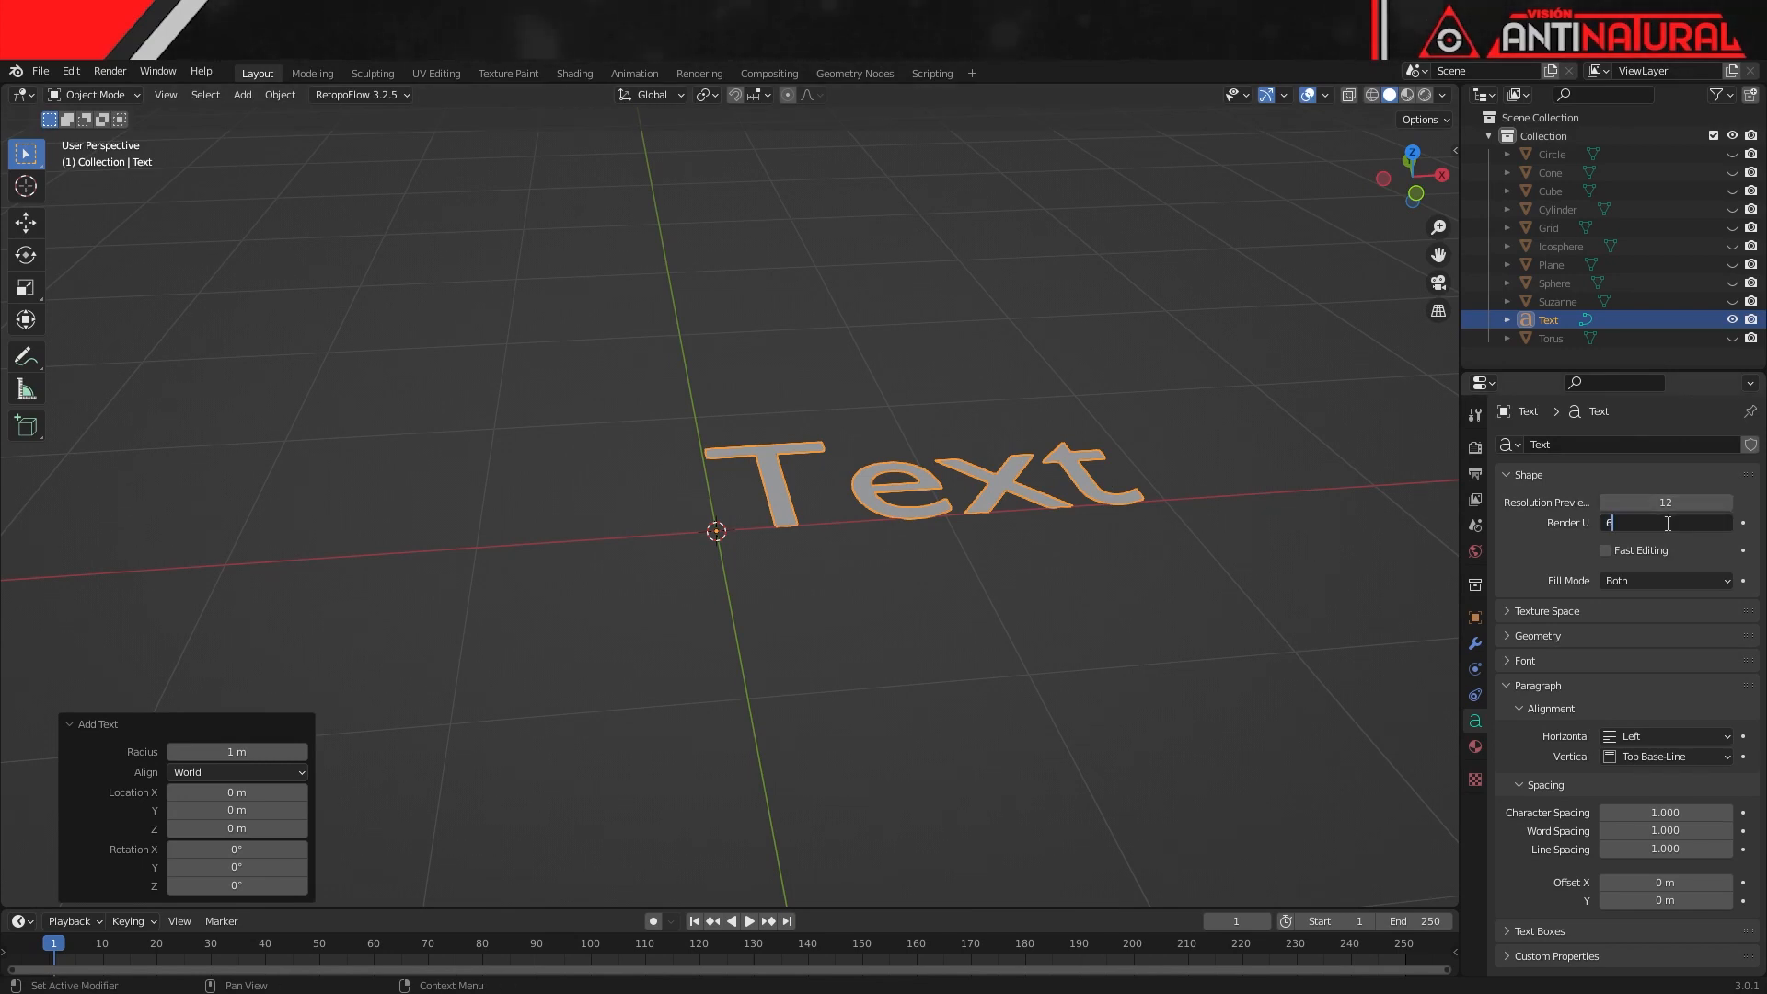
{"action": "key", "text": "Return"}
{"action": "left_click", "coordinate": [1666, 524]}
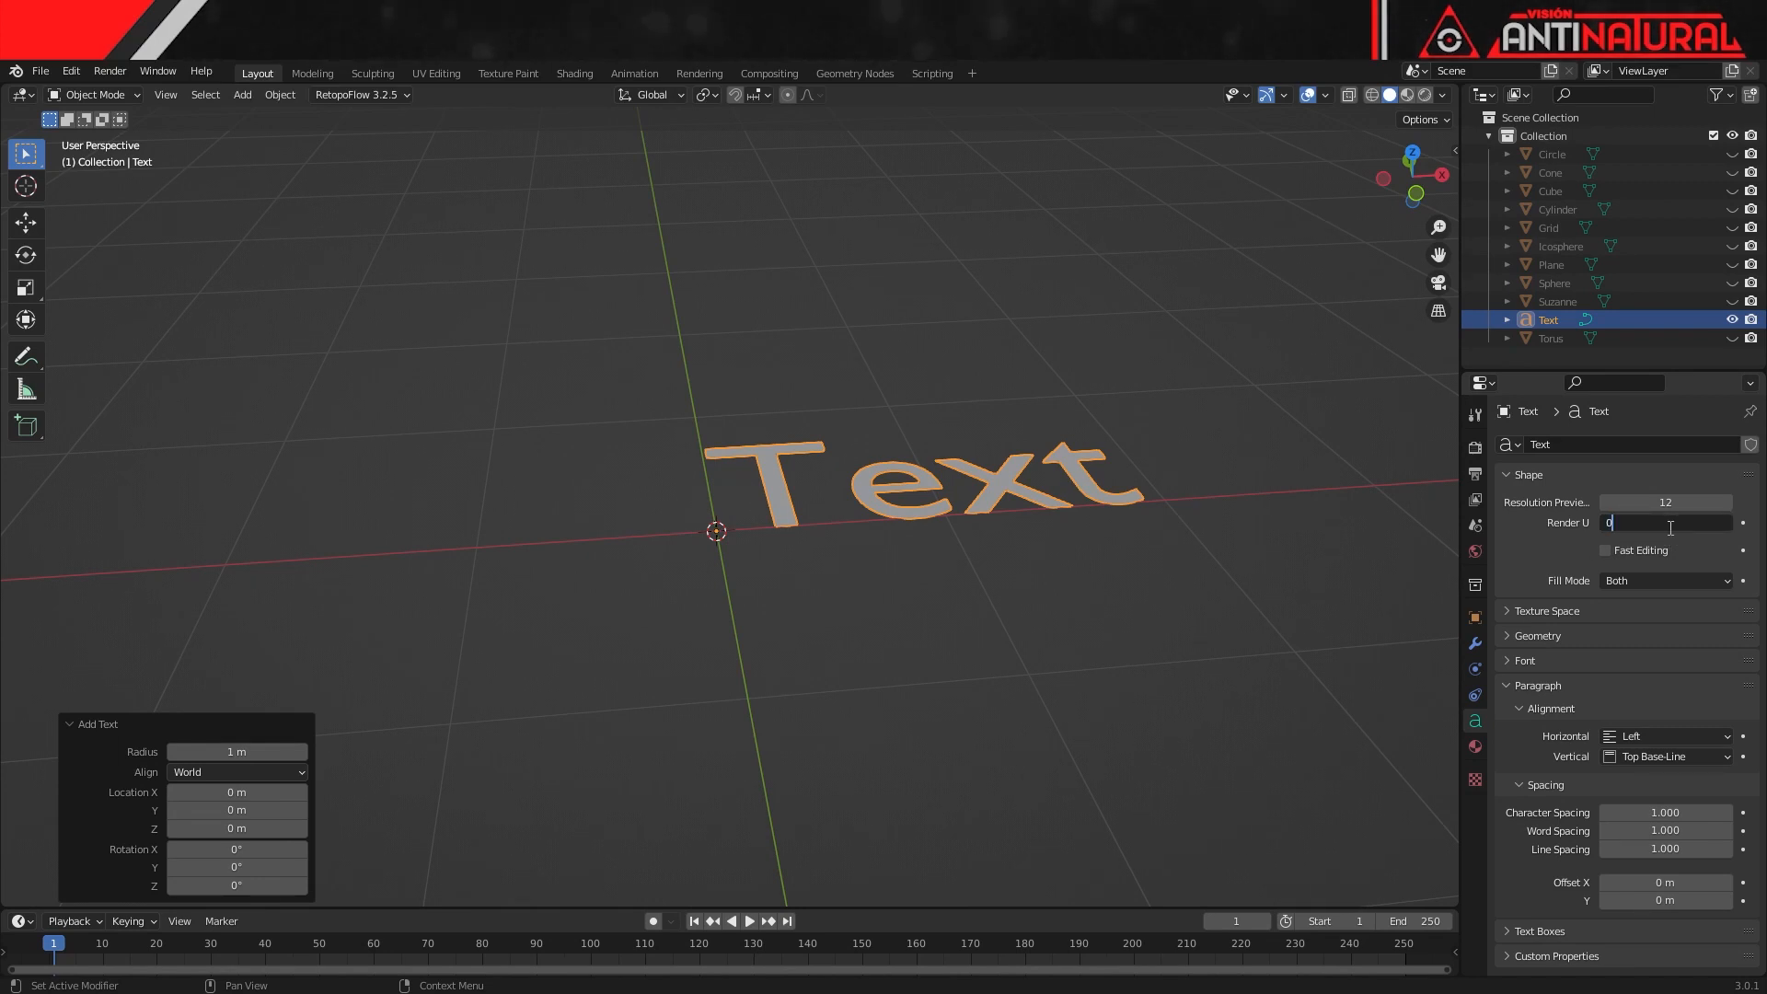
{"action": "key", "text": "Return"}
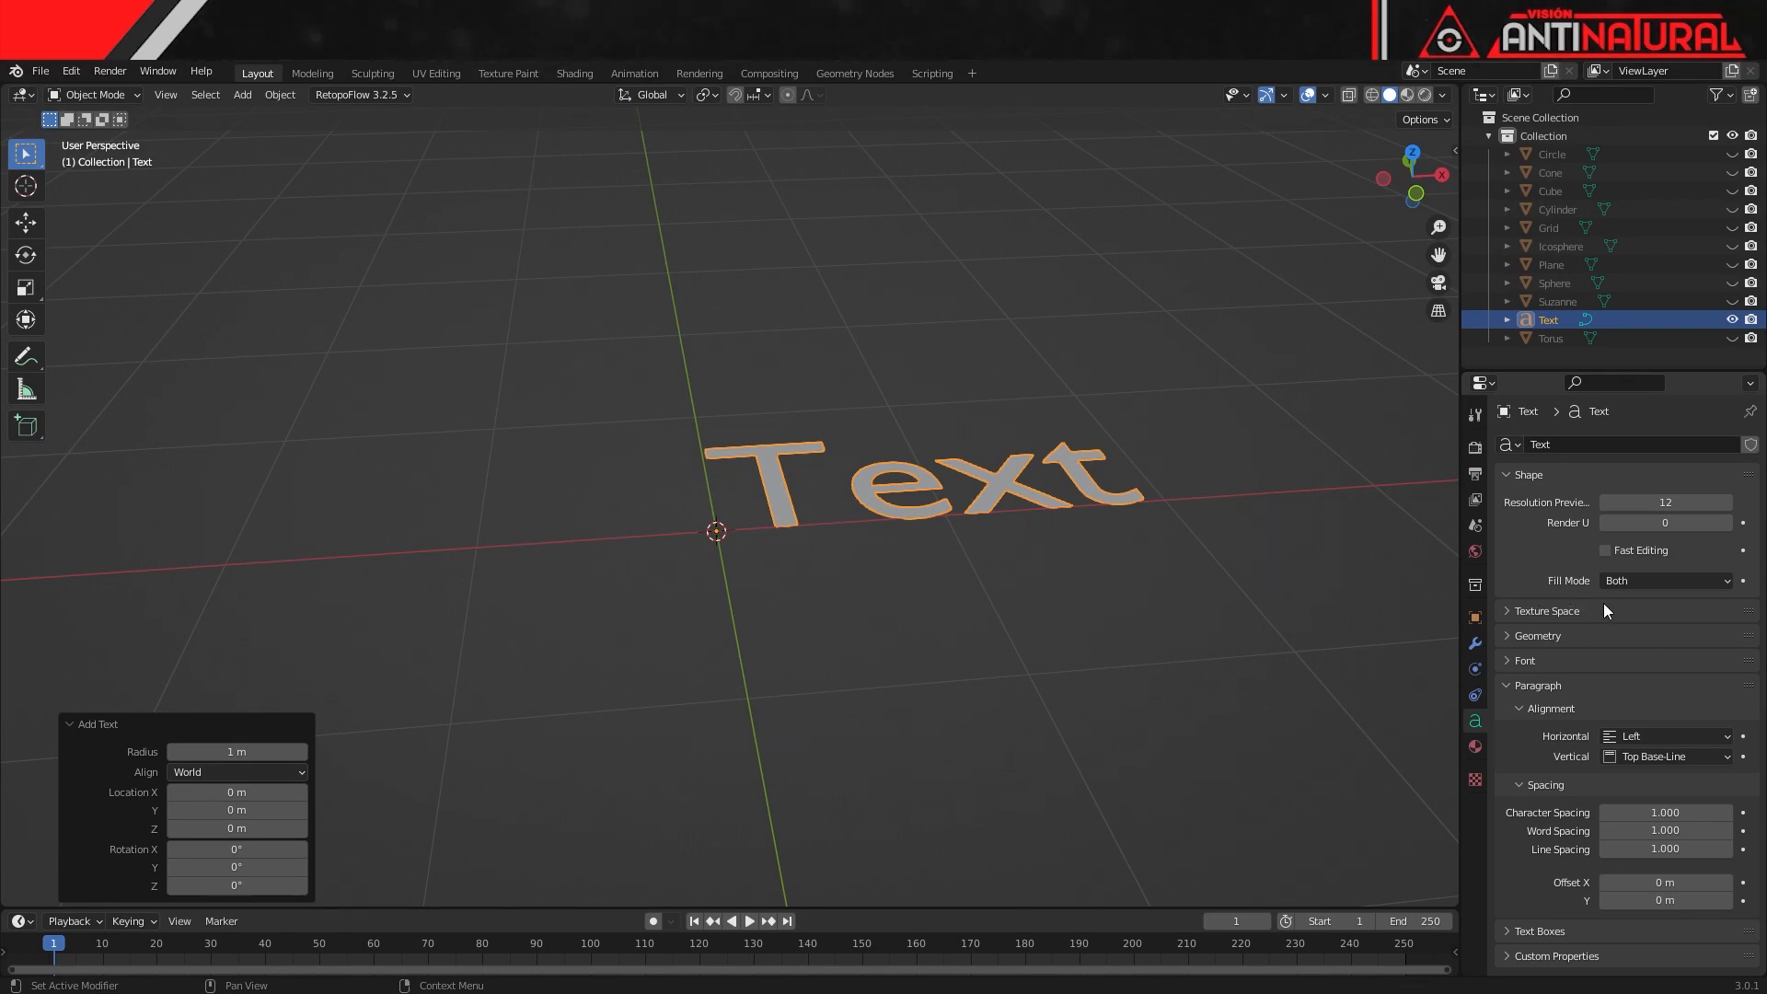
- Load Garamond Bold (GARABD.TTF) from the Windows fonts folder as the text object's regular font
{"action": "left_click", "coordinate": [1516, 660]}
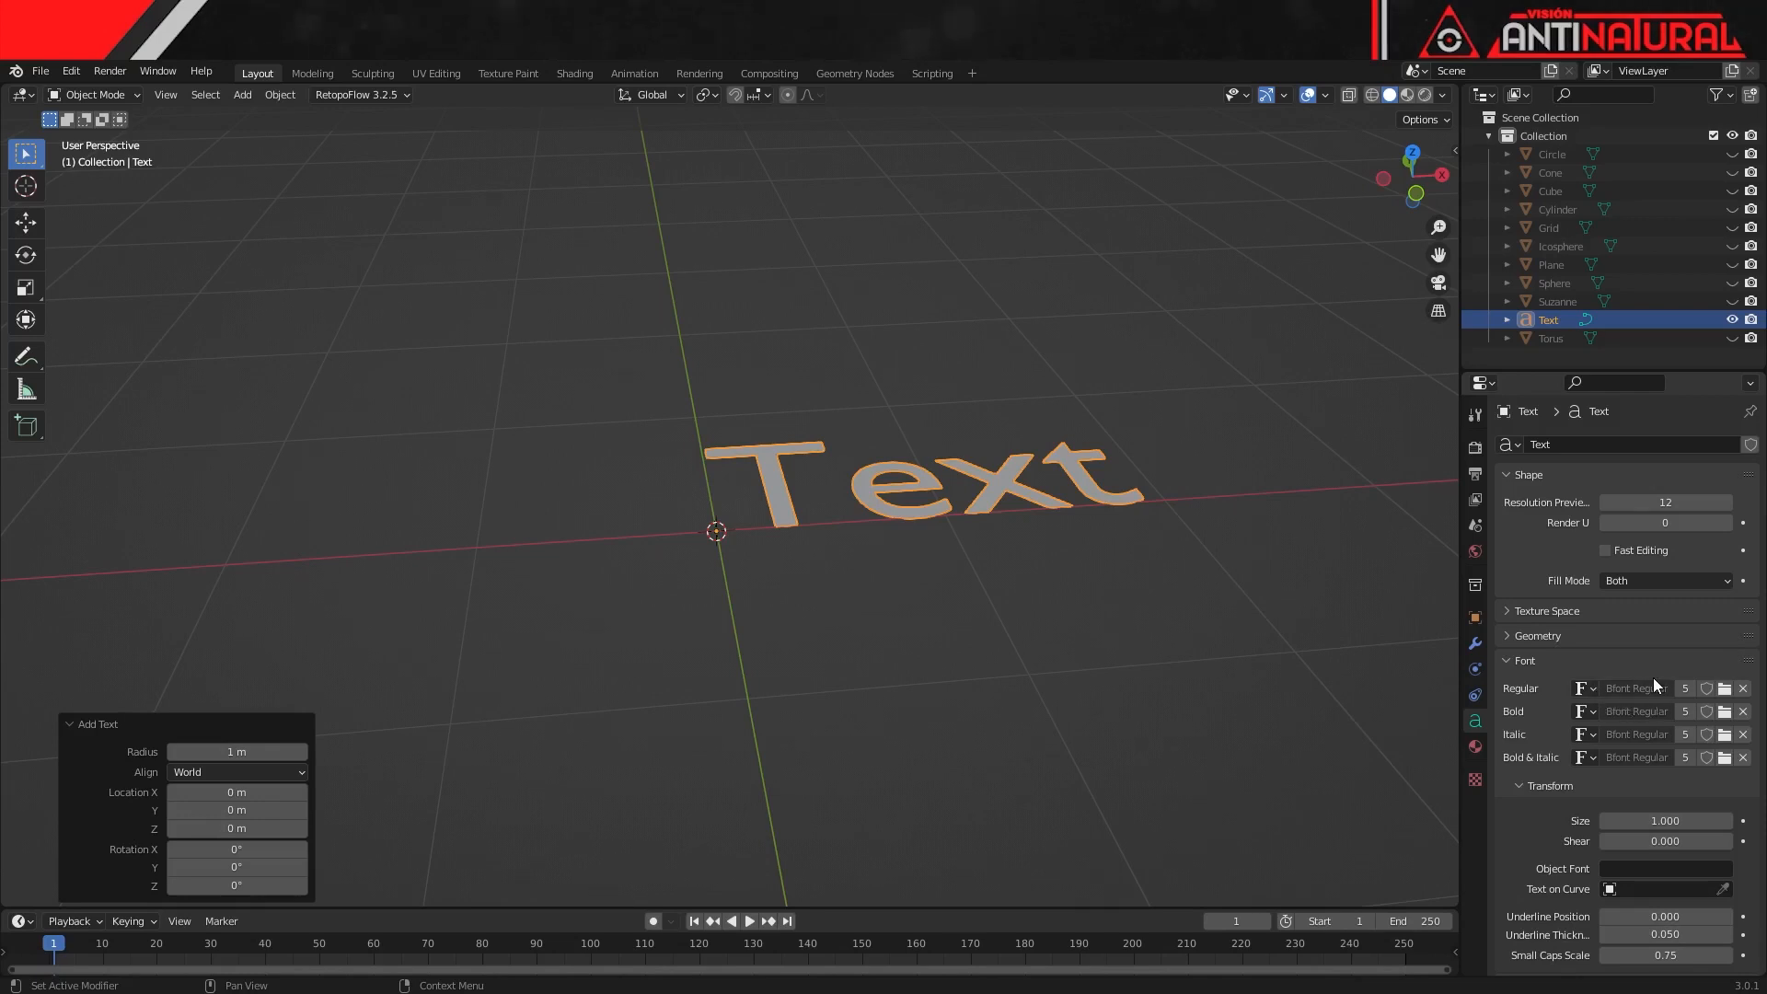
{"action": "left_click", "coordinate": [1725, 691]}
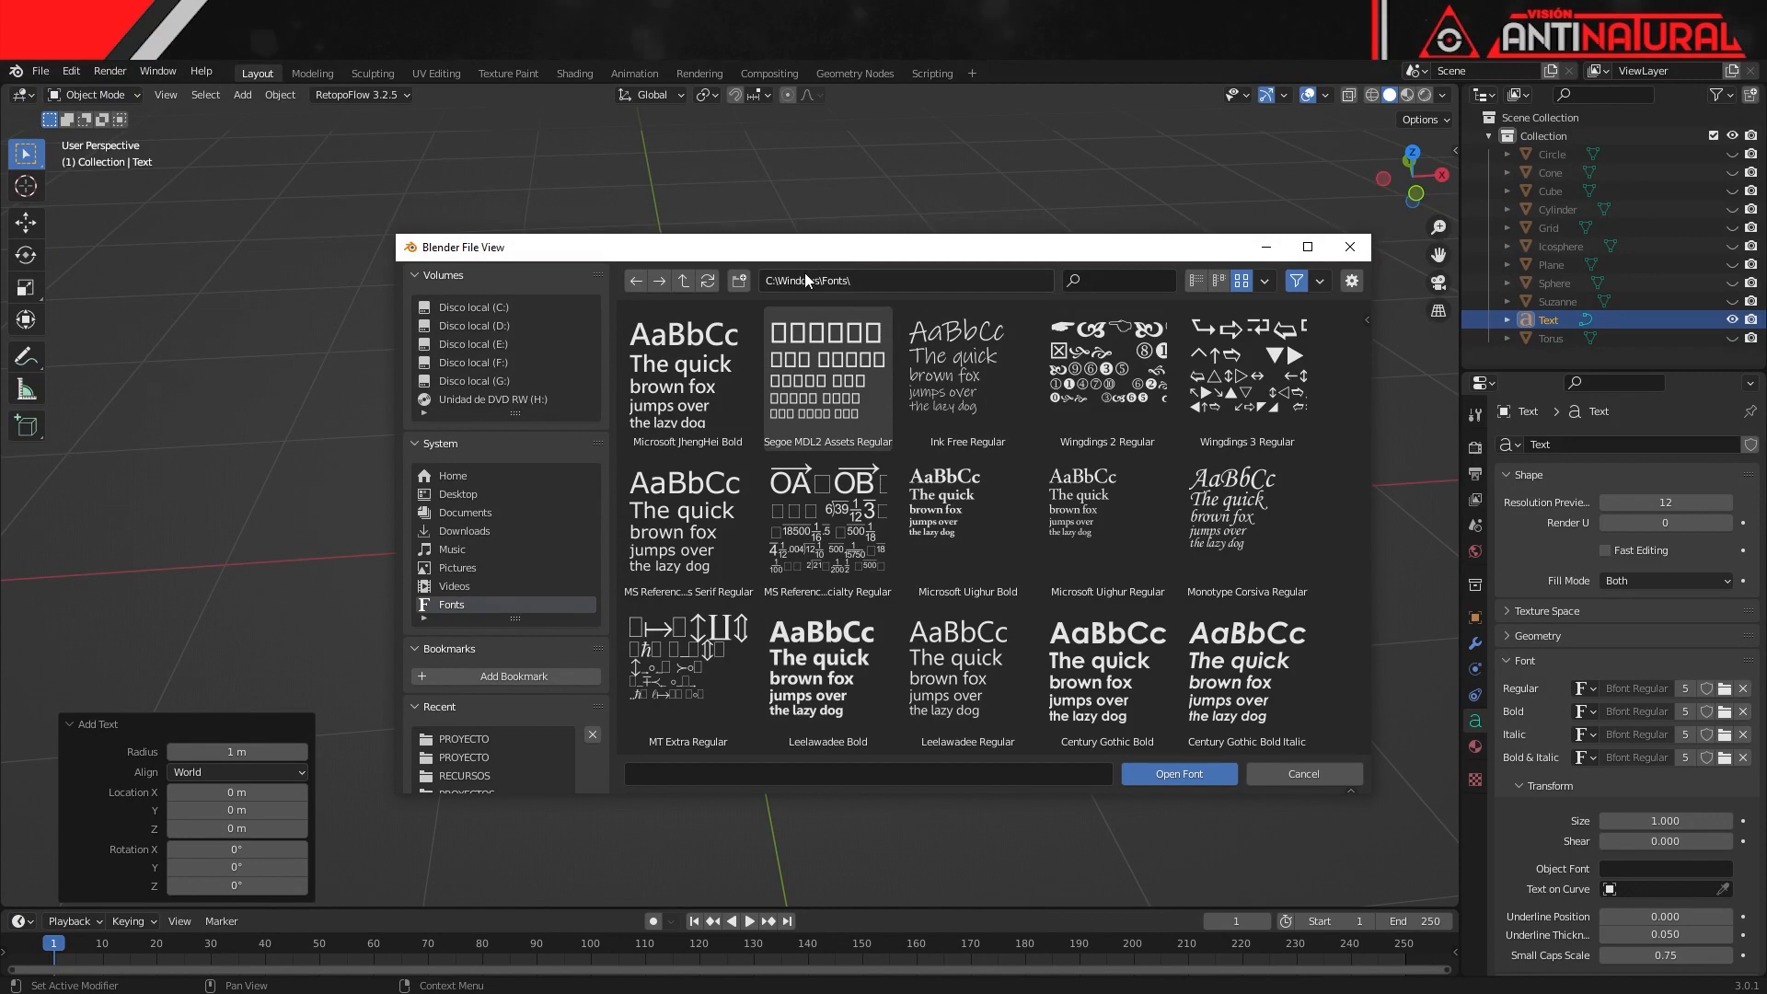
{"action": "scroll", "coordinate": [959, 571], "scroll_direction": "down", "scroll_amount": 3}
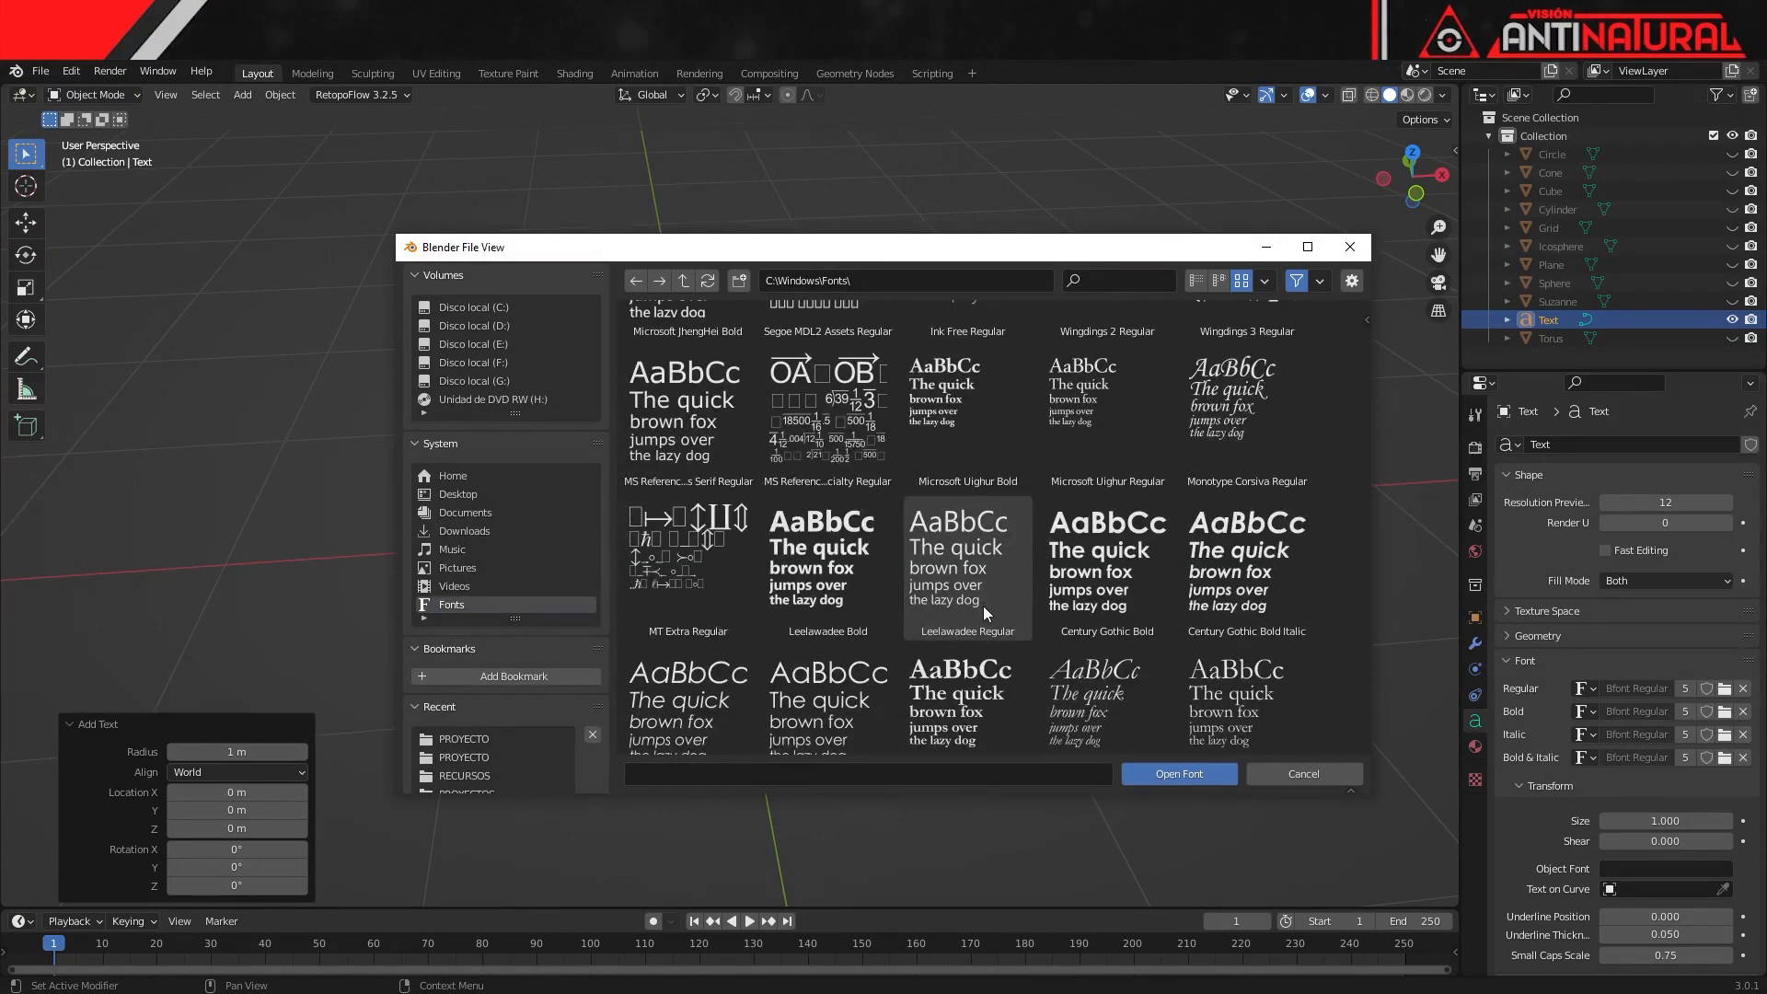
{"action": "scroll", "coordinate": [981, 699], "scroll_direction": "down", "scroll_amount": 1}
{"action": "left_click", "coordinate": [981, 699]}
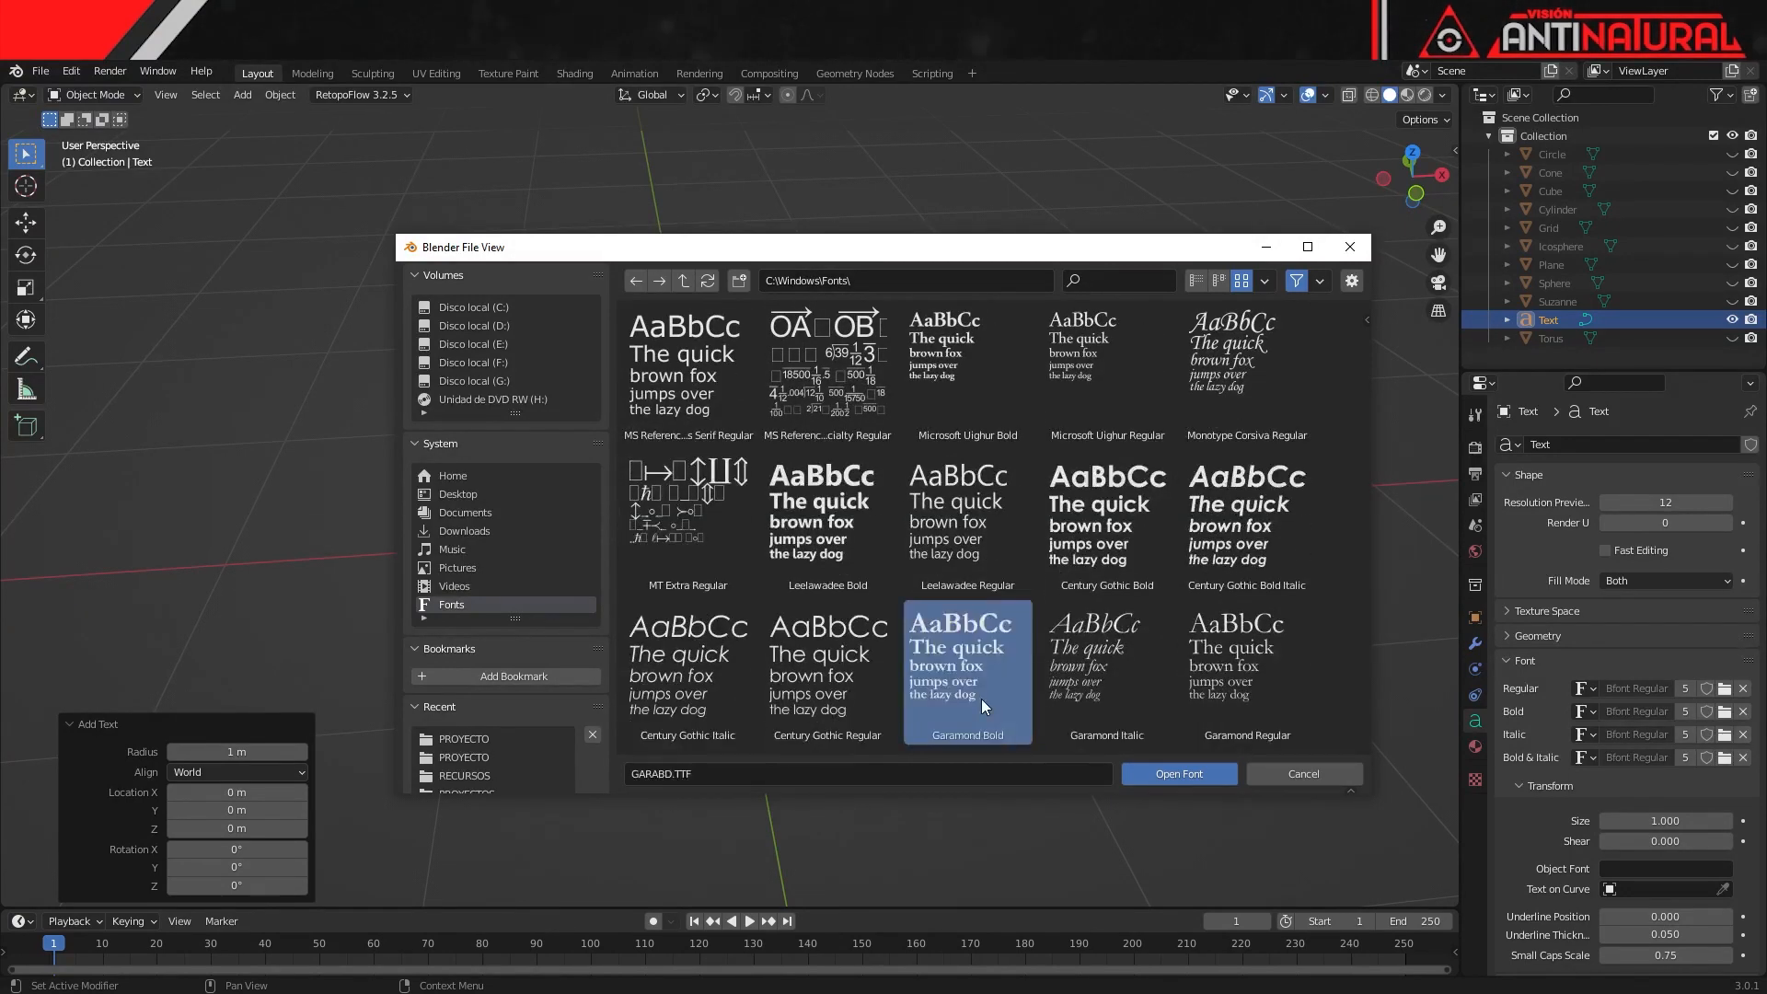
{"action": "left_click", "coordinate": [1180, 774]}
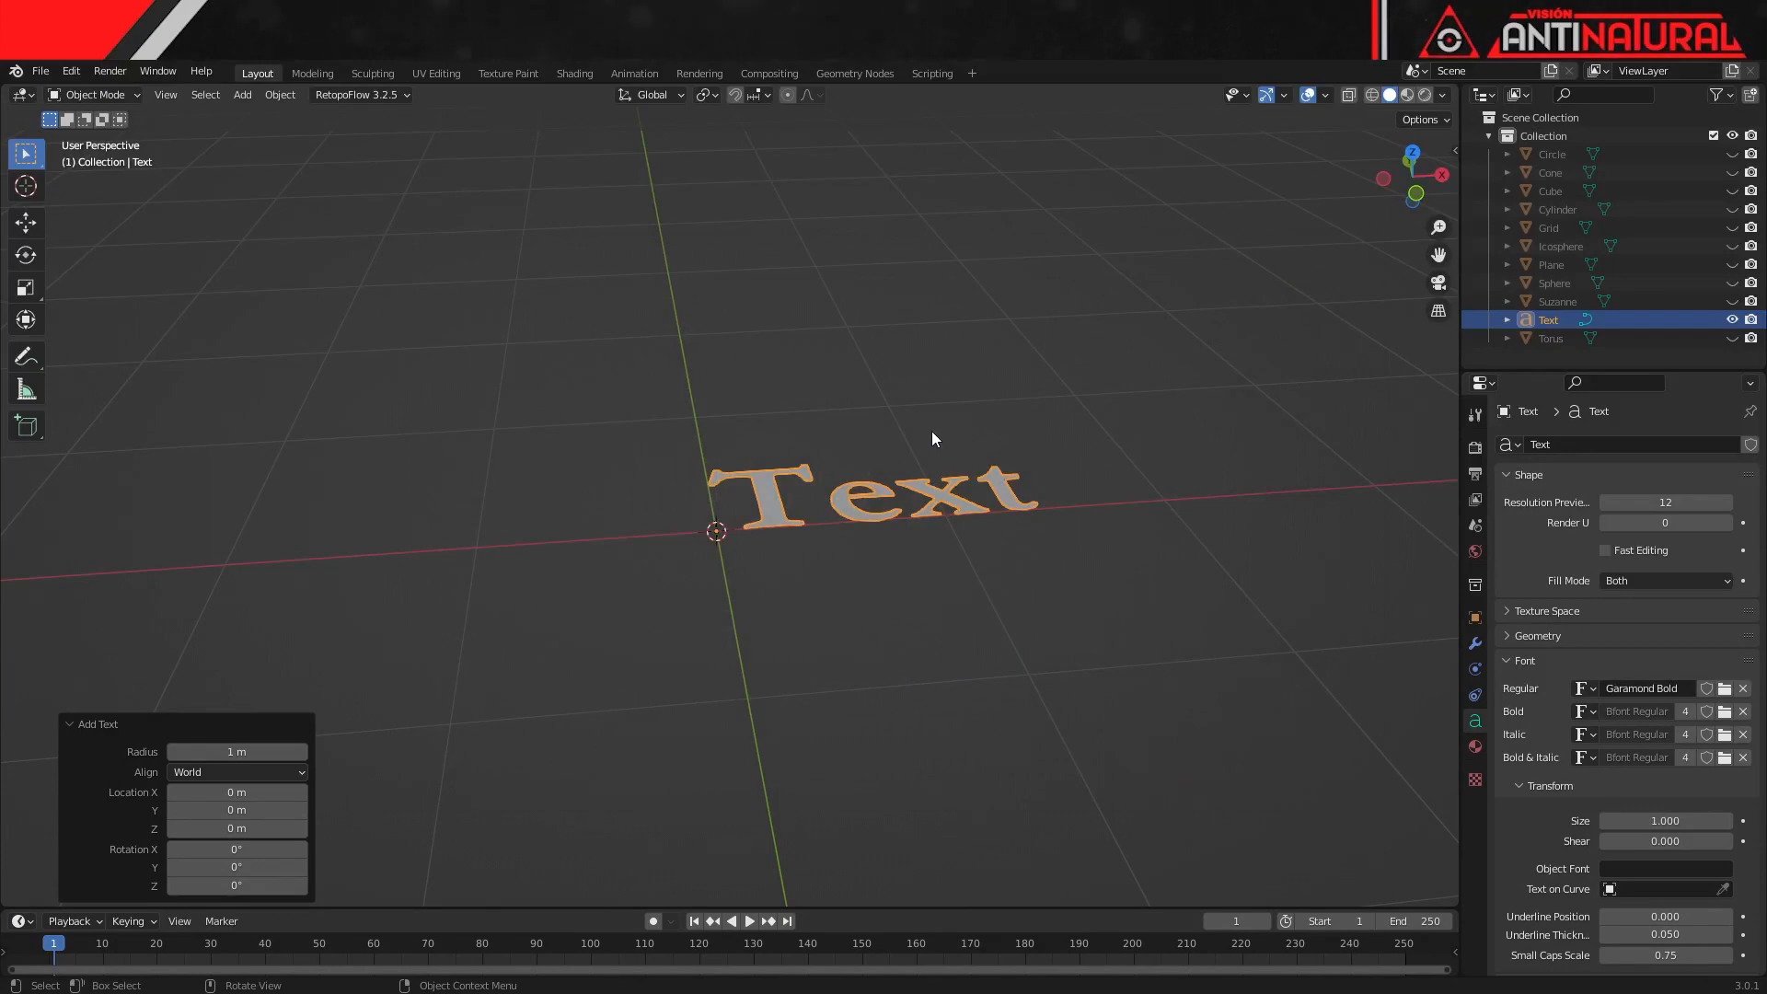
- Replace the text object's content with PRUEBA and return to Object Mode
{"action": "scroll", "coordinate": [991, 526], "scroll_direction": "up", "scroll_amount": 2}
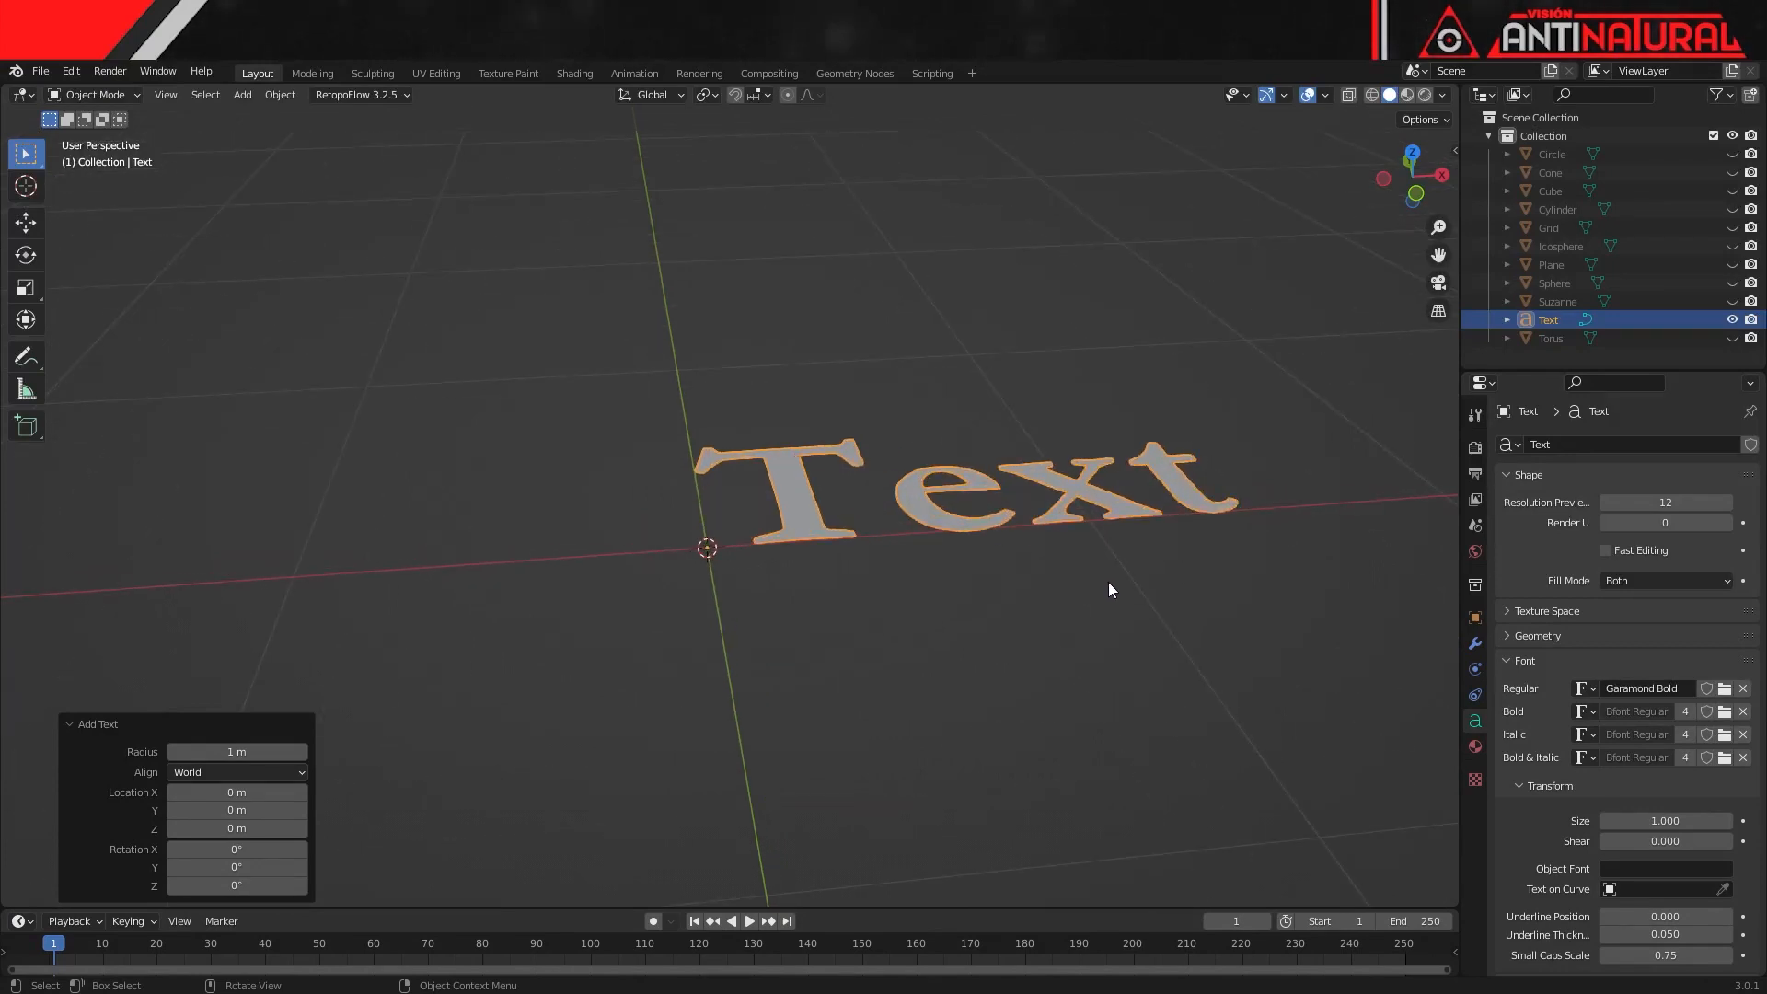
{"action": "middle_click_drag", "start_coordinate": [1121, 578], "coordinate": [1034, 549], "text": "shift"}
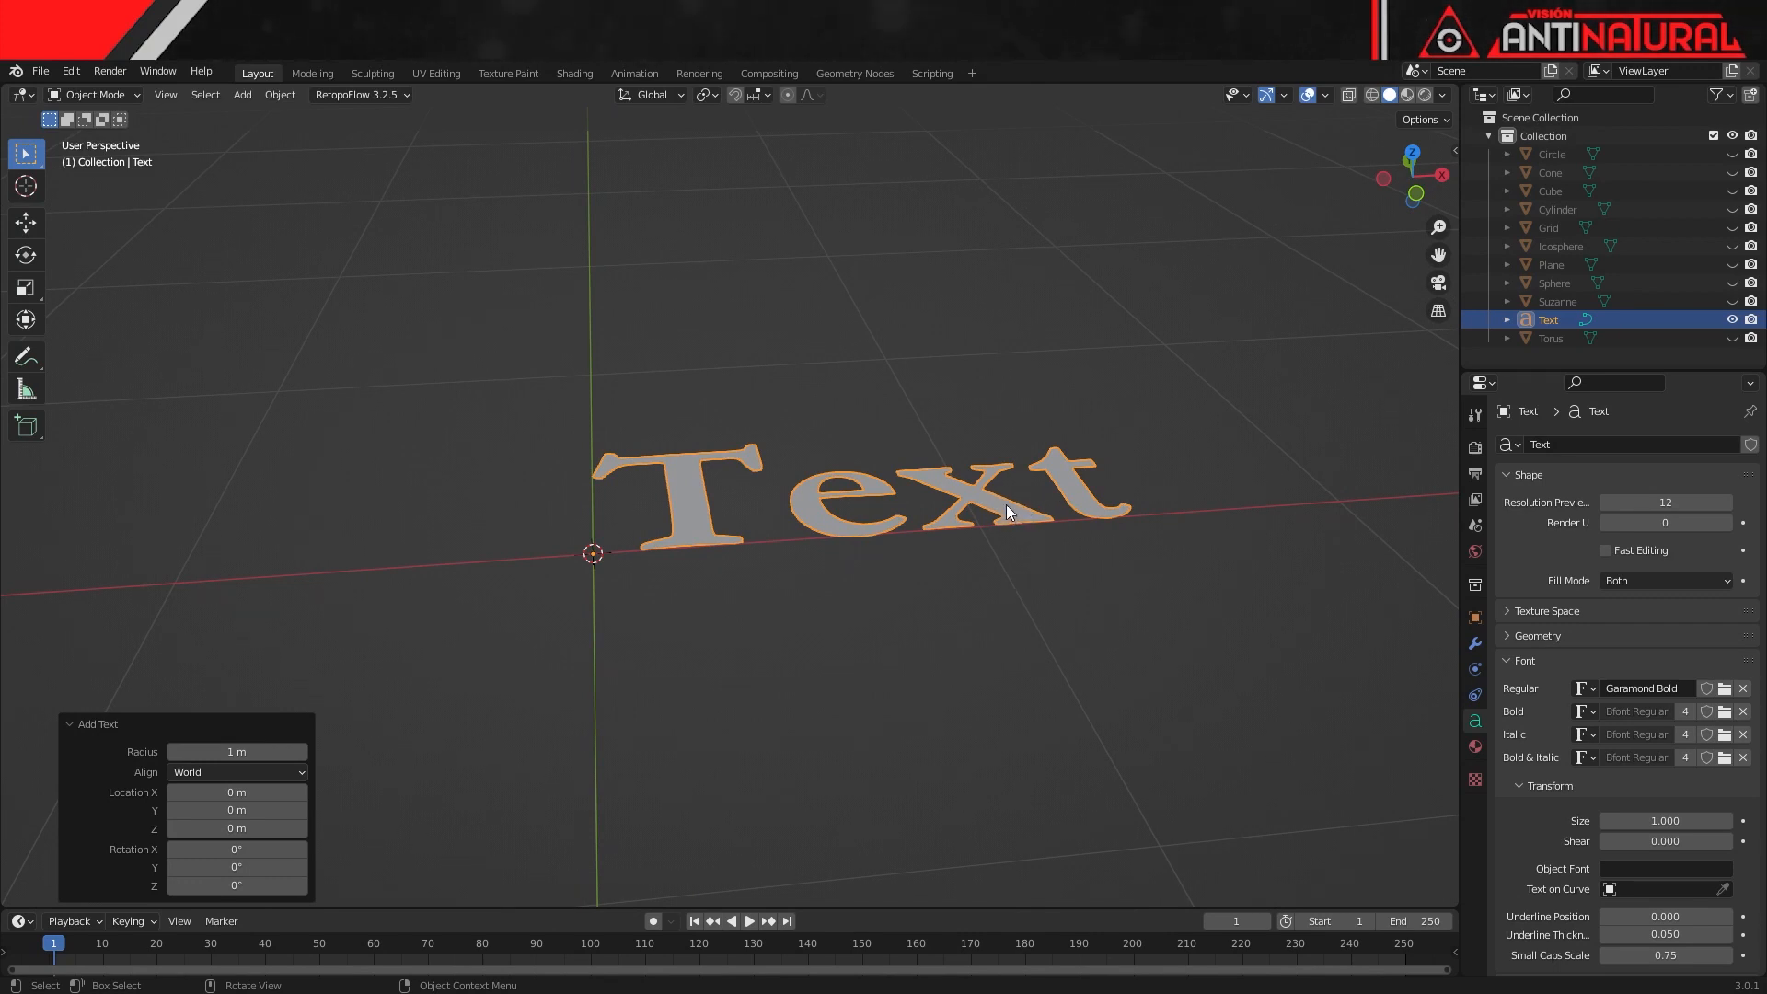
{"action": "key", "text": "Tab"}
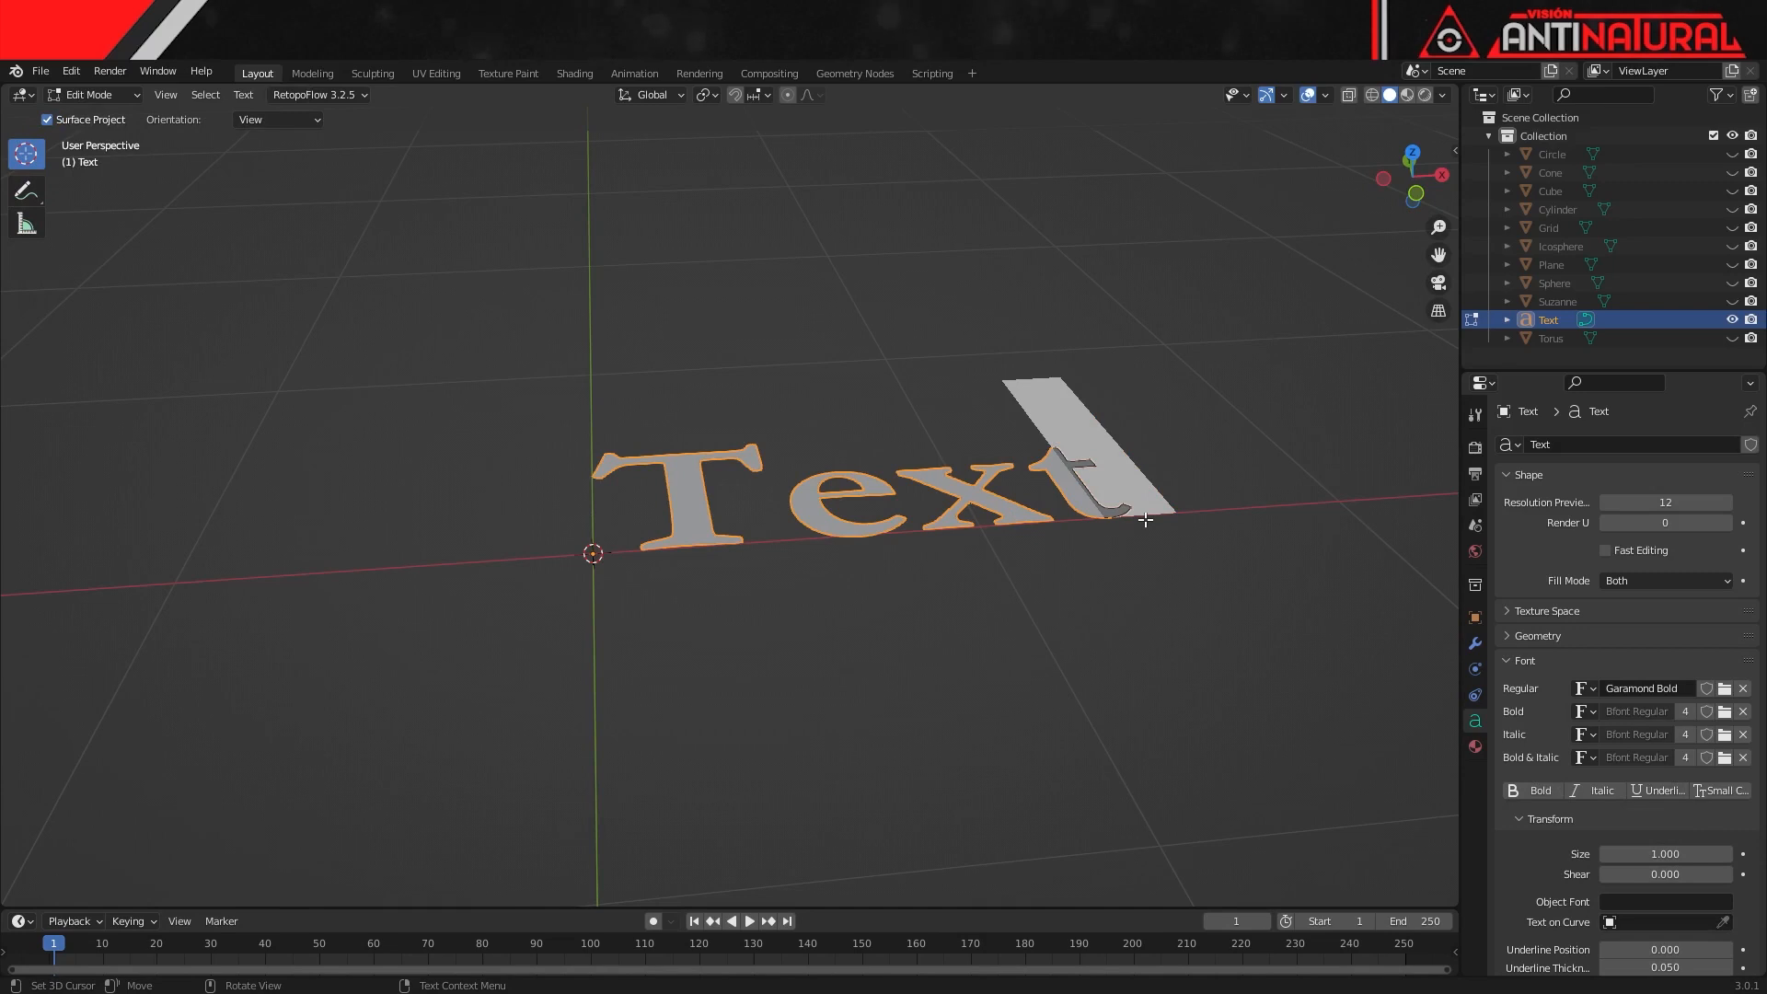
{"action": "key", "text": "BackSpace"}
{"action": "key", "text": "BackSpace"}
{"action": "key", "text": "BackSpace"}
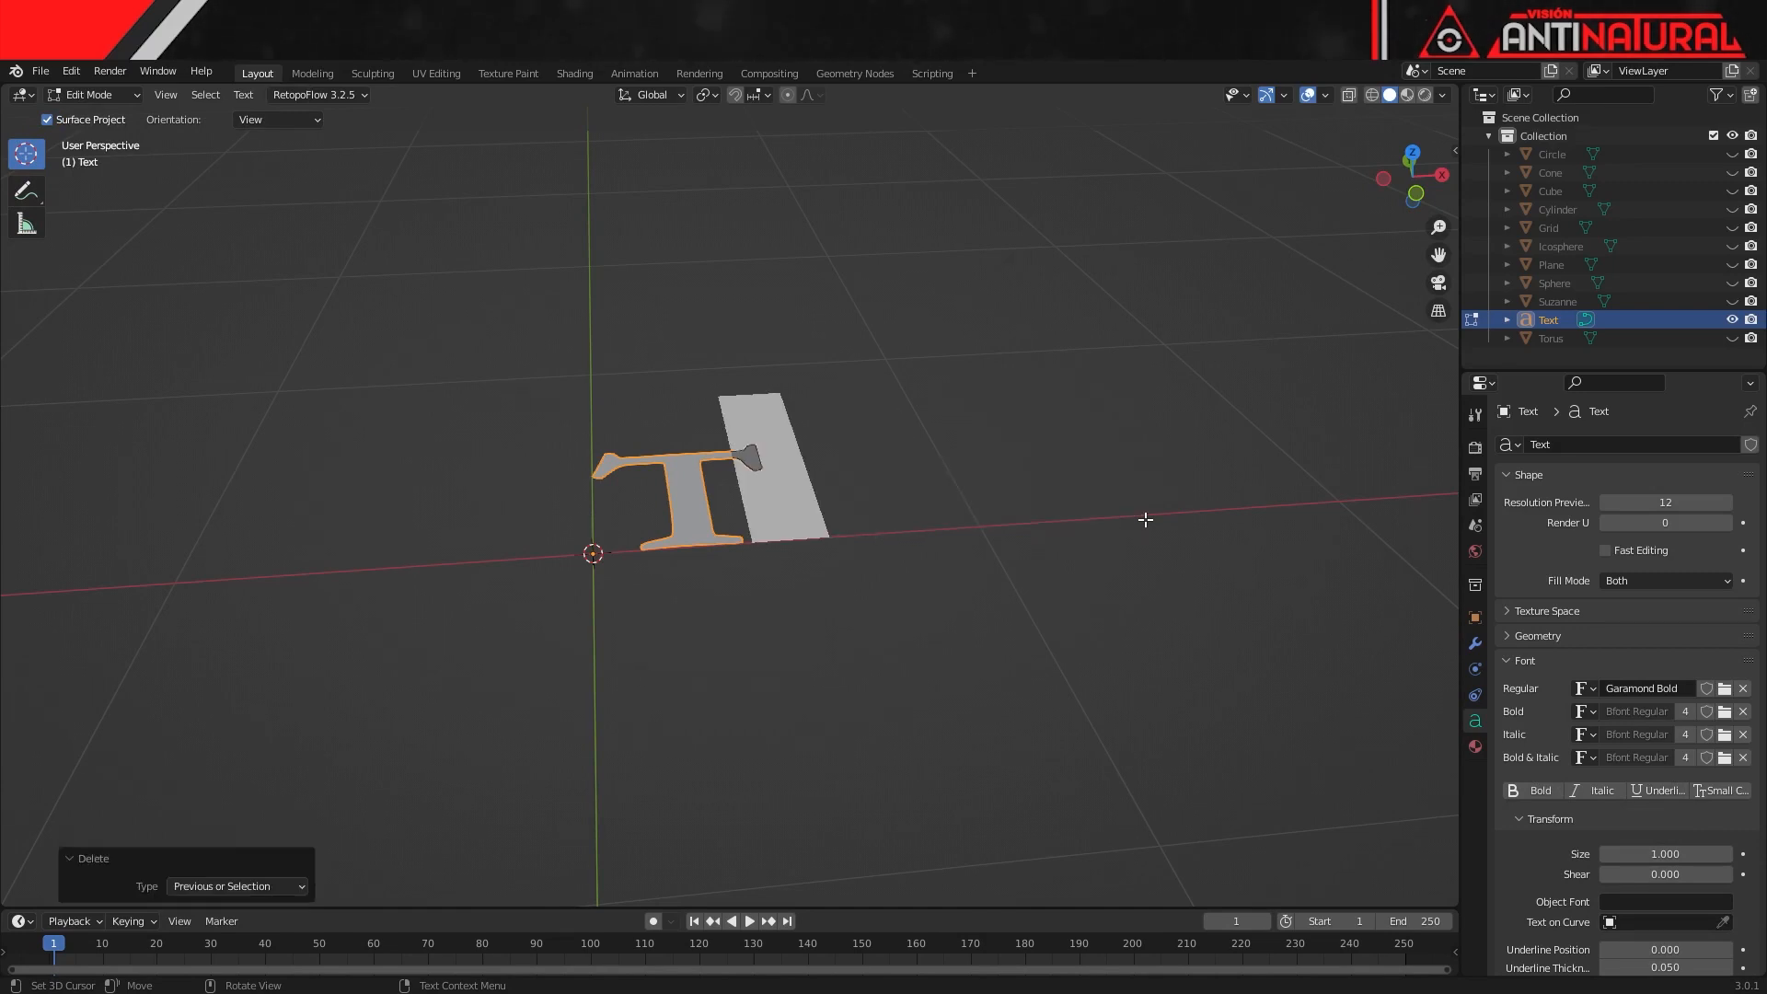
{"action": "key", "text": "BackSpace"}
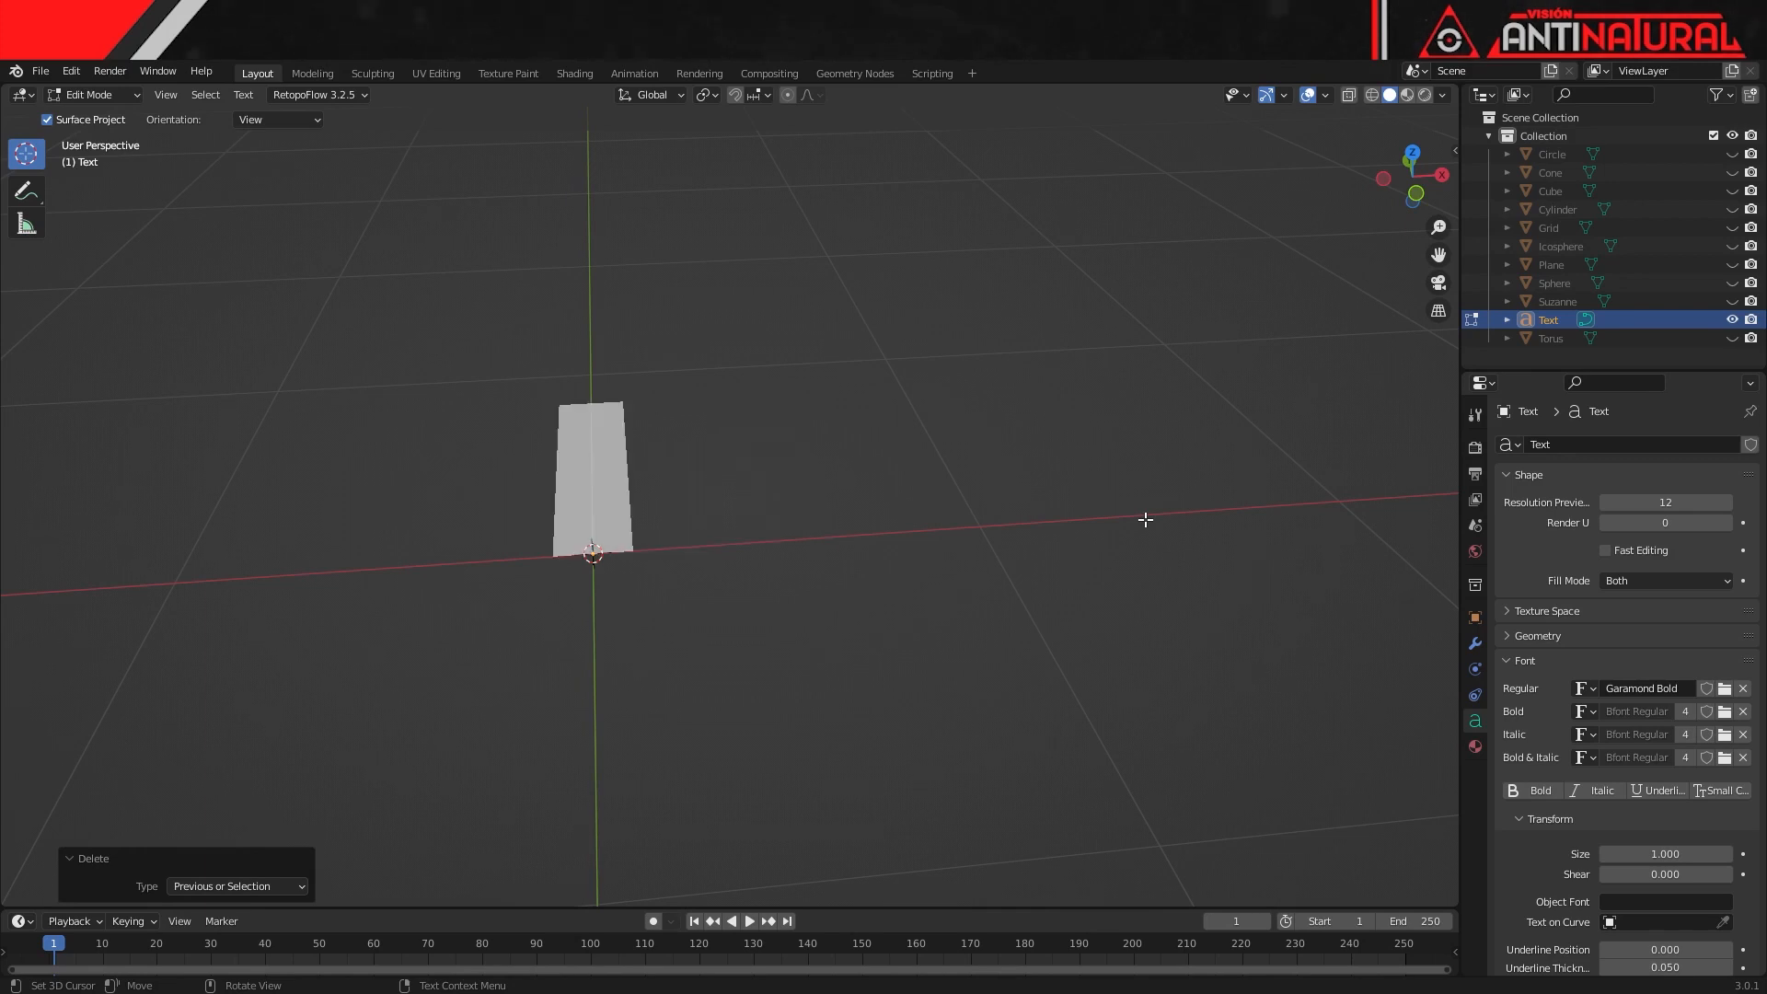
{"action": "type", "text": "PRUEBA"}
{"action": "middle_click_drag", "start_coordinate": [1143, 517], "coordinate": [805, 570], "text": "shift"}
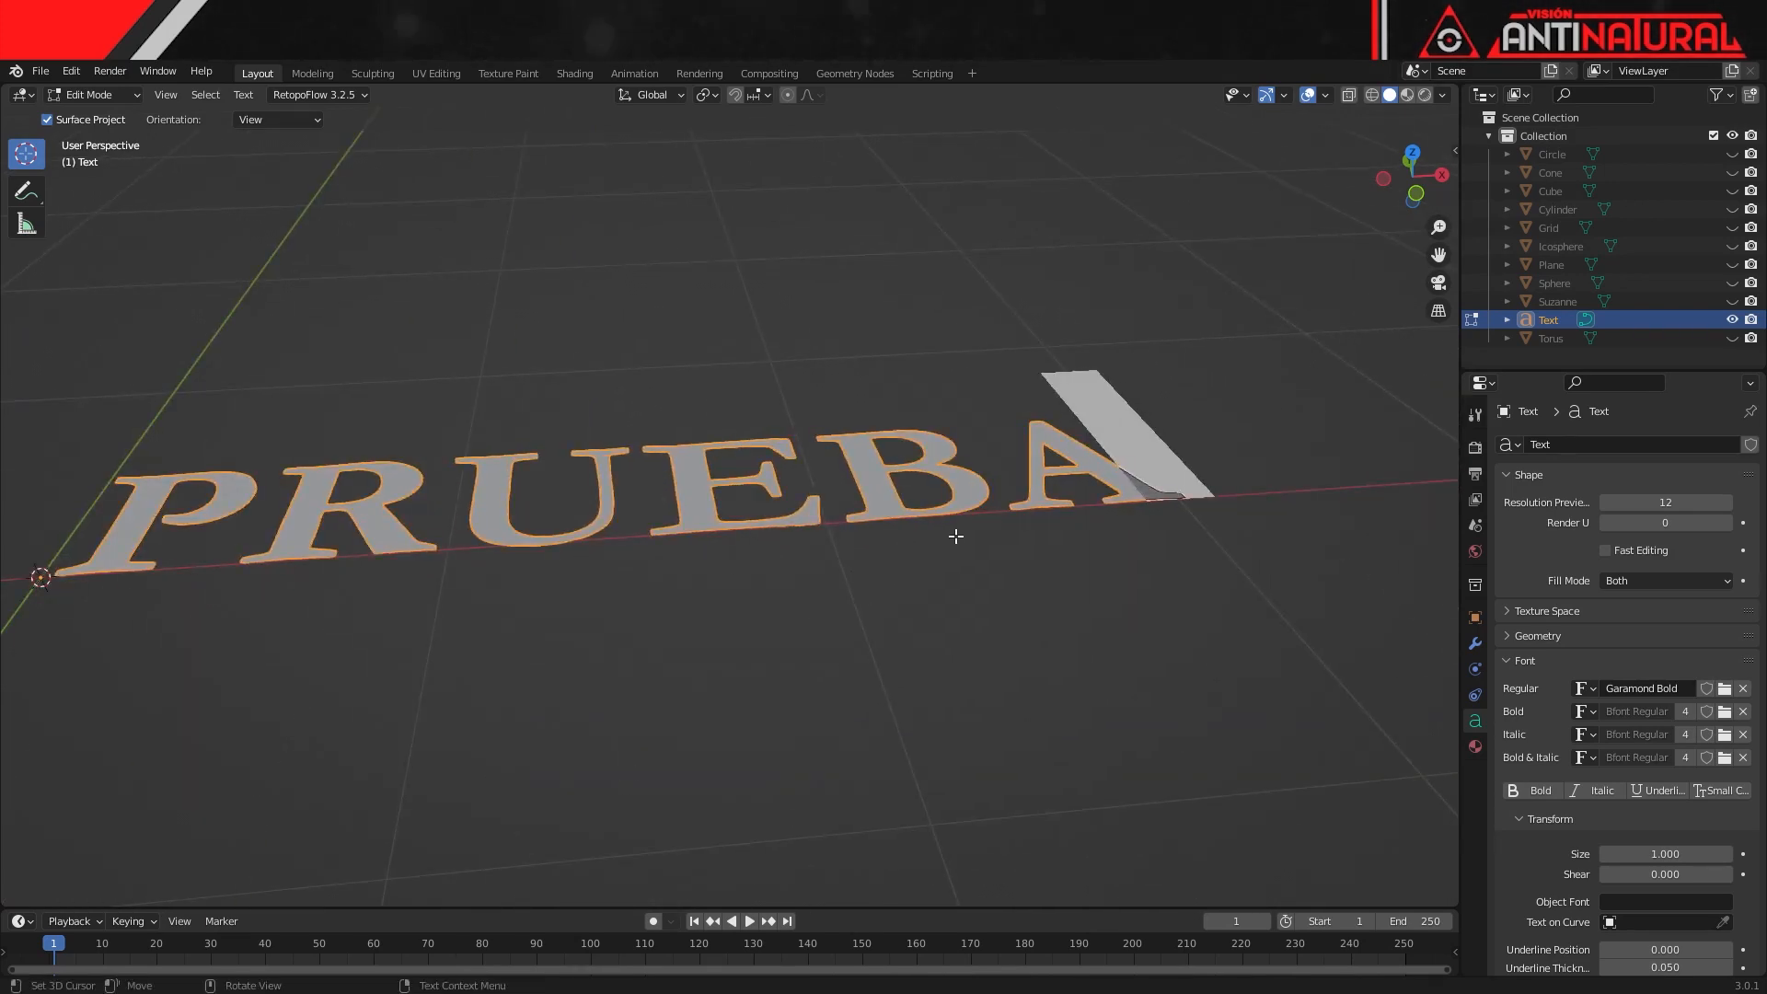
{"action": "key", "text": "Tab"}
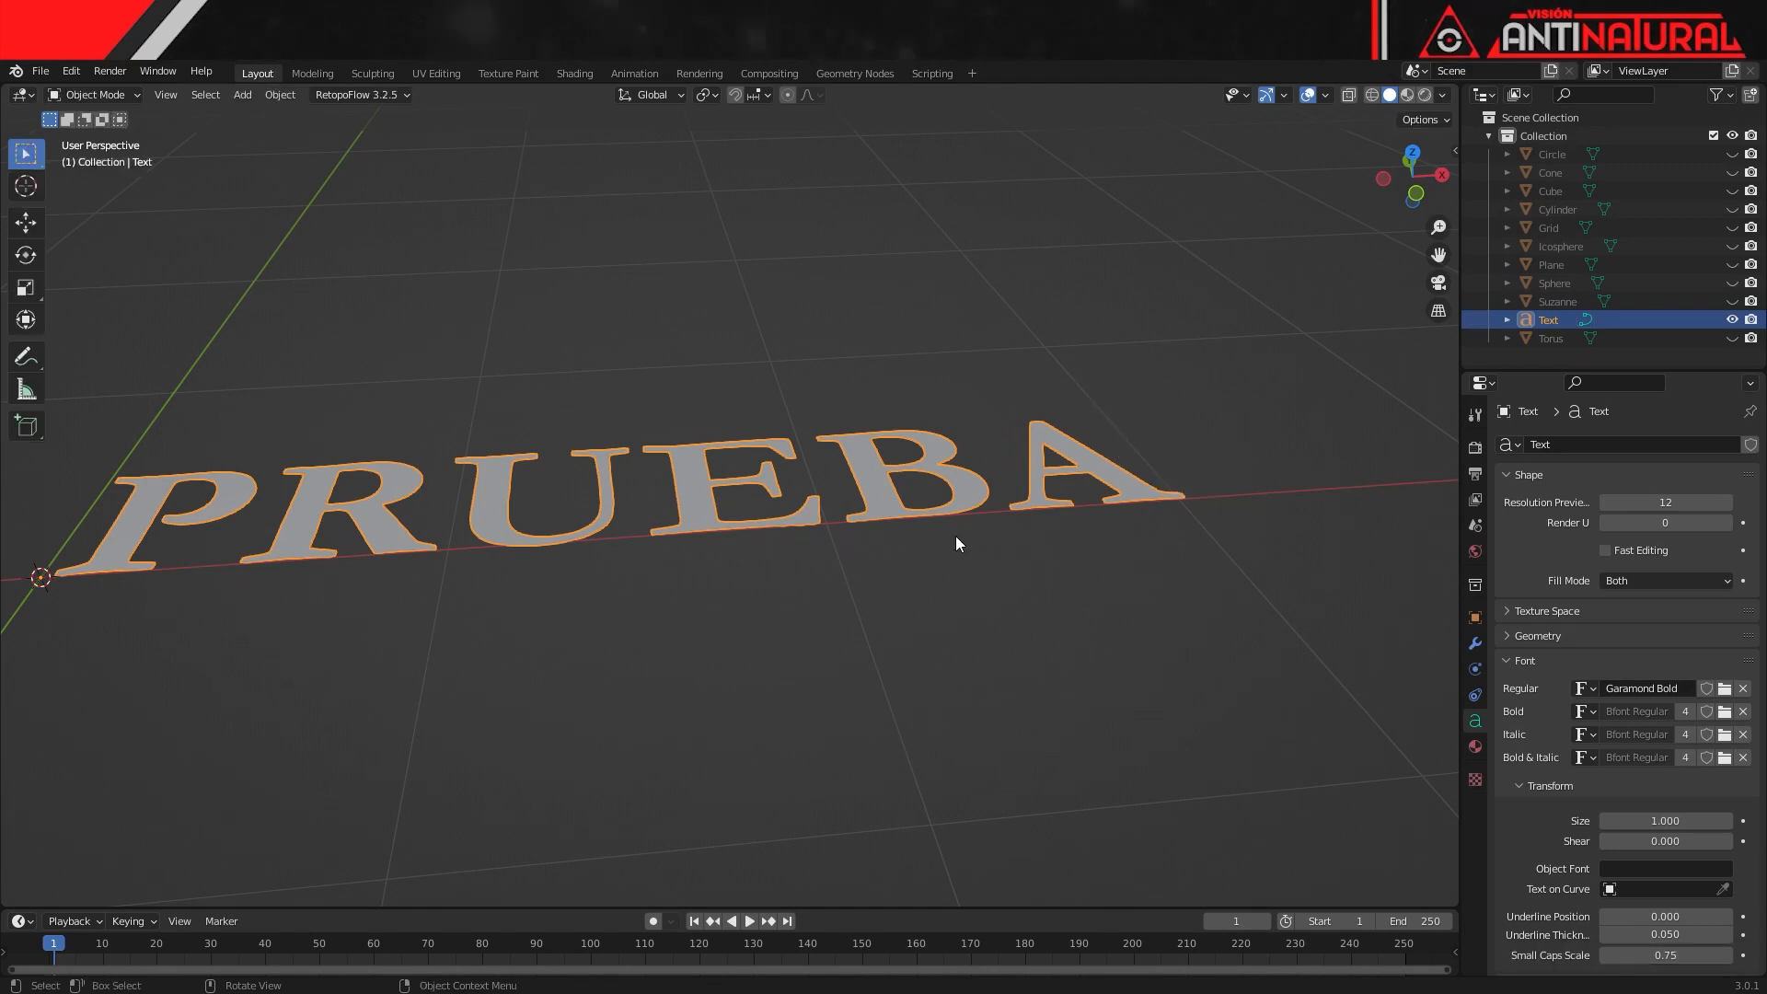
- Look through the paragraph's horizontal alignment options, try a different character spacing, and undo the spacing change
{"action": "left_click", "coordinate": [1505, 662]}
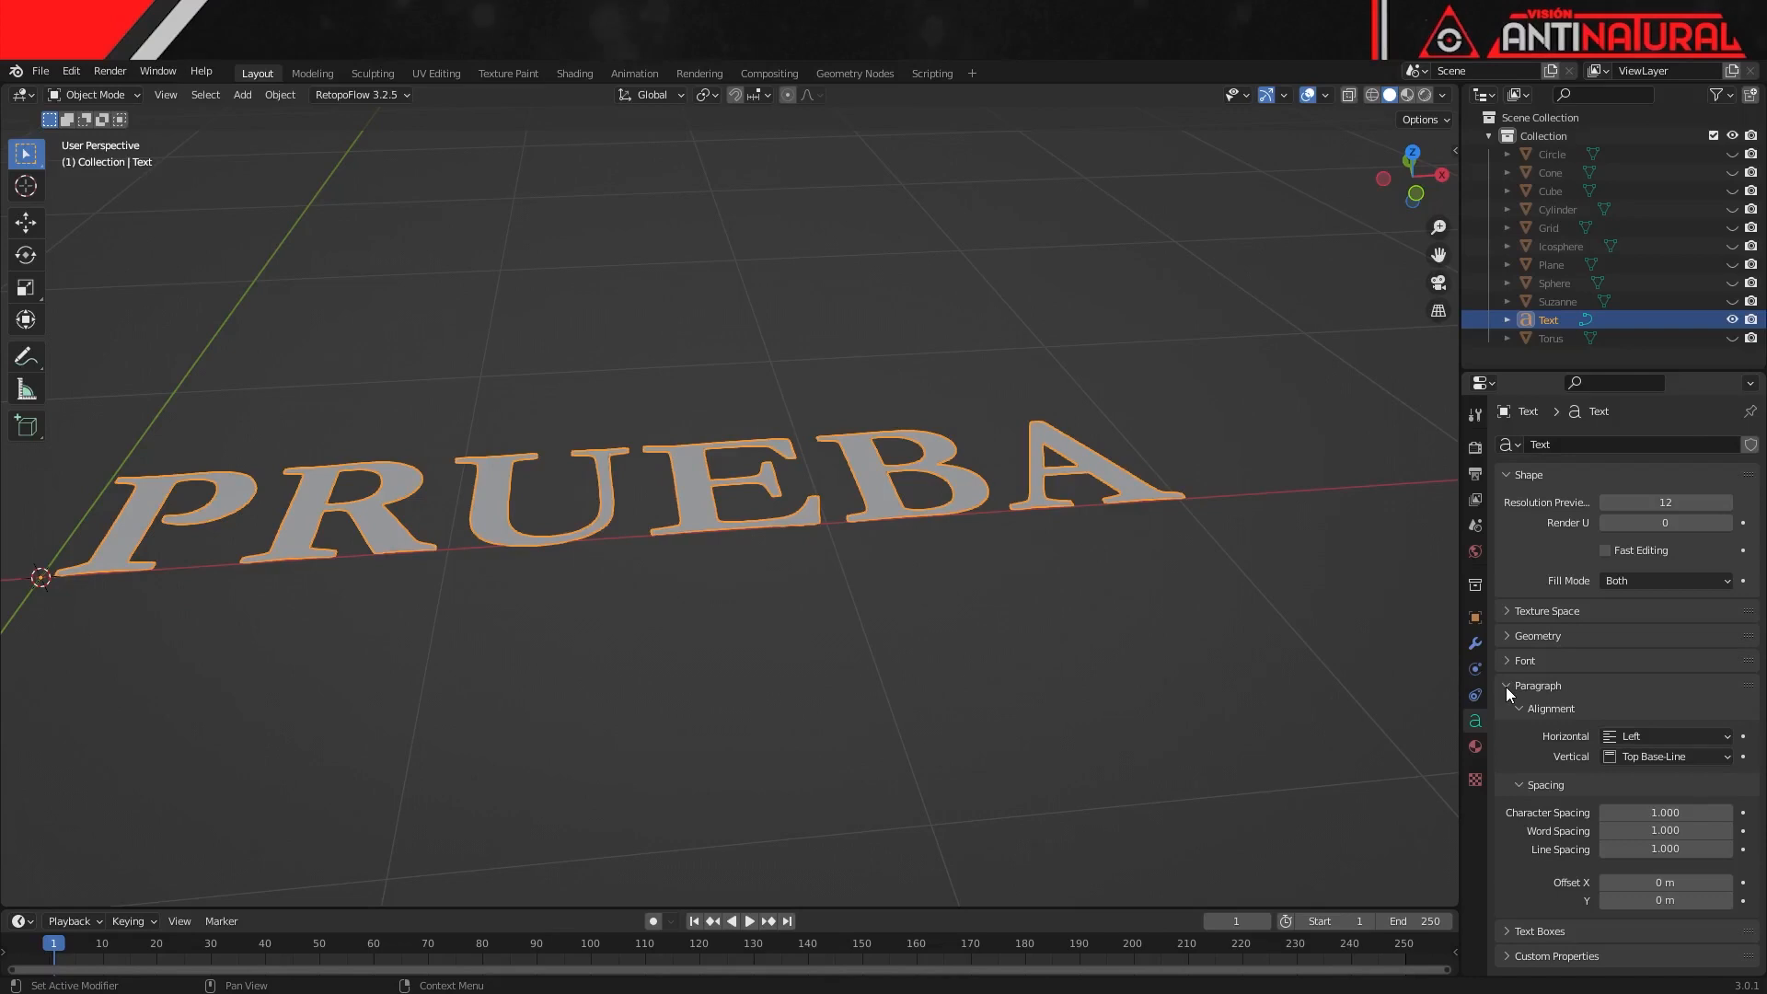
{"action": "left_click", "coordinate": [1692, 737]}
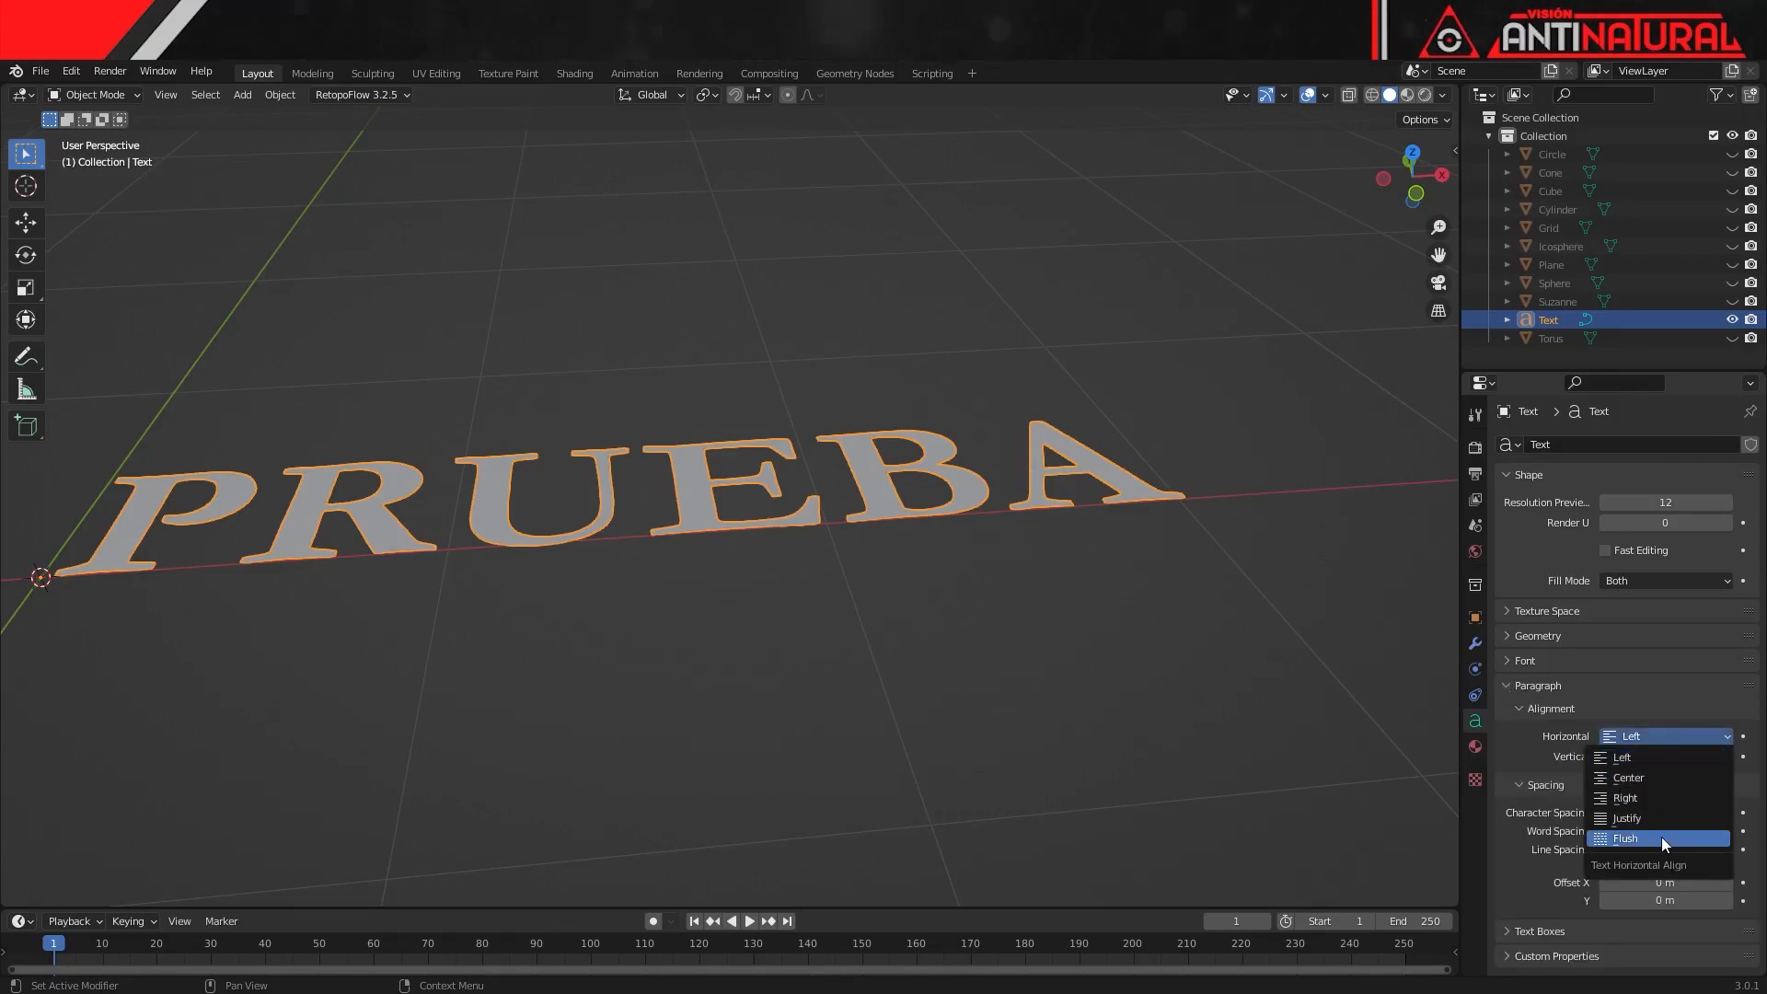
{"action": "left_click", "coordinate": [1625, 693]}
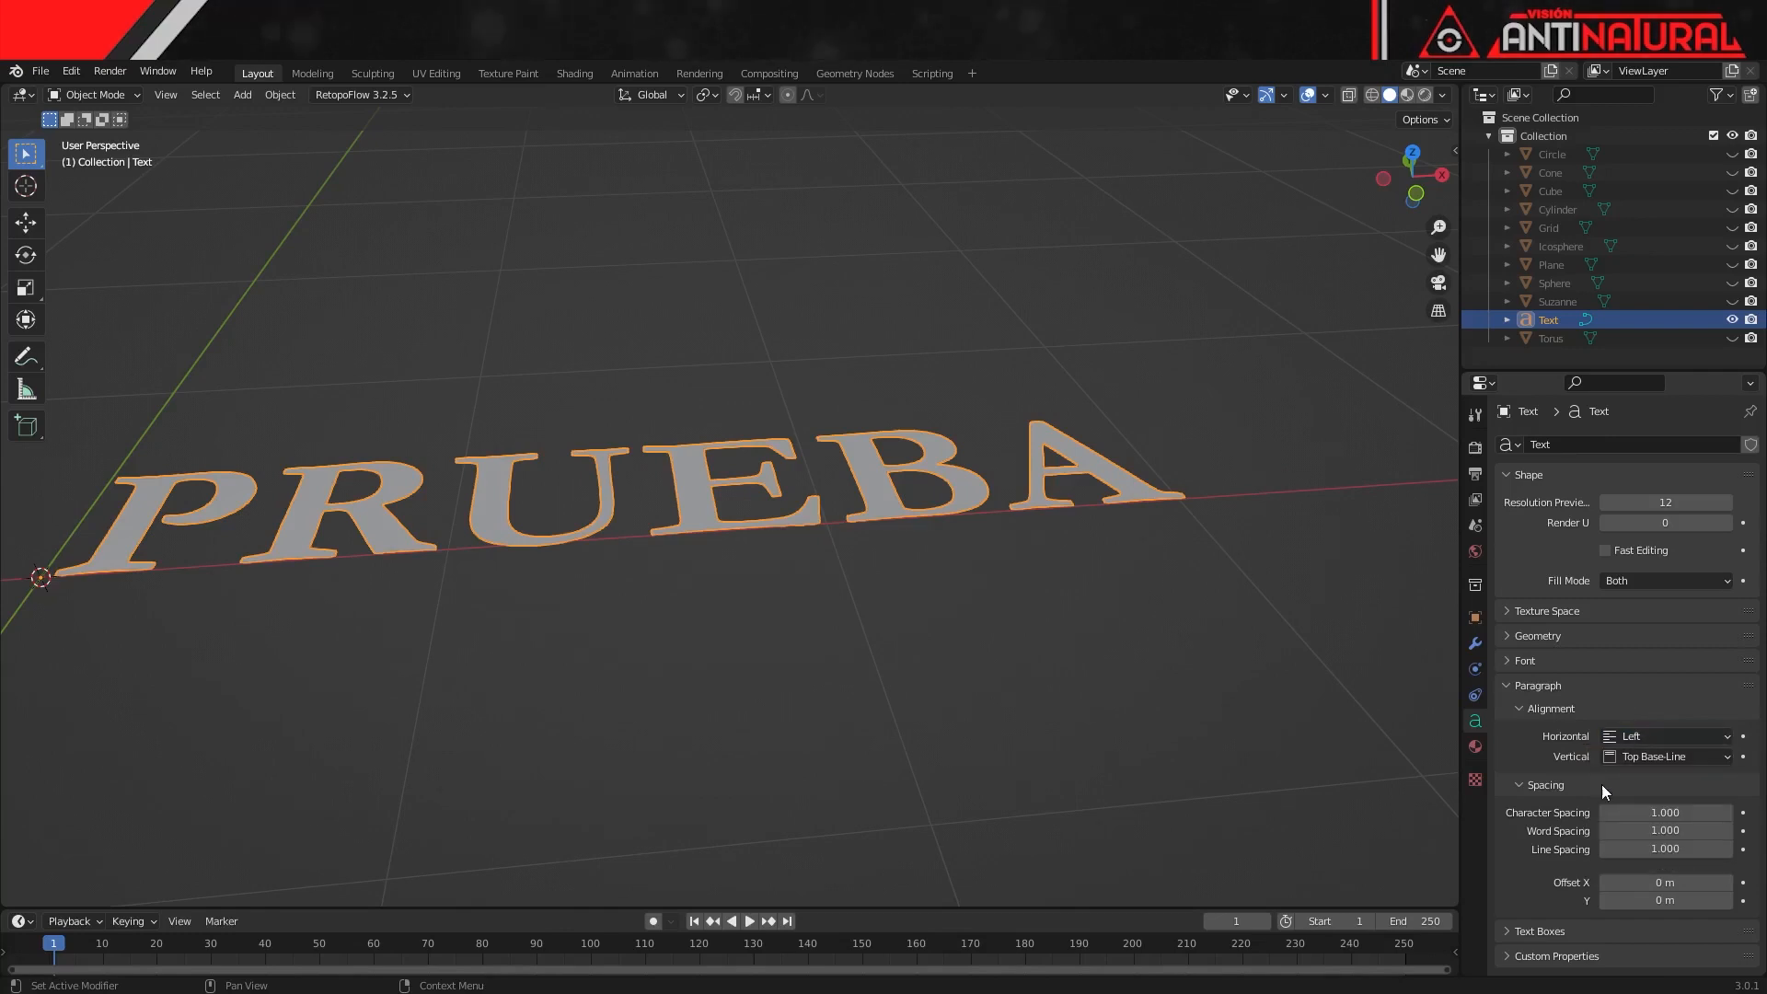
{"action": "left_click_drag", "start_coordinate": [1667, 811], "coordinate": [1723, 810]}
{"action": "key", "text": "ctrl+z"}
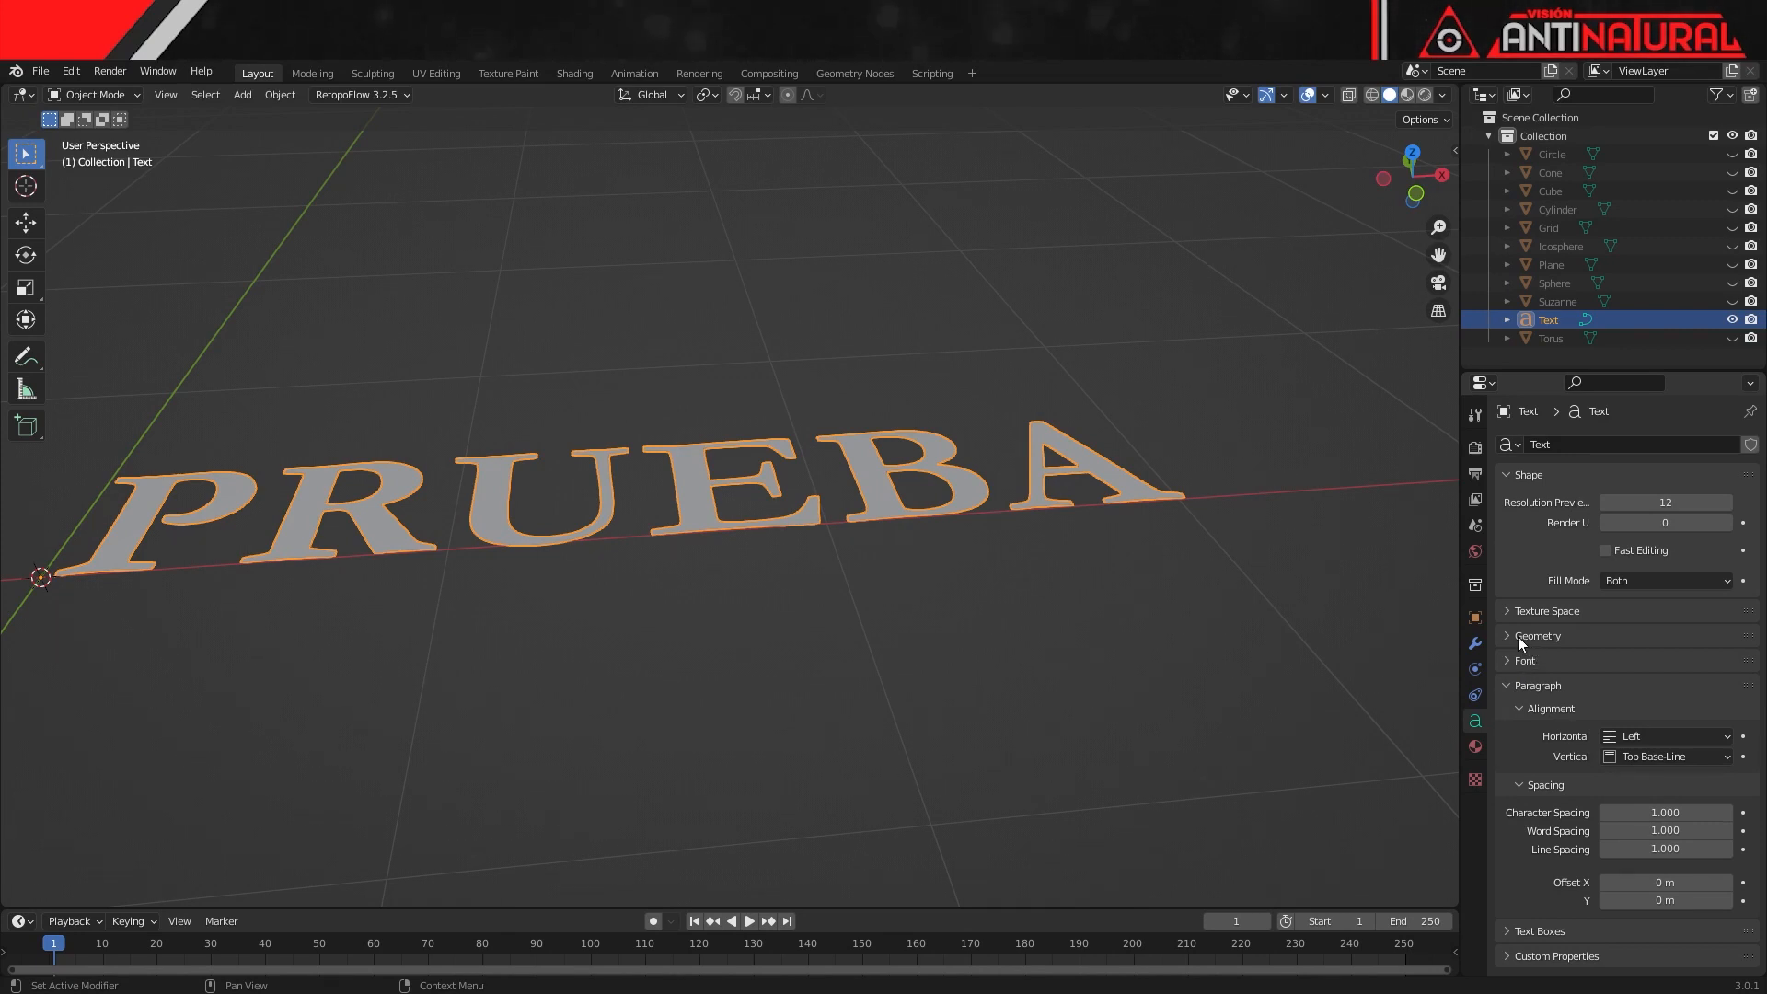
- Extrude the PRUEBA text by 0.14 m in its geometry settings
{"action": "mouse_move", "coordinate": [1075, 638]}
{"action": "middle_mouse_down"}
{"action": "mouse_move", "coordinate": [1068, 578]}
{"action": "mouse_move", "coordinate": [1058, 624]}
{"action": "middle_mouse_up"}
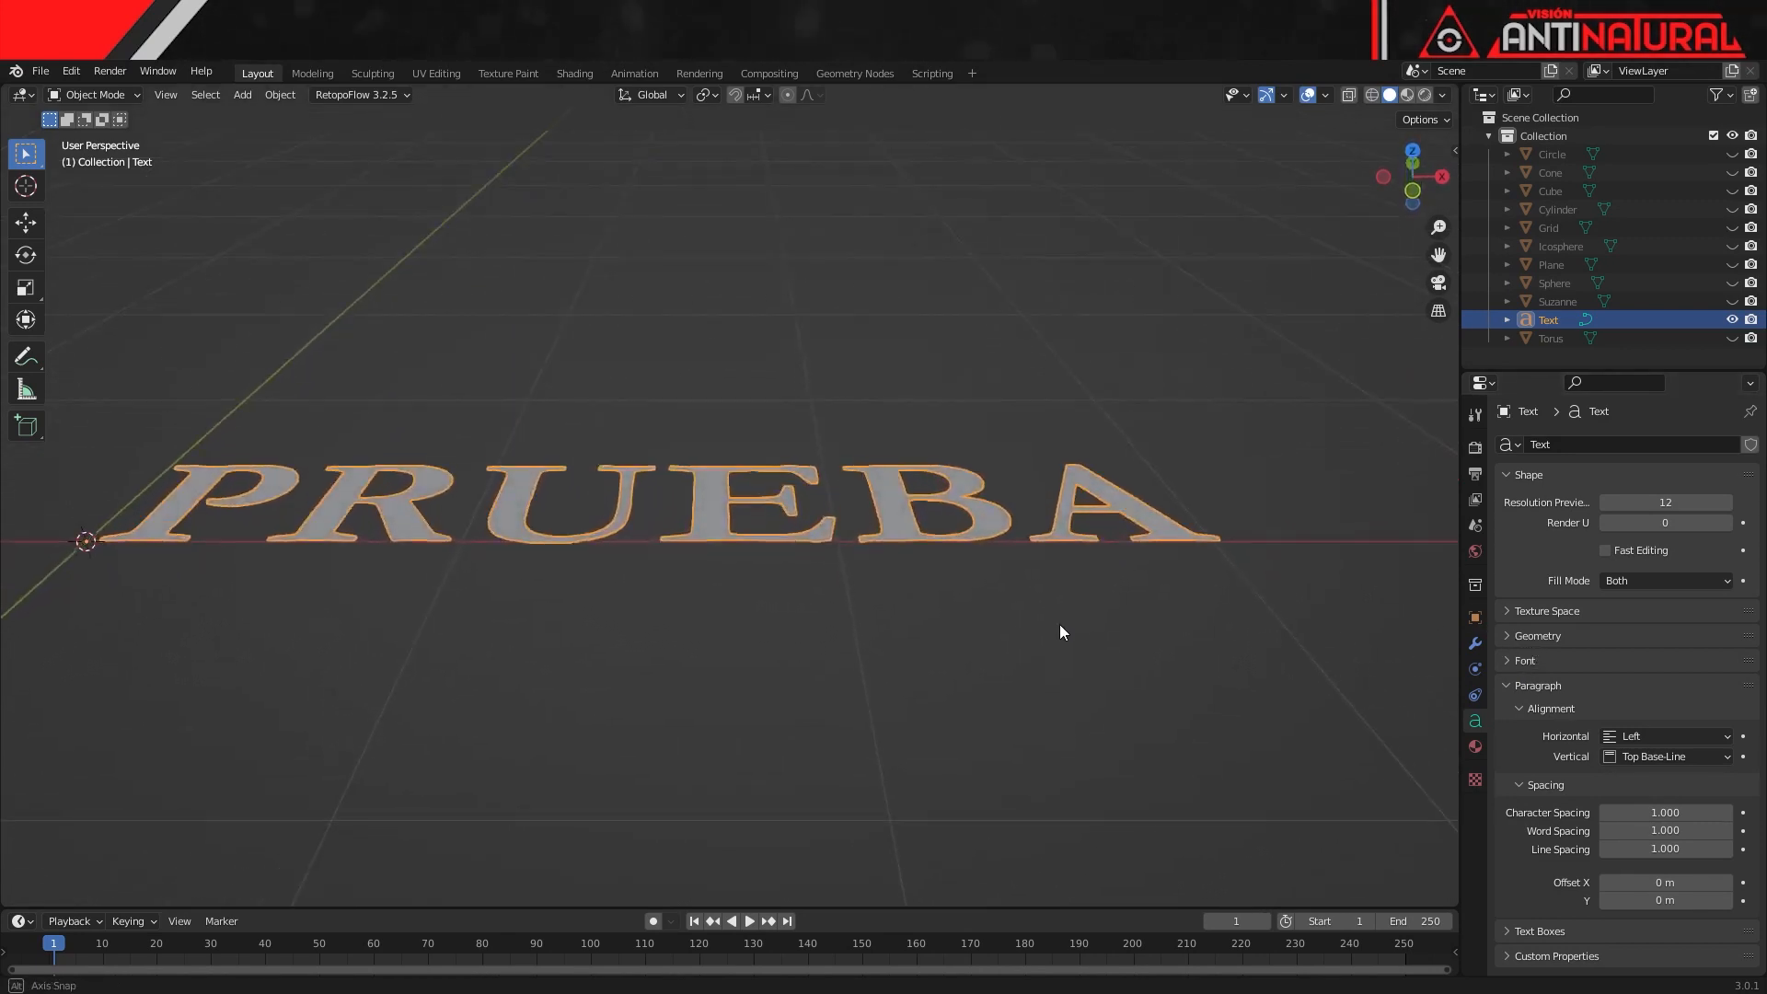
{"action": "left_click", "coordinate": [1509, 637]}
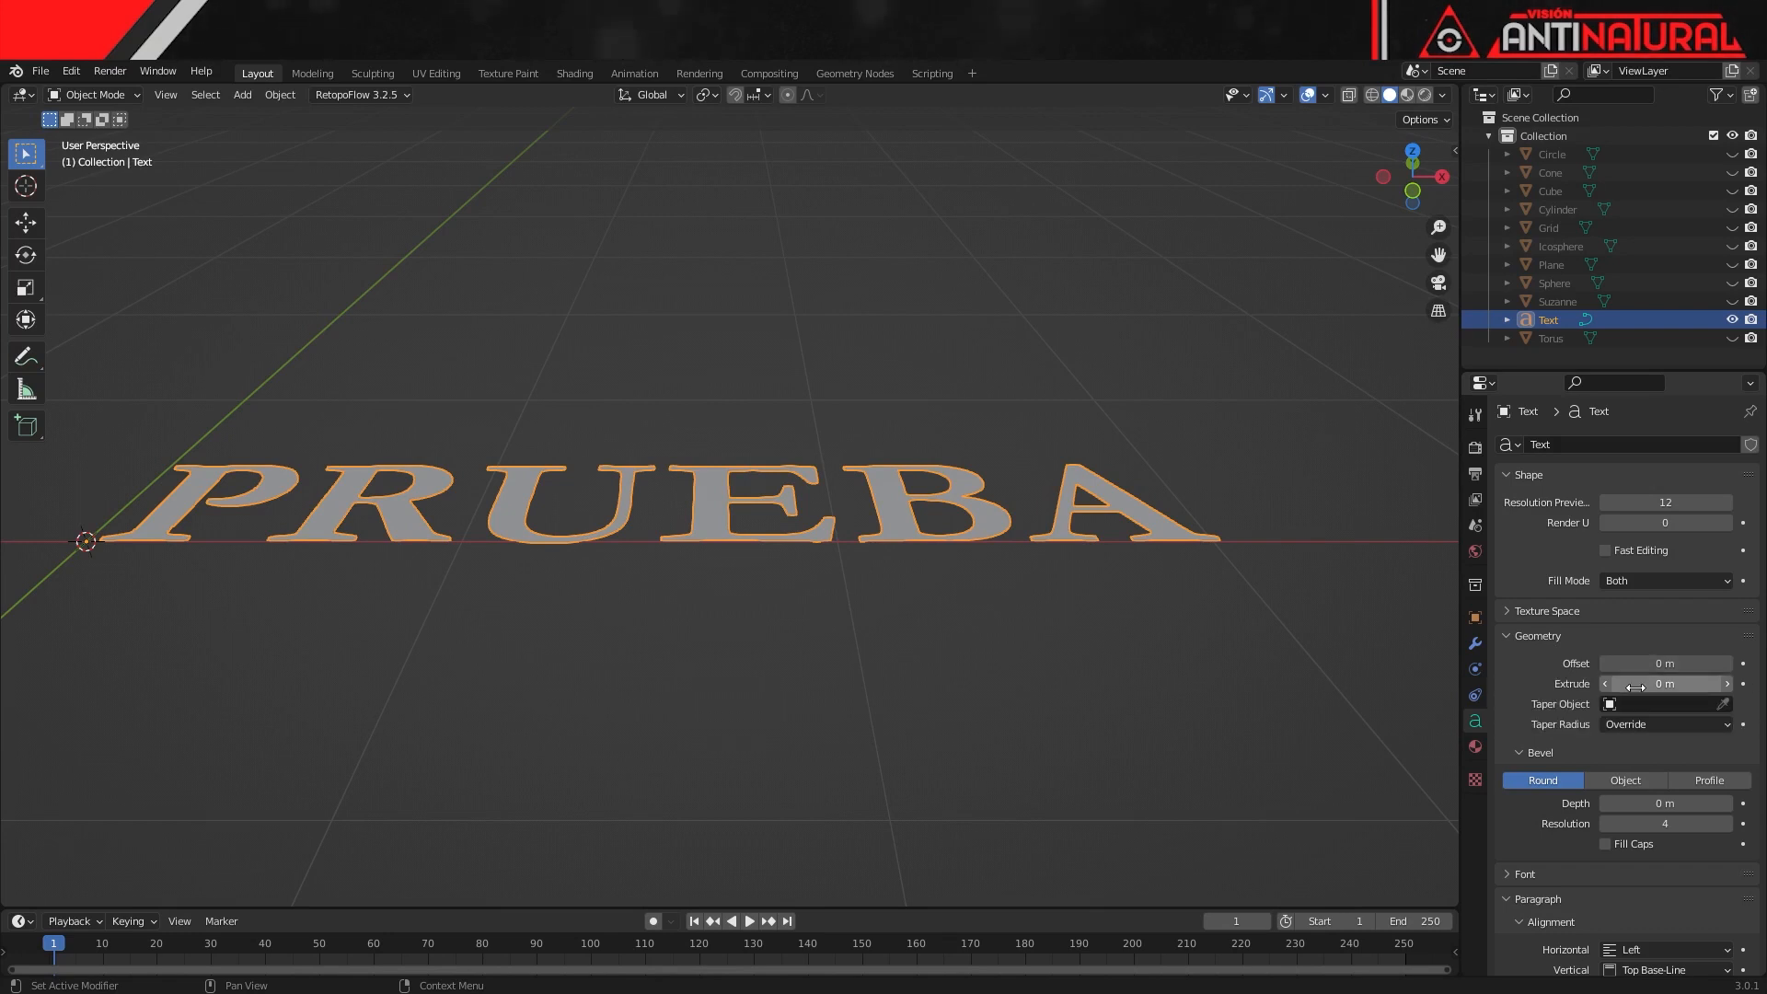
{"action": "left_click_drag", "start_coordinate": [1635, 686], "coordinate": [1688, 687]}
{"action": "mouse_move", "coordinate": [959, 631]}
{"action": "middle_mouse_down"}
{"action": "mouse_move", "coordinate": [972, 694]}
{"action": "mouse_move", "coordinate": [975, 655]}
{"action": "middle_mouse_up"}
- Try a geometry offset of 0.14 m on the text and reset the offset to 0
{"action": "mouse_move", "coordinate": [1656, 663]}
{"action": "left_mouse_down"}
{"action": "mouse_move", "coordinate": [1684, 663]}
{"action": "mouse_move", "coordinate": [1660, 663]}
{"action": "left_mouse_up"}
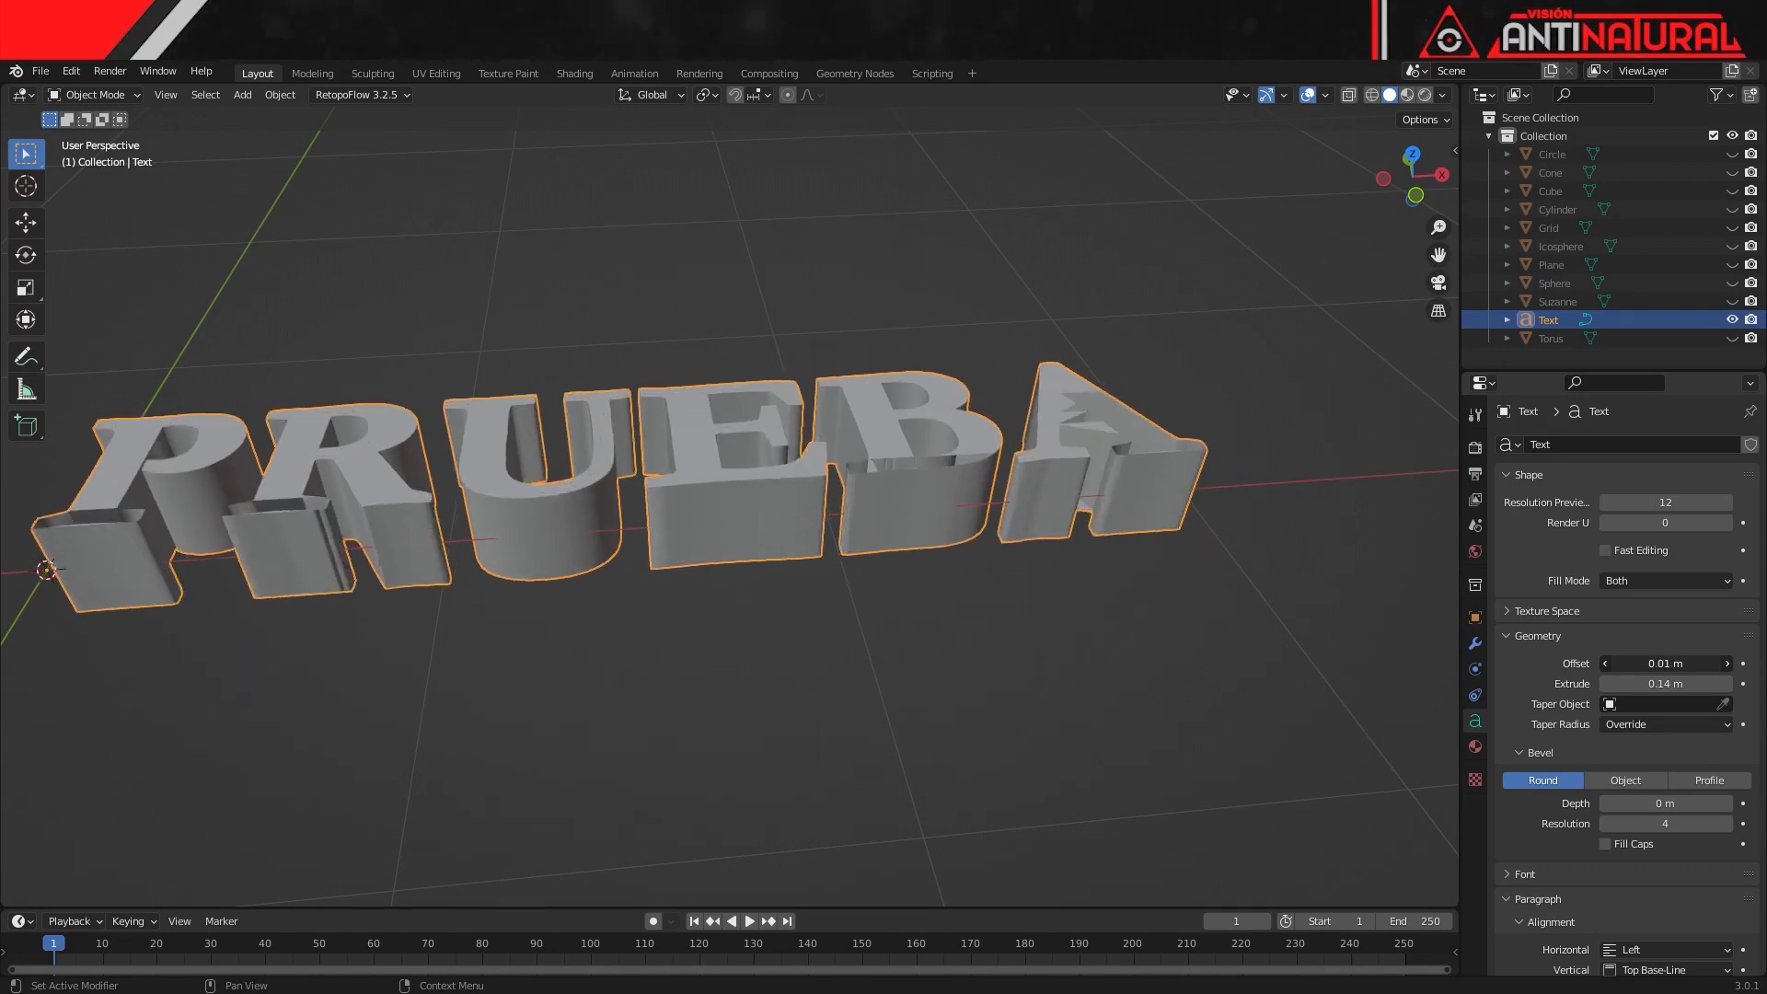
{"action": "left_click_drag", "start_coordinate": [1659, 662], "coordinate": [1686, 662]}
{"action": "left_click", "coordinate": [1658, 663]}
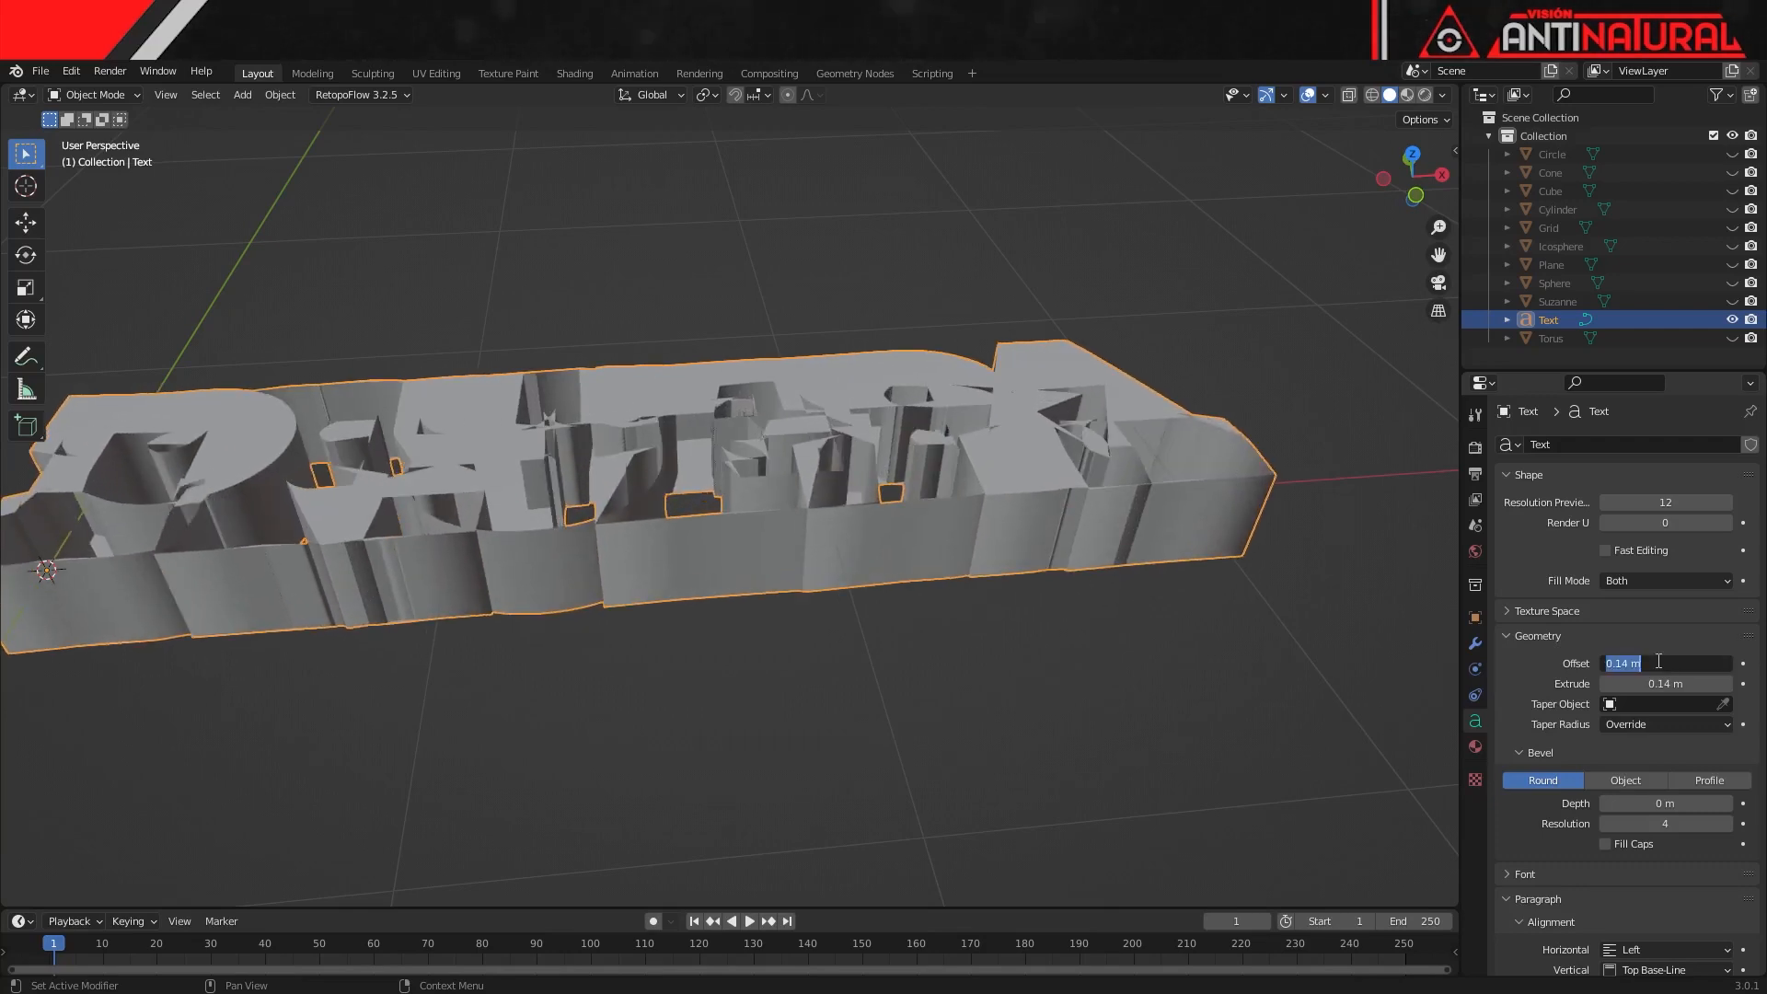
{"action": "type", "text": "0"}
{"action": "key", "text": "Return"}
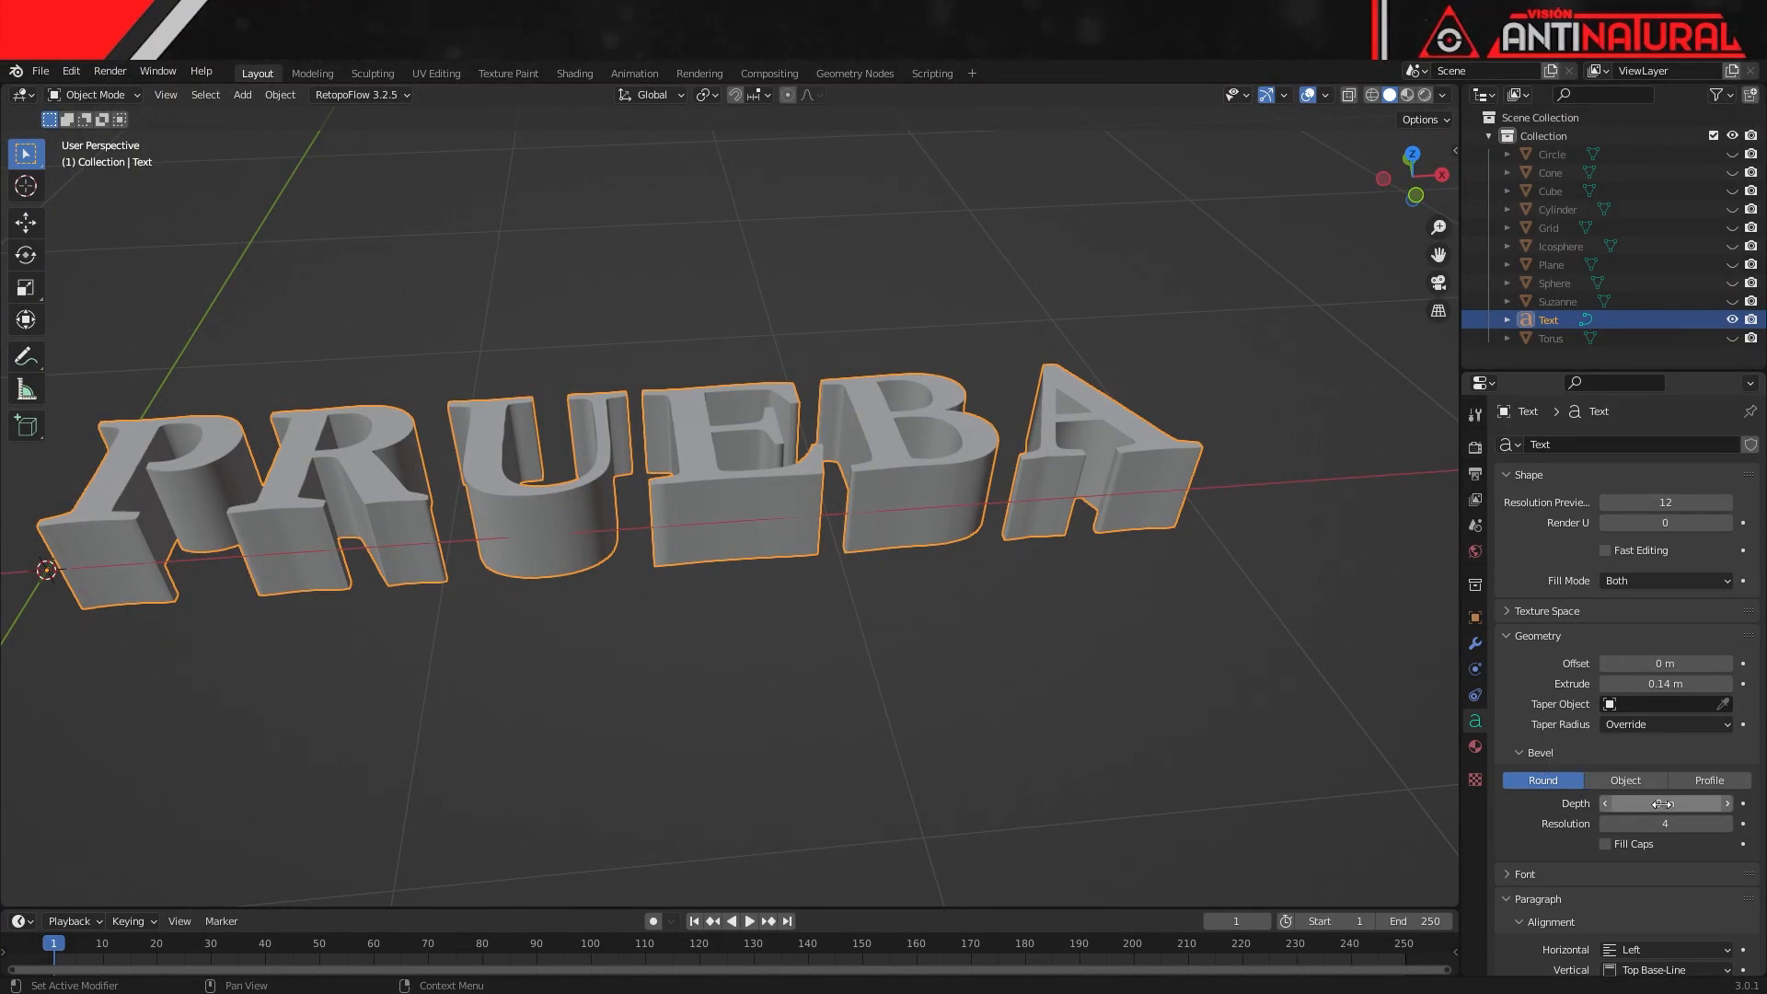
- Give the extruded text a round bevel with a depth of 0.01 m and inspect the rounded letter edges
{"action": "mouse_move", "coordinate": [1666, 804]}
{"action": "left_mouse_down"}
{"action": "mouse_move", "coordinate": [1721, 803]}
{"action": "mouse_move", "coordinate": [1656, 804]}
{"action": "left_mouse_up"}
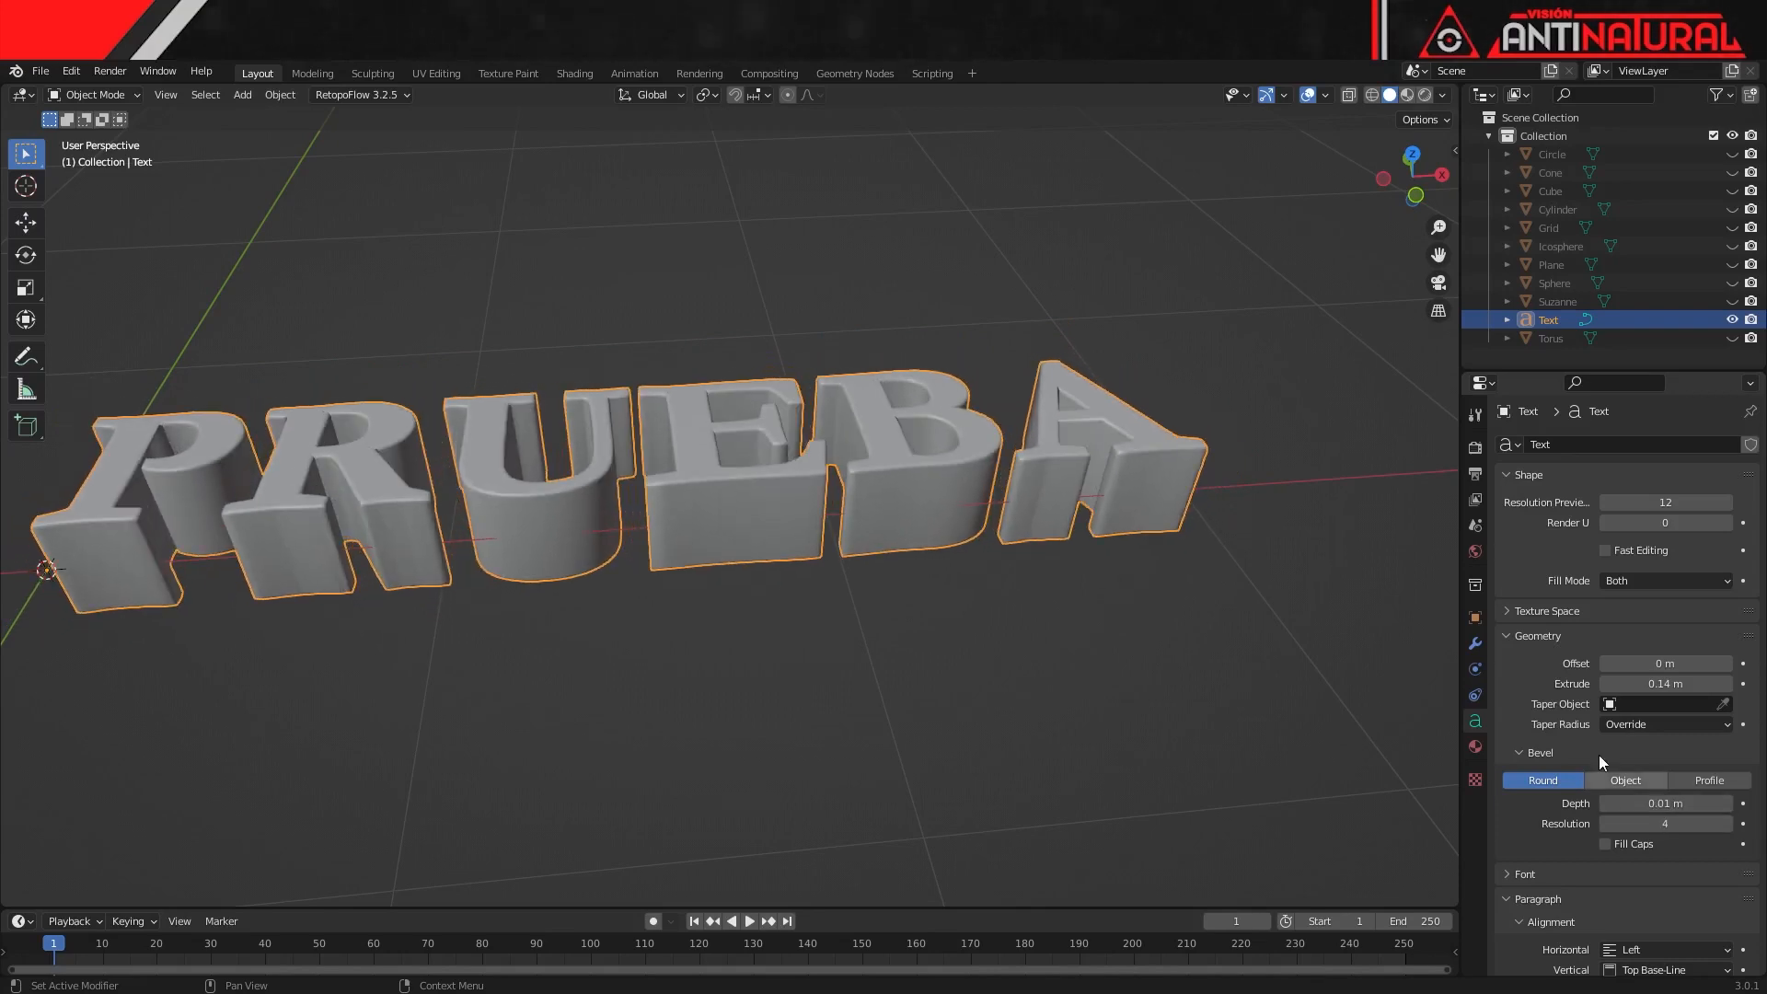
{"action": "scroll", "coordinate": [904, 510], "scroll_direction": "up", "scroll_amount": 5}
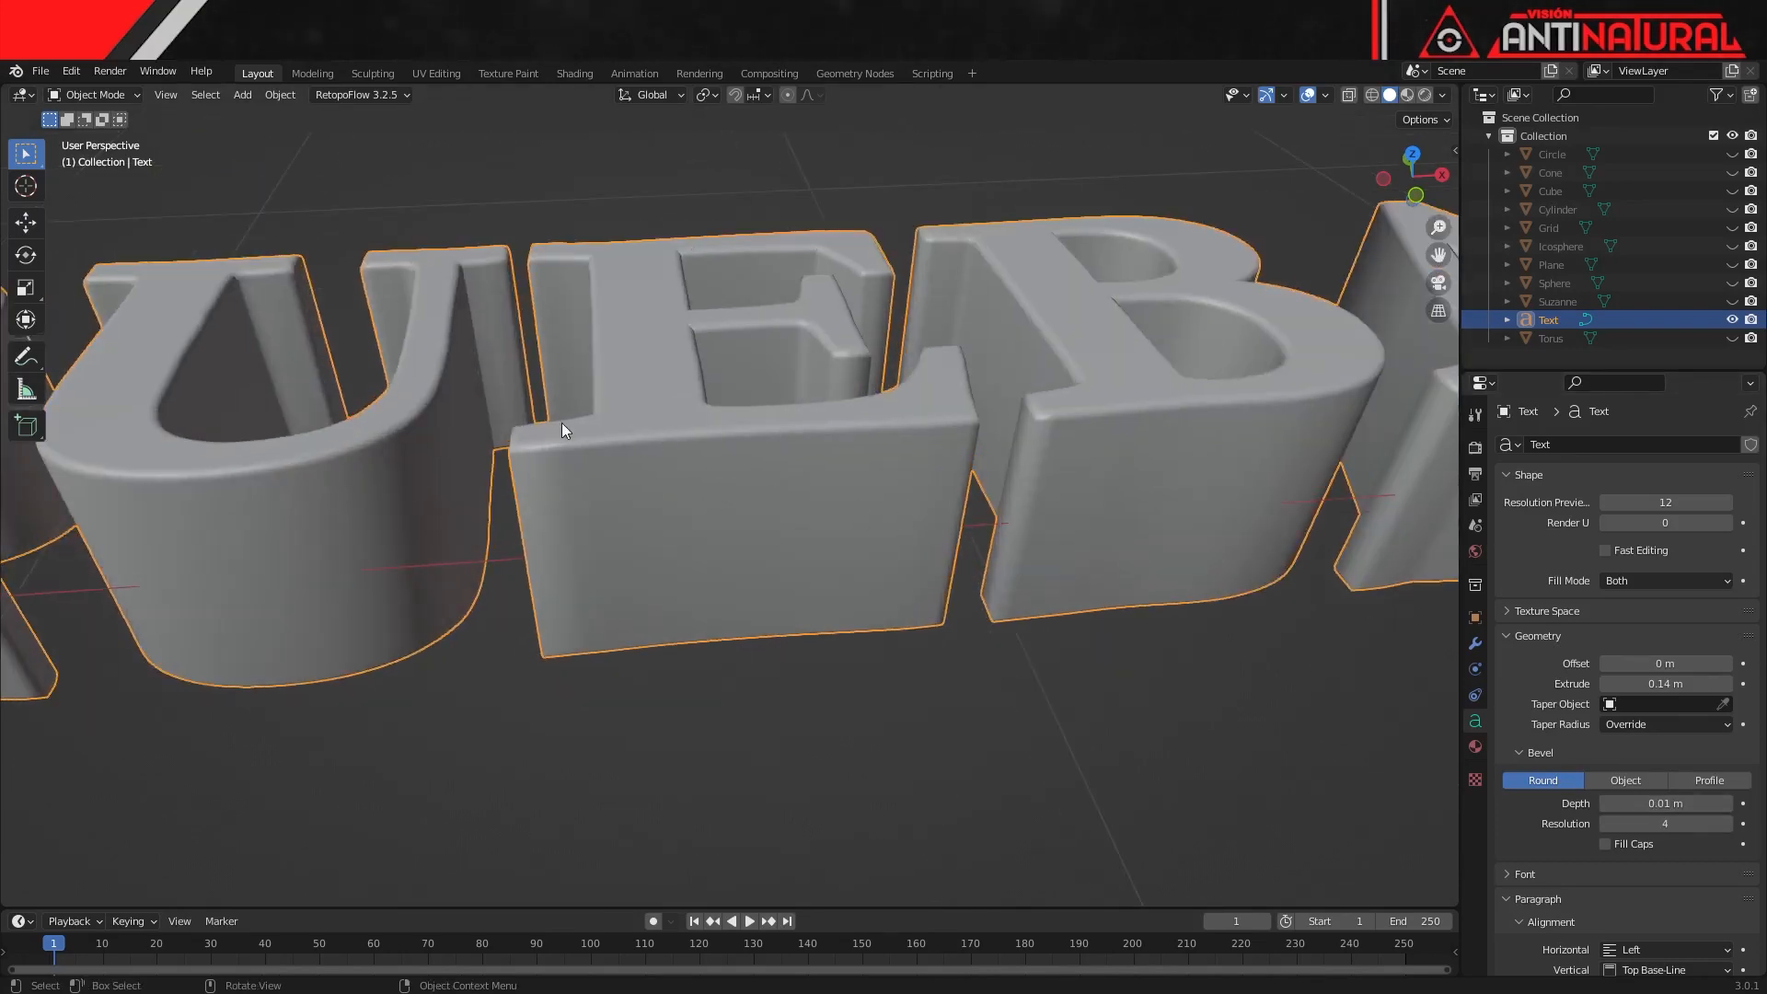
{"action": "scroll", "coordinate": [849, 524], "scroll_direction": "down", "scroll_amount": 5}
{"action": "middle_click_drag", "start_coordinate": [848, 530], "coordinate": [963, 637]}
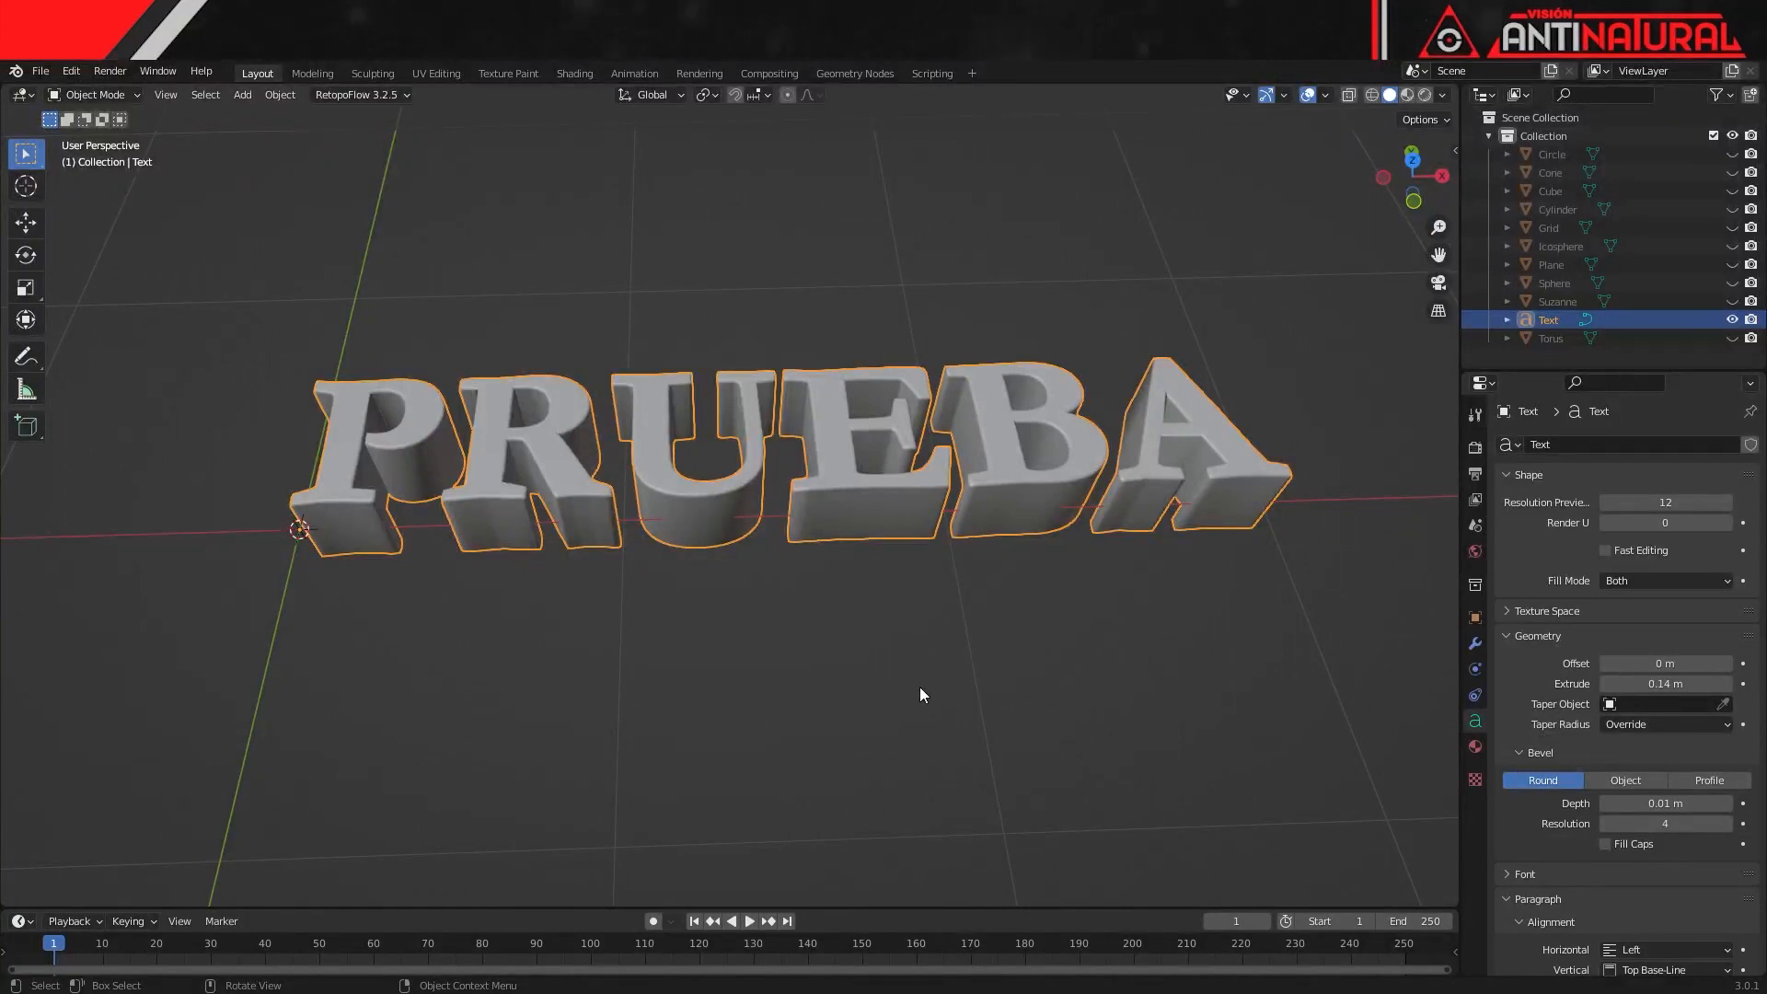
{"action": "scroll", "coordinate": [921, 692], "scroll_direction": "down", "scroll_amount": 1}
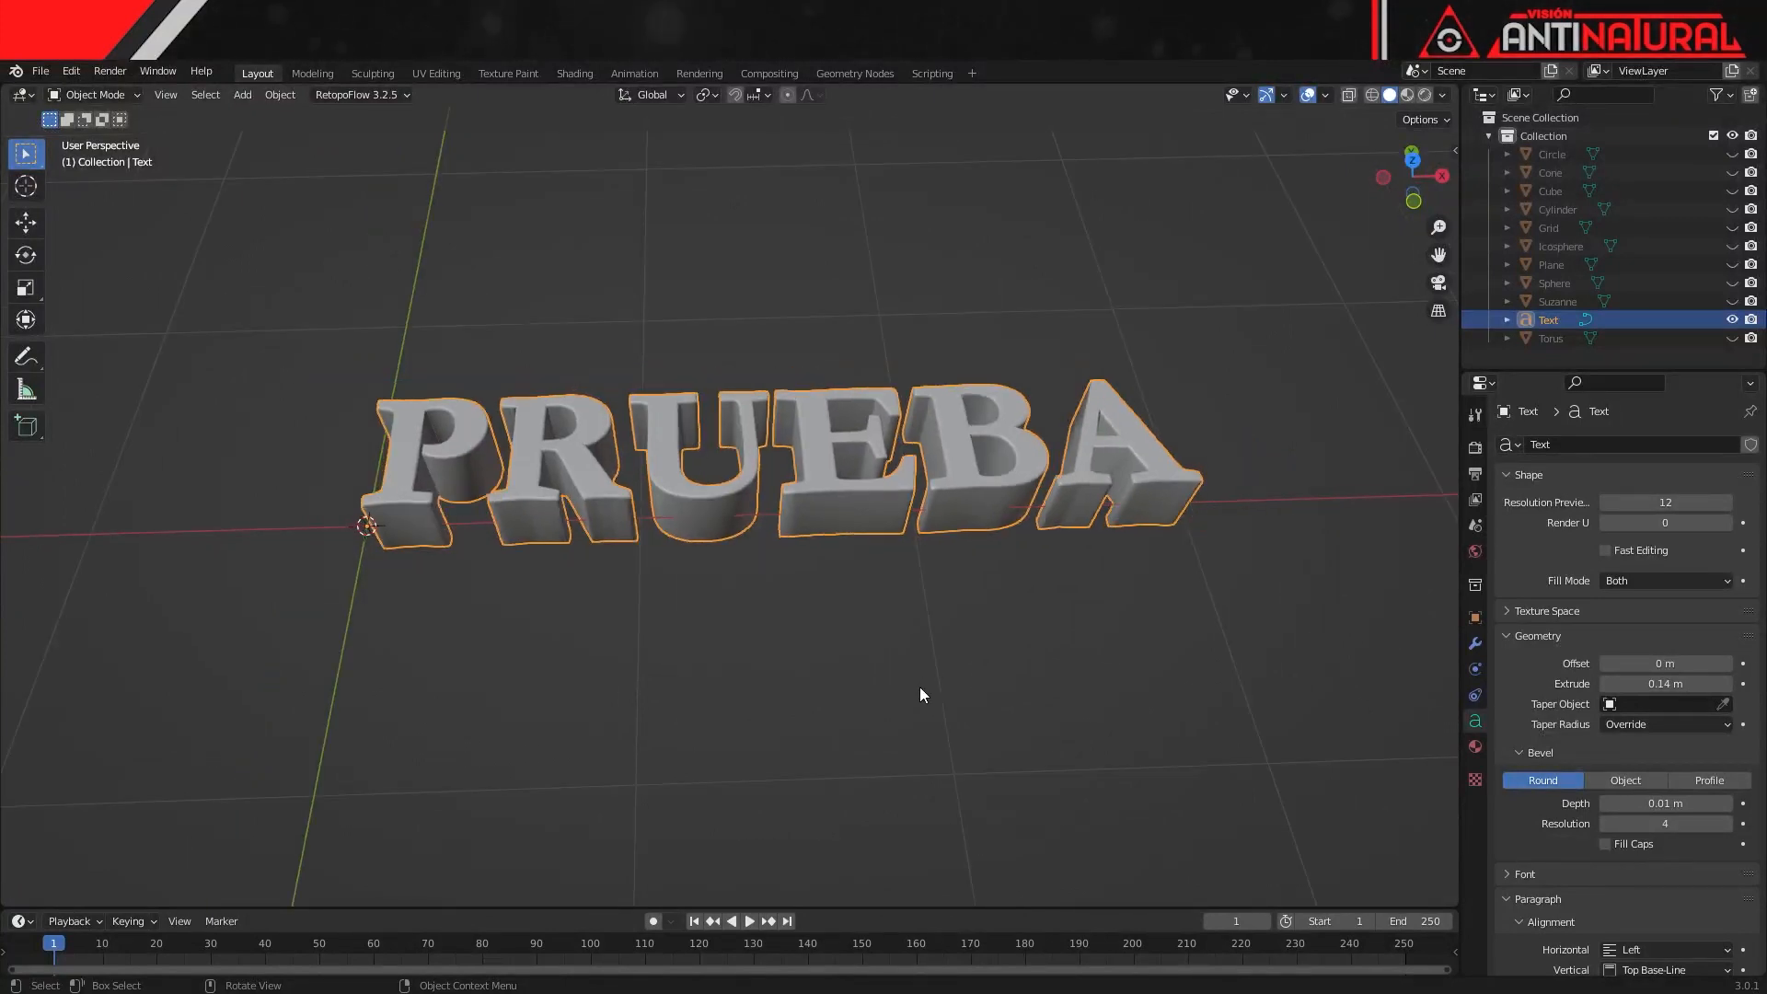
{"action": "middle_click_drag", "start_coordinate": [917, 693], "coordinate": [901, 721], "text": "shift"}
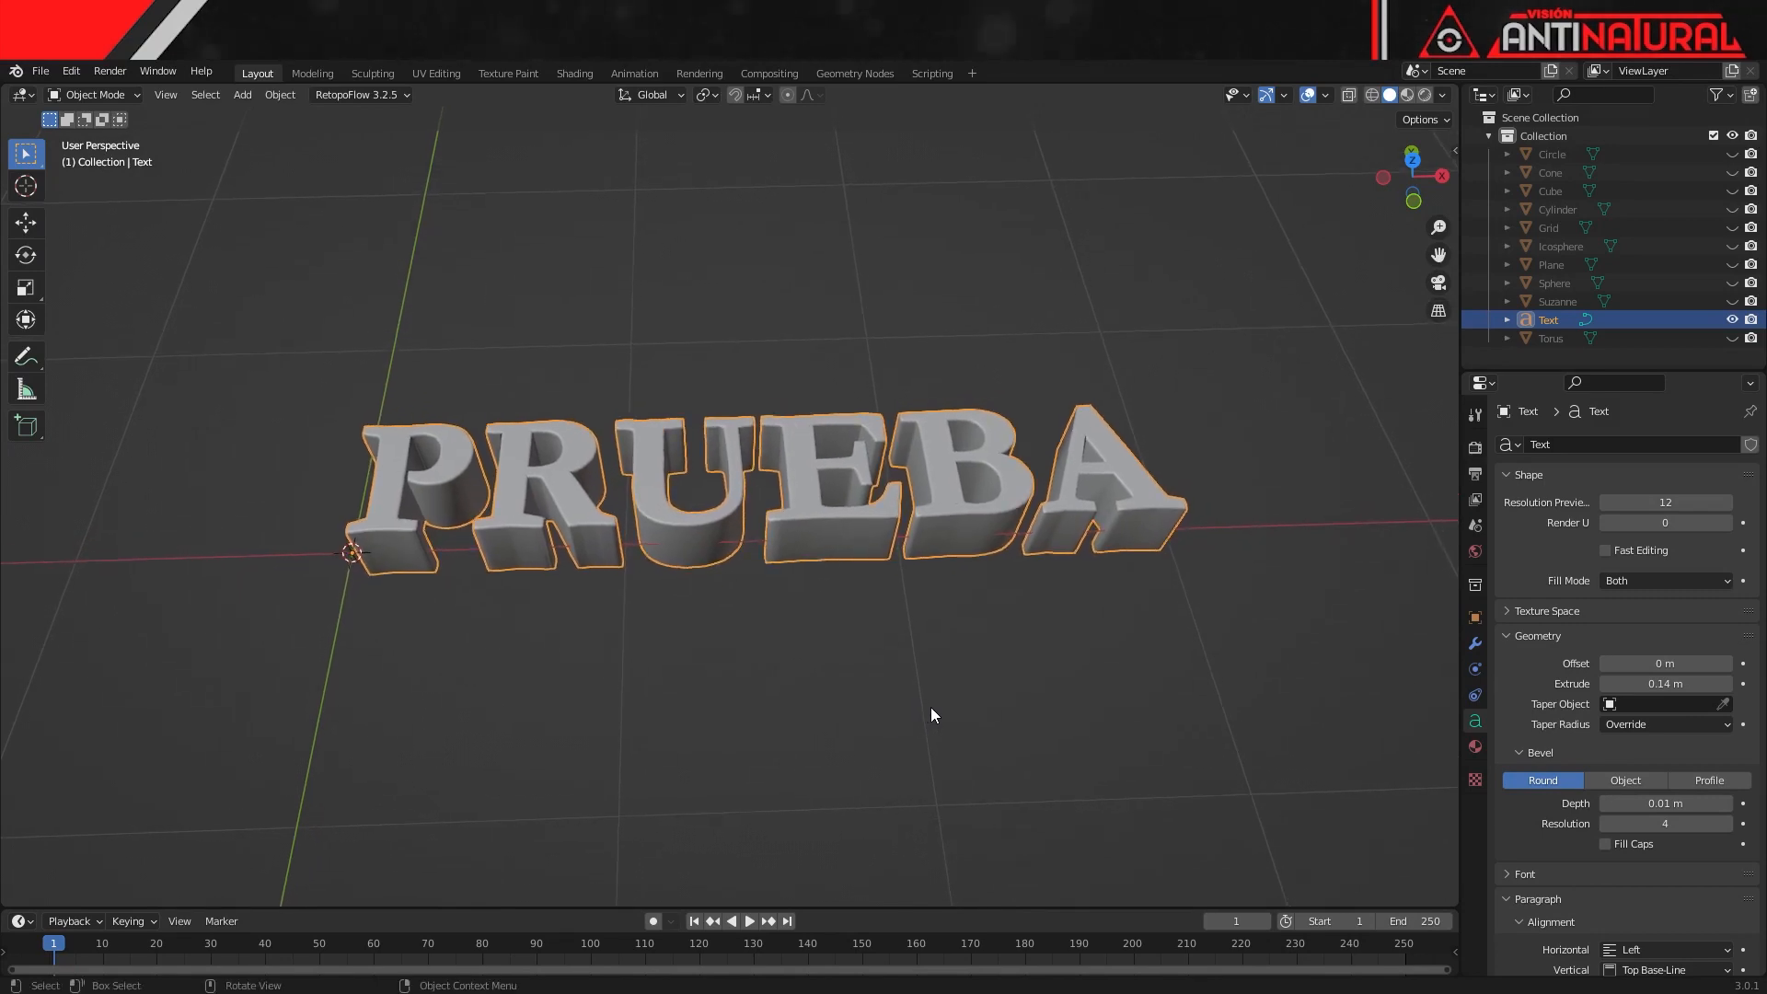